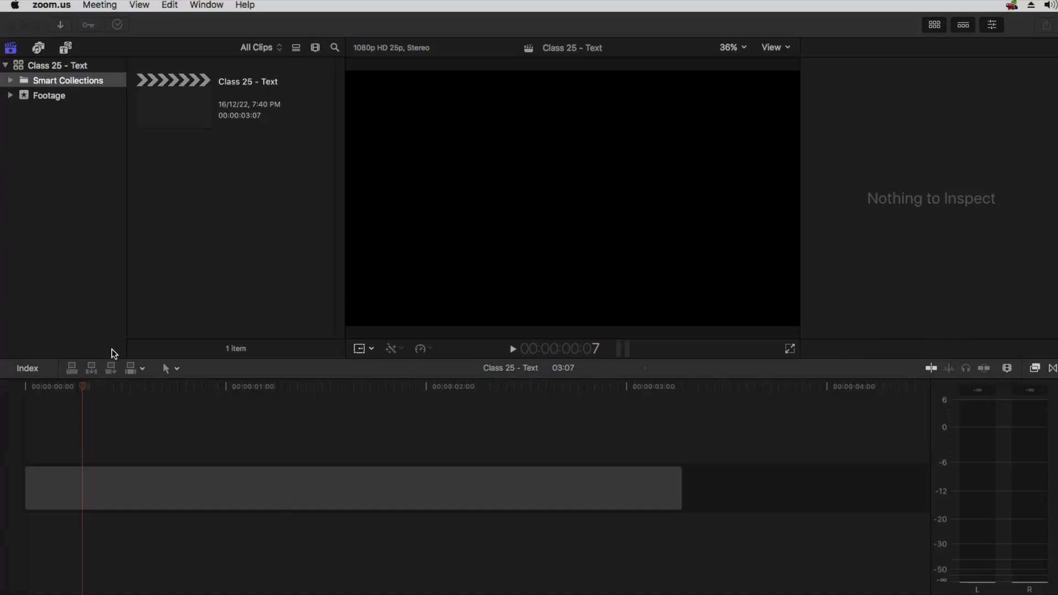
Delete the existing clip from the timeline and insert a gap clip in its place
{"action": "left_click", "coordinate": [128, 497]}
{"action": "left_click", "coordinate": [143, 499]}
{"action": "key", "text": "Delete"}
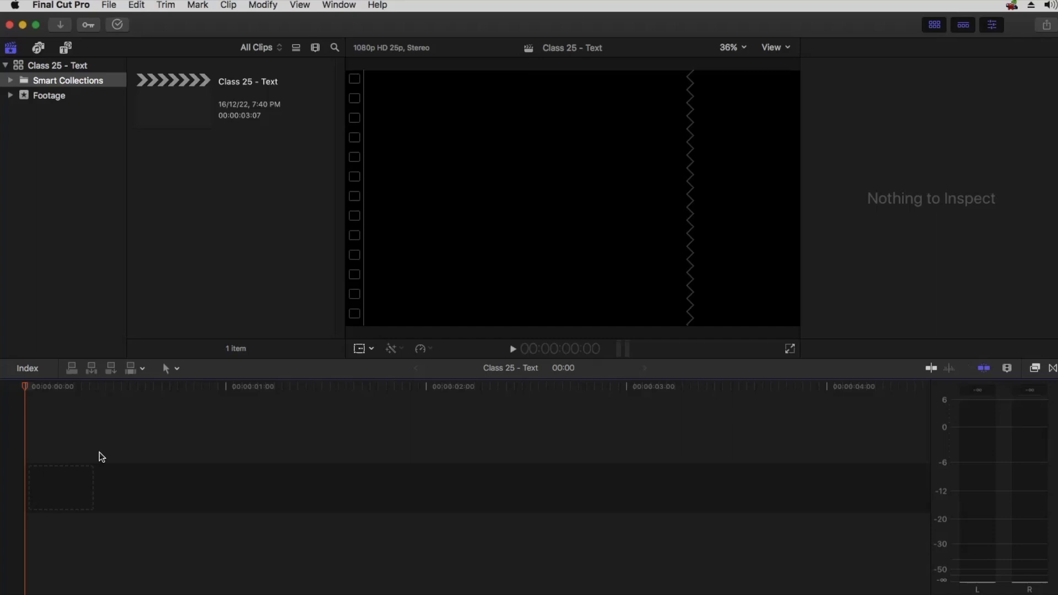
{"action": "key", "text": "alt+w"}
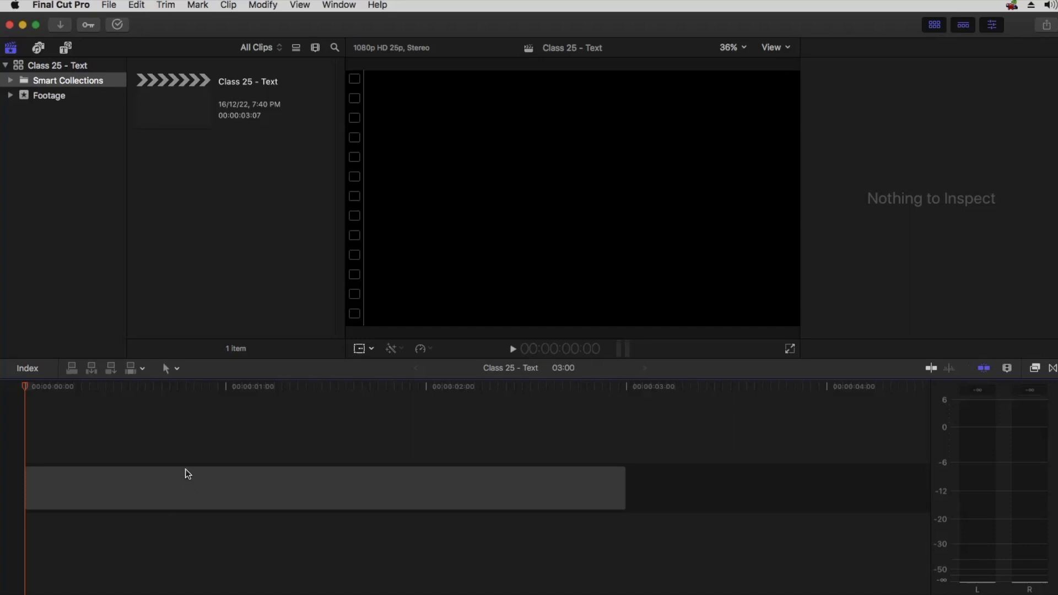
{"action": "left_click", "coordinate": [185, 491]}
{"action": "key", "text": "Delete"}
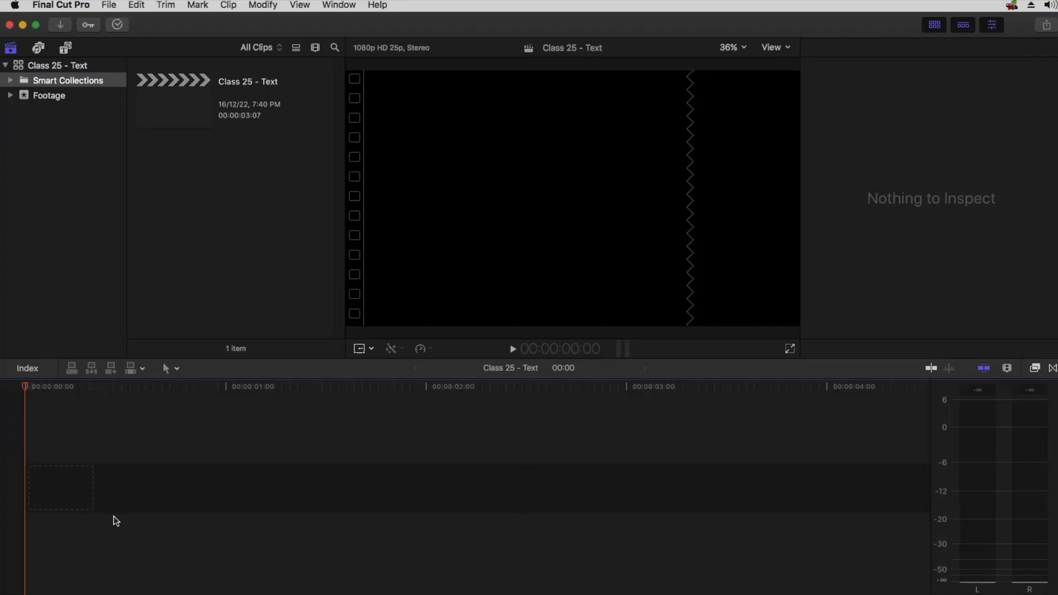
{"action": "key", "text": "alt+w"}
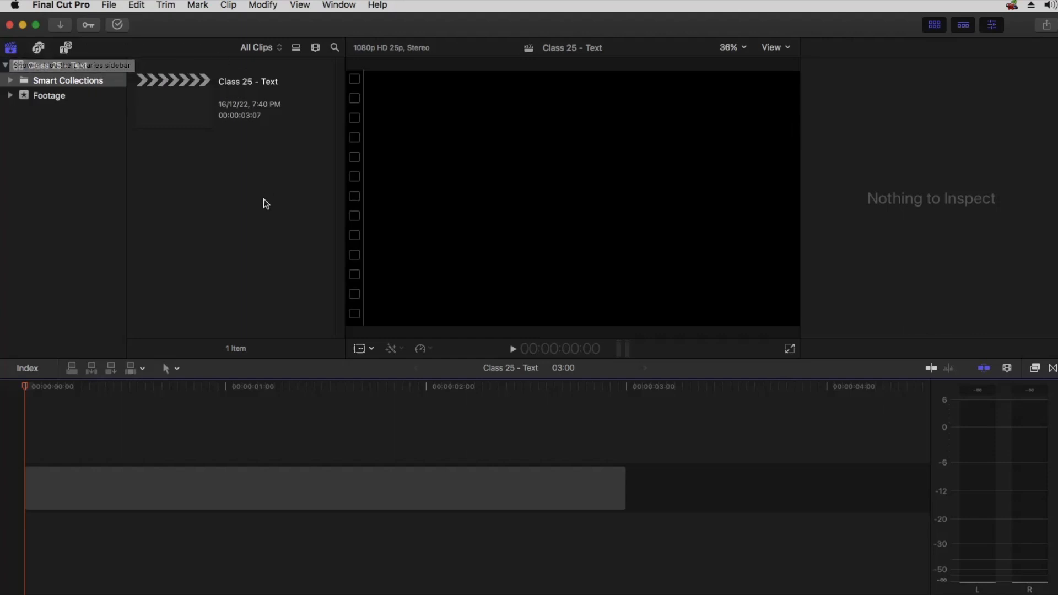
Toggle the Libraries sidebar and open the Photos and Audio sidebar's Sound Effects category
{"action": "left_click", "coordinate": [12, 51]}
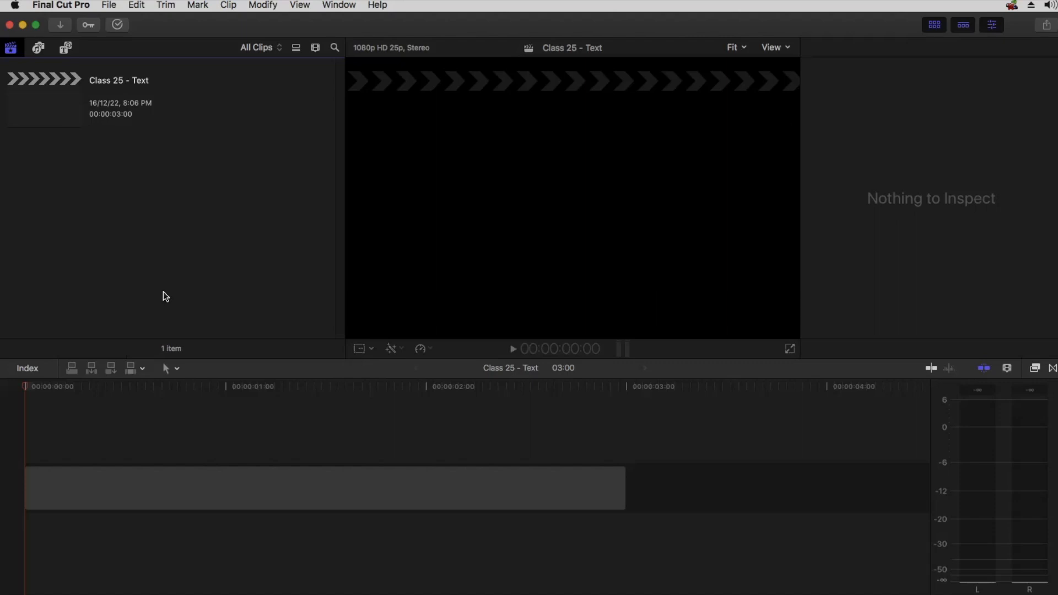
{"action": "left_click", "coordinate": [12, 50]}
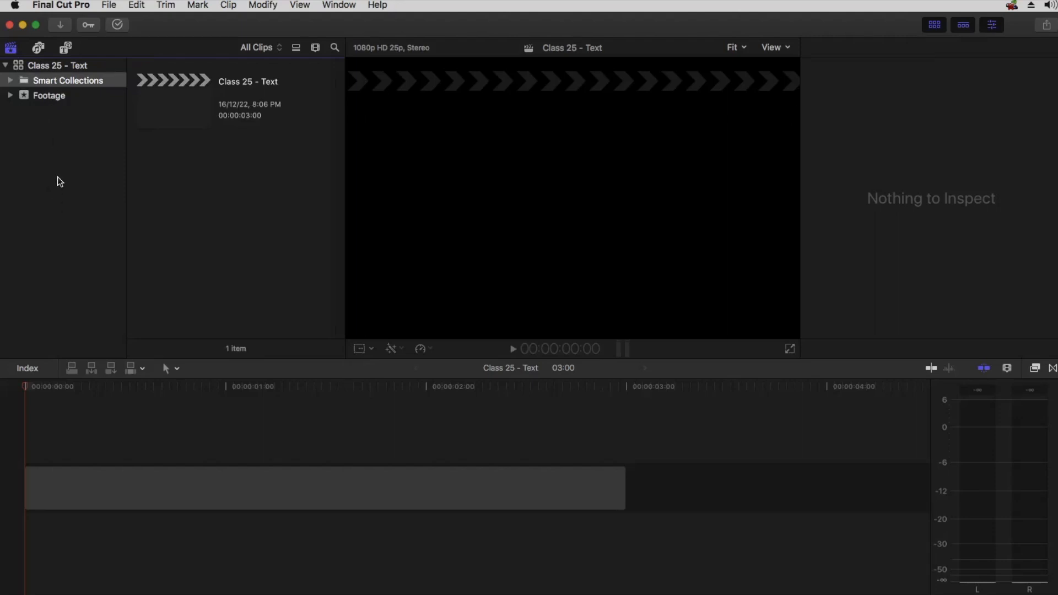
{"action": "left_click", "coordinate": [38, 50]}
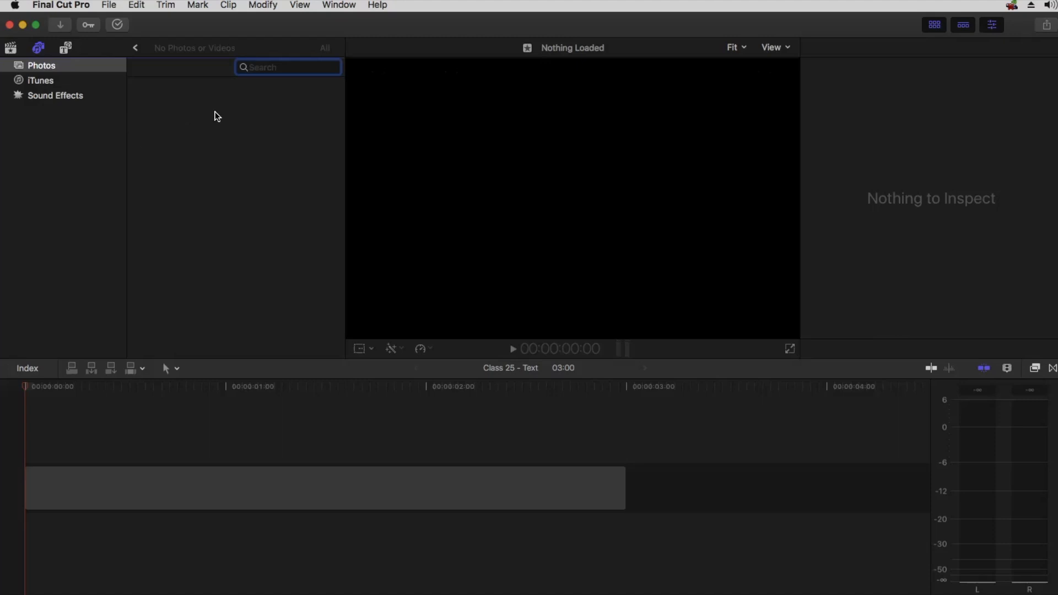
{"action": "key", "text": "Tab"}
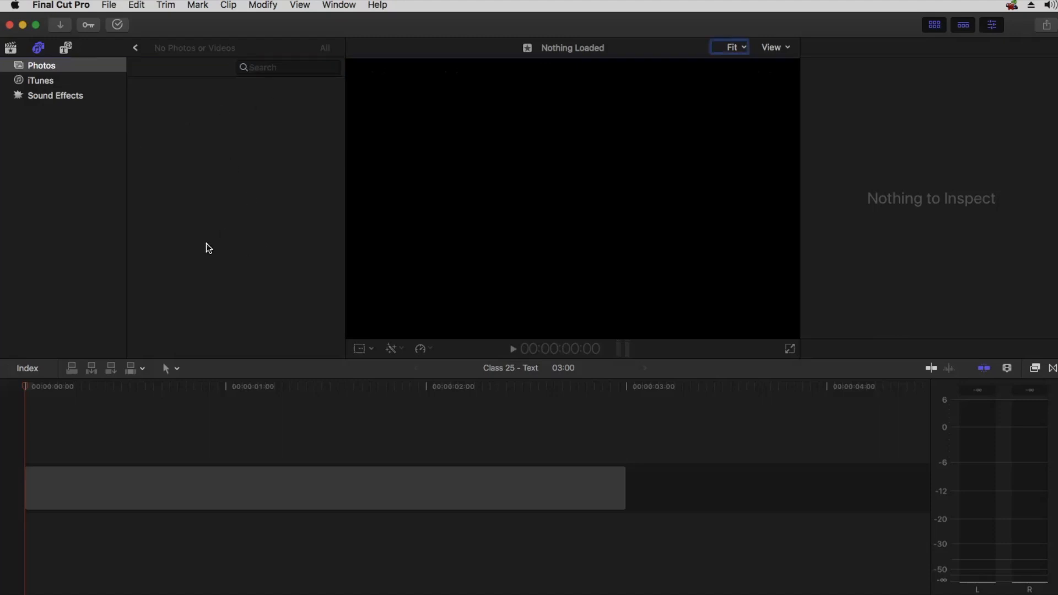
{"action": "left_click", "coordinate": [36, 98]}
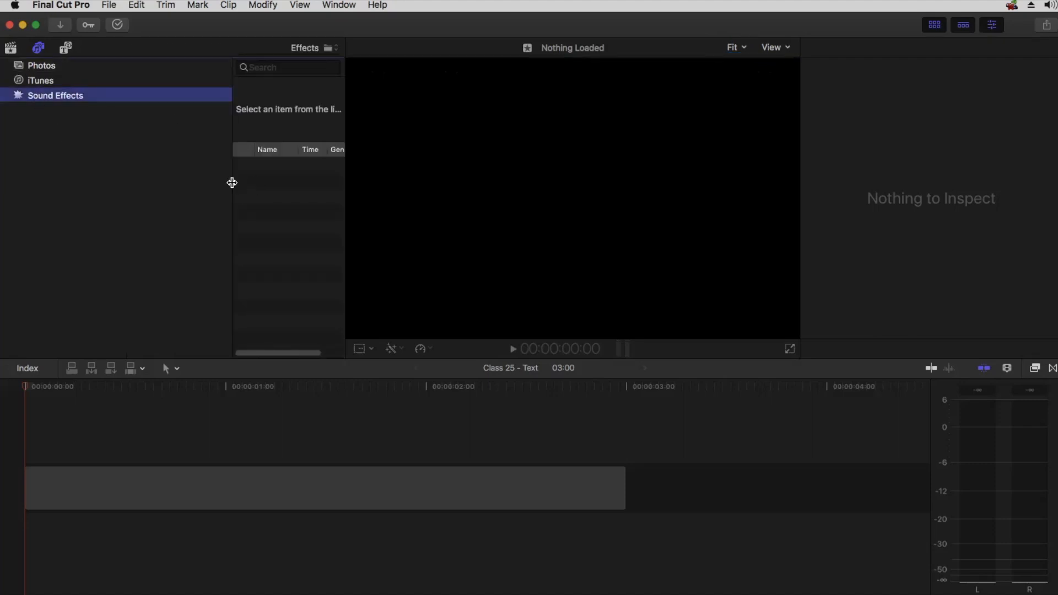
{"action": "left_click_drag", "start_coordinate": [85, 181], "coordinate": [82, 181]}
{"action": "left_click_drag", "start_coordinate": [231, 201], "coordinate": [108, 201]}
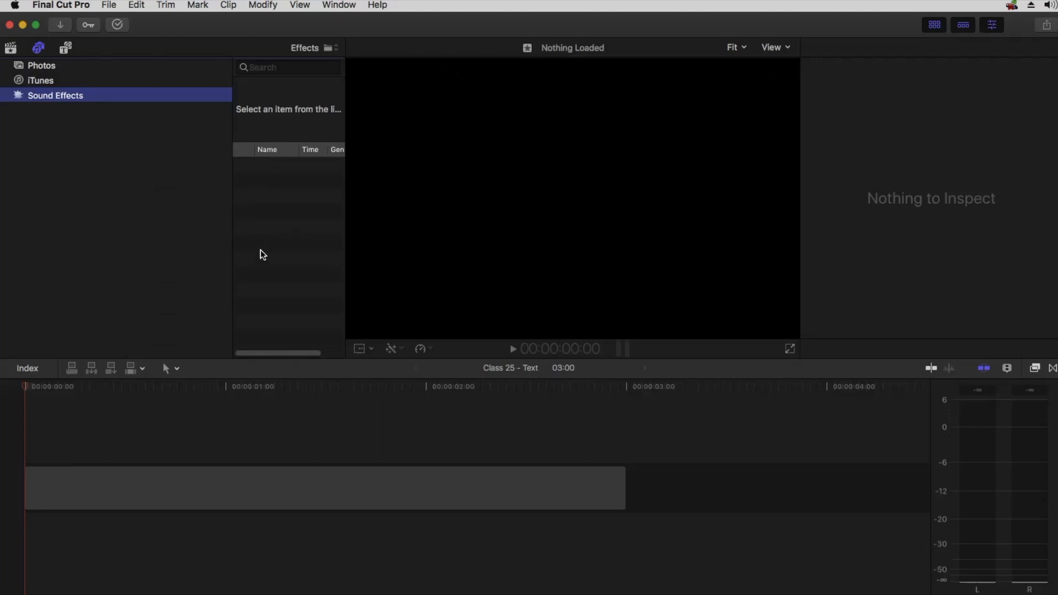
Open the Titles and Generators sidebar and toggle its category list on and off
{"action": "left_click", "coordinate": [64, 48]}
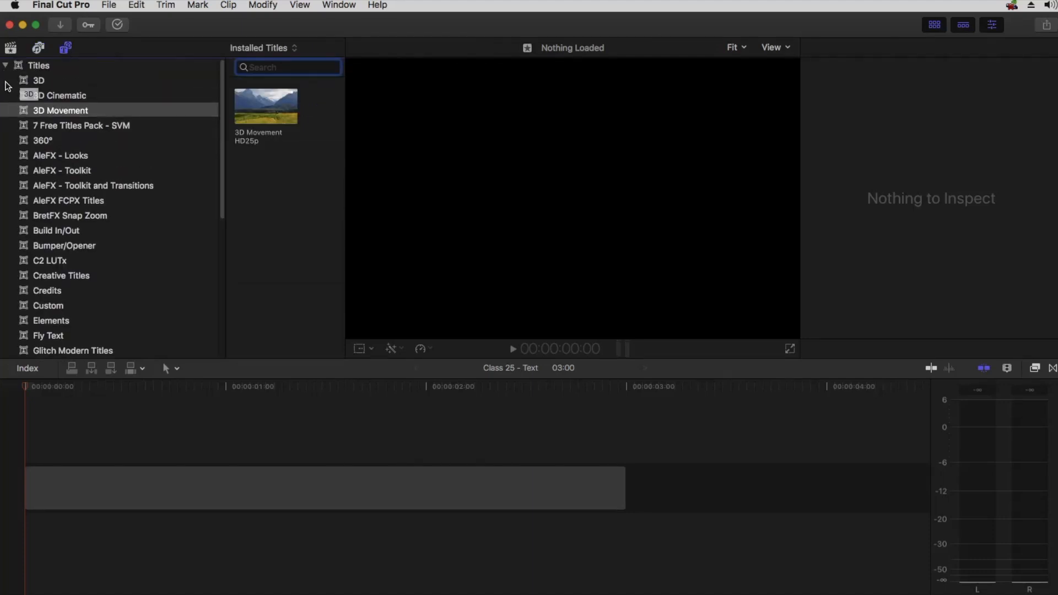
{"action": "left_click", "coordinate": [6, 66]}
{"action": "left_click", "coordinate": [6, 81]}
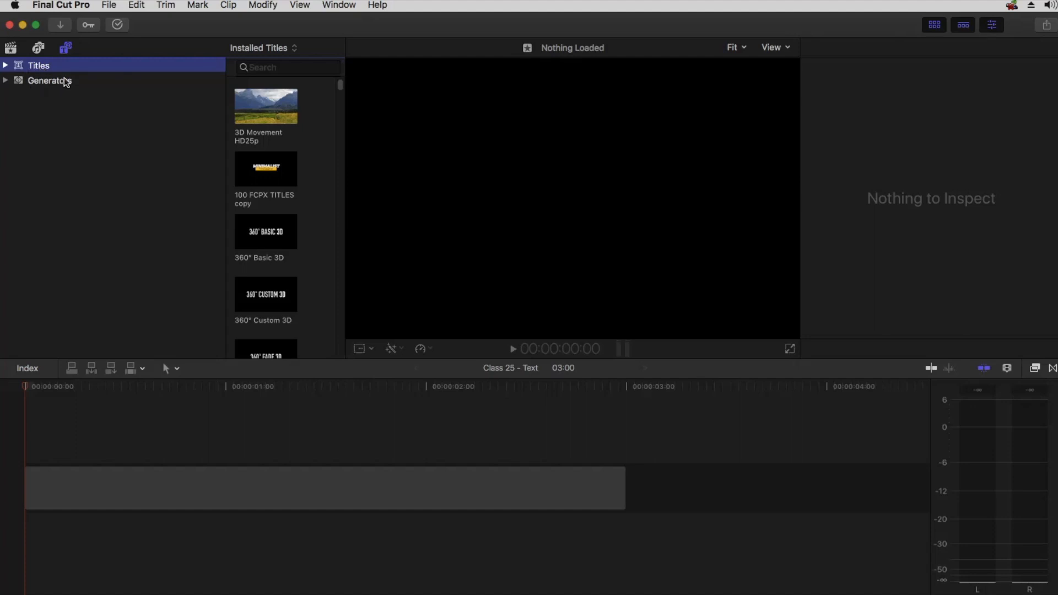
{"action": "left_click", "coordinate": [65, 50]}
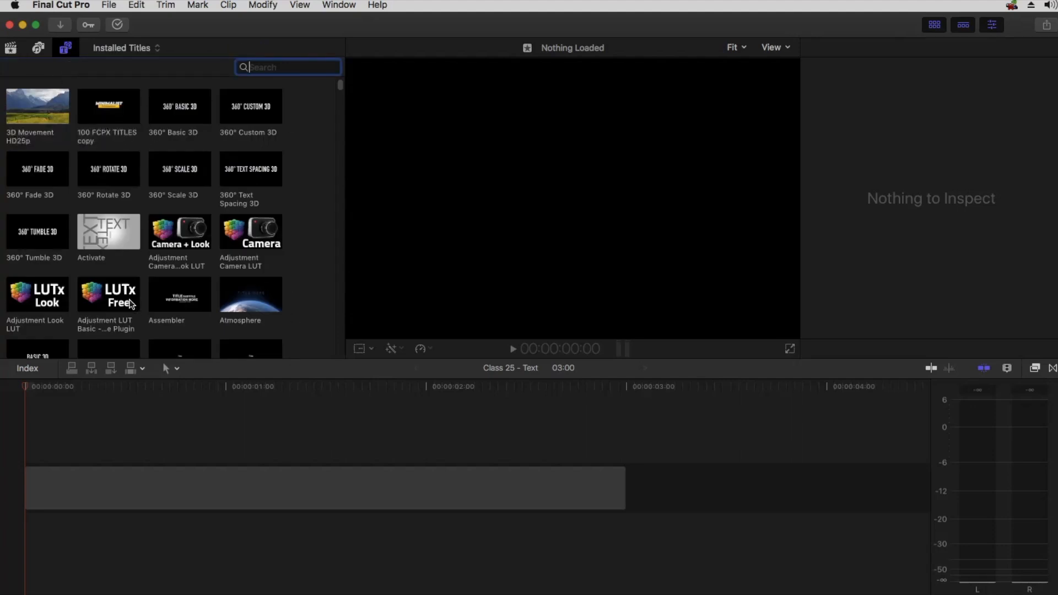
{"action": "scroll", "coordinate": [124, 180], "scroll_direction": "down", "scroll_amount": 5}
{"action": "scroll", "coordinate": [124, 180], "scroll_direction": "up", "scroll_amount": 5}
{"action": "left_click", "coordinate": [67, 49]}
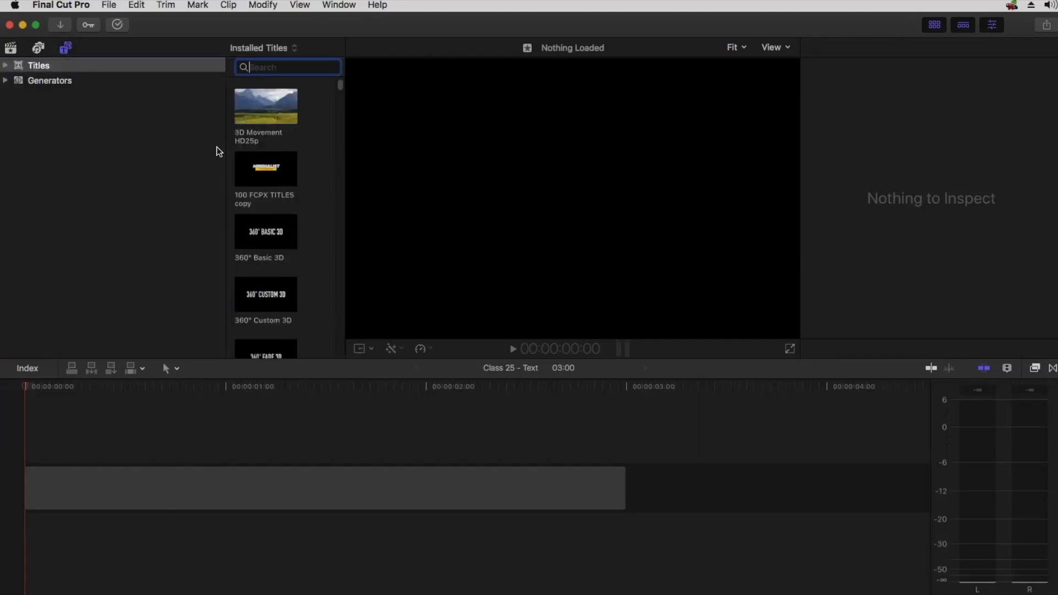
Narrow the titles category list and widen the titles browser pane
{"action": "left_click_drag", "start_coordinate": [227, 141], "coordinate": [121, 141]}
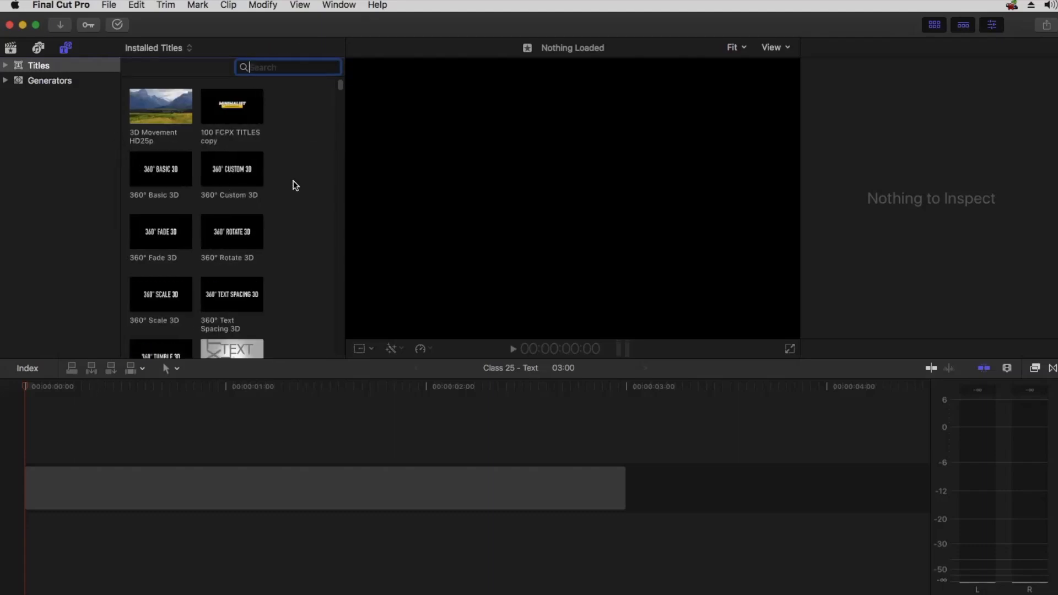
{"action": "left_click", "coordinate": [344, 175]}
{"action": "left_click_drag", "start_coordinate": [344, 175], "coordinate": [392, 175]}
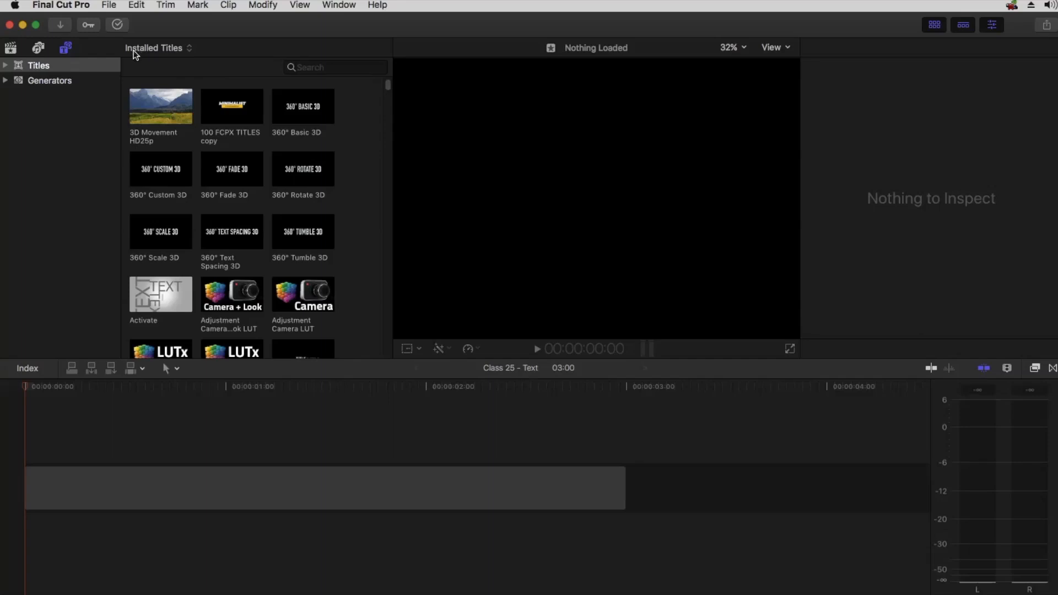
Search the installed titles for fade
{"action": "left_click", "coordinate": [170, 49]}
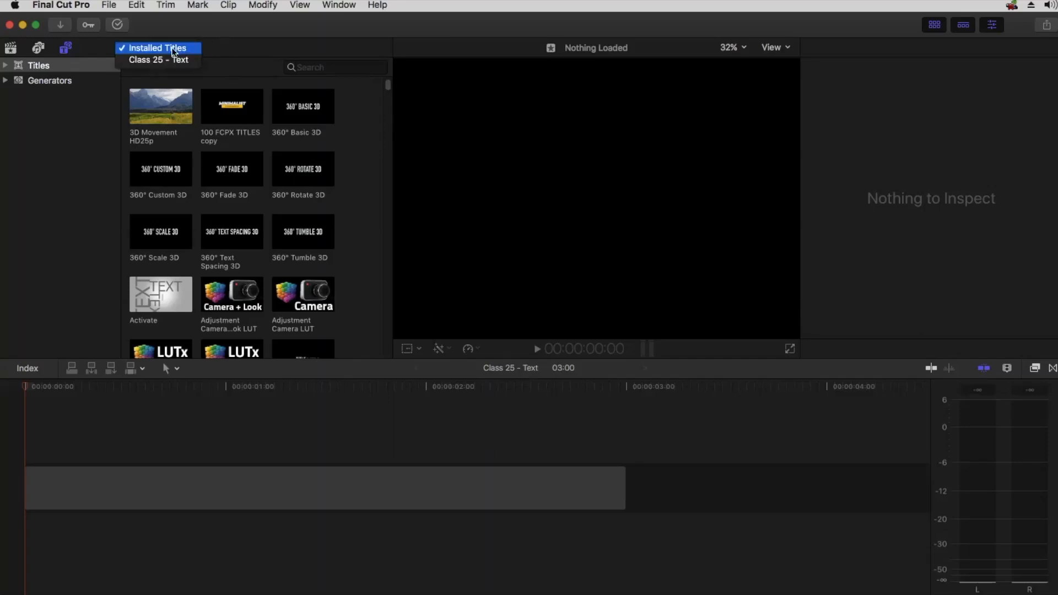
{"action": "left_click", "coordinate": [176, 50]}
{"action": "left_click", "coordinate": [298, 67]}
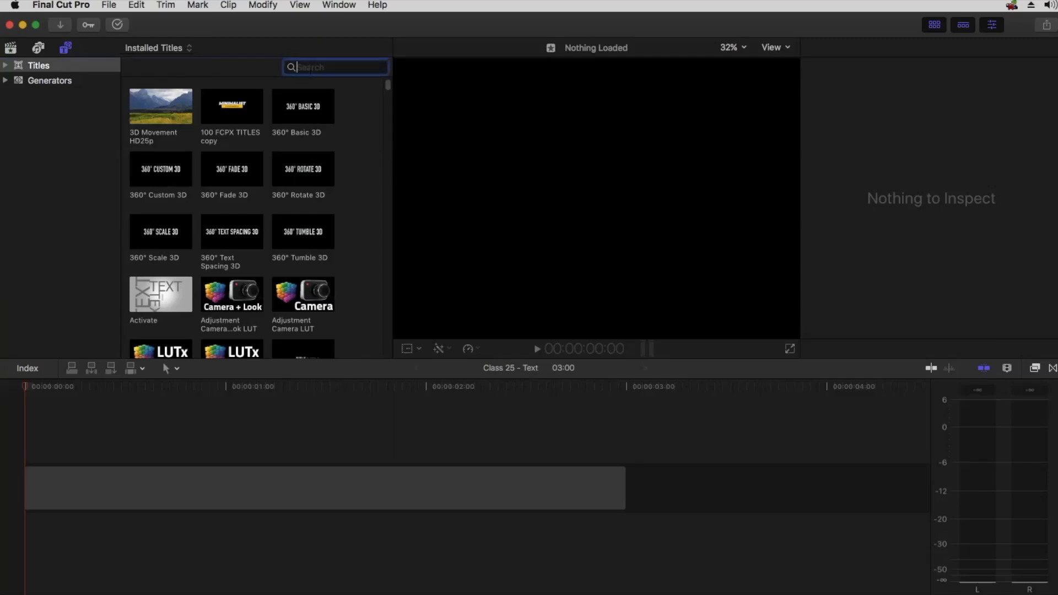
{"action": "type", "text": "fade"}
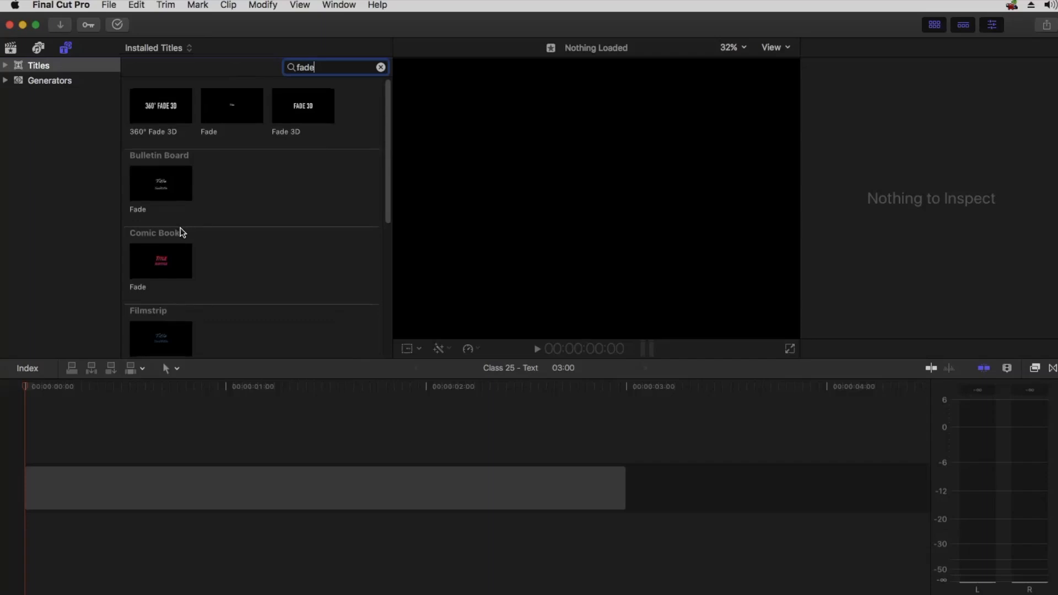
{"action": "scroll", "coordinate": [180, 227], "scroll_direction": "down", "scroll_amount": 5}
{"action": "scroll", "coordinate": [181, 225], "scroll_direction": "up", "scroll_amount": 5}
Clear the titles search and expand the Titles category list
{"action": "left_click_drag", "start_coordinate": [316, 68], "coordinate": [296, 67]}
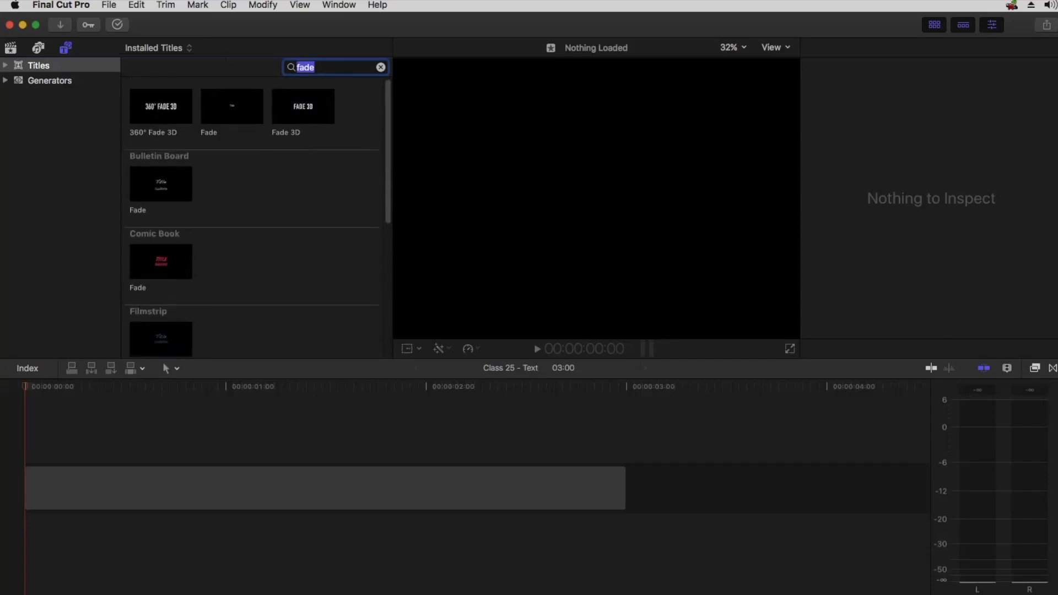
{"action": "left_click", "coordinate": [380, 68]}
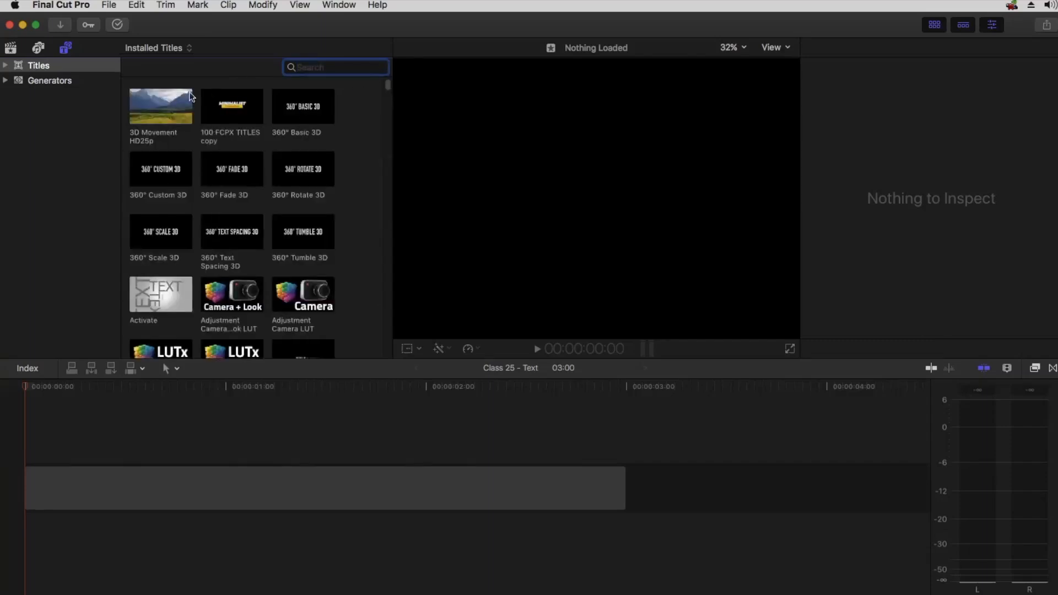
{"action": "left_click", "coordinate": [5, 65]}
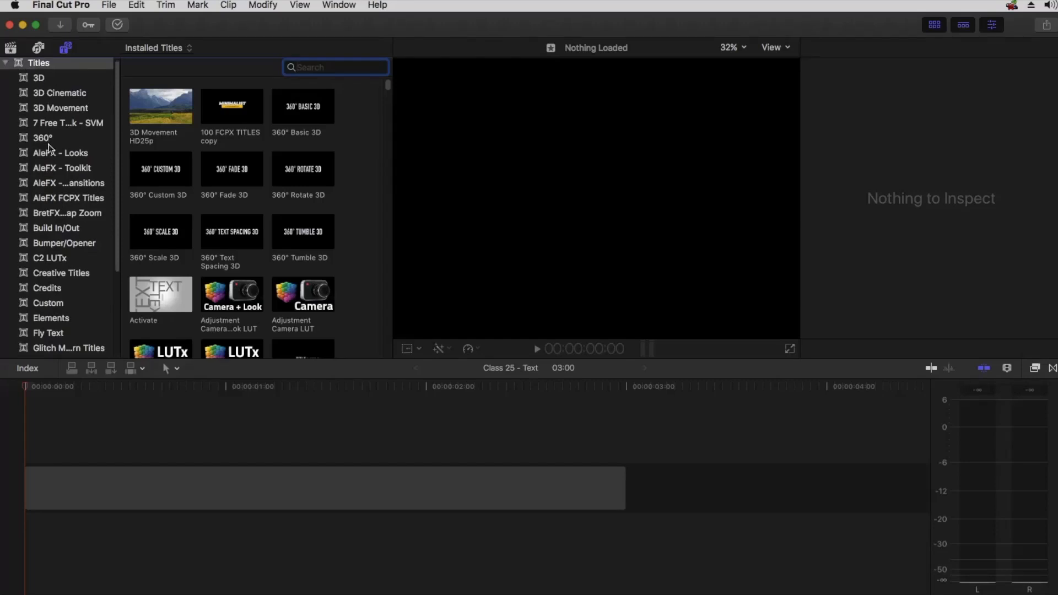
{"action": "scroll", "coordinate": [50, 143], "scroll_direction": "down", "scroll_amount": 4}
{"action": "scroll", "coordinate": [50, 147], "scroll_direction": "up", "scroll_amount": 5}
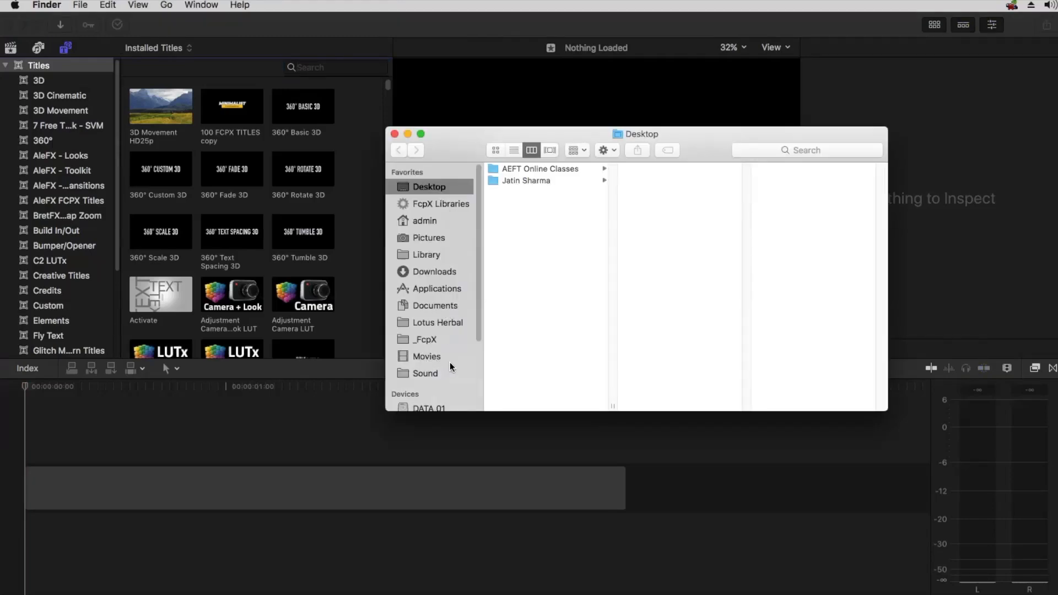
Switch to Finder and browse the Movies folder's Motion Templates subfolders
{"action": "left_click", "coordinate": [427, 356]}
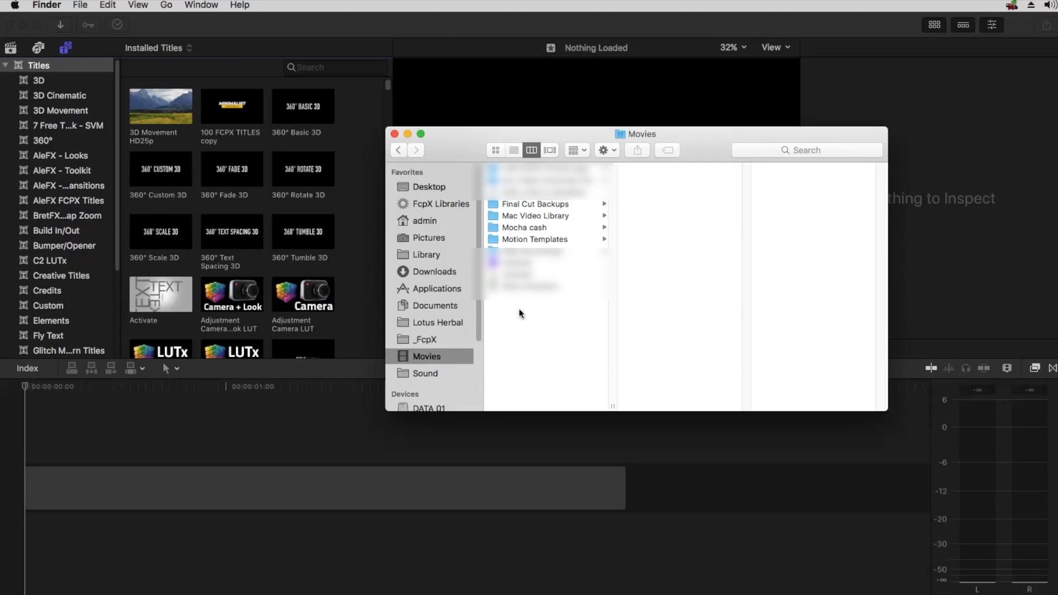
{"action": "left_click", "coordinate": [539, 240]}
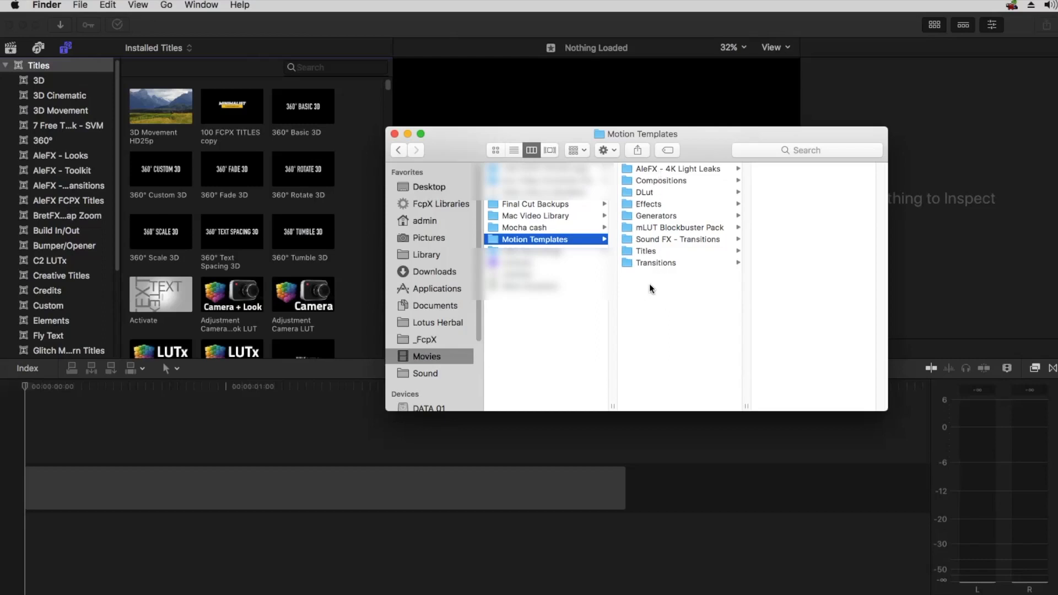
{"action": "left_click_drag", "start_coordinate": [650, 299], "coordinate": [658, 183]}
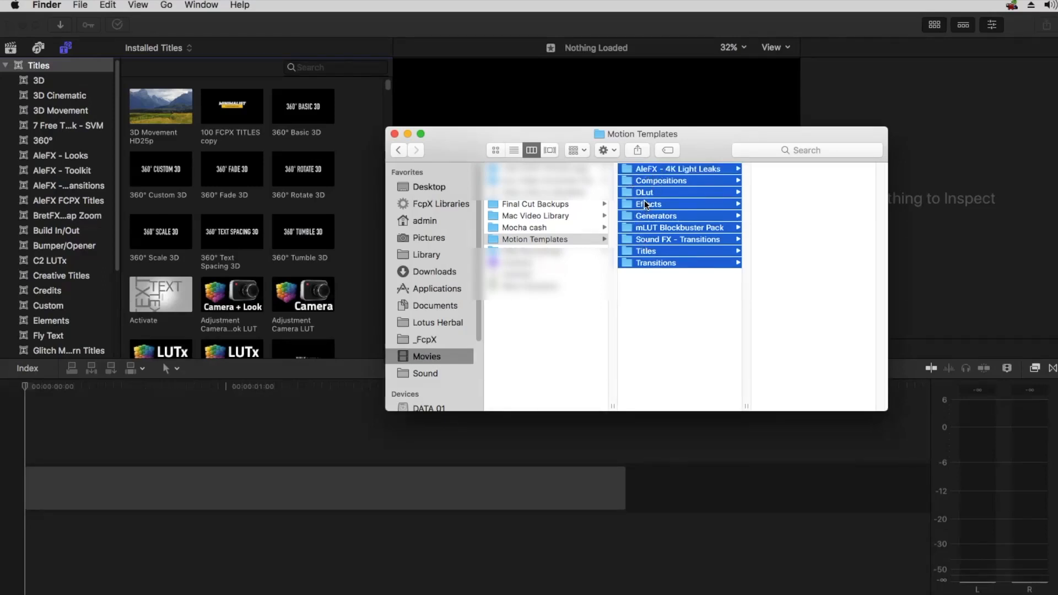
{"action": "left_click", "coordinate": [496, 244]}
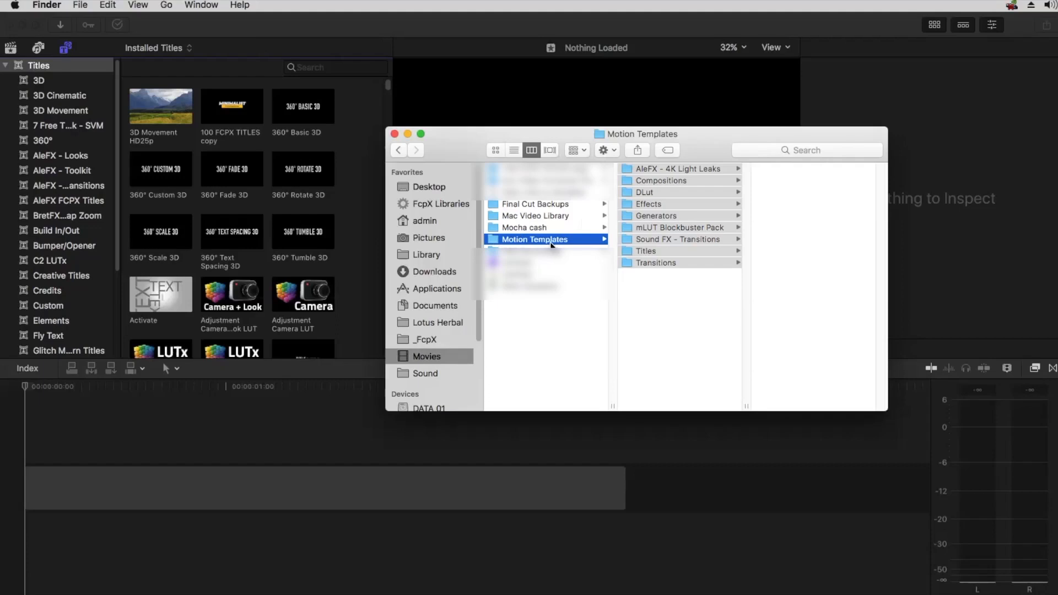
{"action": "left_click", "coordinate": [645, 332]}
{"action": "right_click", "coordinate": [658, 309]}
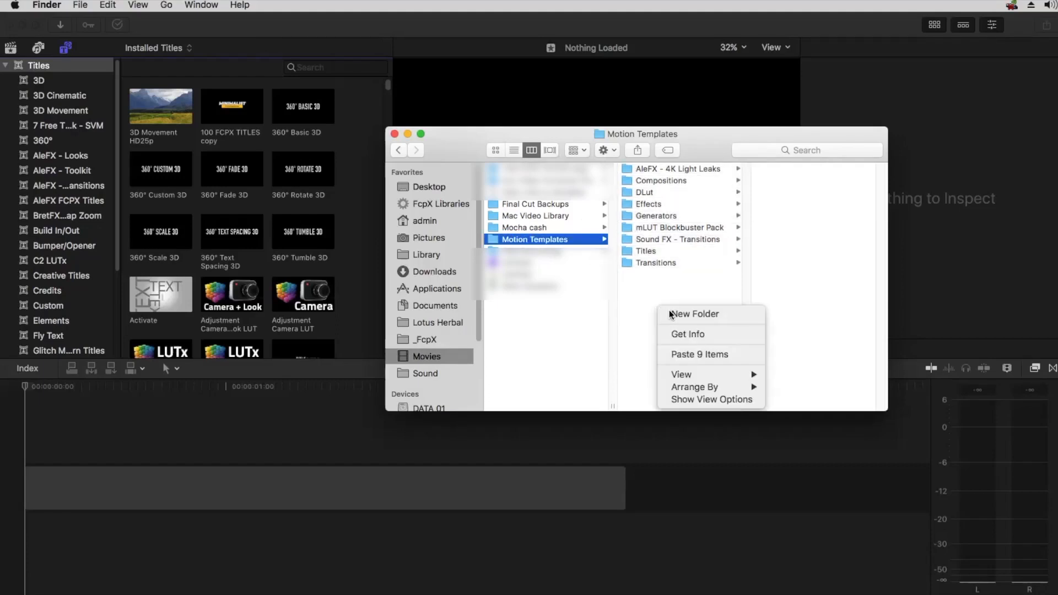
{"action": "left_click", "coordinate": [640, 285]}
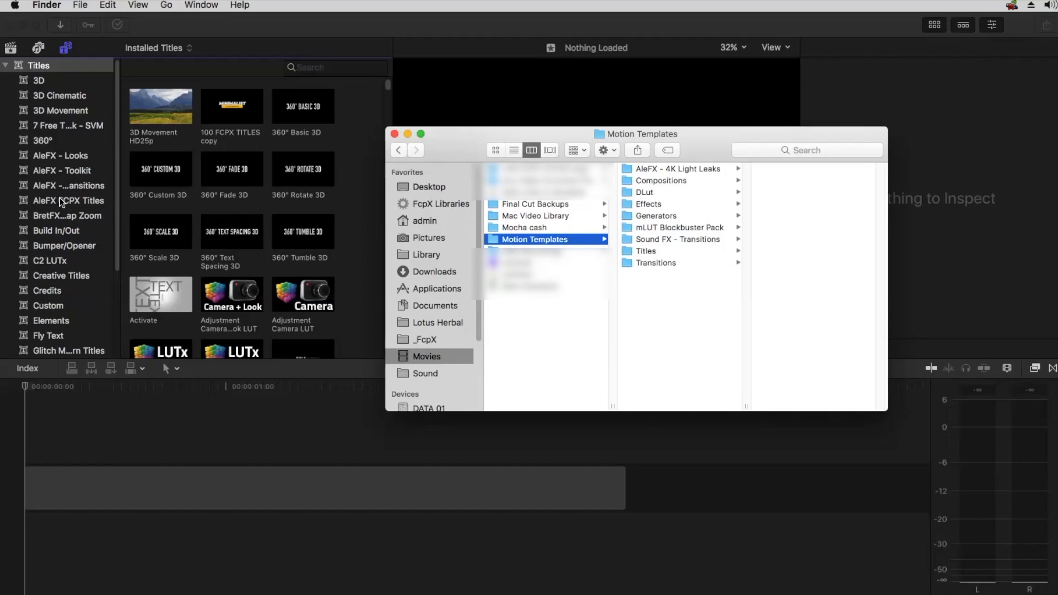
Return to the editor, browse the Titles categories, and open and close the Effects browser
{"action": "scroll", "coordinate": [55, 148], "scroll_direction": "down", "scroll_amount": 1}
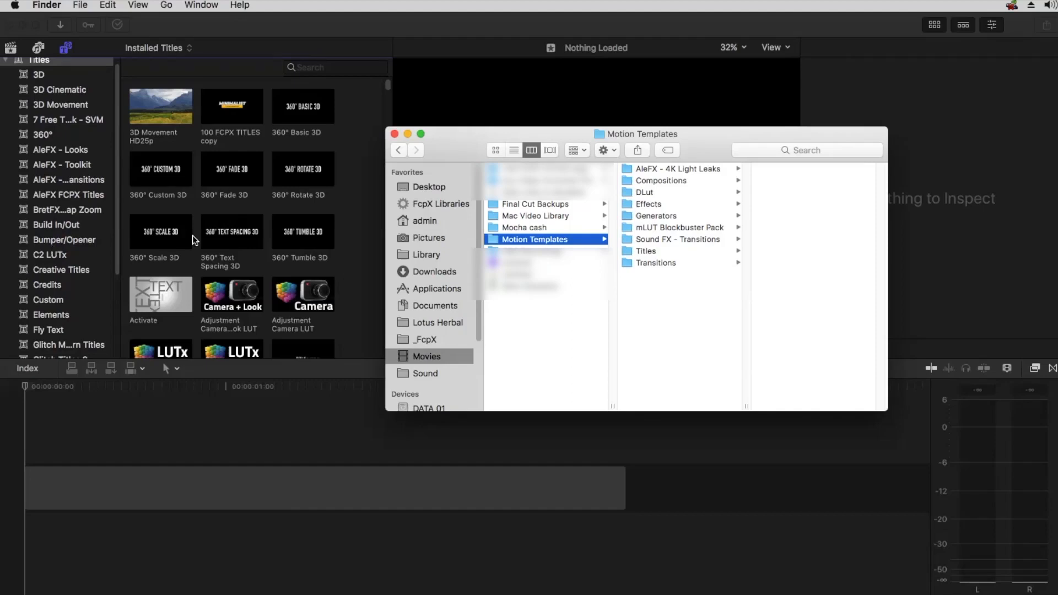
{"action": "left_click", "coordinate": [57, 156]}
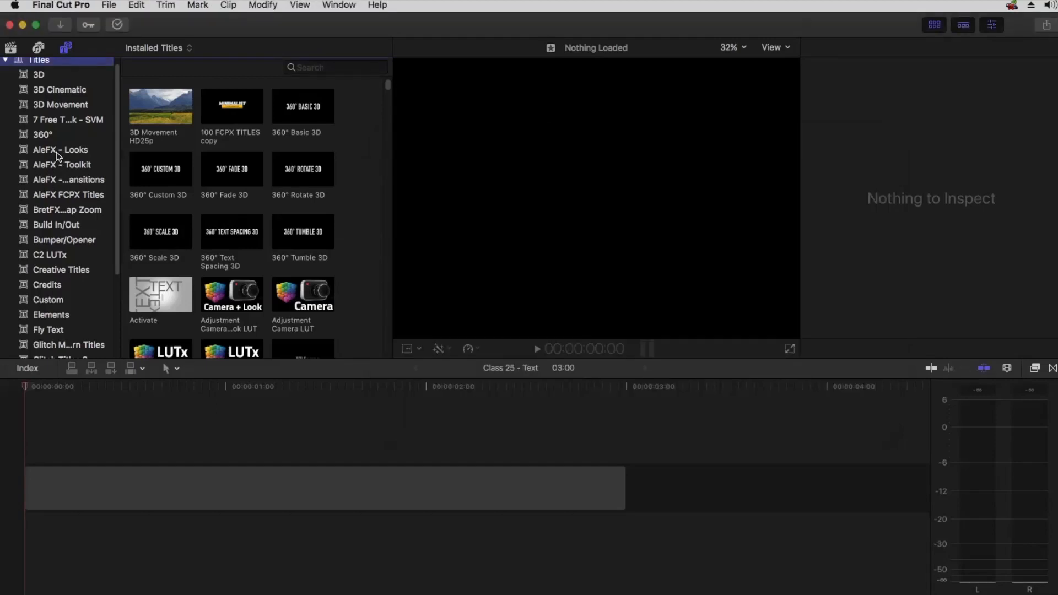
{"action": "scroll", "coordinate": [57, 156], "scroll_direction": "up", "scroll_amount": 1}
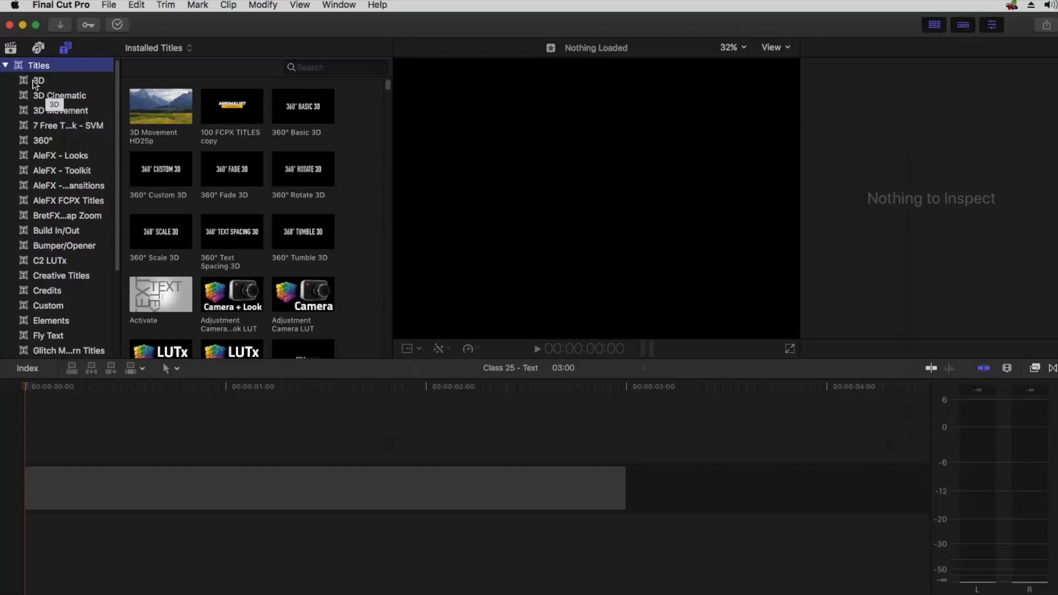
{"action": "left_click", "coordinate": [1034, 368]}
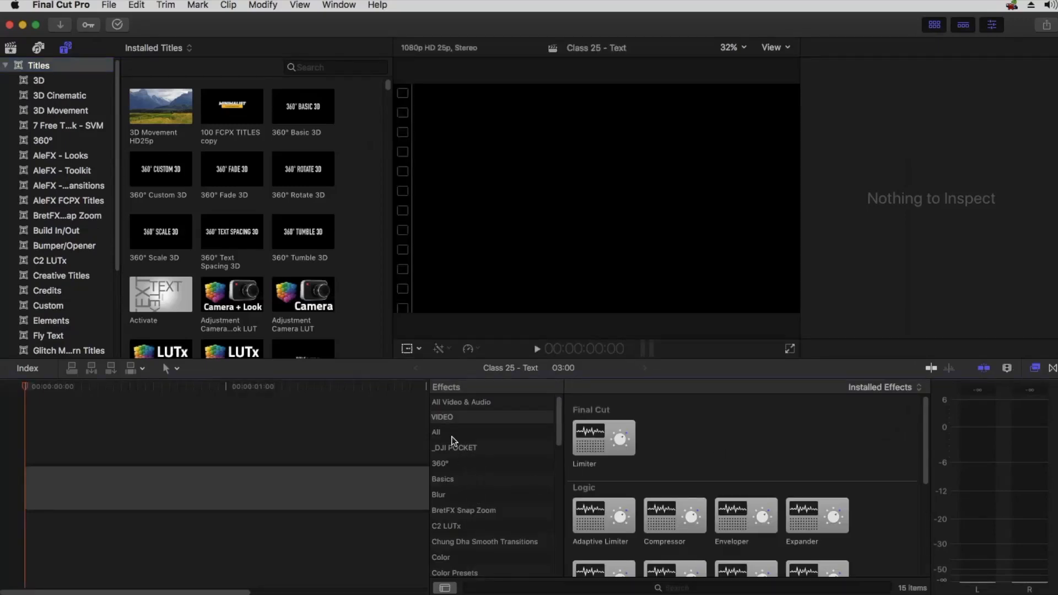
{"action": "scroll", "coordinate": [459, 511], "scroll_direction": "down", "scroll_amount": 3}
{"action": "left_click", "coordinate": [1031, 370]}
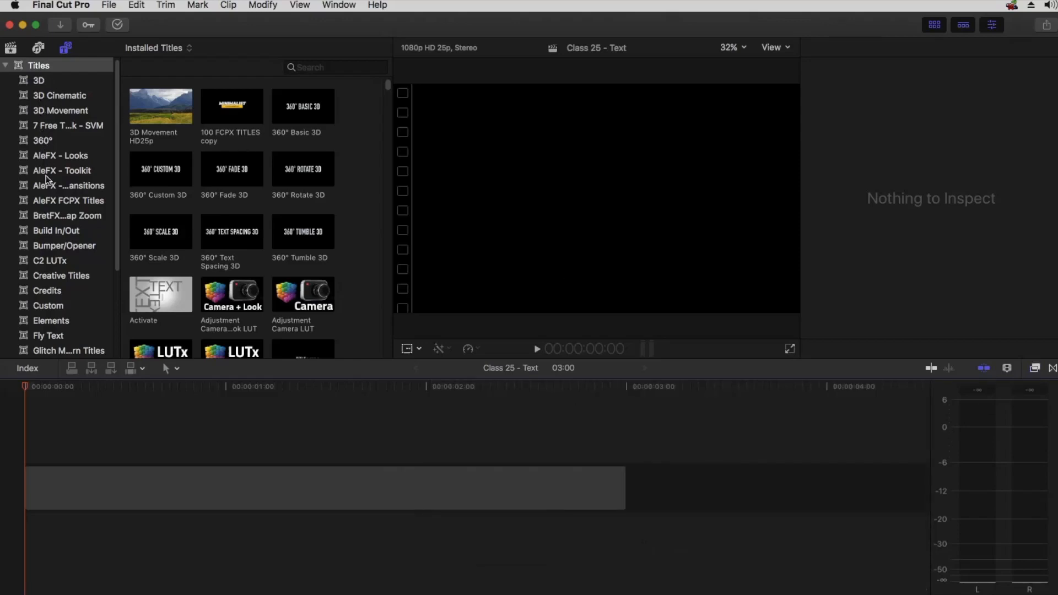
{"action": "scroll", "coordinate": [53, 219], "scroll_direction": "down", "scroll_amount": 3}
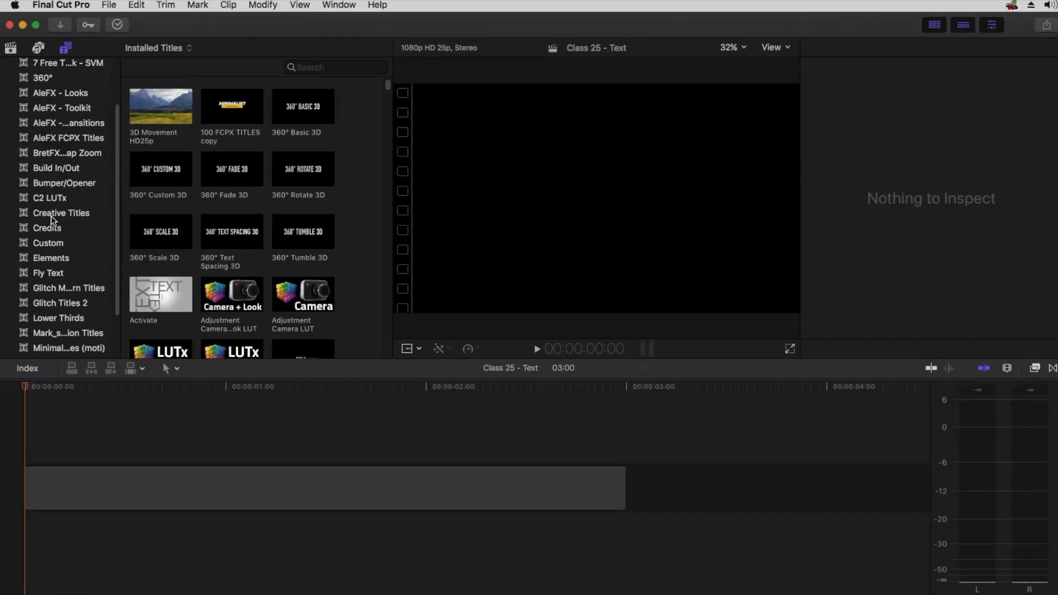
Browse the Creative Titles, 3D, 3D Cinematic, 3D Movement and 7 Free T...k - SVM title categories to preview their titles
{"action": "left_click", "coordinate": [53, 214]}
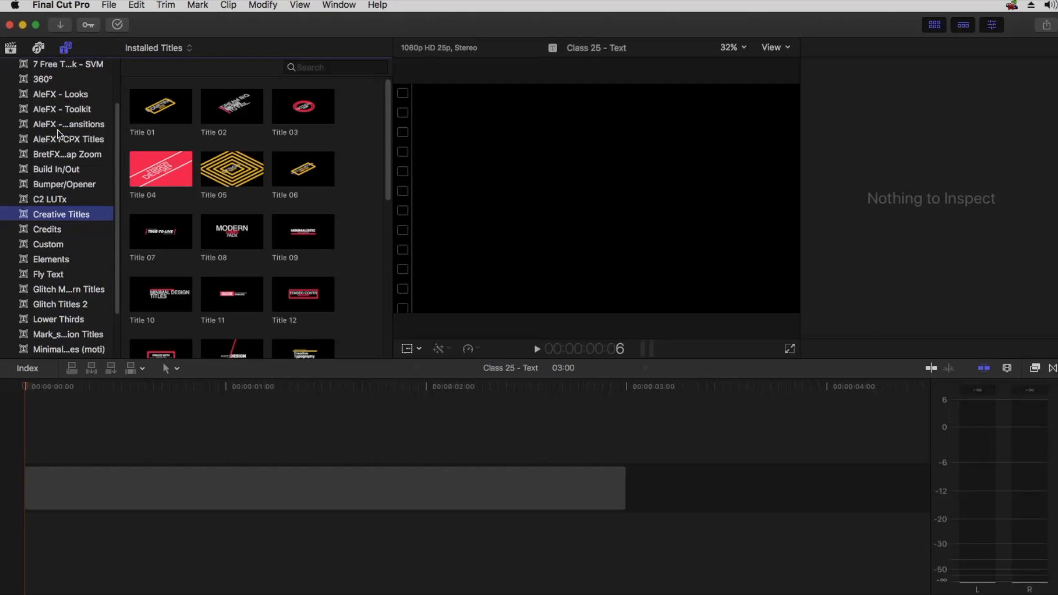
{"action": "scroll", "coordinate": [44, 85], "scroll_direction": "up", "scroll_amount": 3}
{"action": "left_click", "coordinate": [47, 83]}
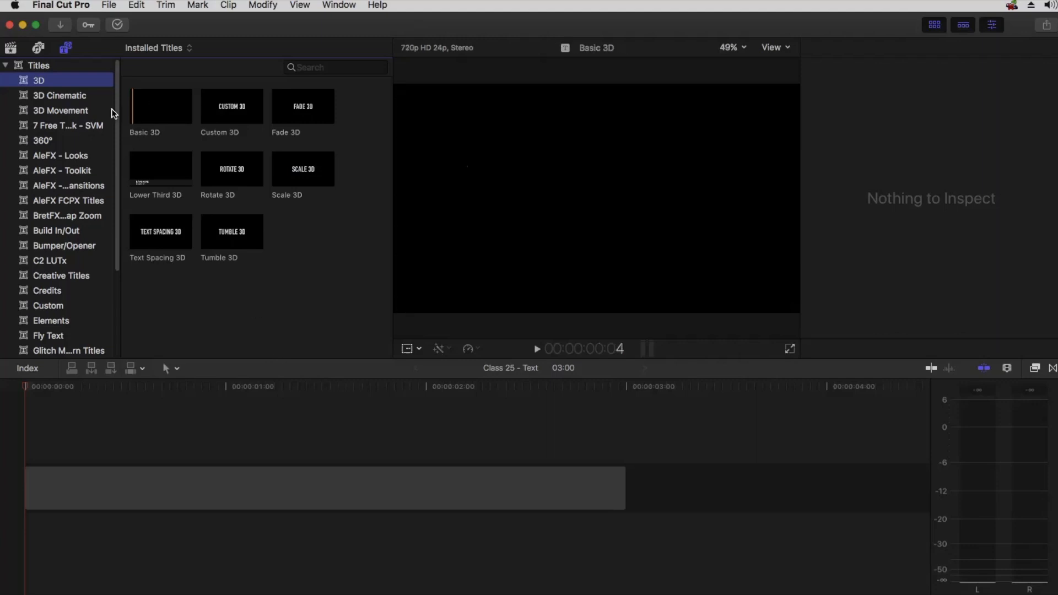
{"action": "left_click", "coordinate": [64, 100]}
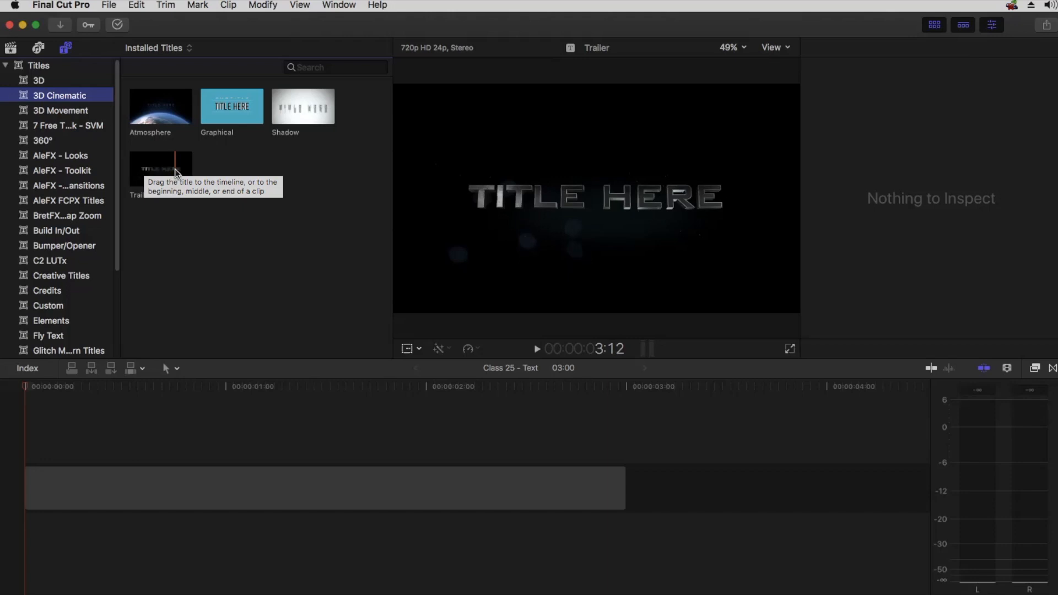
{"action": "left_click", "coordinate": [58, 111]}
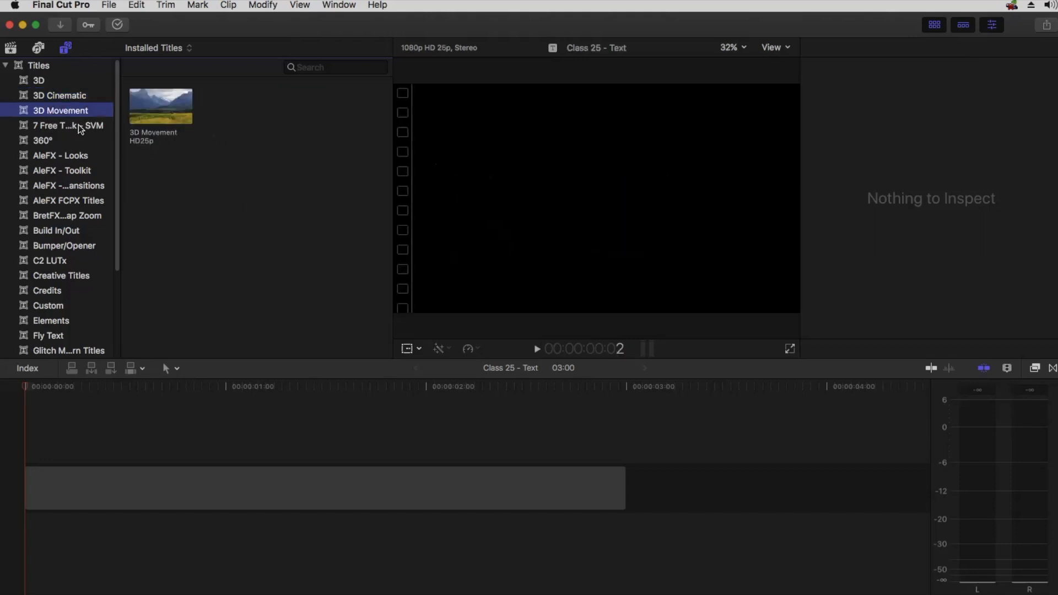
{"action": "left_click", "coordinate": [62, 127]}
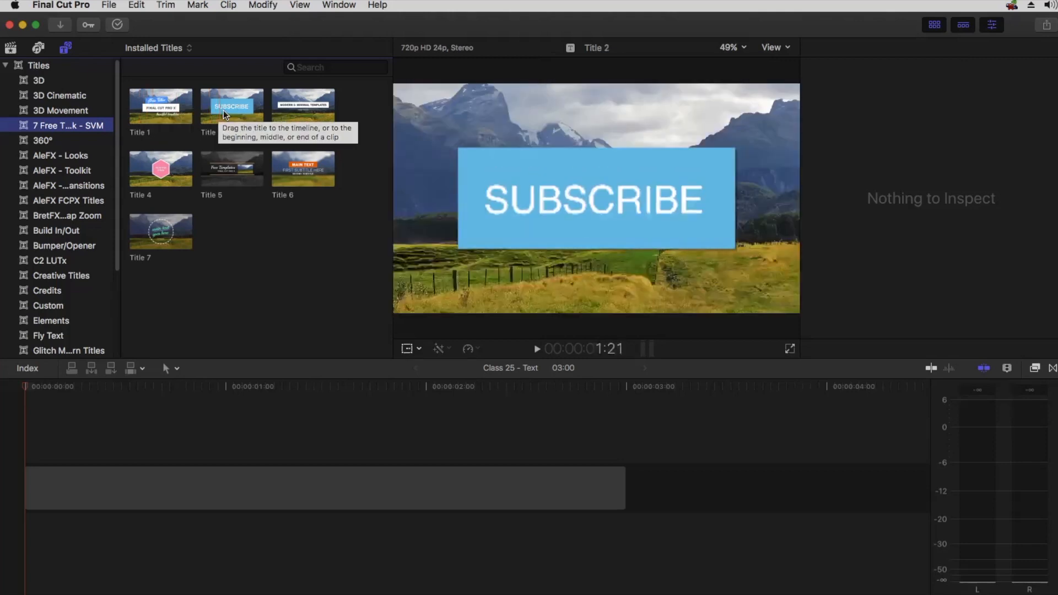
{"action": "left_click", "coordinate": [201, 310]}
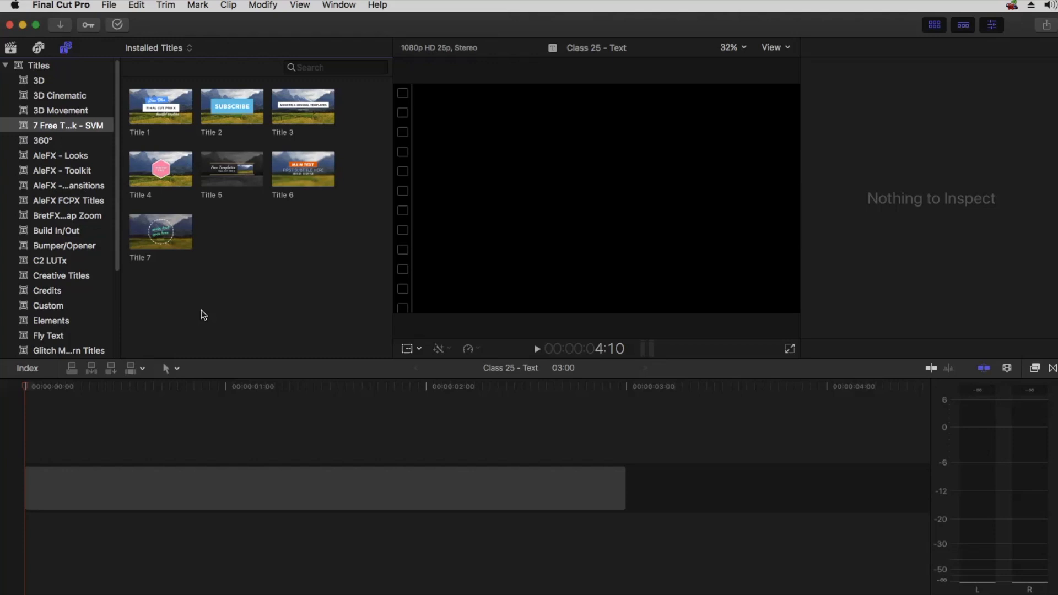
Connect a Basic Title to the gap clip and move it to the start of the timeline
{"action": "left_click", "coordinate": [174, 438]}
{"action": "scroll", "coordinate": [70, 144], "scroll_direction": "down", "scroll_amount": 1}
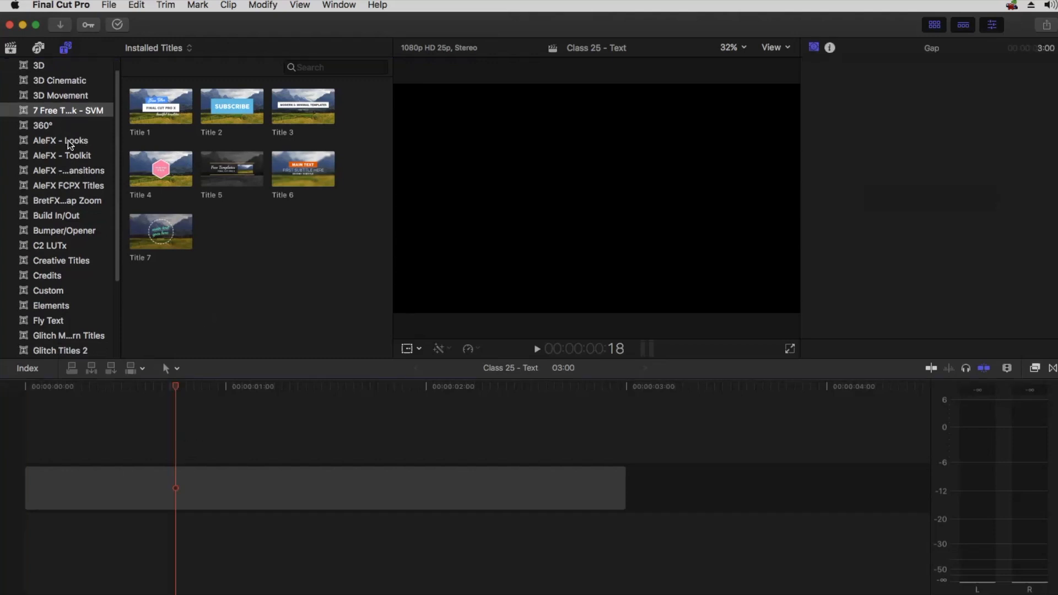
{"action": "scroll", "coordinate": [70, 144], "scroll_direction": "down", "scroll_amount": 5}
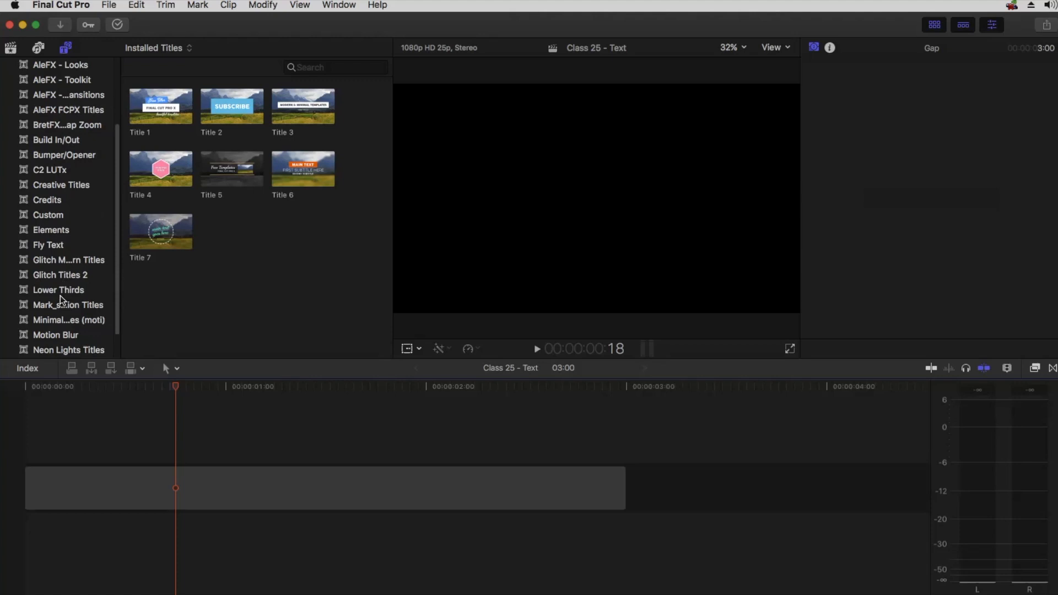
{"action": "left_click", "coordinate": [137, 5]}
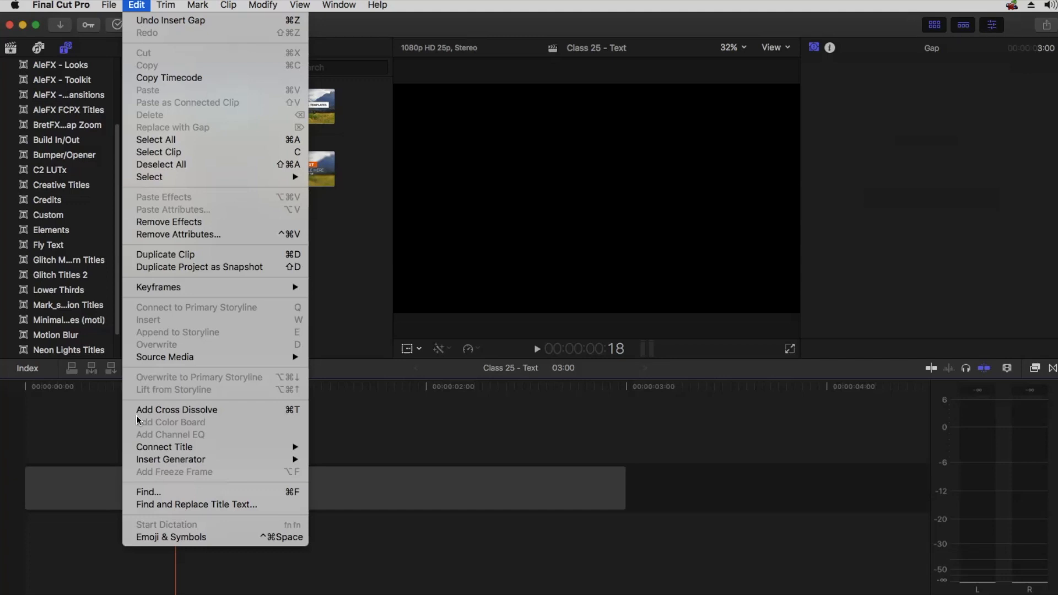
{"action": "mouse_move", "coordinate": [173, 451]}
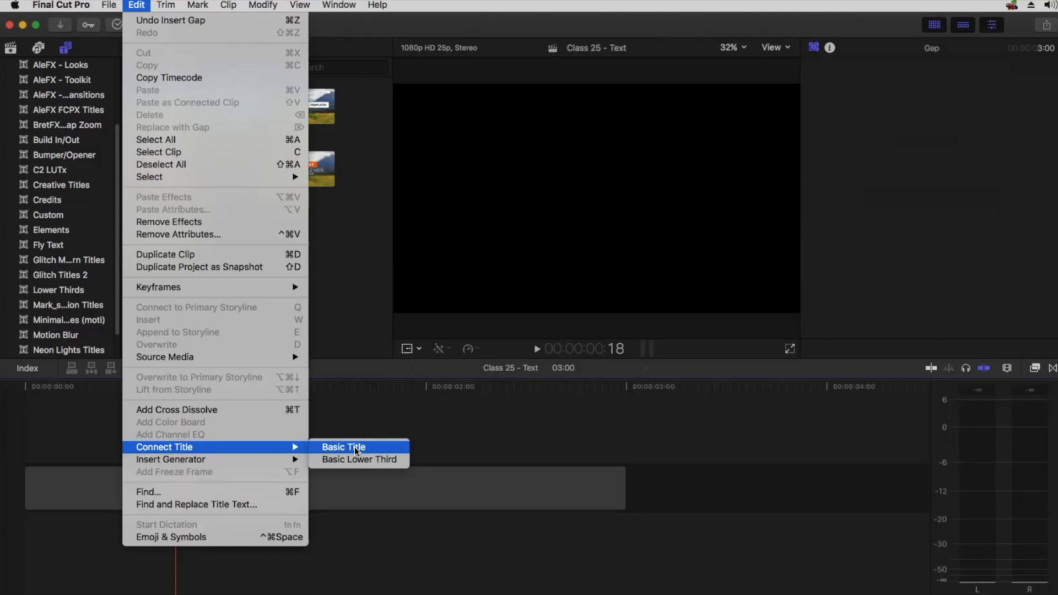
{"action": "left_click", "coordinate": [353, 448]}
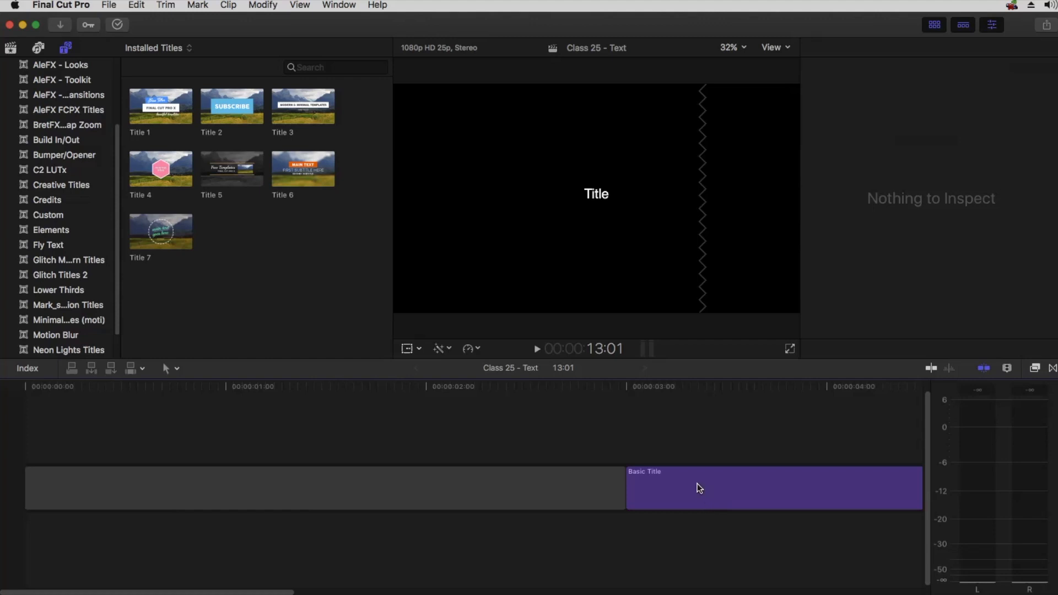
{"action": "left_click_drag", "start_coordinate": [699, 494], "coordinate": [57, 437]}
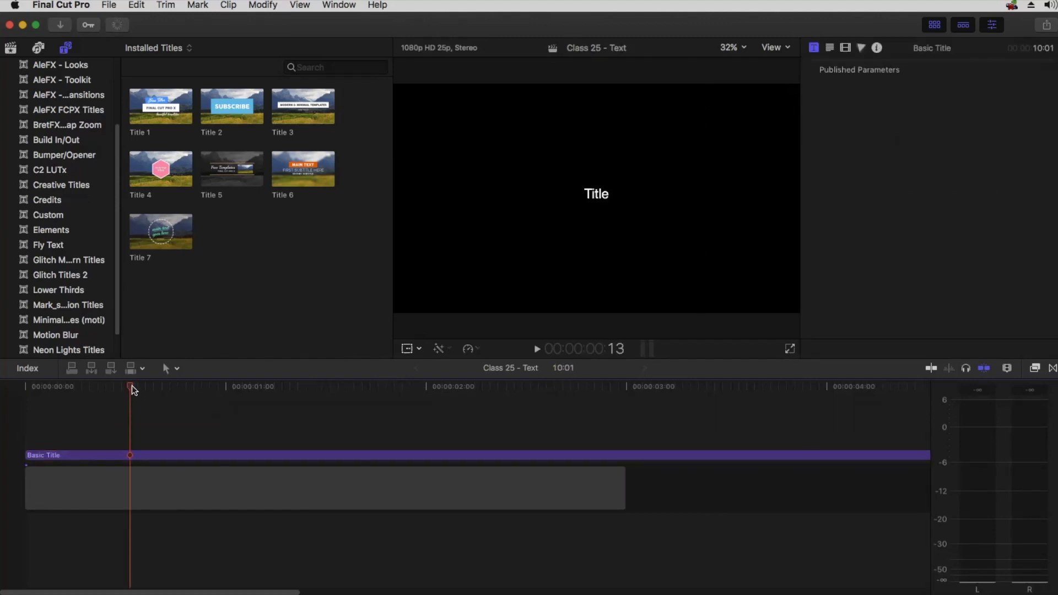
Extend the gap clip so it runs the full length of the Basic Title
{"action": "key", "text": "super+minus"}
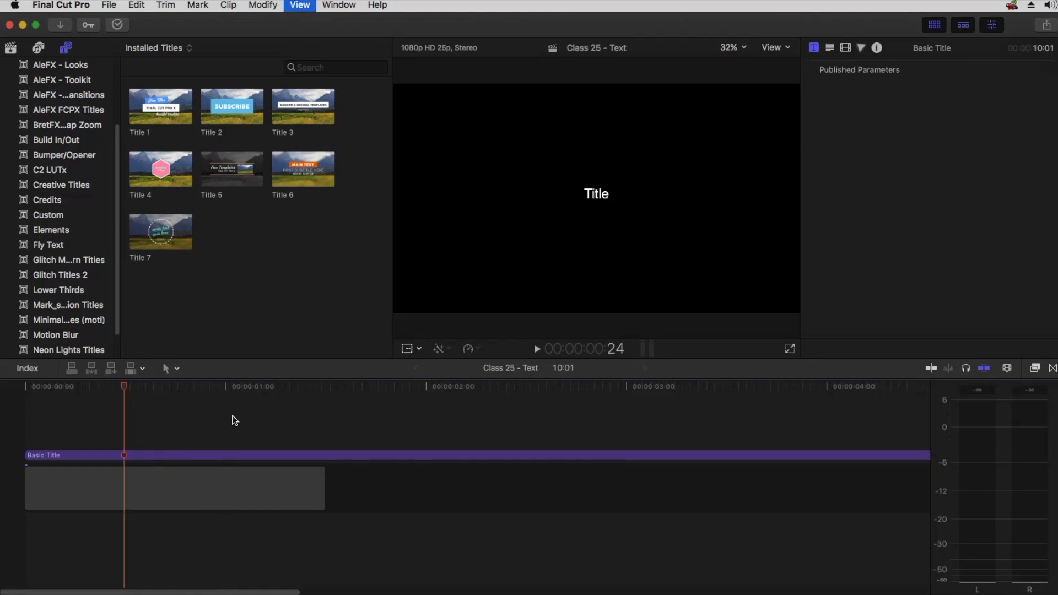
{"action": "key", "text": "super+minus"}
{"action": "left_click_drag", "start_coordinate": [172, 488], "coordinate": [530, 480]}
{"action": "left_click", "coordinate": [47, 385]}
{"action": "key", "text": "super+equal"}
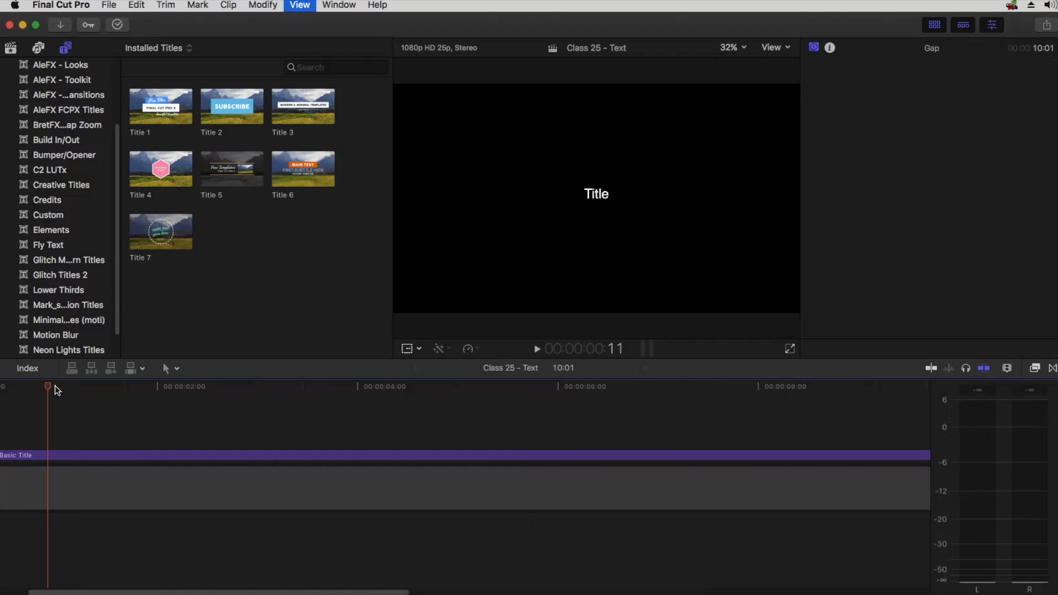
{"action": "left_click", "coordinate": [250, 385]}
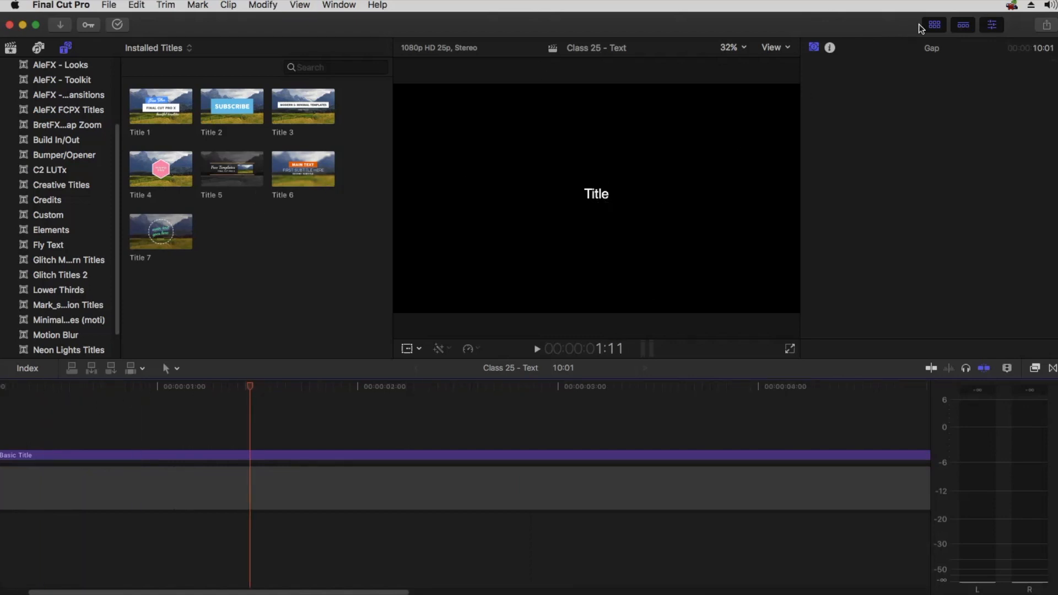
Enlarge the viewer by hiding the browser, and turn on the Show Horizon overlay
{"action": "left_click", "coordinate": [934, 25]}
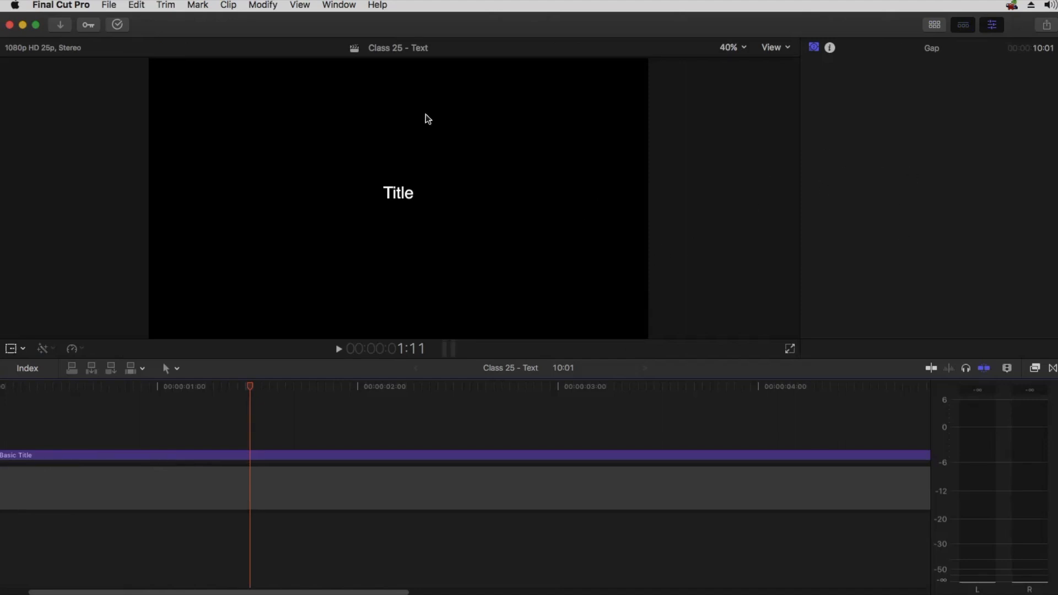
{"action": "left_click_drag", "start_coordinate": [449, 358], "coordinate": [459, 406]}
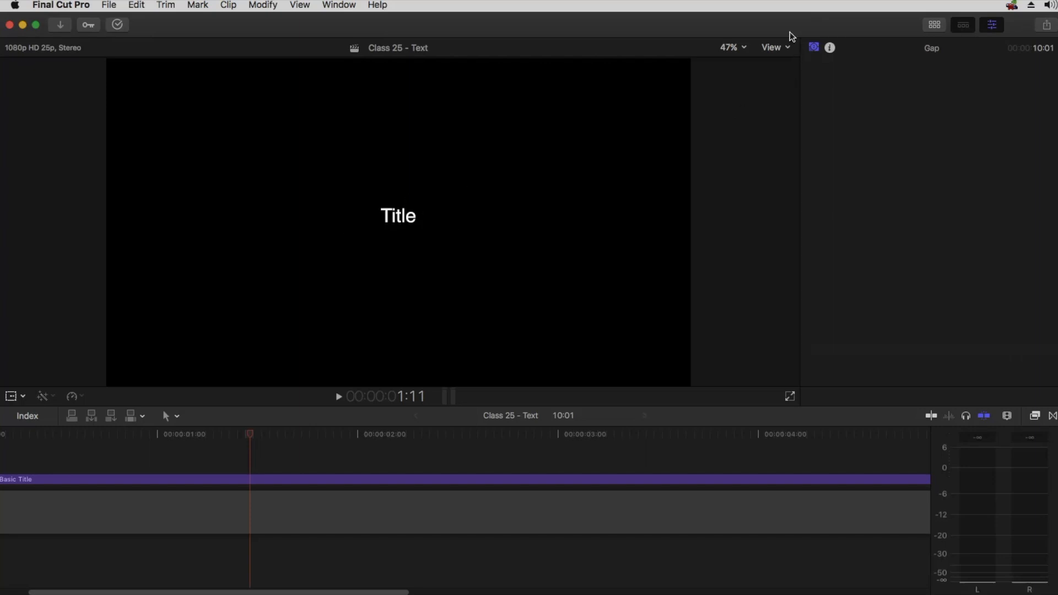
{"action": "left_click", "coordinate": [772, 48]}
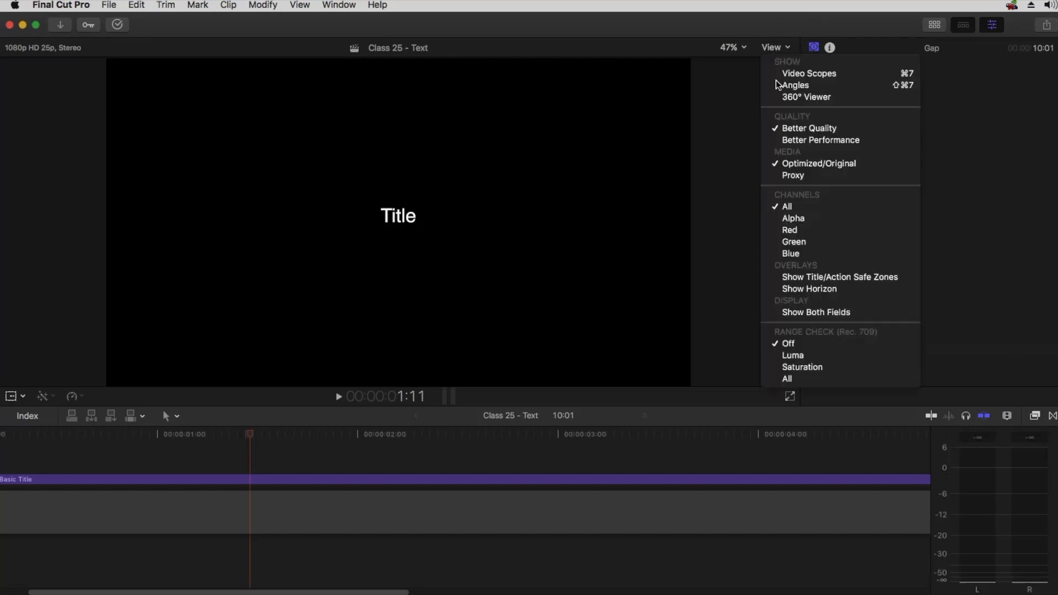
{"action": "left_click", "coordinate": [798, 292]}
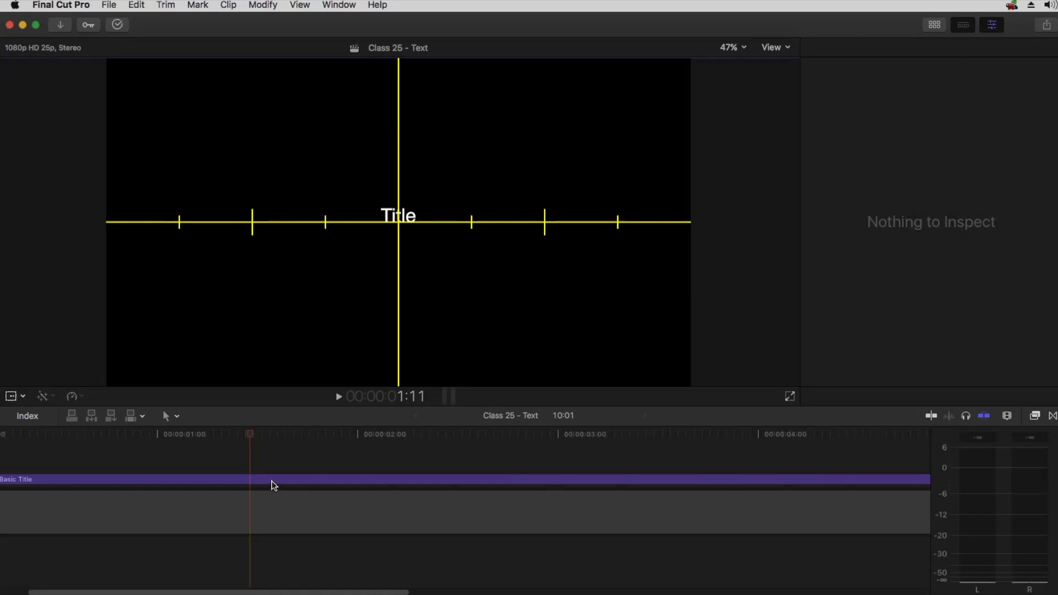
Select the Basic Title and set its Y position to -21 px in the video inspector
{"action": "left_click", "coordinate": [272, 480]}
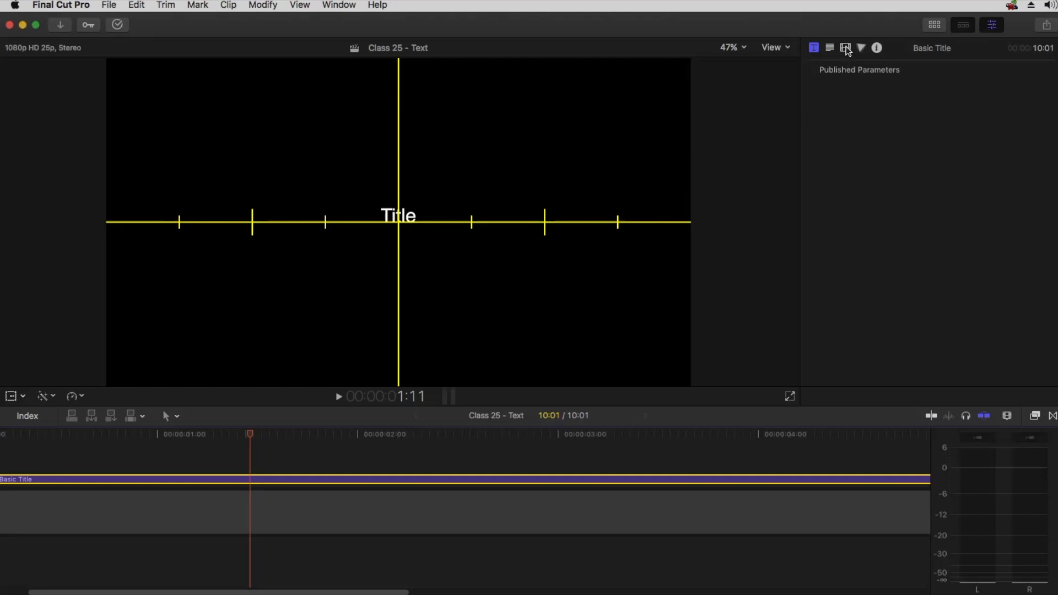
{"action": "left_click", "coordinate": [846, 49]}
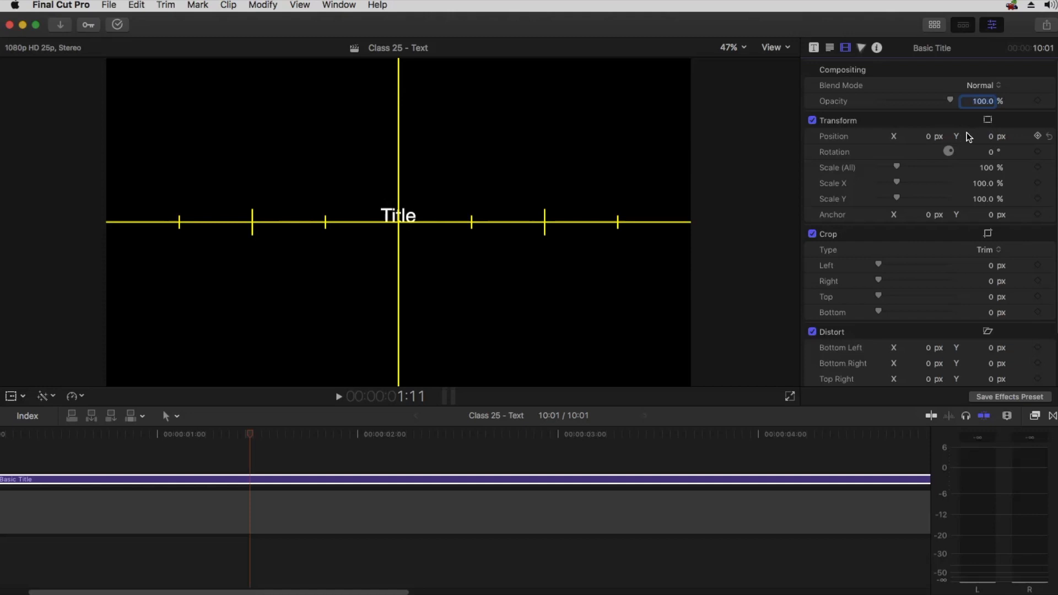
{"action": "mouse_move", "coordinate": [930, 139]}
{"action": "left_mouse_down"}
{"action": "mouse_move", "coordinate": [904, 137]}
{"action": "mouse_move", "coordinate": [948, 143]}
{"action": "left_mouse_up"}
{"action": "left_click", "coordinate": [1049, 136]}
{"action": "left_click_drag", "start_coordinate": [992, 140], "coordinate": [969, 136]}
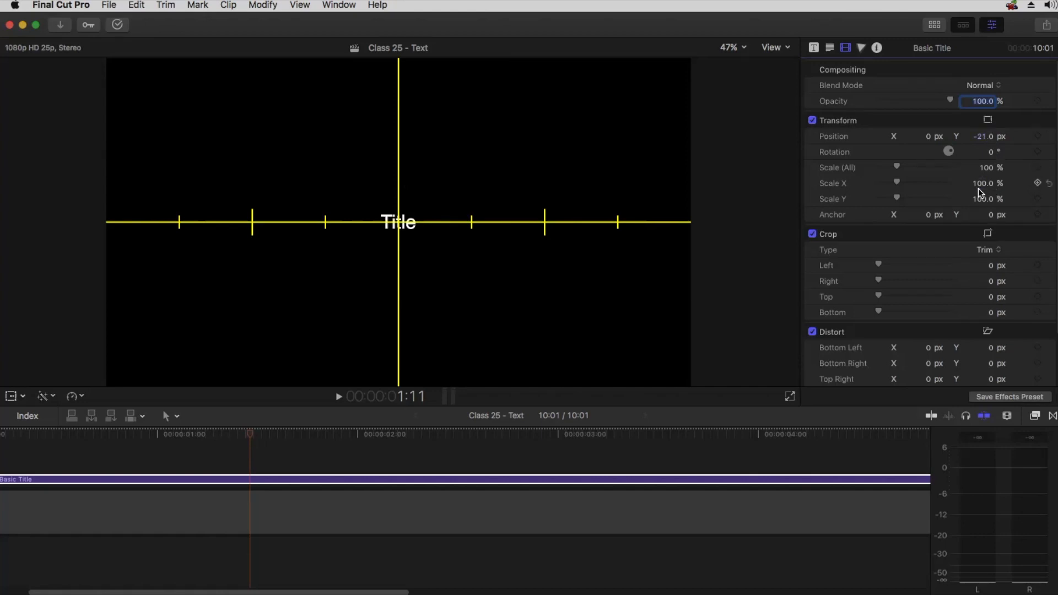
Turn off the horizon overlay and turn on the Title/Action Safe Zones overlay in the viewer
{"action": "left_click", "coordinate": [772, 47]}
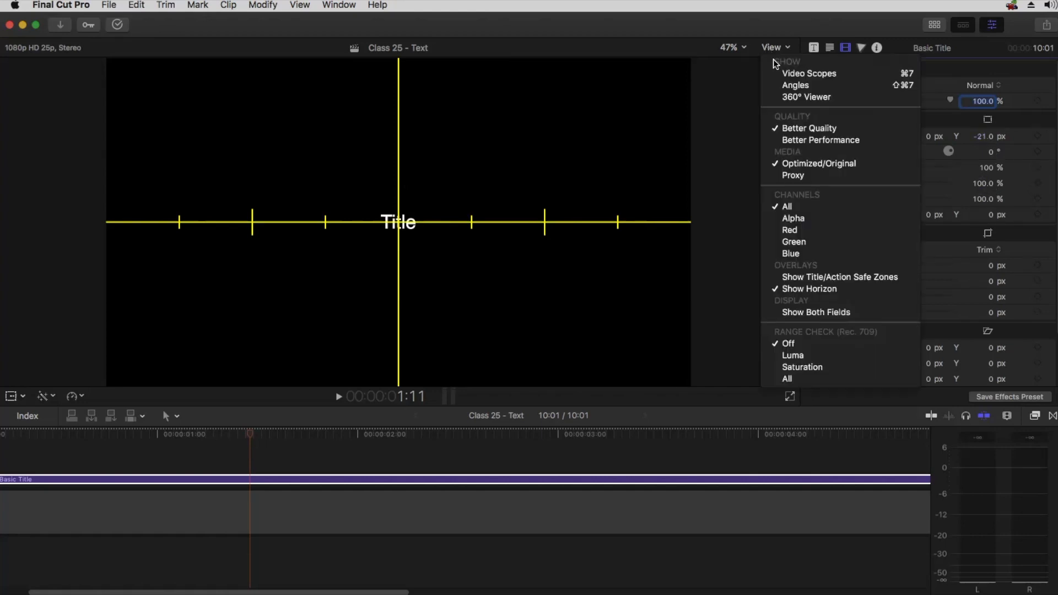
{"action": "left_click", "coordinate": [805, 289]}
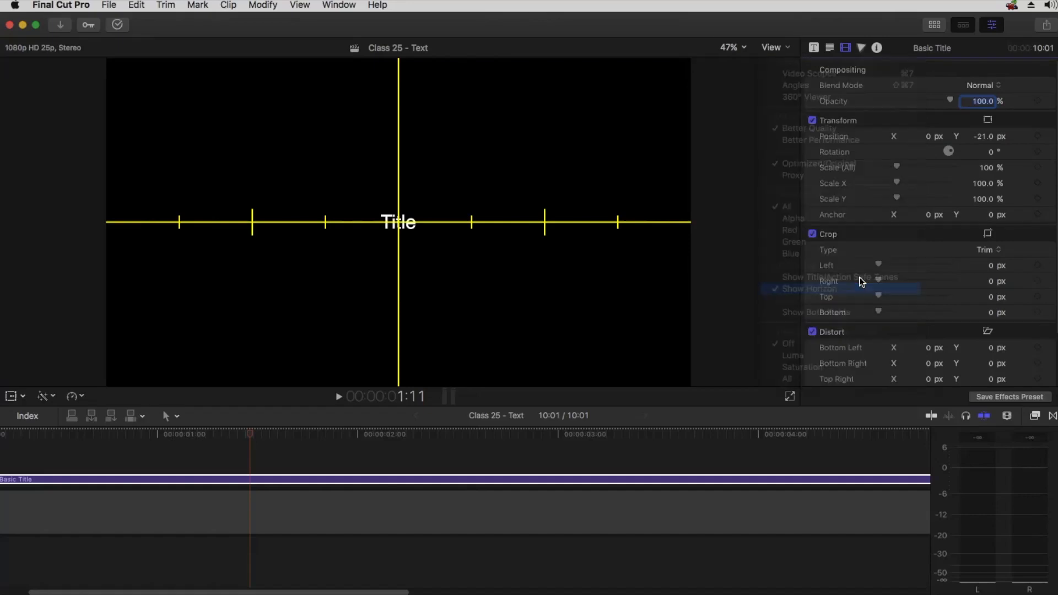
{"action": "left_click", "coordinate": [771, 48]}
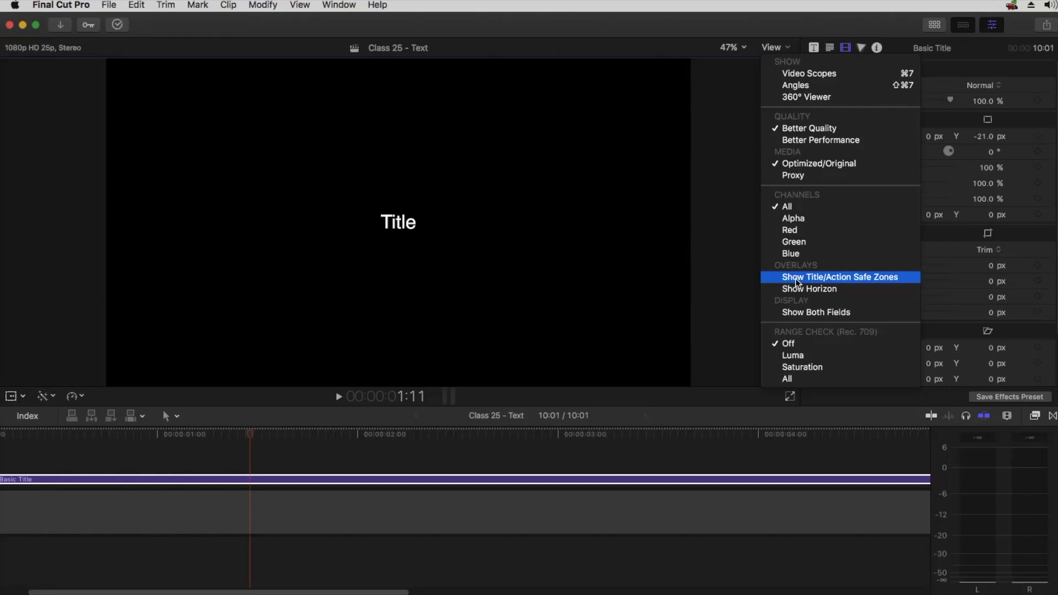
{"action": "left_click", "coordinate": [837, 281]}
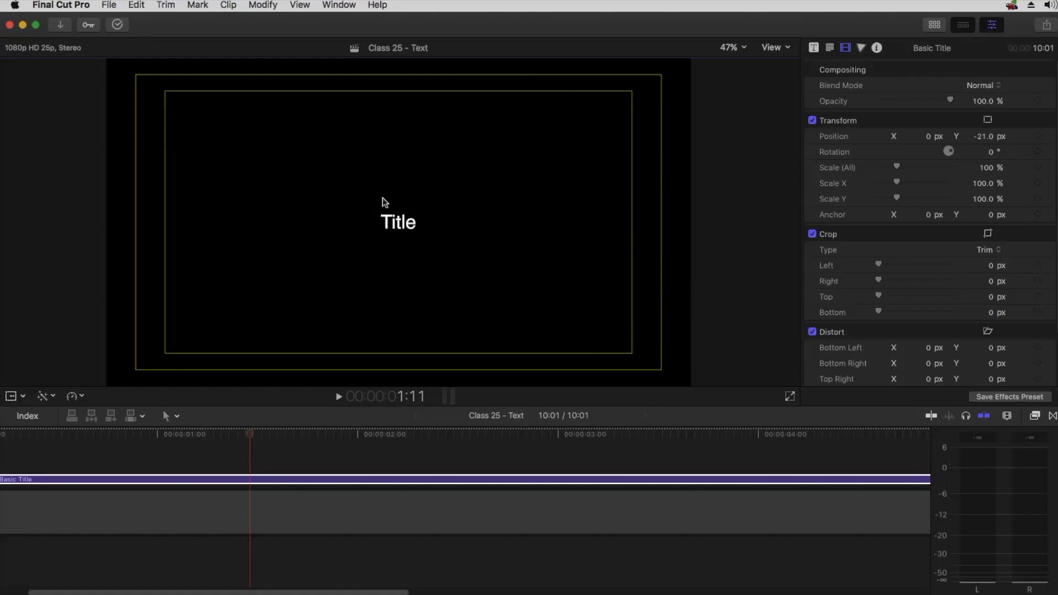
Move the title to the top-left corner of the title-safe zone, about X -703 and Y 382 px, then reset its position
{"action": "left_click", "coordinate": [410, 221]}
{"action": "left_click_drag", "start_coordinate": [928, 137], "coordinate": [845, 137]}
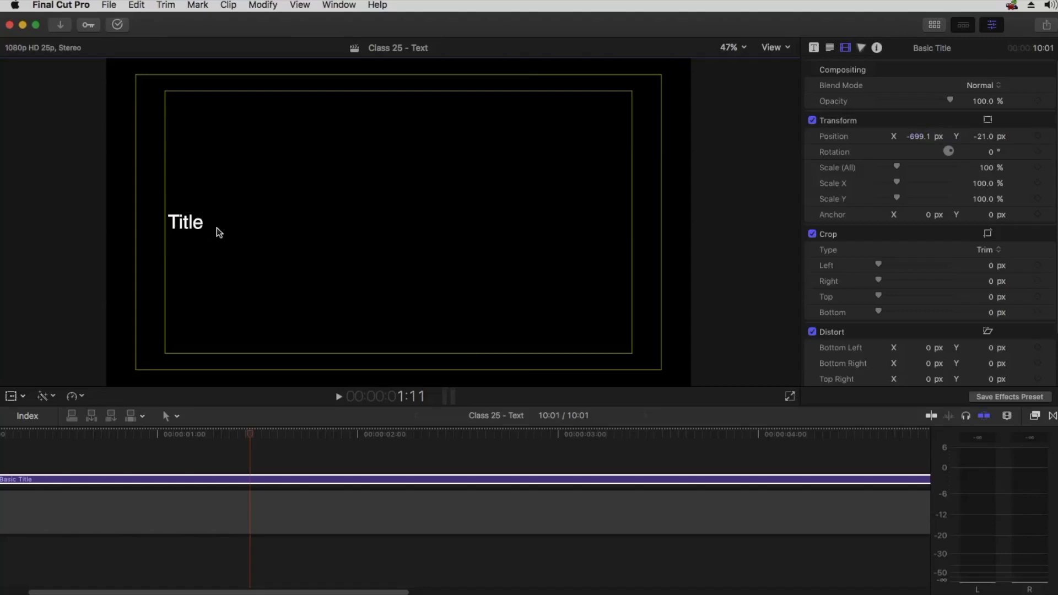
{"action": "left_click_drag", "start_coordinate": [983, 136], "coordinate": [1016, 136]}
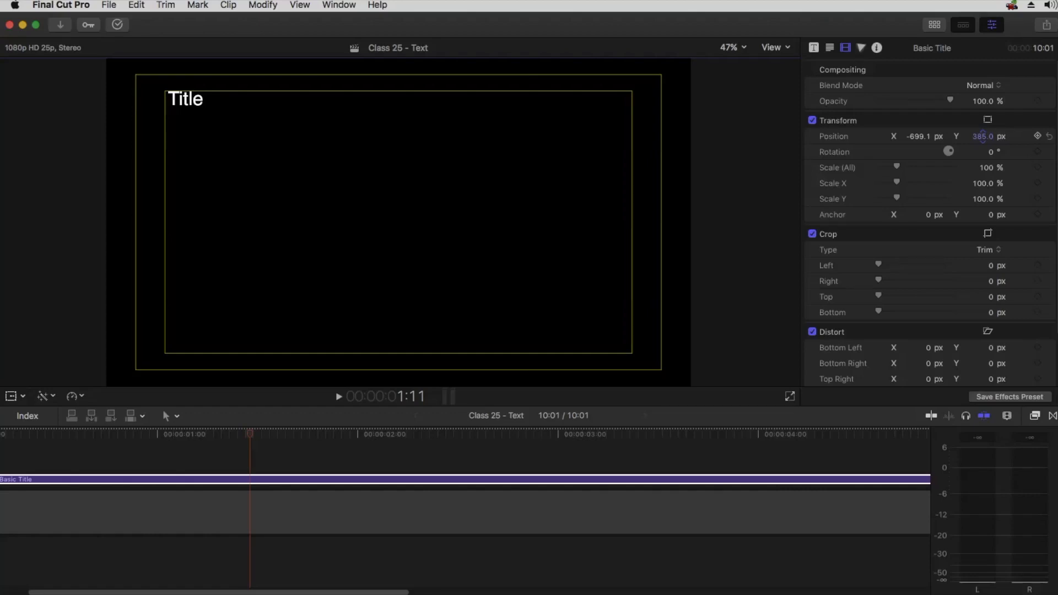
{"action": "left_click_drag", "start_coordinate": [982, 136], "coordinate": [982, 136]}
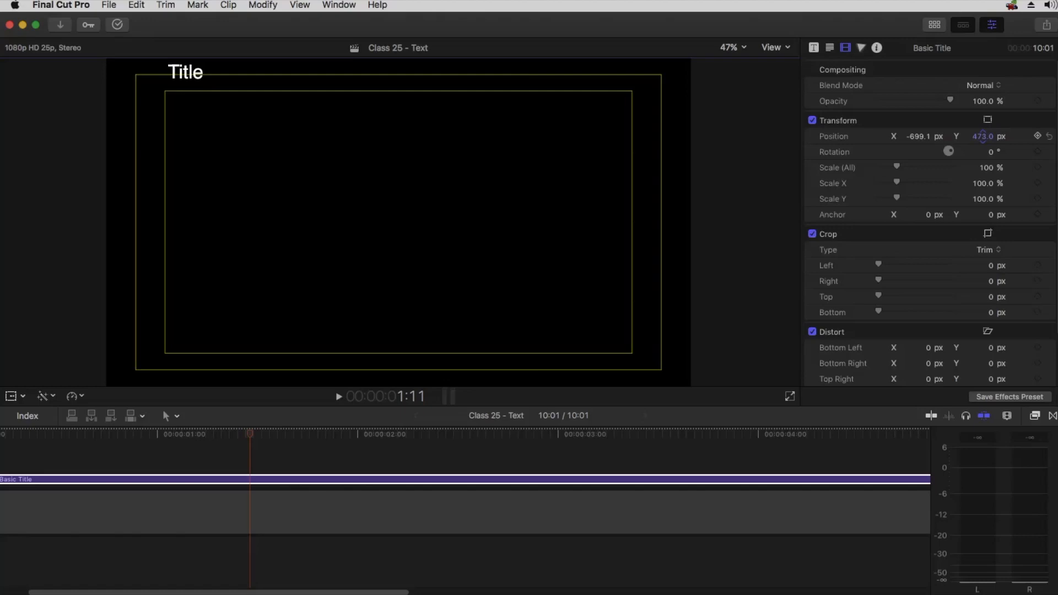
{"action": "left_click_drag", "start_coordinate": [983, 136], "coordinate": [983, 137]}
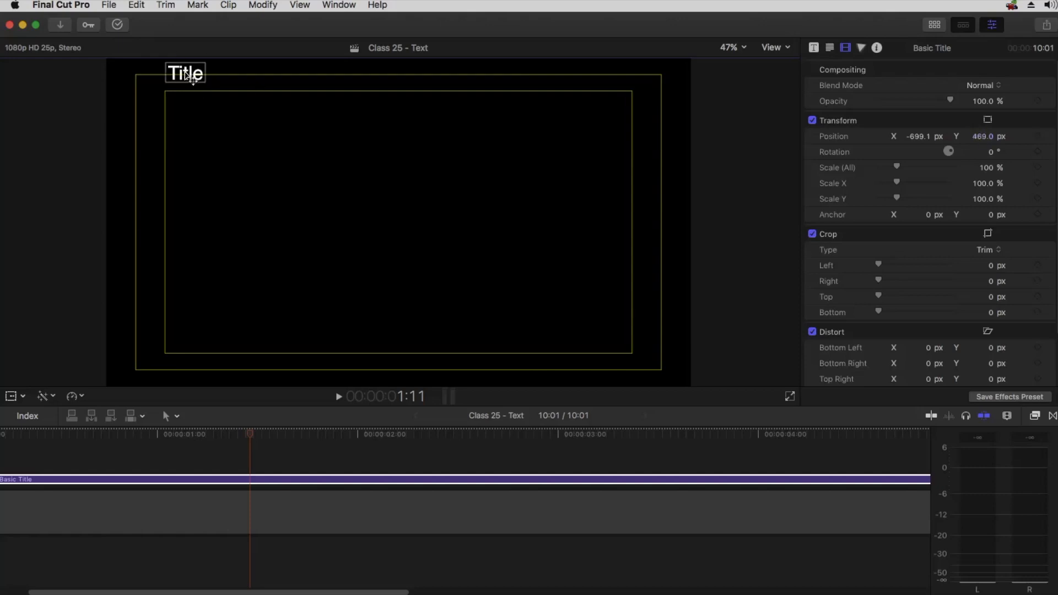
{"action": "left_click", "coordinate": [981, 140]}
{"action": "left_click_drag", "start_coordinate": [982, 136], "coordinate": [983, 136]}
{"action": "left_click_drag", "start_coordinate": [918, 136], "coordinate": [918, 136]}
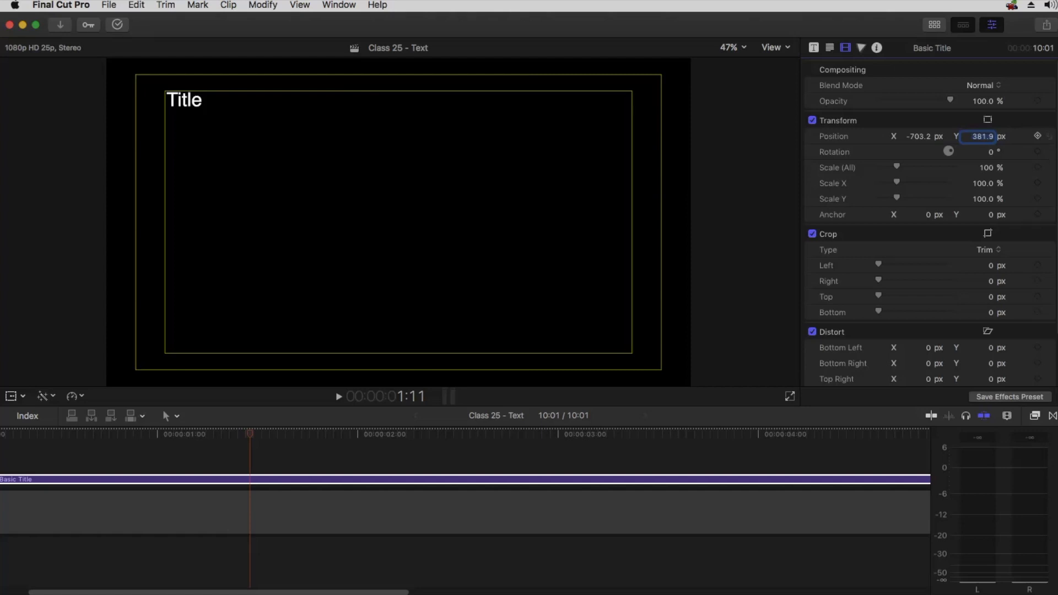
{"action": "left_click", "coordinate": [1050, 136]}
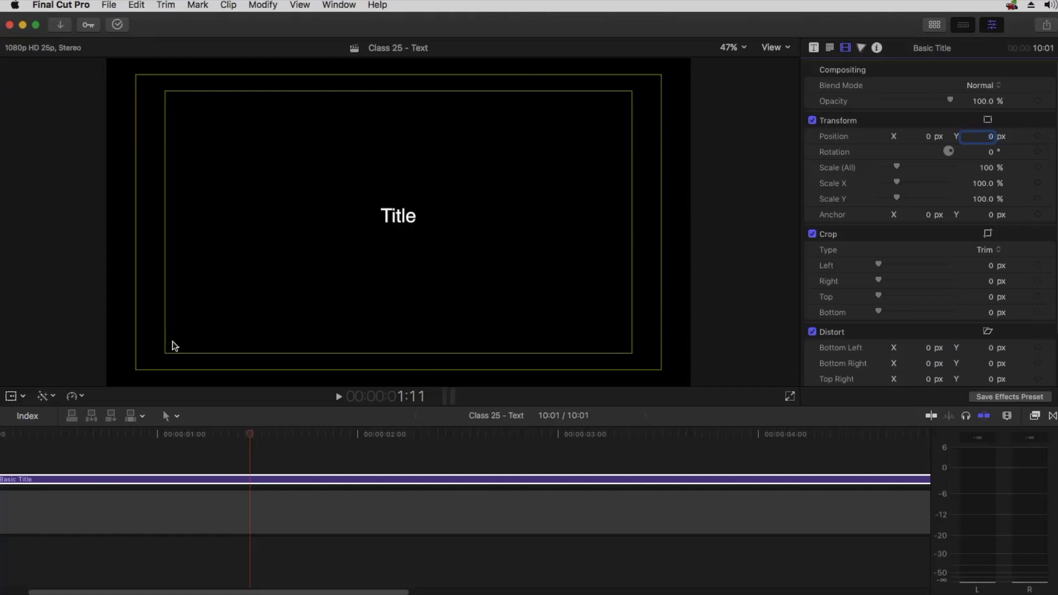
Move the title to the bottom-left corner of the title-safe zone, about X -697 and Y -424 px, then reset its position
{"action": "left_click_drag", "start_coordinate": [928, 136], "coordinate": [833, 136]}
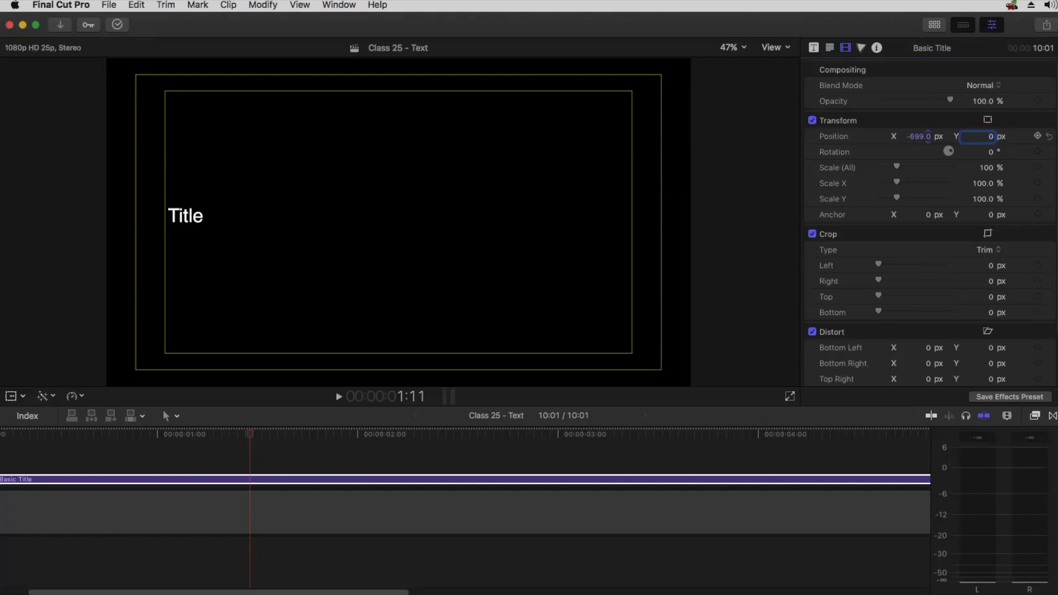
{"action": "left_click_drag", "start_coordinate": [832, 136], "coordinate": [834, 136]}
{"action": "left_click_drag", "start_coordinate": [991, 137], "coordinate": [991, 193]}
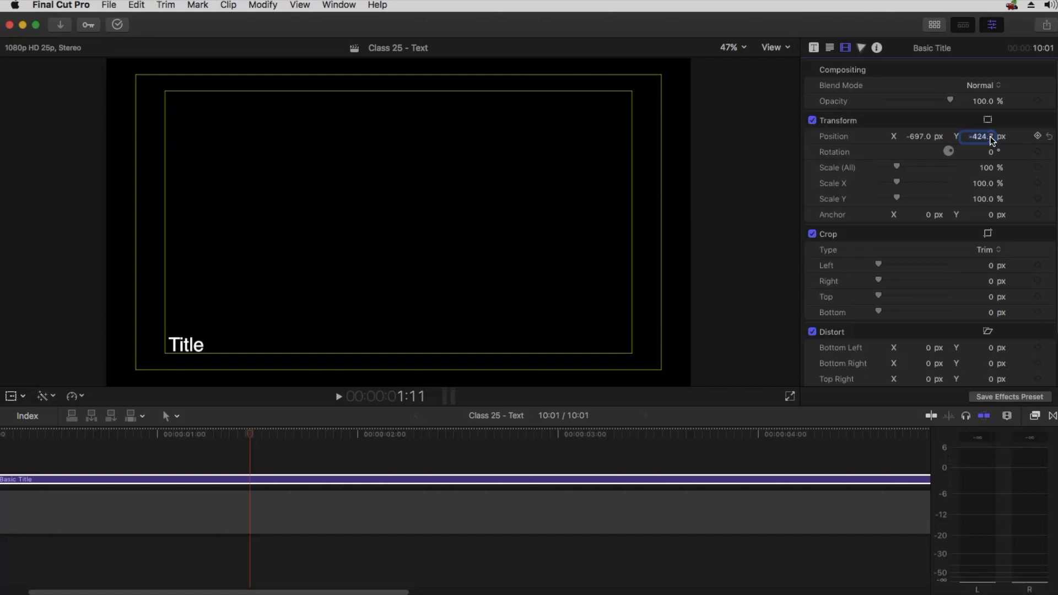
{"action": "left_click", "coordinate": [169, 346]}
{"action": "left_click", "coordinate": [1038, 137]}
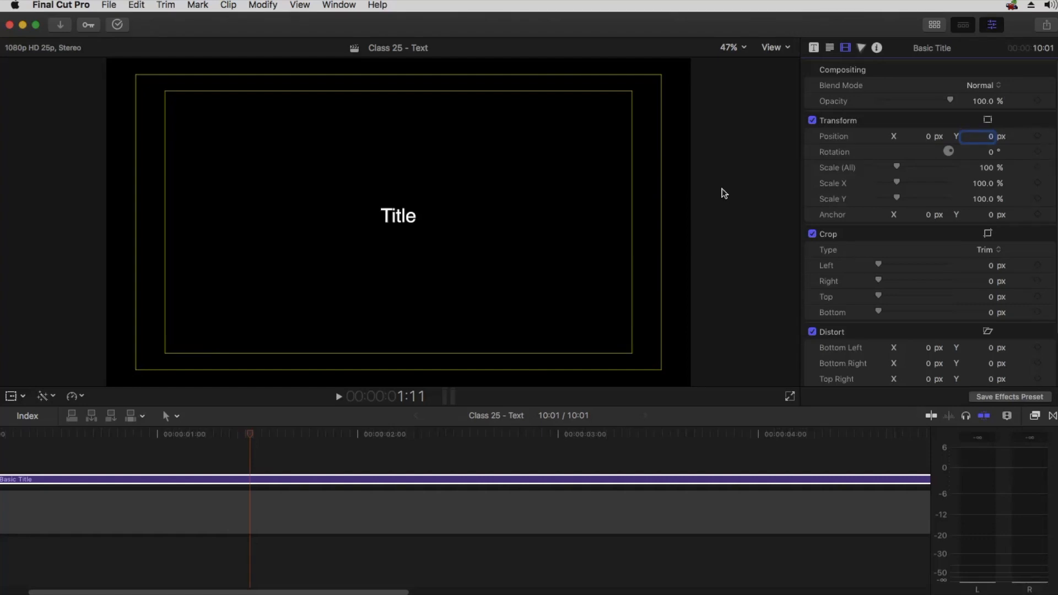
Turn off the Title/Action Safe Zones overlay in the viewer and open the Title inspector for the Basic Title
{"action": "left_click", "coordinate": [773, 48]}
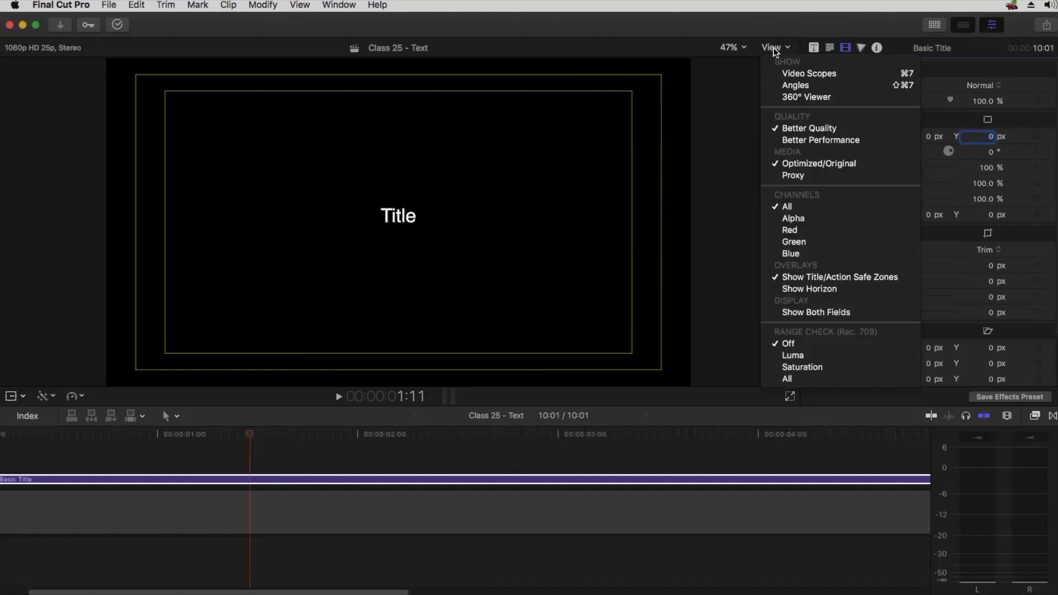
{"action": "left_click", "coordinate": [795, 278]}
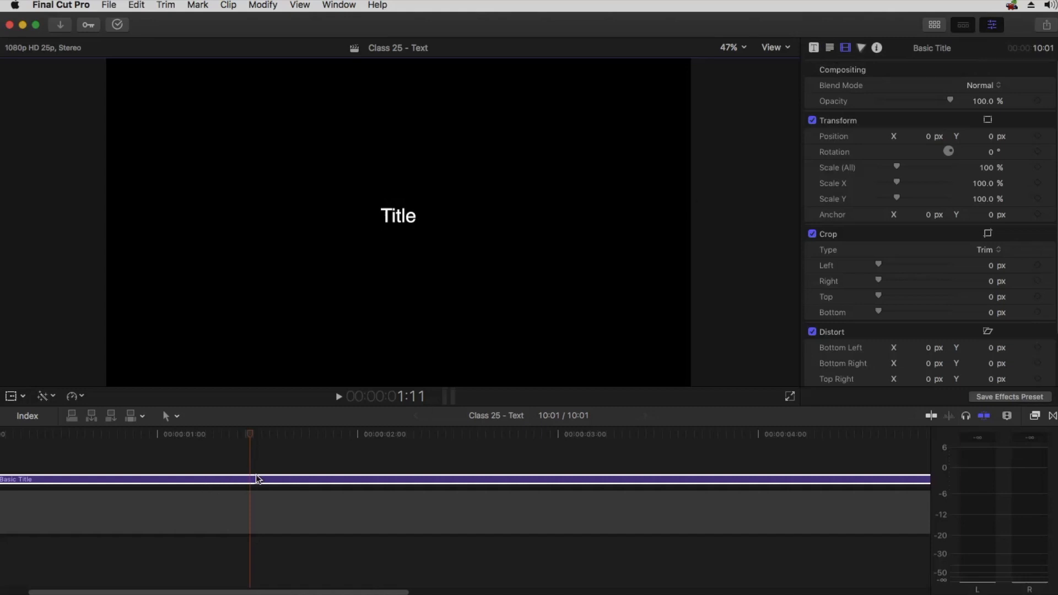
{"action": "left_click", "coordinate": [813, 52]}
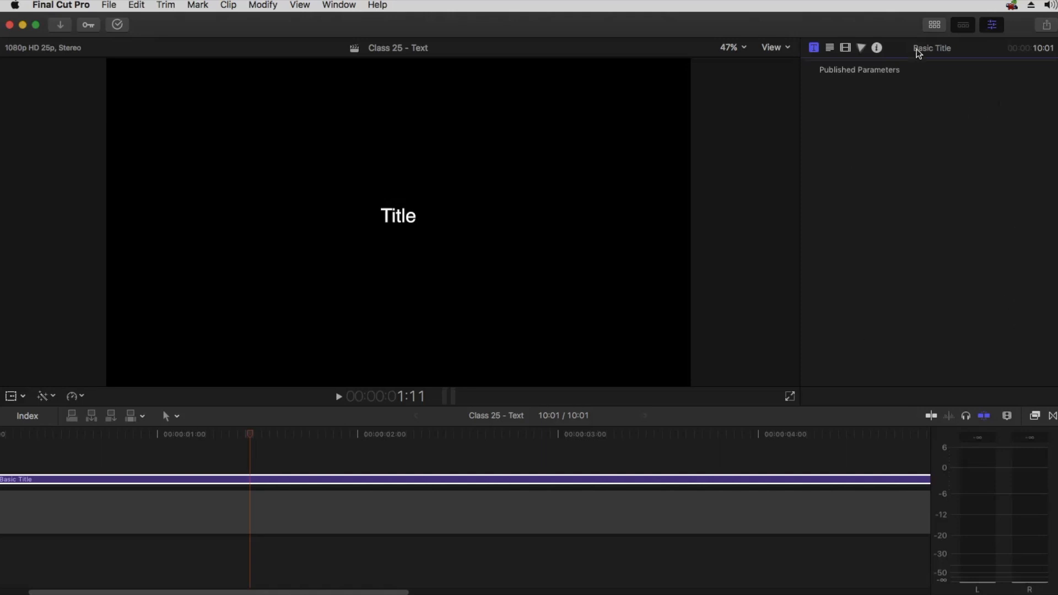
Open the titles browser, pick the Glitch Modern Titles category and connect Title 05 above the Basic Title
{"action": "key", "text": "alt+super+1"}
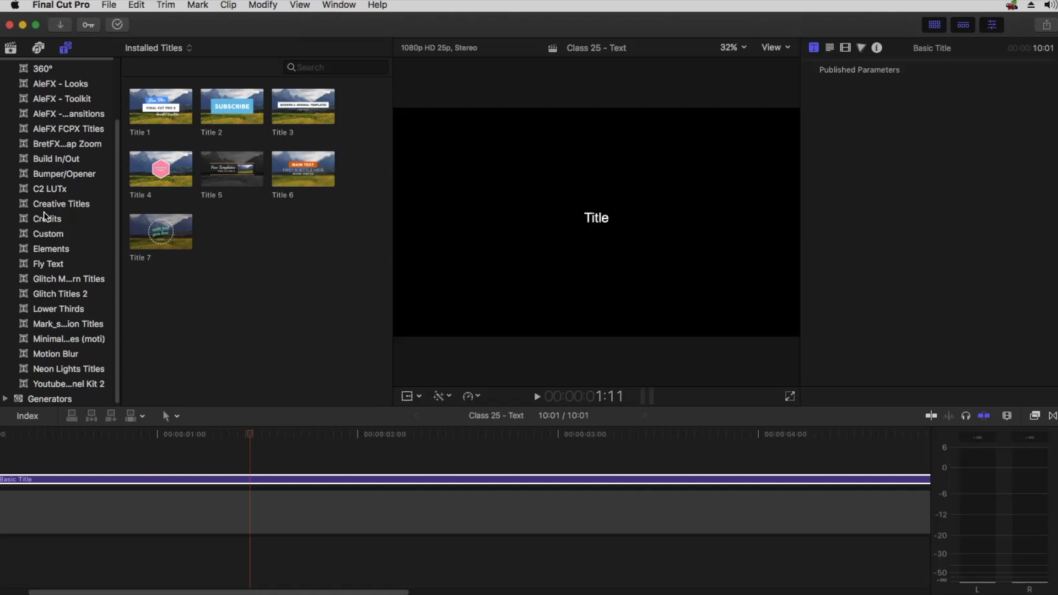
{"action": "left_click", "coordinate": [63, 264]}
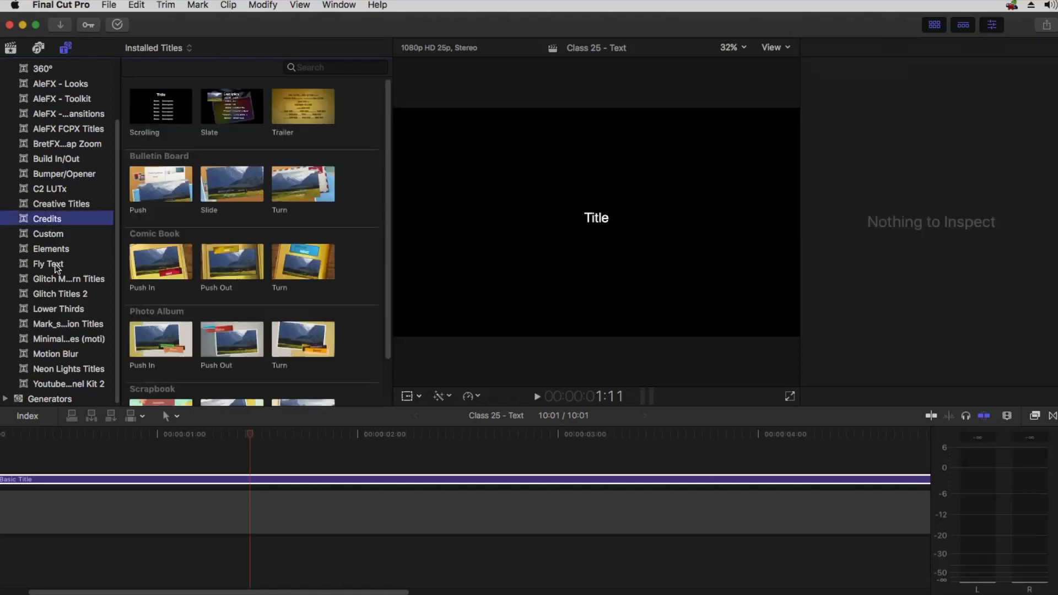
{"action": "left_click", "coordinate": [57, 283]}
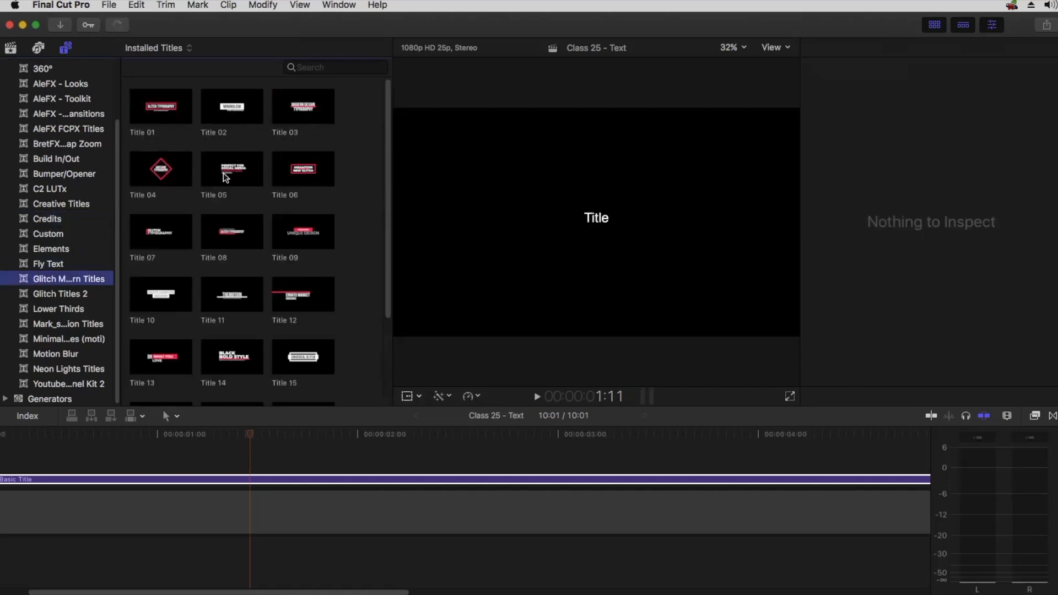
{"action": "left_click_drag", "start_coordinate": [231, 168], "coordinate": [281, 463]}
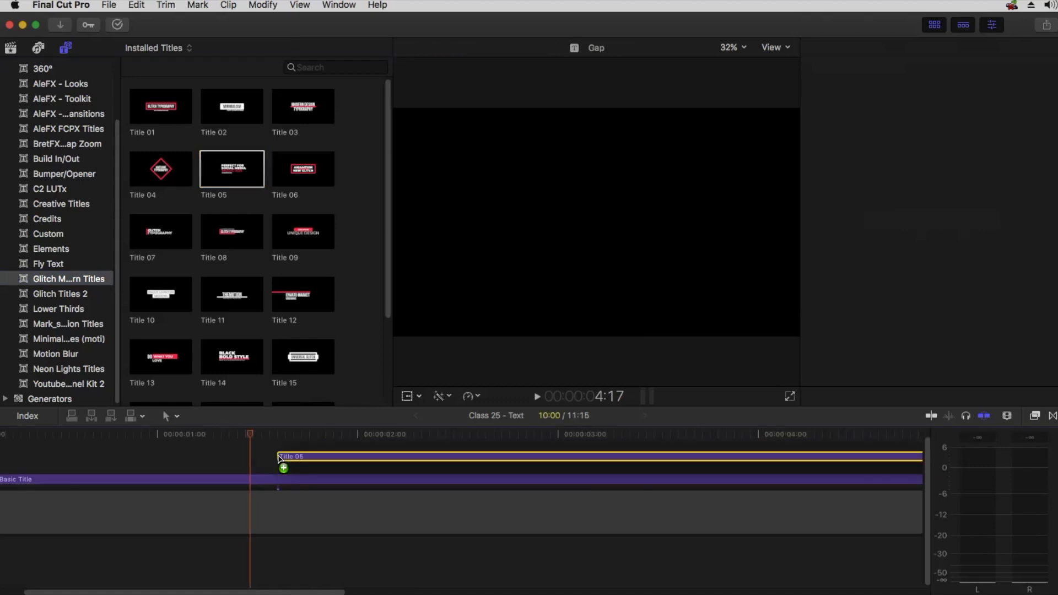
{"action": "left_click", "coordinate": [321, 465]}
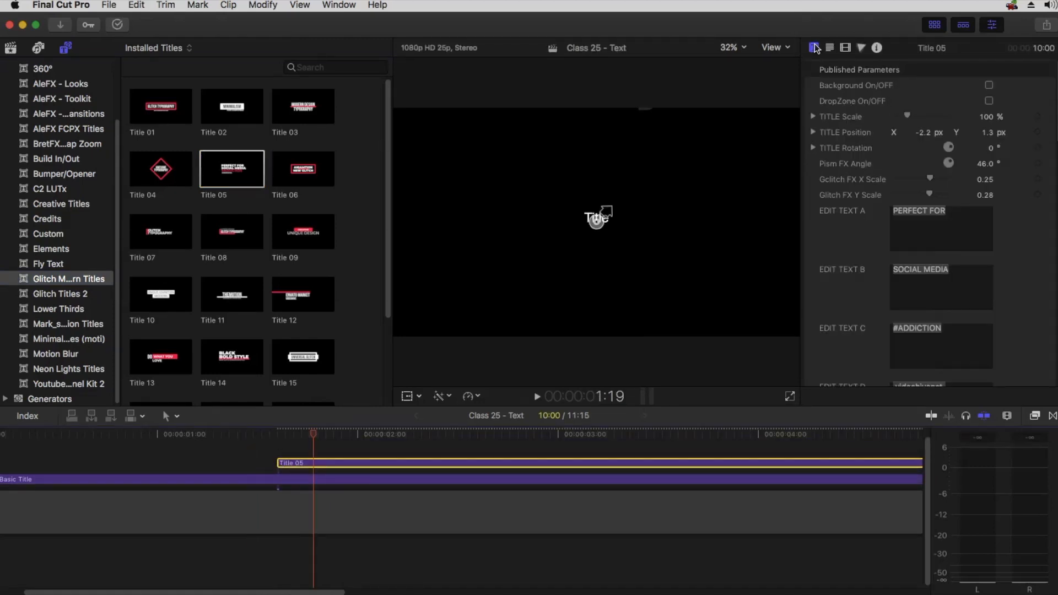
Scroll through Title 05's published parameters in the inspector, then delete the Title 05 clip
{"action": "scroll", "coordinate": [852, 141], "scroll_direction": "down", "scroll_amount": 15}
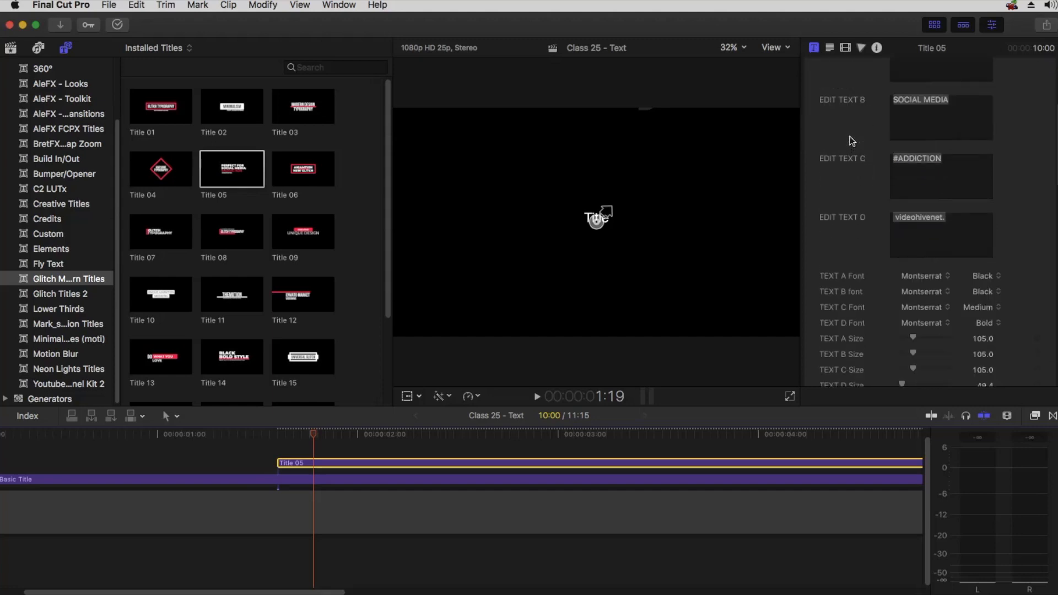
{"action": "scroll", "coordinate": [852, 141], "scroll_direction": "down", "scroll_amount": 20}
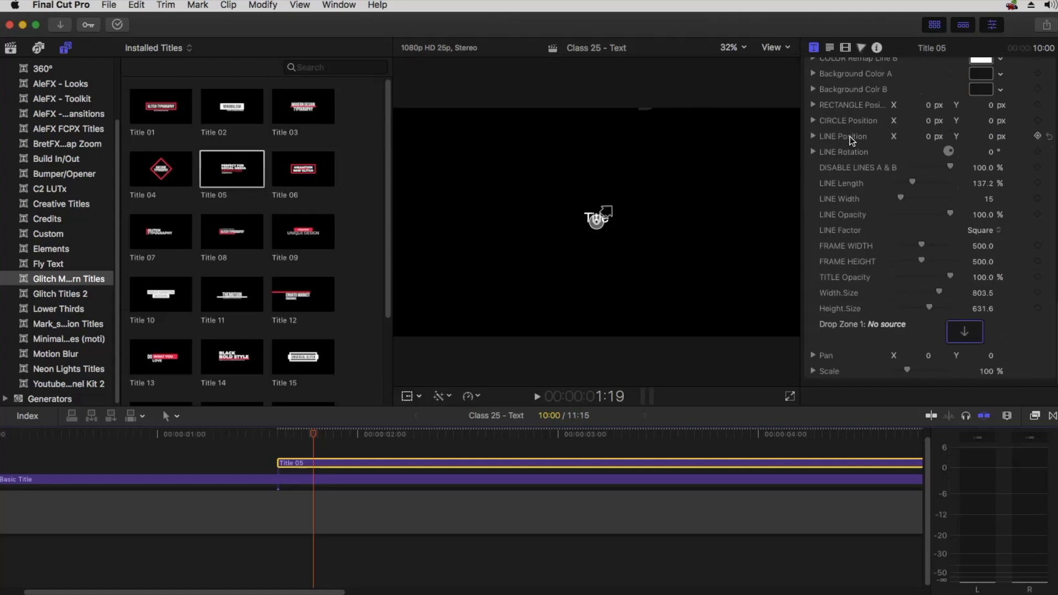
{"action": "scroll", "coordinate": [852, 140], "scroll_direction": "up", "scroll_amount": 20}
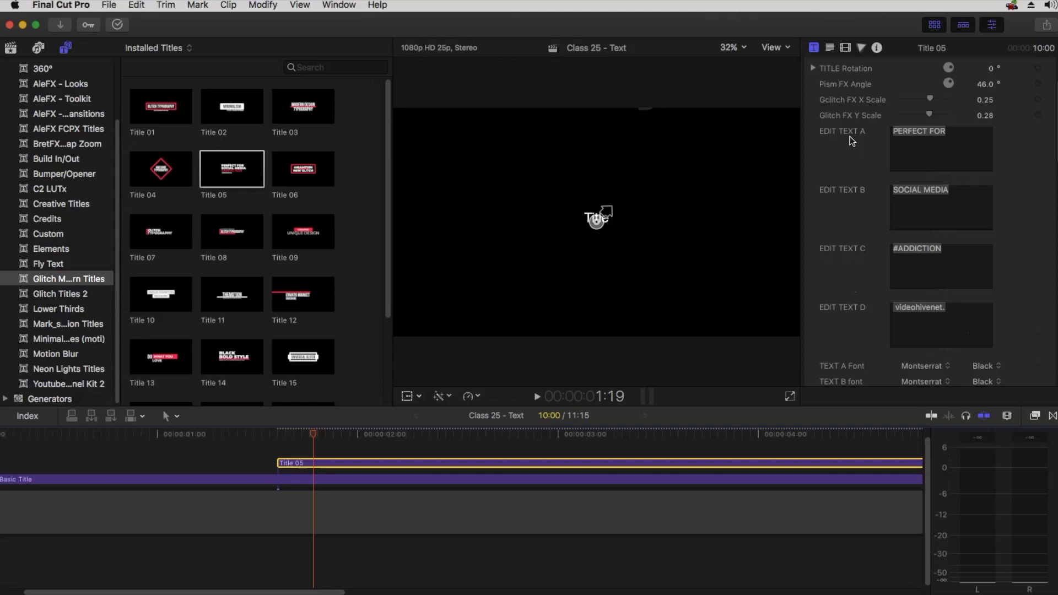
{"action": "scroll", "coordinate": [851, 141], "scroll_direction": "down", "scroll_amount": 8}
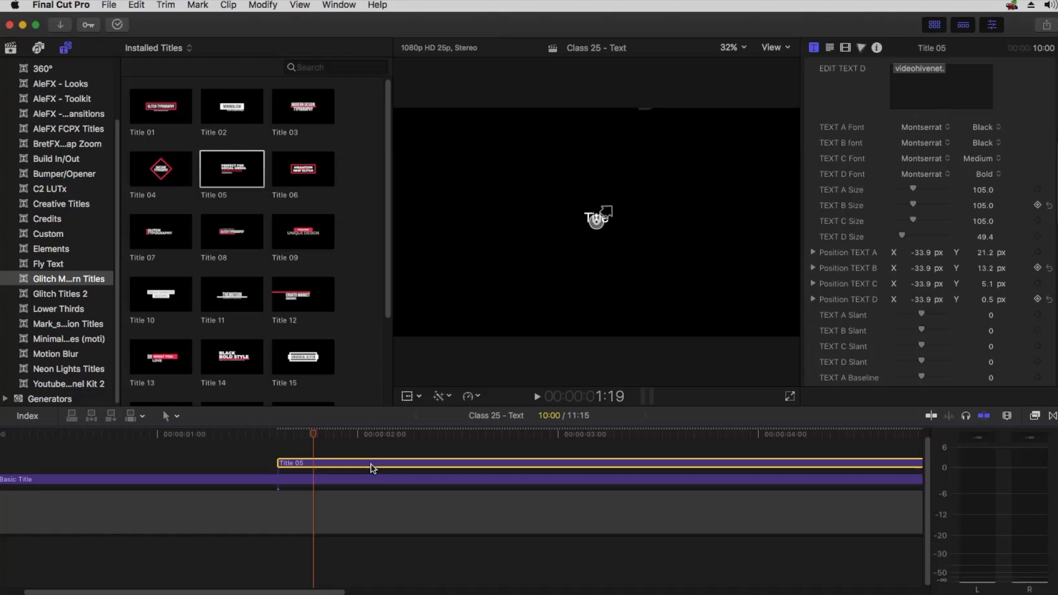
{"action": "key", "text": "Delete"}
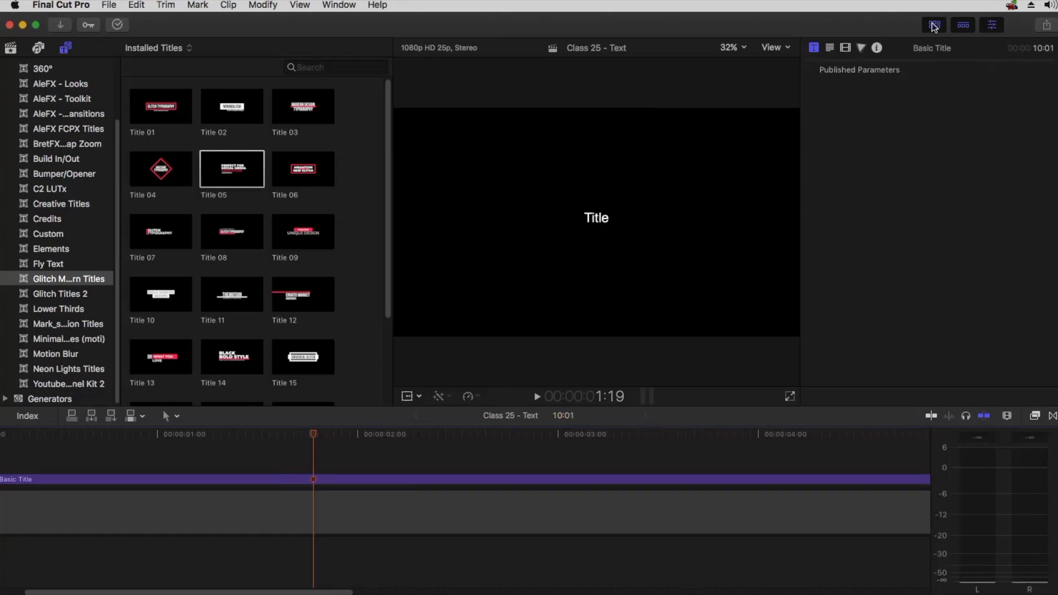
Hide the browser, open the Text inspector and select the Basic Title clip
{"action": "left_click", "coordinate": [935, 25]}
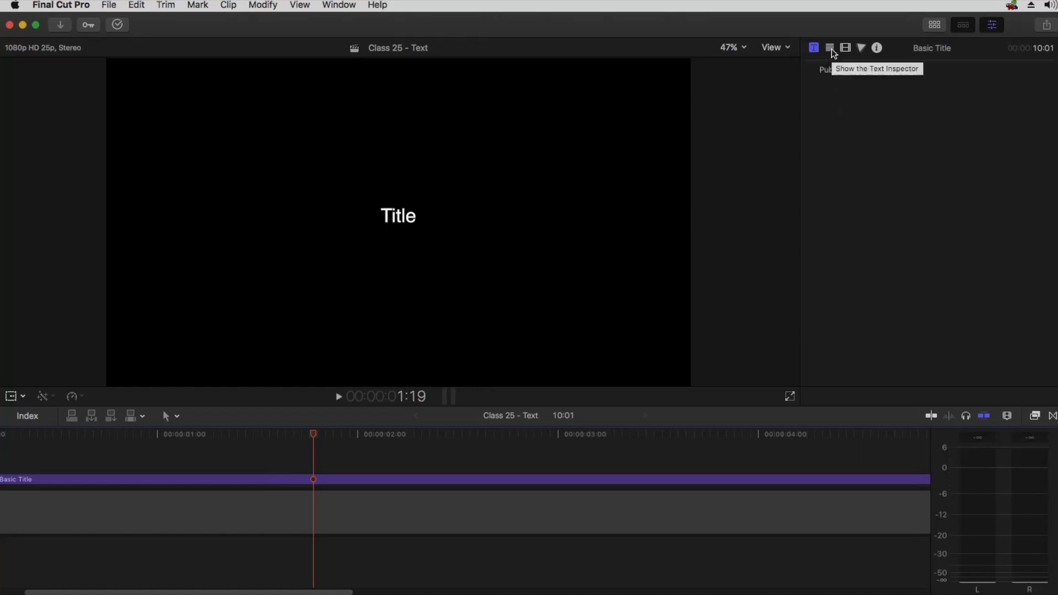
{"action": "left_click", "coordinate": [830, 48]}
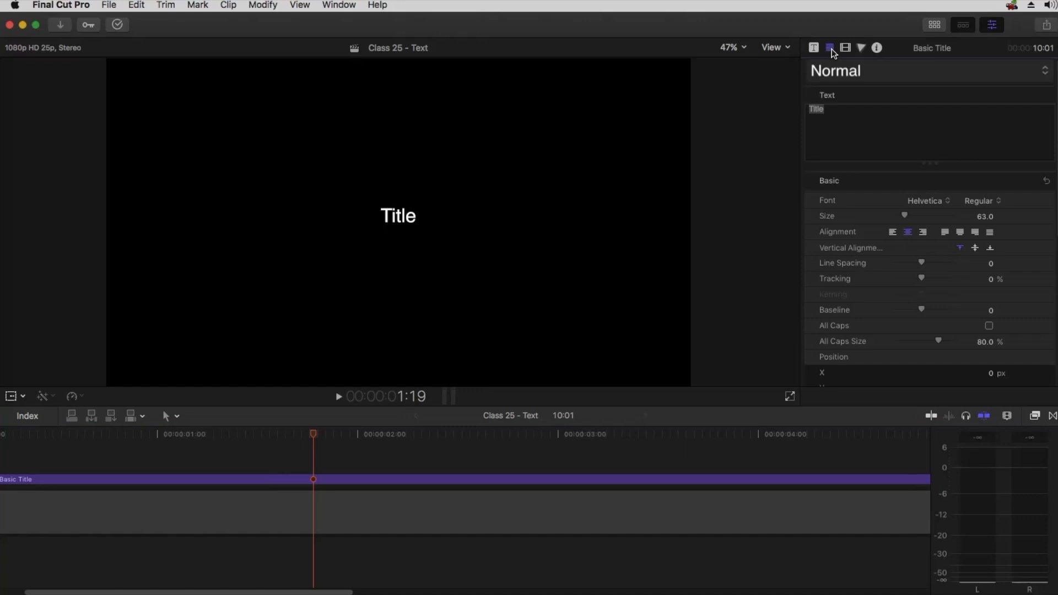
{"action": "left_click", "coordinate": [303, 478]}
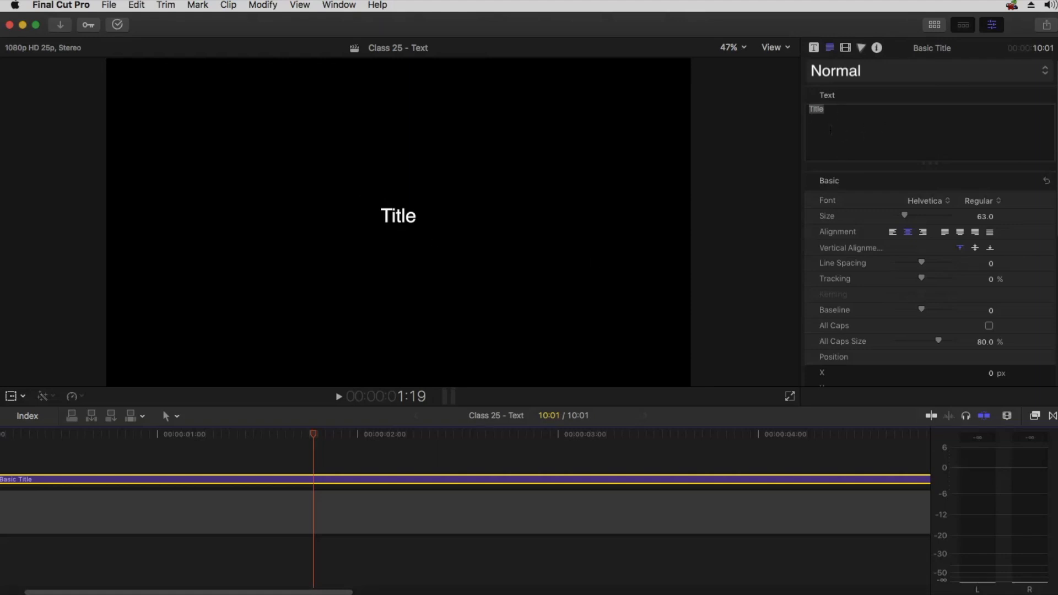
Connect Glitch Modern Title 05 above the Basic Title again, skim through it to preview, and delete it
{"action": "left_click", "coordinate": [934, 24]}
{"action": "left_click_drag", "start_coordinate": [243, 175], "coordinate": [375, 460]}
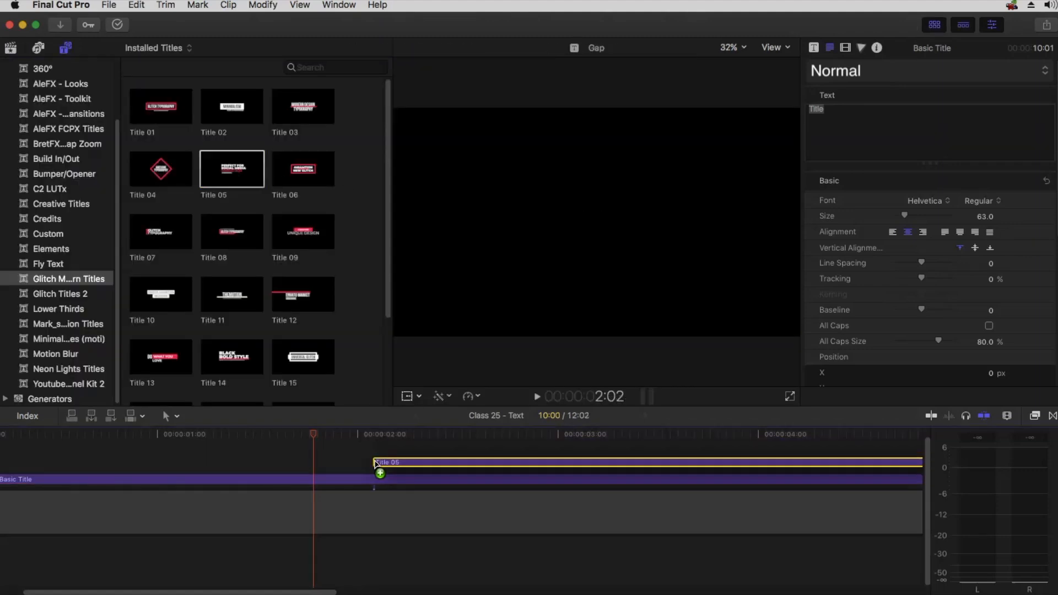
{"action": "left_click", "coordinate": [492, 432]}
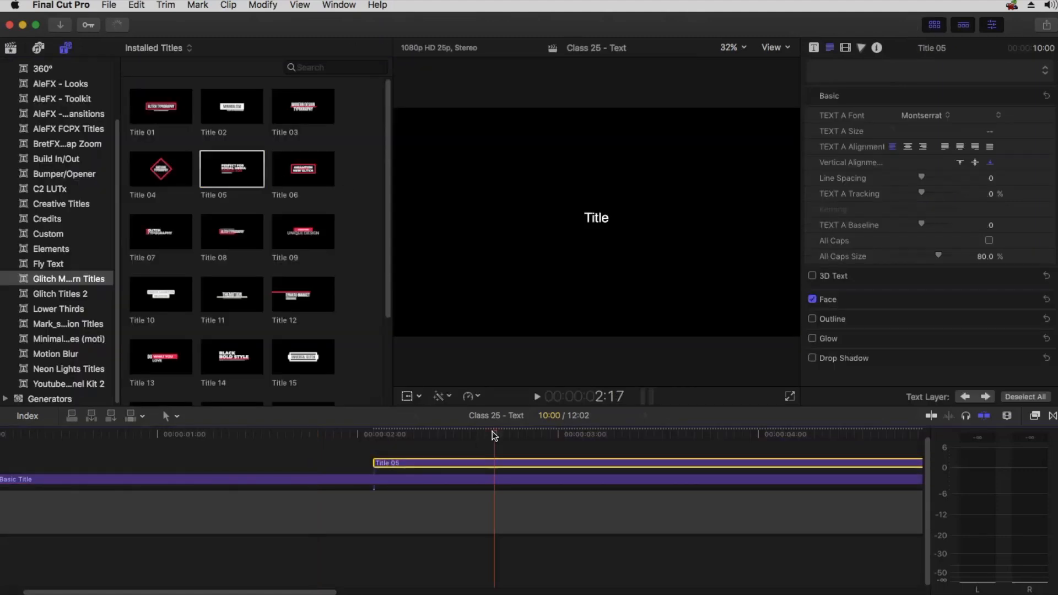
{"action": "left_click_drag", "start_coordinate": [523, 433], "coordinate": [814, 426]}
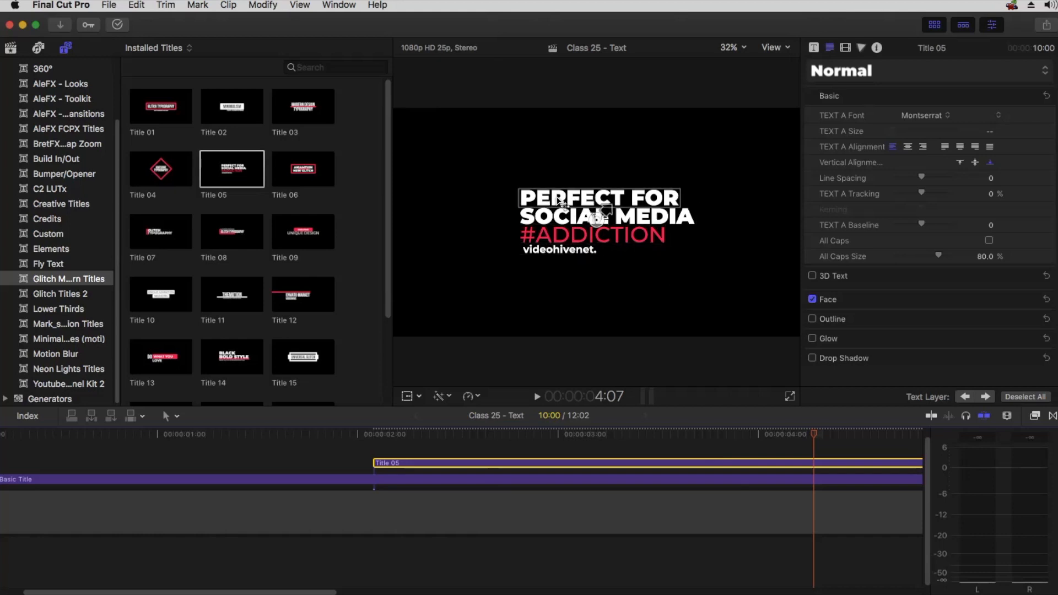
{"action": "left_click", "coordinate": [777, 466]}
{"action": "key", "text": "Up"}
{"action": "key", "text": "Delete"}
Connect the Build In/Out Dramatic title above the Basic Title, skim to preview it, and delete it
{"action": "left_click", "coordinate": [681, 482]}
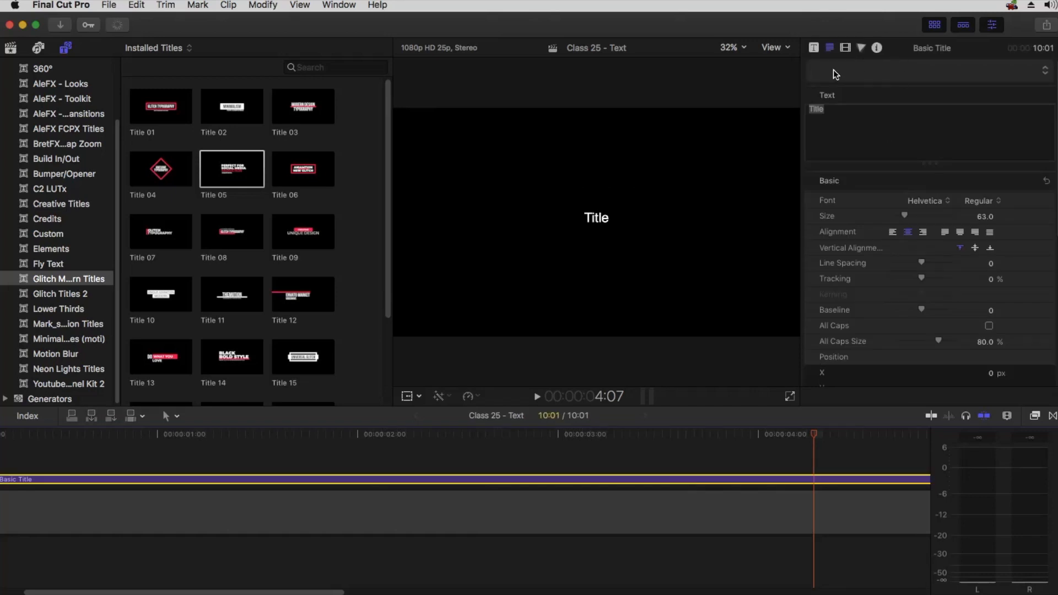
{"action": "left_click", "coordinate": [831, 49]}
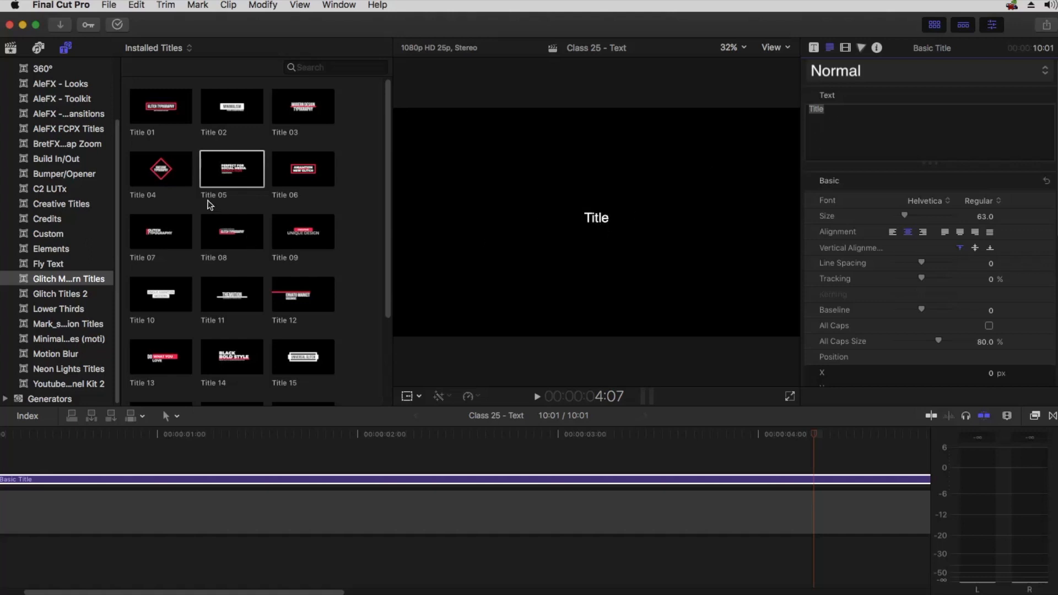
{"action": "left_click", "coordinate": [56, 174]}
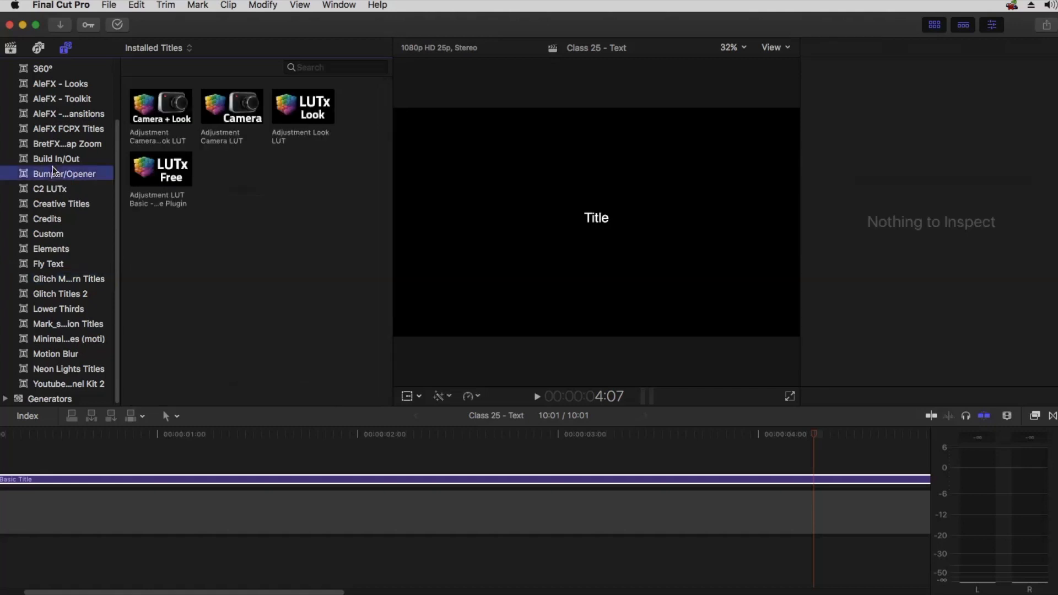
{"action": "left_click", "coordinate": [56, 160]}
{"action": "left_click", "coordinate": [159, 226]}
{"action": "left_click_drag", "start_coordinate": [158, 226], "coordinate": [337, 455]}
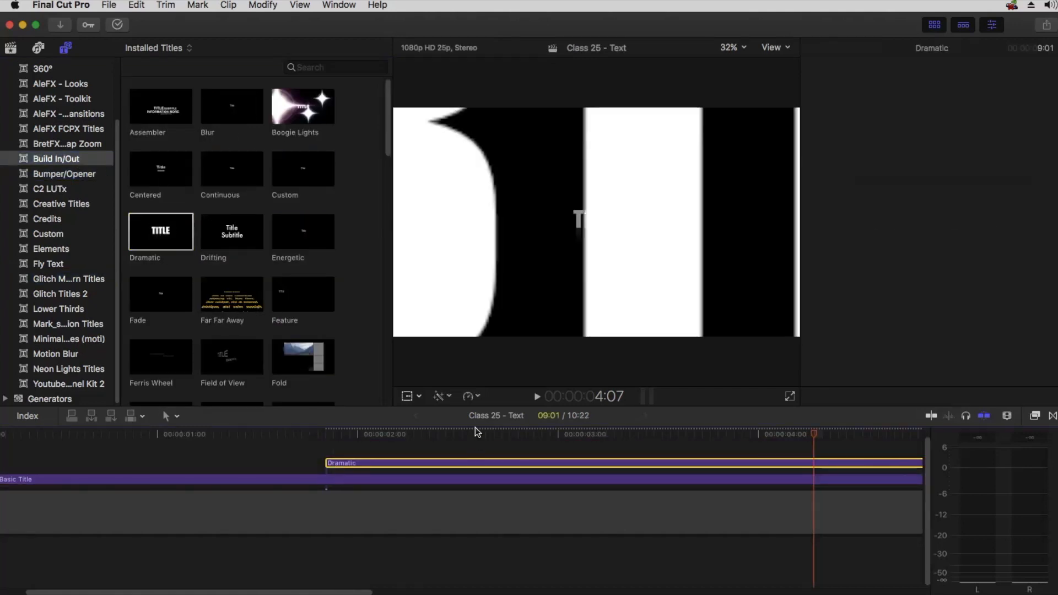
{"action": "left_click_drag", "start_coordinate": [483, 436], "coordinate": [514, 452]}
{"action": "key", "text": "Delete"}
Connect the Build In/Out Drifting title above the Basic Title, disable the Basic Title, and select Drifting
{"action": "left_click", "coordinate": [228, 235]}
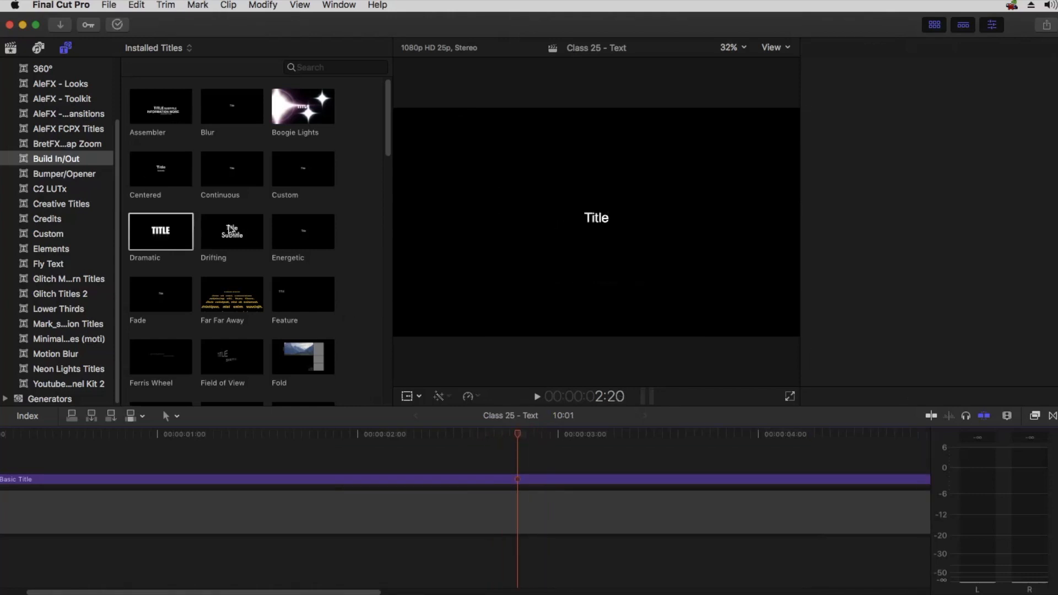
{"action": "left_click_drag", "start_coordinate": [228, 234], "coordinate": [444, 464]}
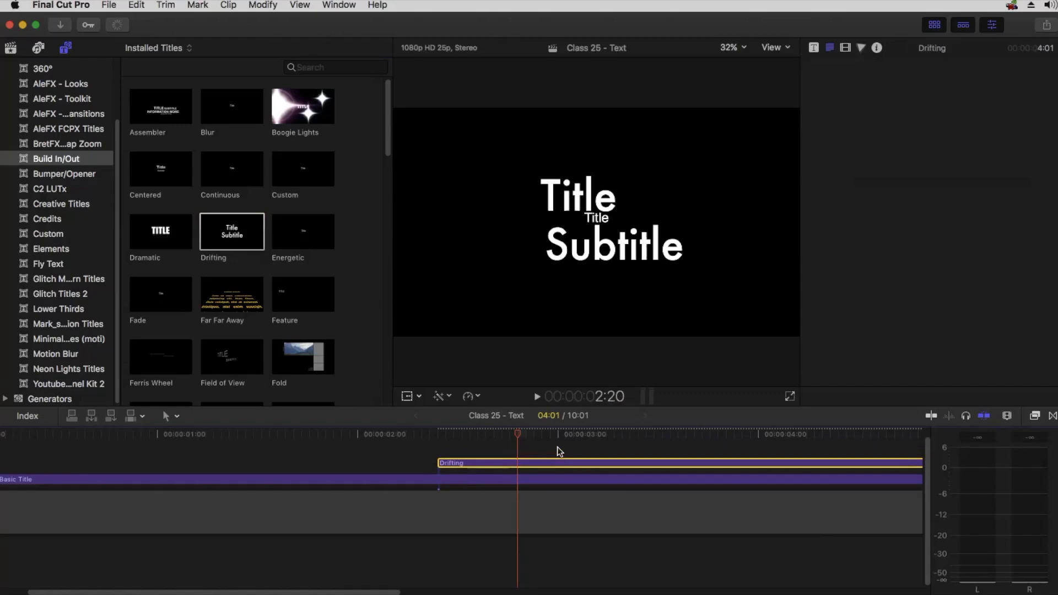
{"action": "left_click", "coordinate": [538, 481]}
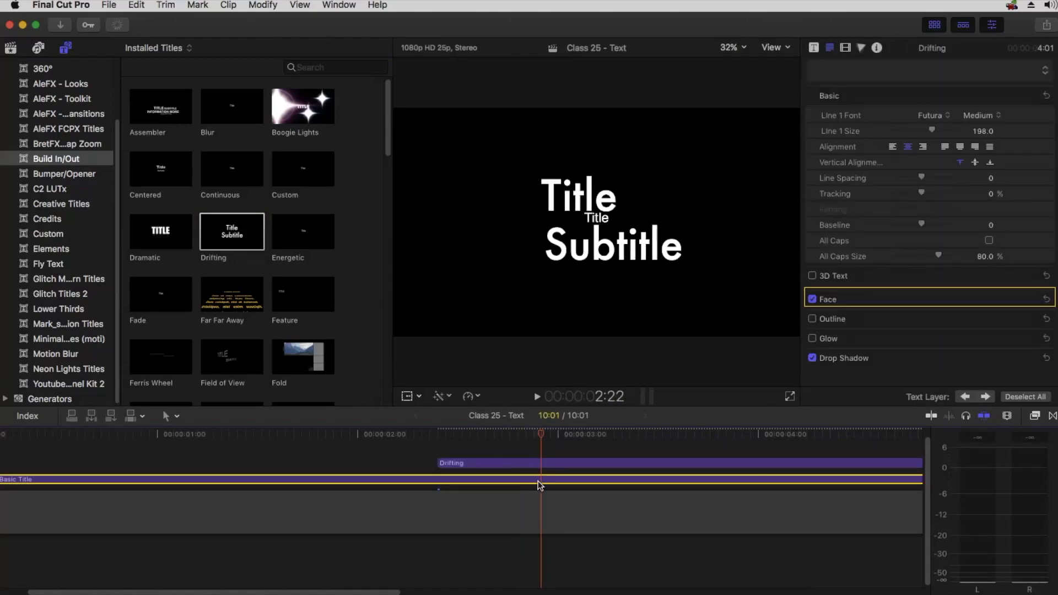
{"action": "key", "text": "v"}
{"action": "left_click", "coordinate": [542, 462]}
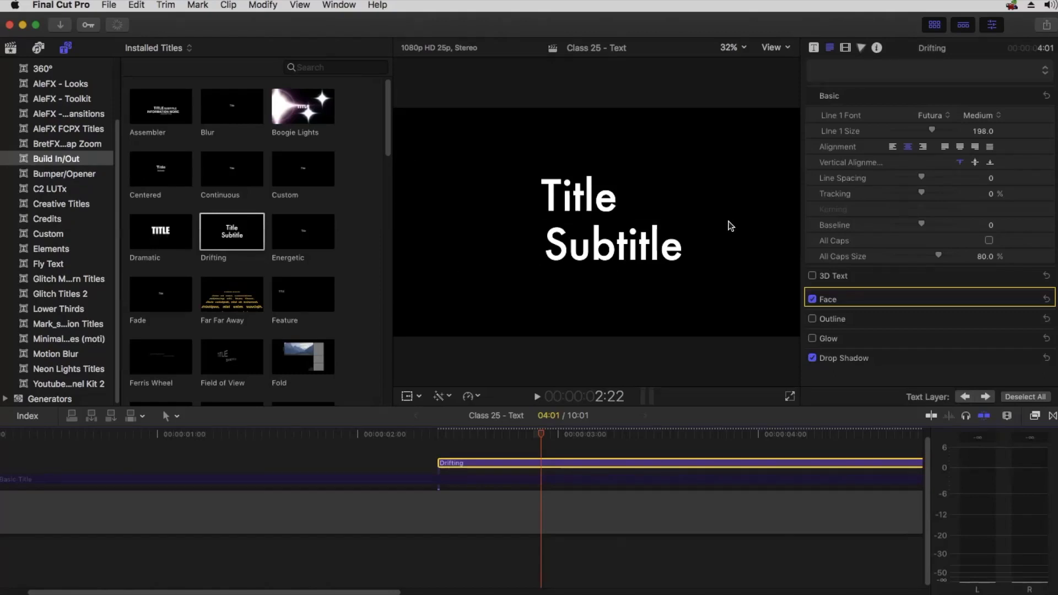
Select the Drifting title's Title and Subtitle text layers in the viewer, then delete the Drifting clip
{"action": "left_click", "coordinate": [592, 204]}
{"action": "double_click", "coordinate": [593, 204]}
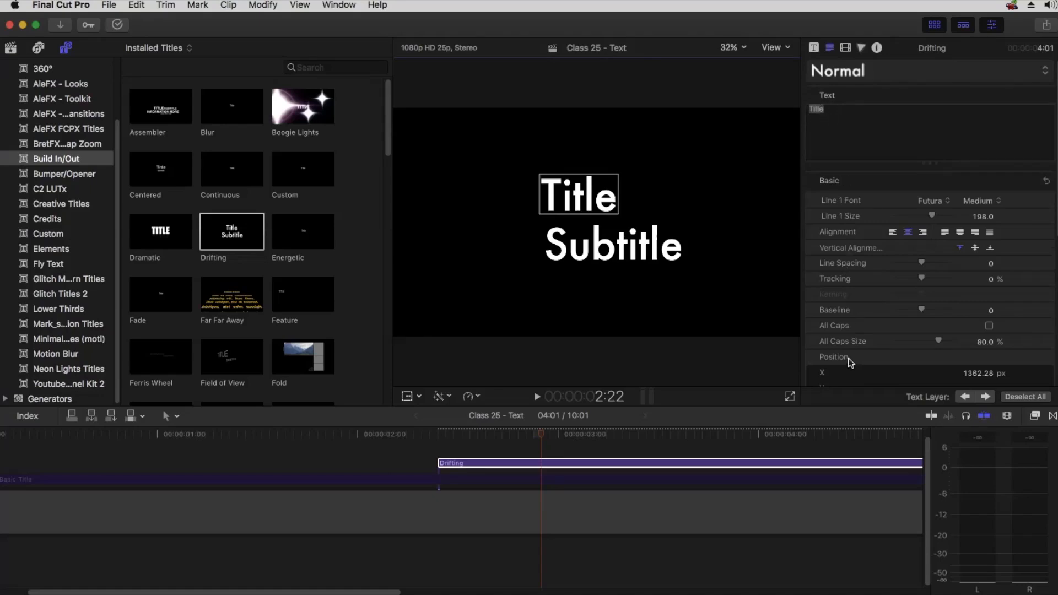
{"action": "left_click", "coordinate": [621, 253]}
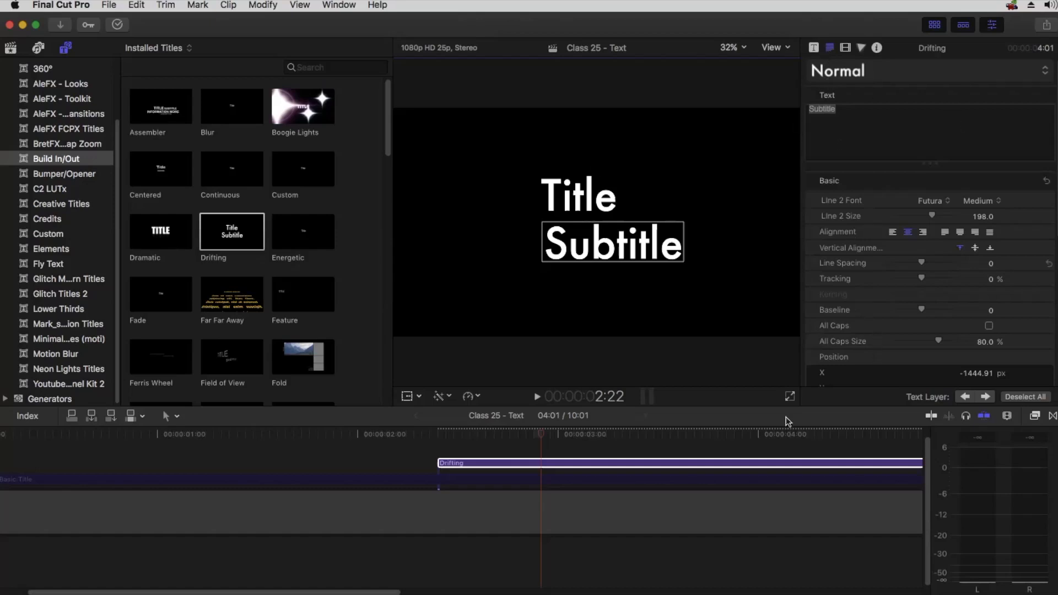
{"action": "left_click", "coordinate": [567, 465]}
{"action": "key", "text": "Delete"}
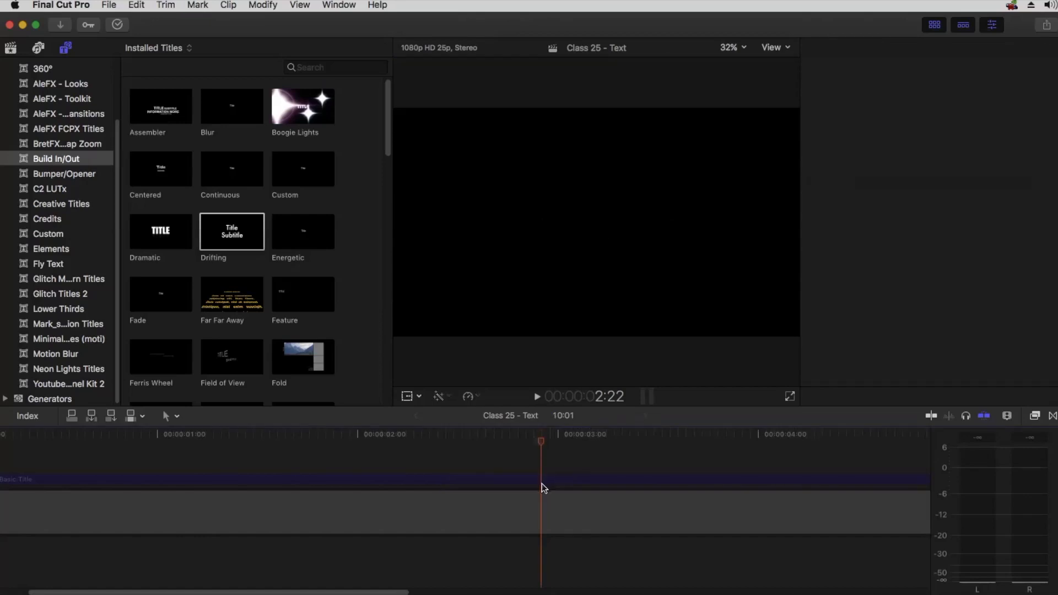
Select the Basic Title and replace its text with "Editor" followed by the editor's full name
{"action": "left_click", "coordinate": [539, 481]}
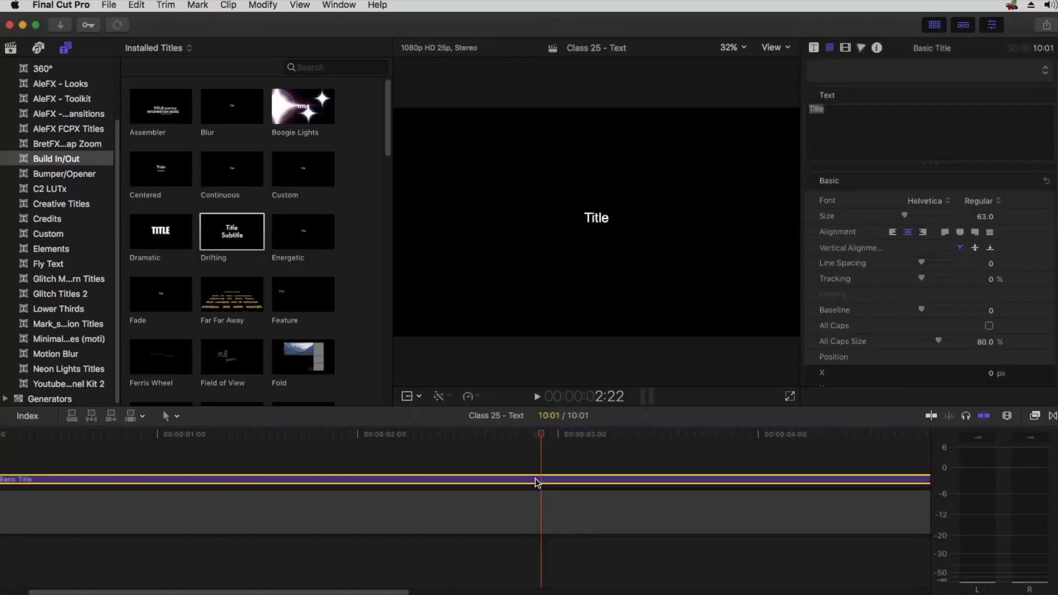
{"action": "left_click", "coordinate": [838, 109]}
{"action": "left_click_drag", "start_coordinate": [831, 107], "coordinate": [802, 109]}
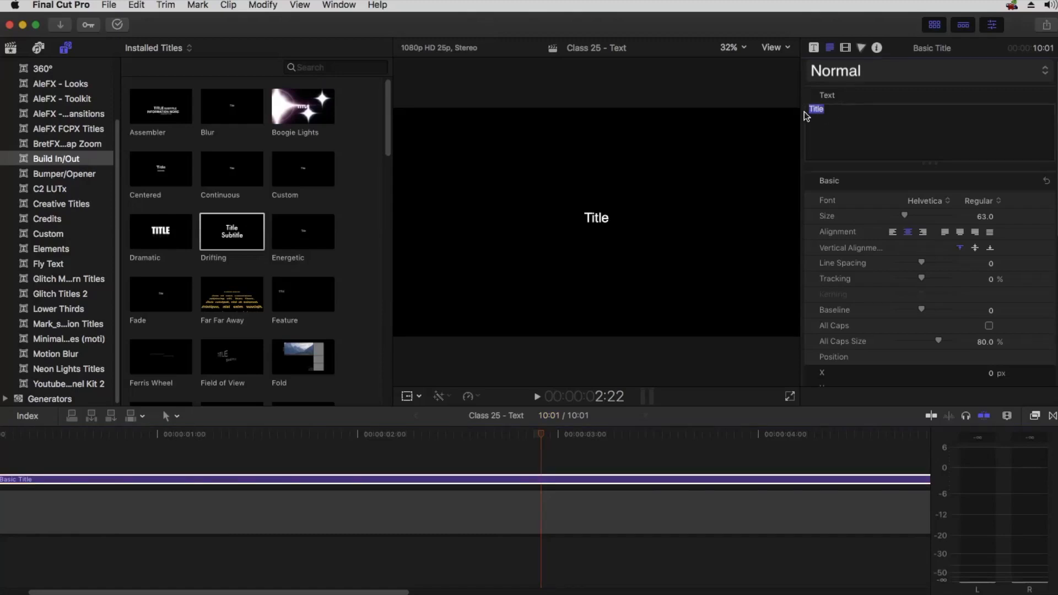
{"action": "type", "text": "Edit"}
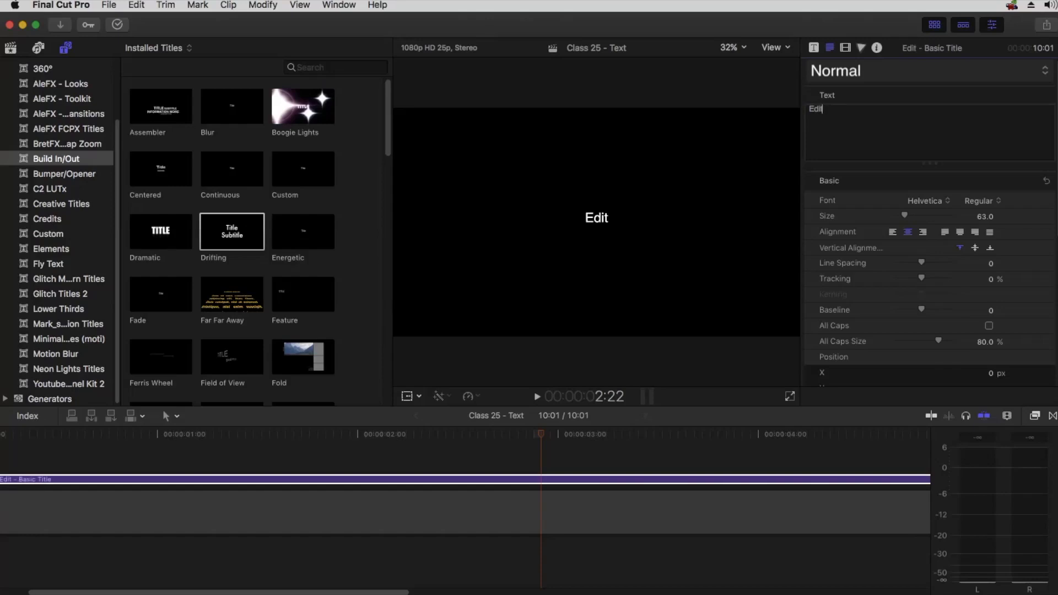
{"action": "type", "text": "or Jat"}
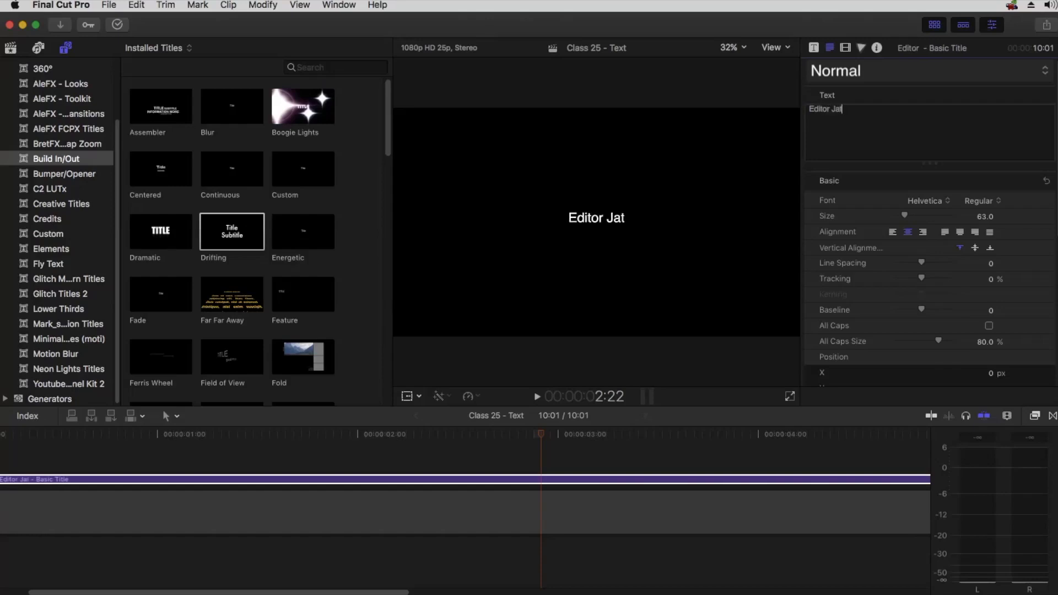
{"action": "type", "text": "in Sharma"}
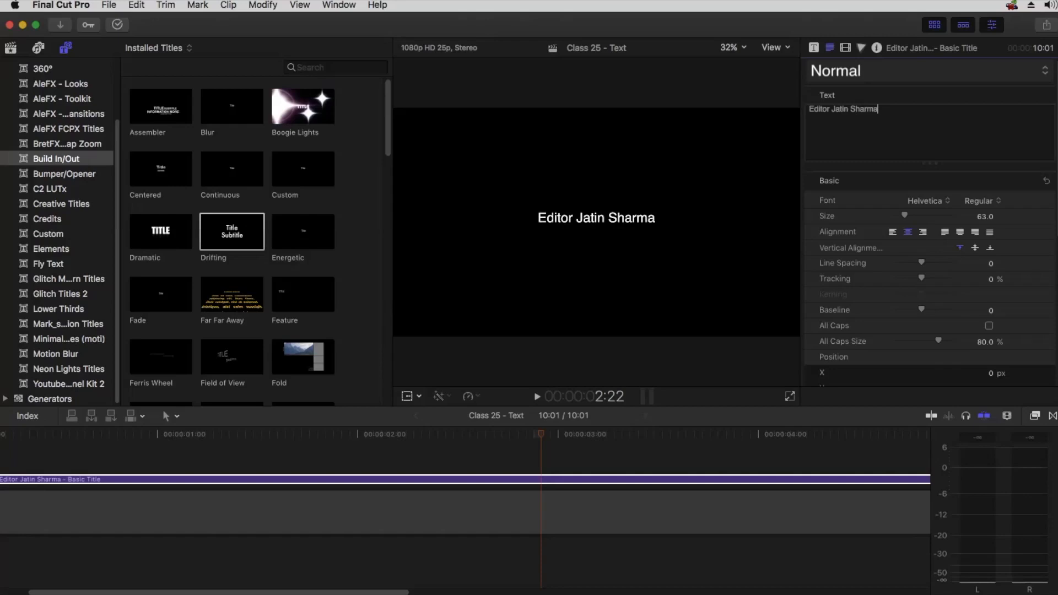
Hide the browser and try the Halimun and Hoefler Text fonts and their styles on the title
{"action": "left_click", "coordinate": [934, 26]}
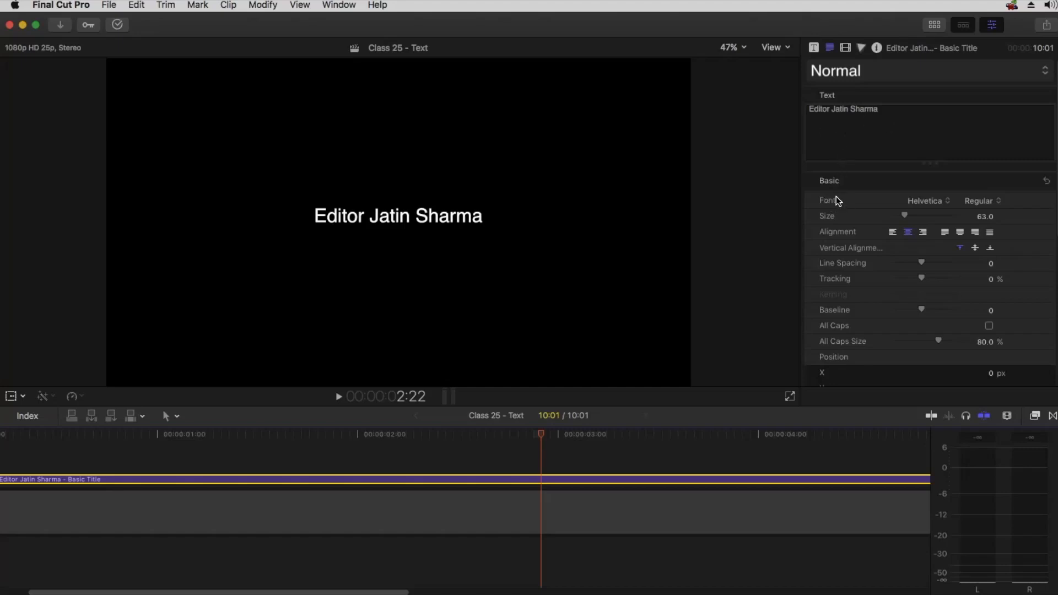
{"action": "left_click", "coordinate": [925, 203]}
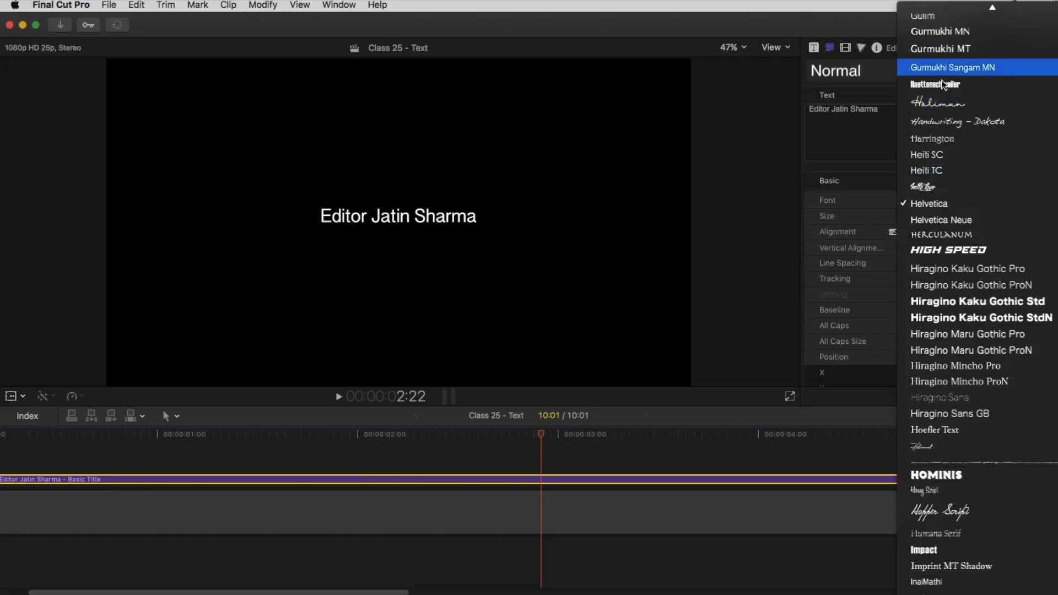
{"action": "left_click", "coordinate": [944, 105]}
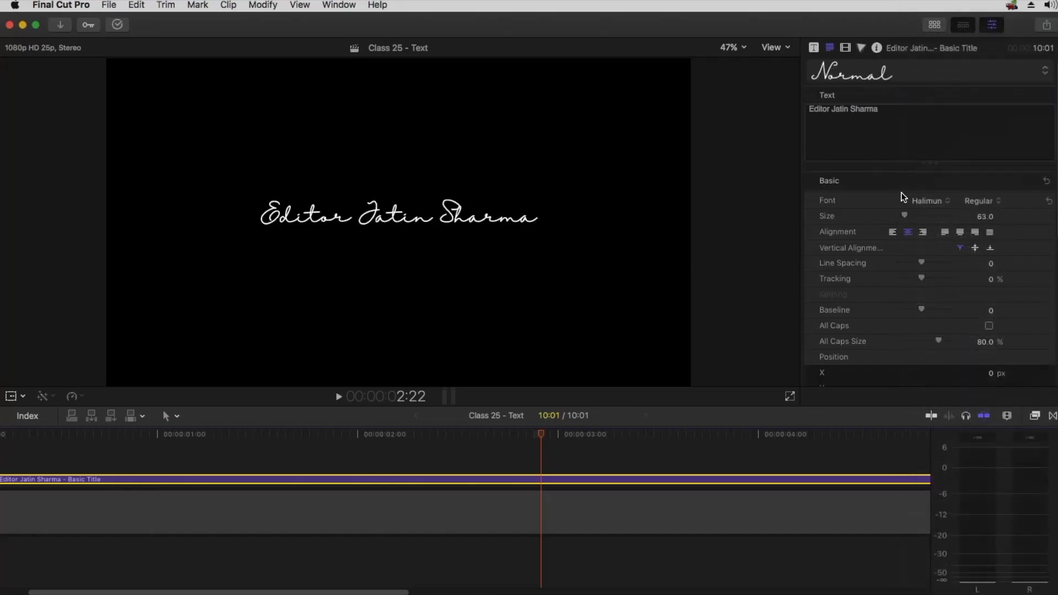
{"action": "left_click", "coordinate": [993, 203]}
{"action": "left_click", "coordinate": [921, 204]}
{"action": "left_click", "coordinate": [921, 204]}
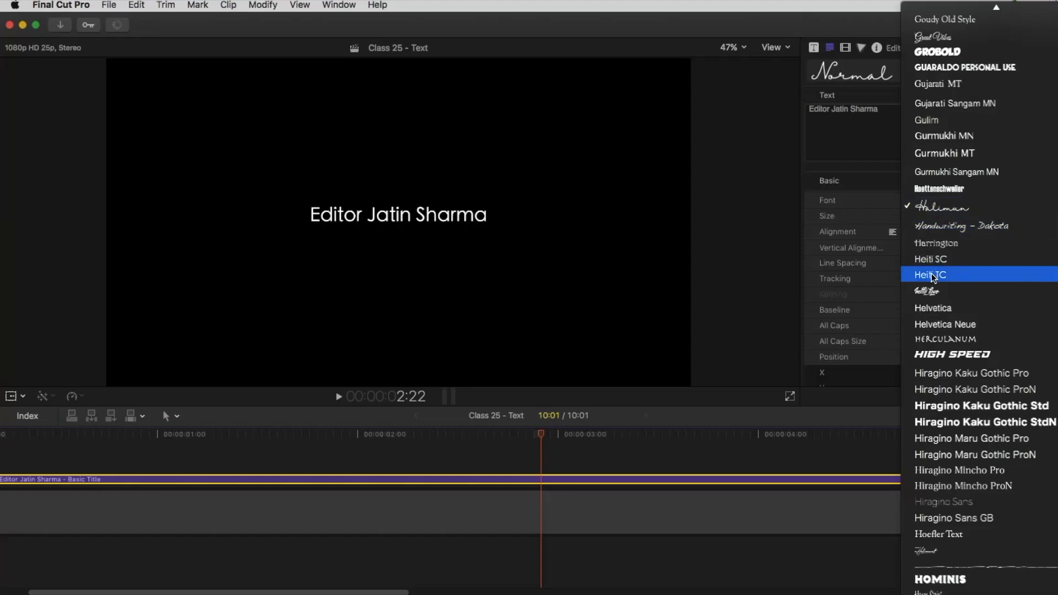
{"action": "left_click", "coordinate": [937, 534]}
{"action": "left_click", "coordinate": [993, 201]}
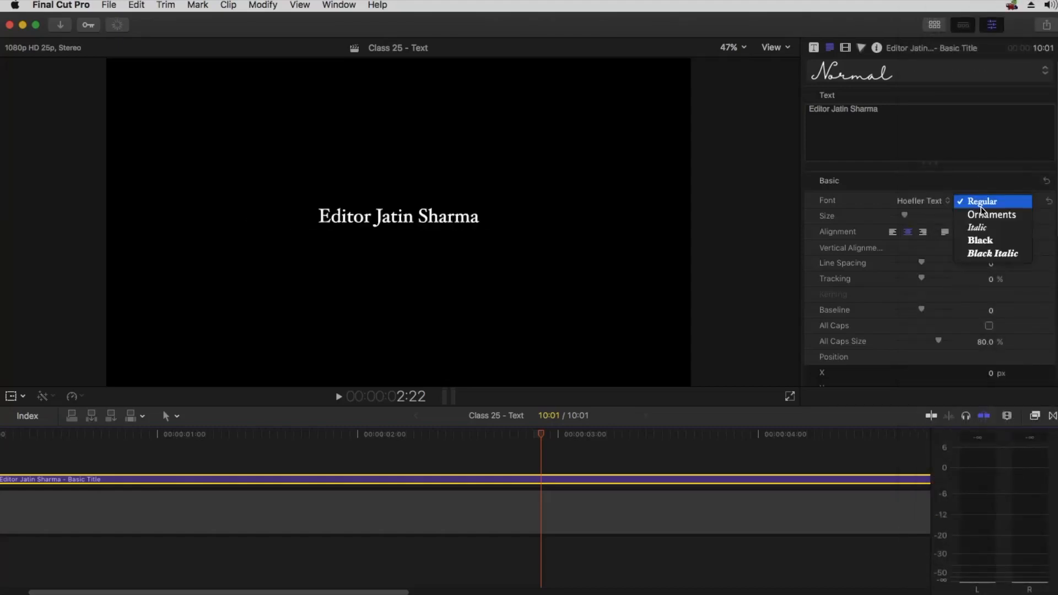
{"action": "left_click", "coordinate": [983, 240]}
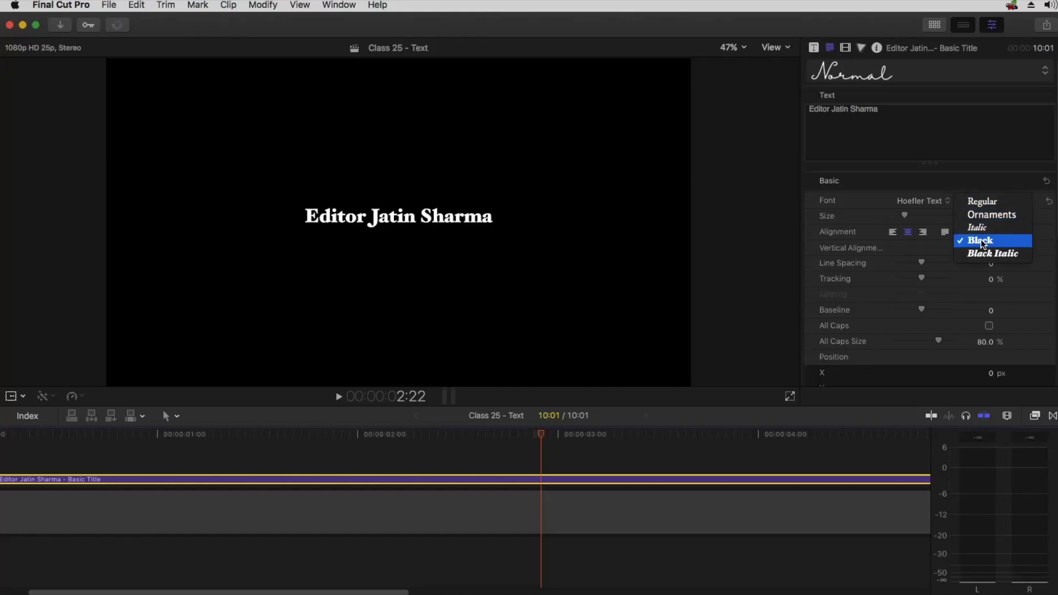
{"action": "left_click", "coordinate": [983, 202]}
Set the title's font to Holimount and increase its size to 201
{"action": "left_click", "coordinate": [914, 201]}
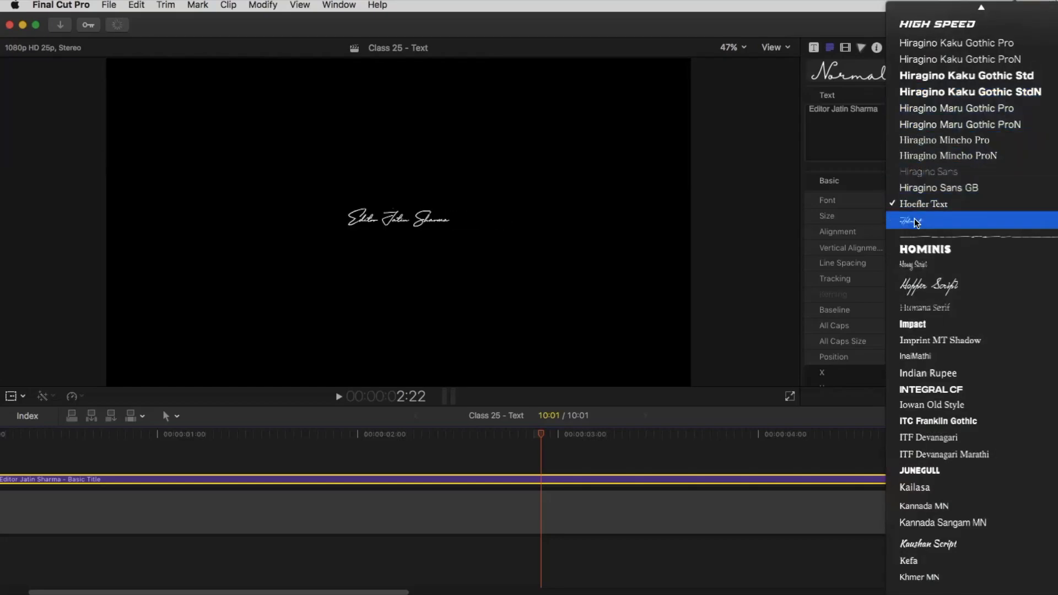
{"action": "left_click", "coordinate": [914, 218]}
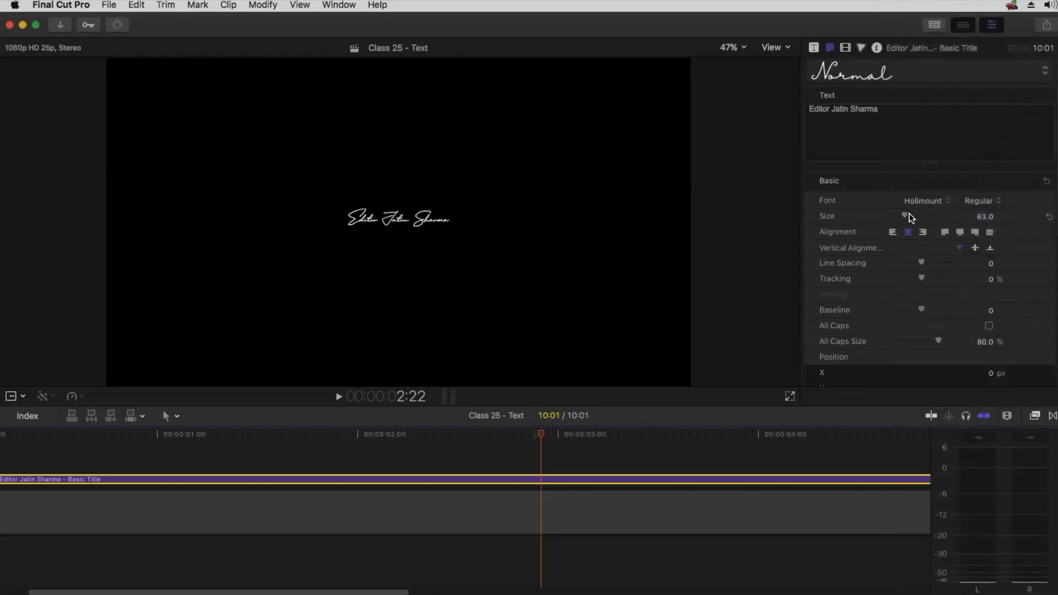
{"action": "left_click", "coordinate": [364, 227]}
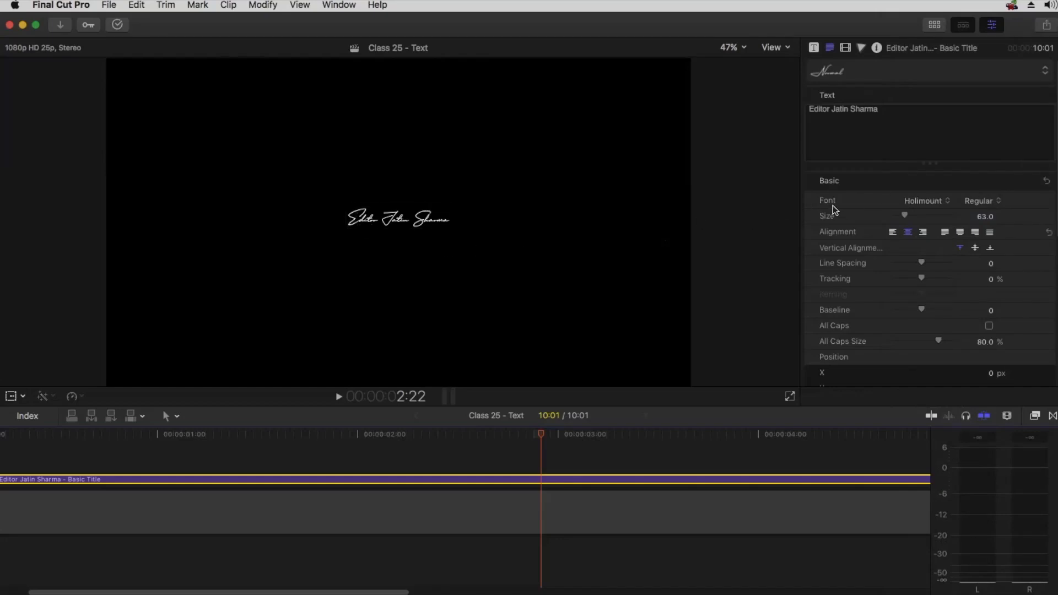
{"action": "left_click_drag", "start_coordinate": [905, 215], "coordinate": [934, 216]}
{"action": "mouse_move", "coordinate": [943, 215]}
{"action": "left_mouse_down"}
{"action": "mouse_move", "coordinate": [910, 216]}
{"action": "mouse_move", "coordinate": [933, 218]}
{"action": "left_mouse_up"}
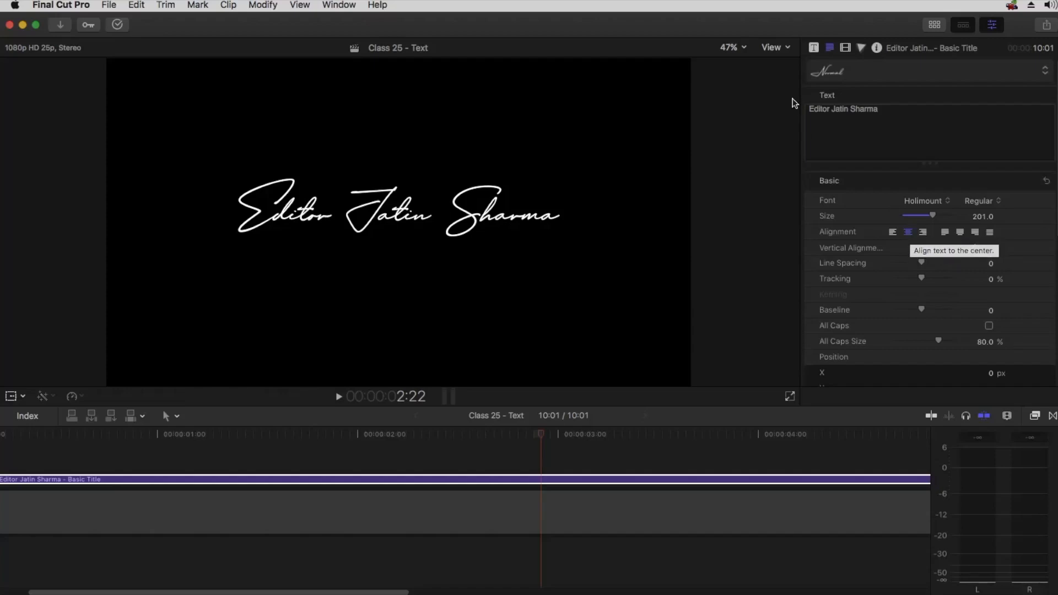
Show the horizon overlay in the viewer and try the left, right and center text alignments, ending on left
{"action": "left_click", "coordinate": [771, 48]}
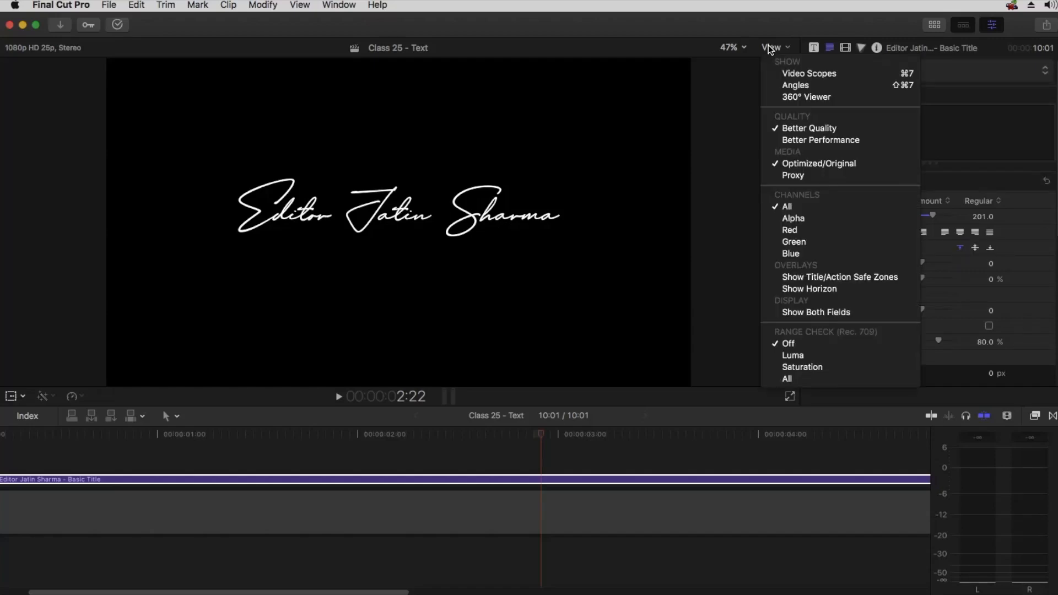
{"action": "left_click", "coordinate": [812, 288]}
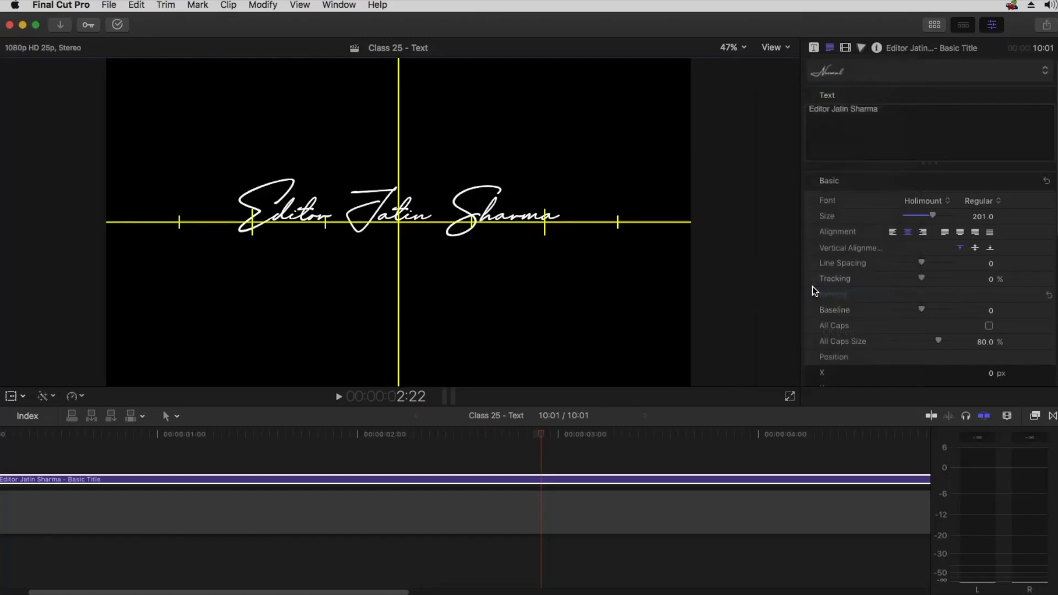
{"action": "left_click", "coordinate": [893, 233]}
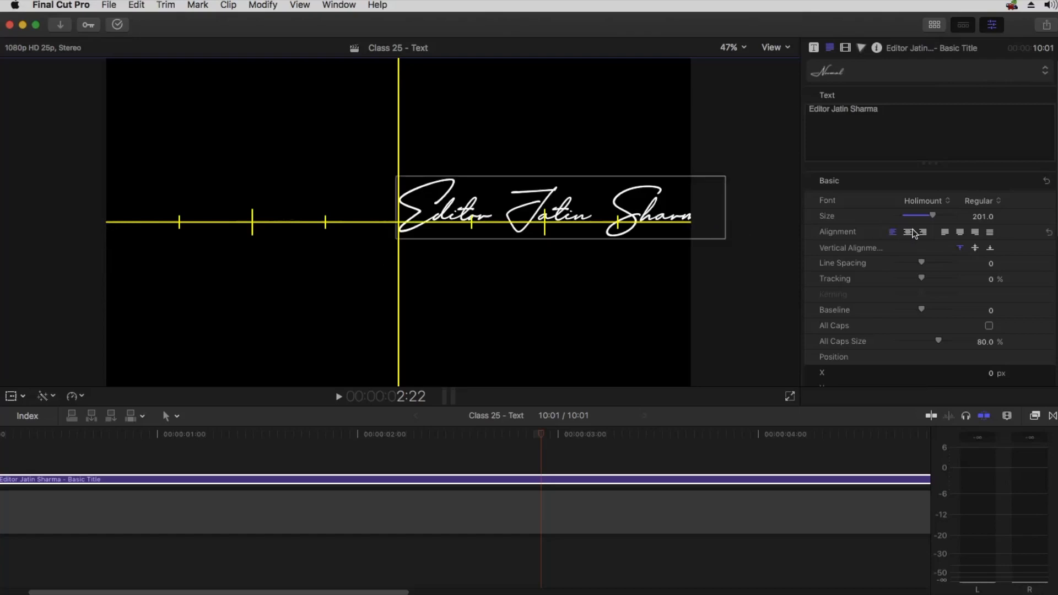
{"action": "left_click", "coordinate": [921, 232]}
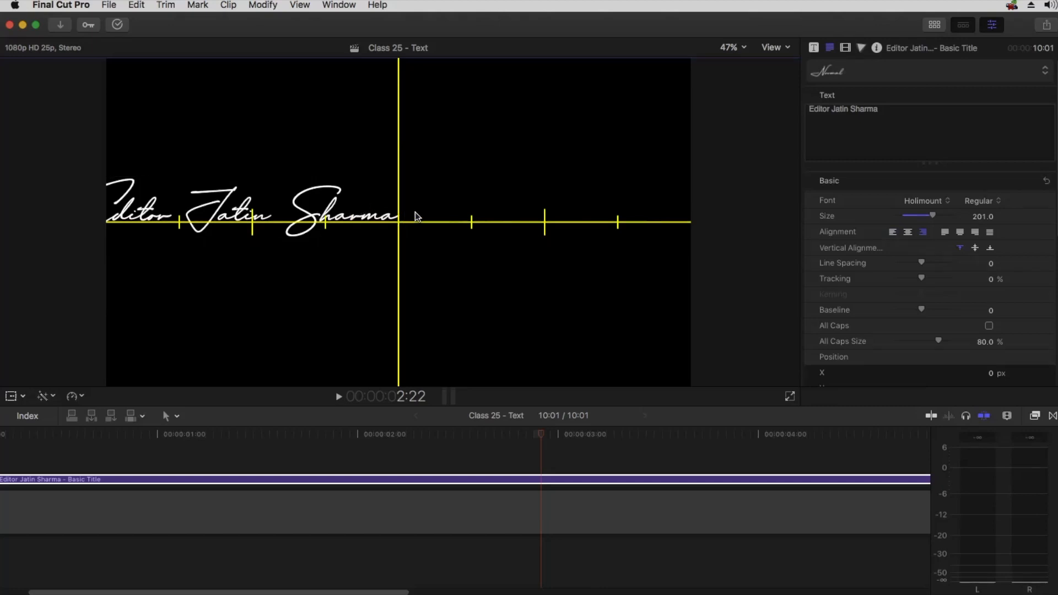
{"action": "left_click", "coordinate": [908, 233]}
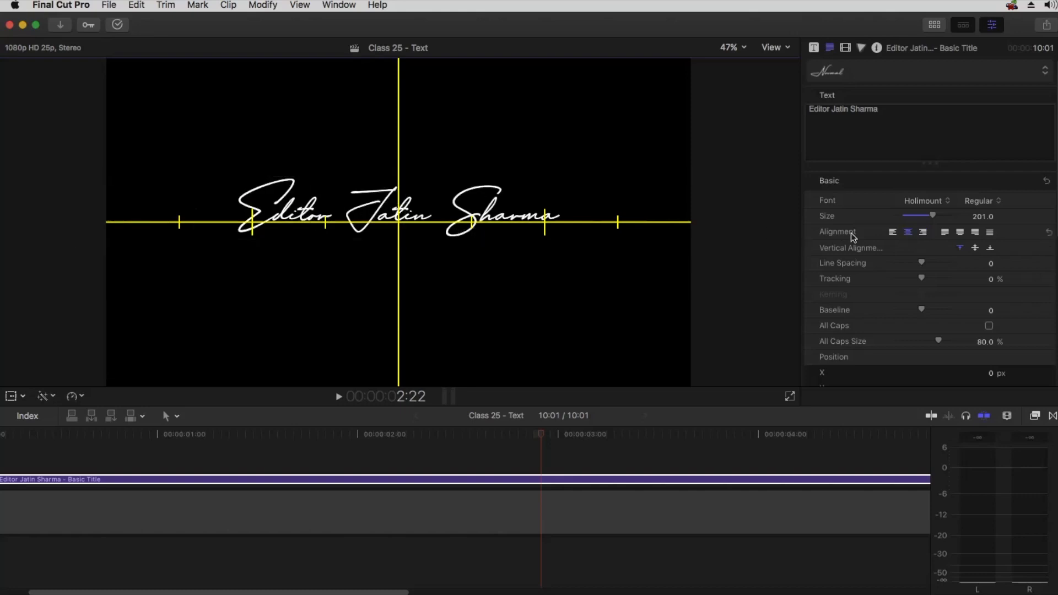
{"action": "left_click", "coordinate": [893, 236]}
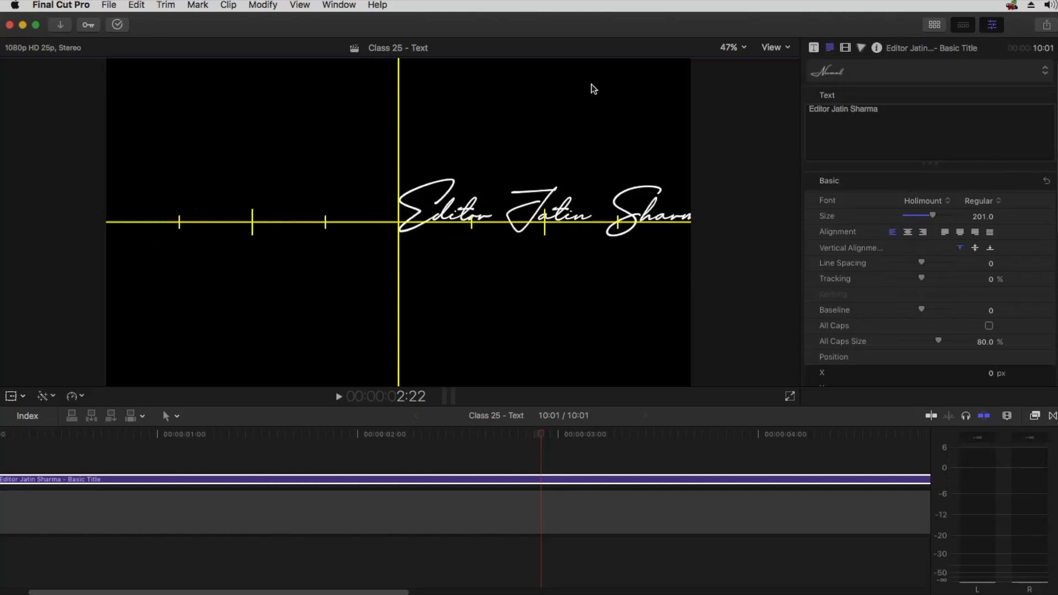
Show the title/action safe zones, then try moving the title with Transform position X and reset it
{"action": "left_click", "coordinate": [775, 49]}
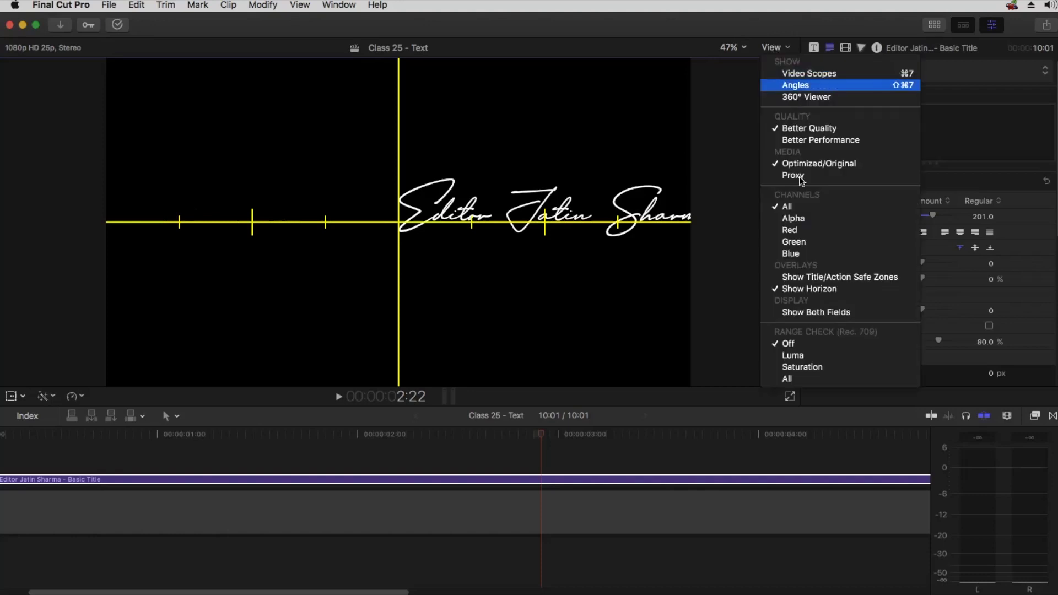
{"action": "left_click", "coordinate": [810, 277]}
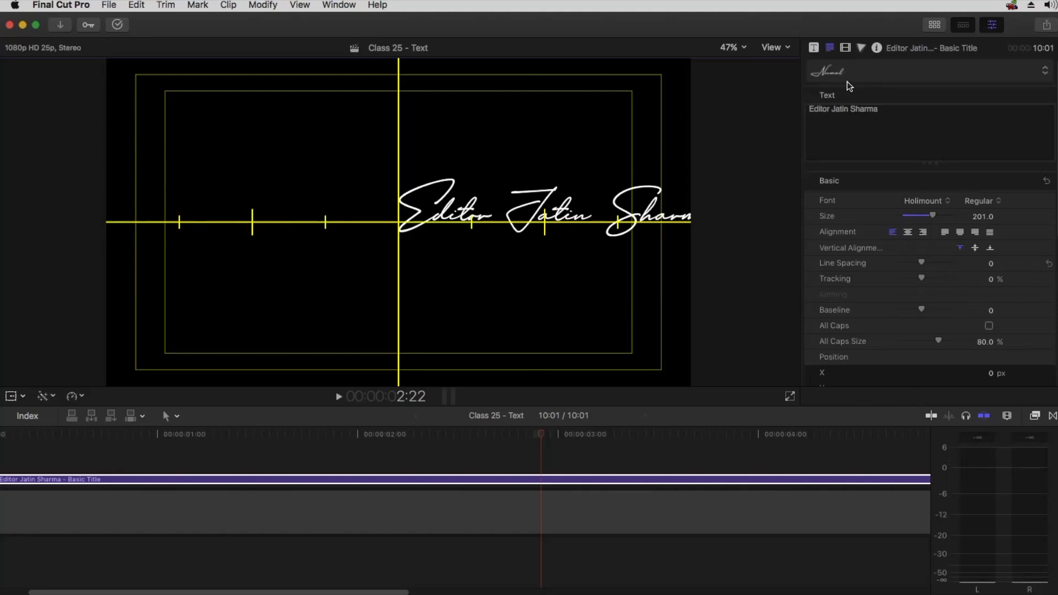
{"action": "left_click", "coordinate": [845, 48]}
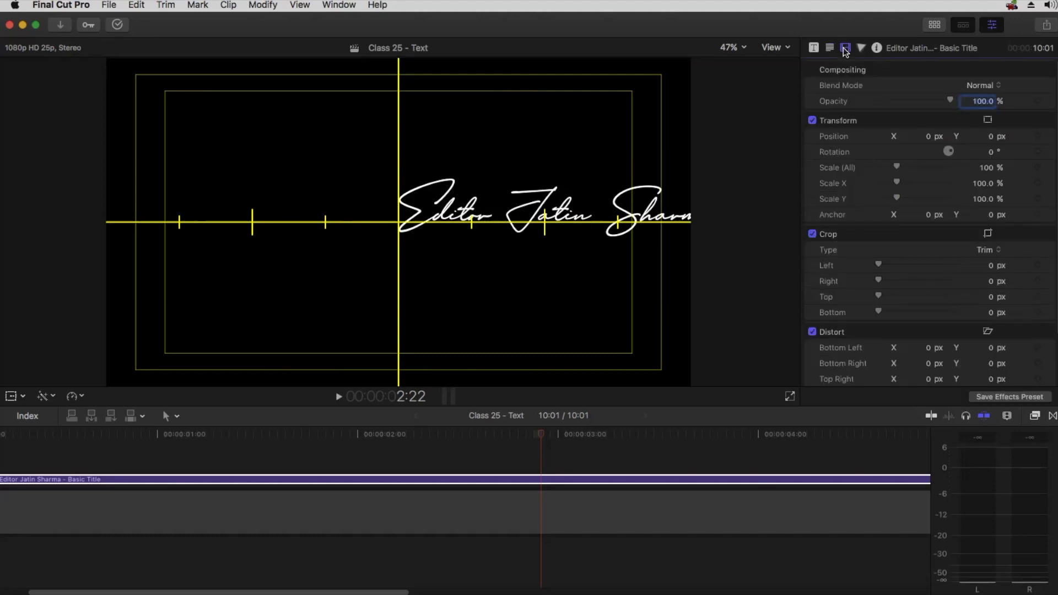
{"action": "mouse_move", "coordinate": [928, 136]}
{"action": "left_mouse_down"}
{"action": "mouse_move", "coordinate": [904, 136]}
{"action": "mouse_move", "coordinate": [928, 137]}
{"action": "left_mouse_up"}
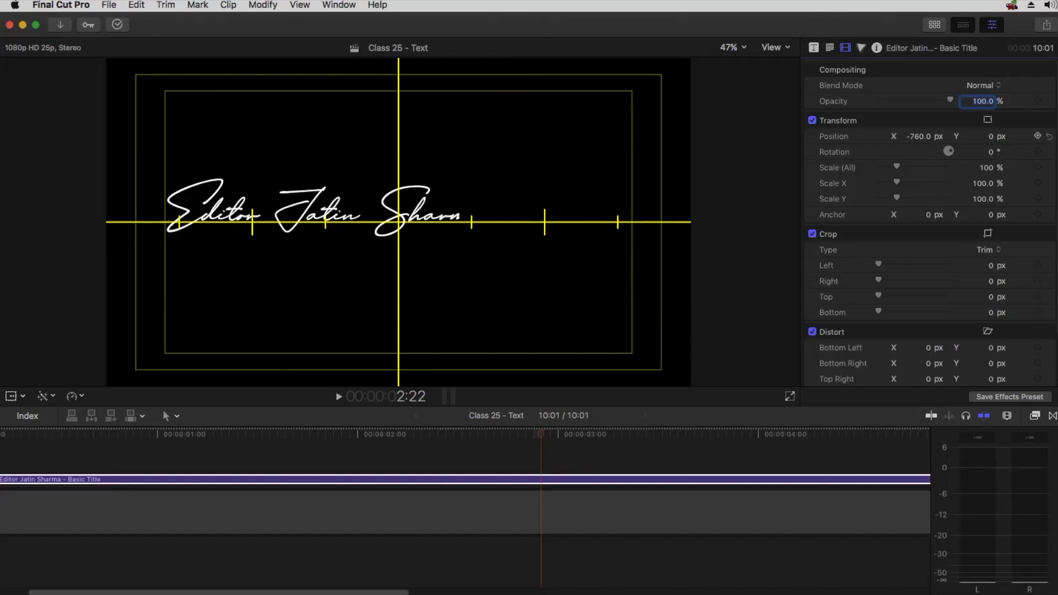
{"action": "left_click", "coordinate": [1049, 136]}
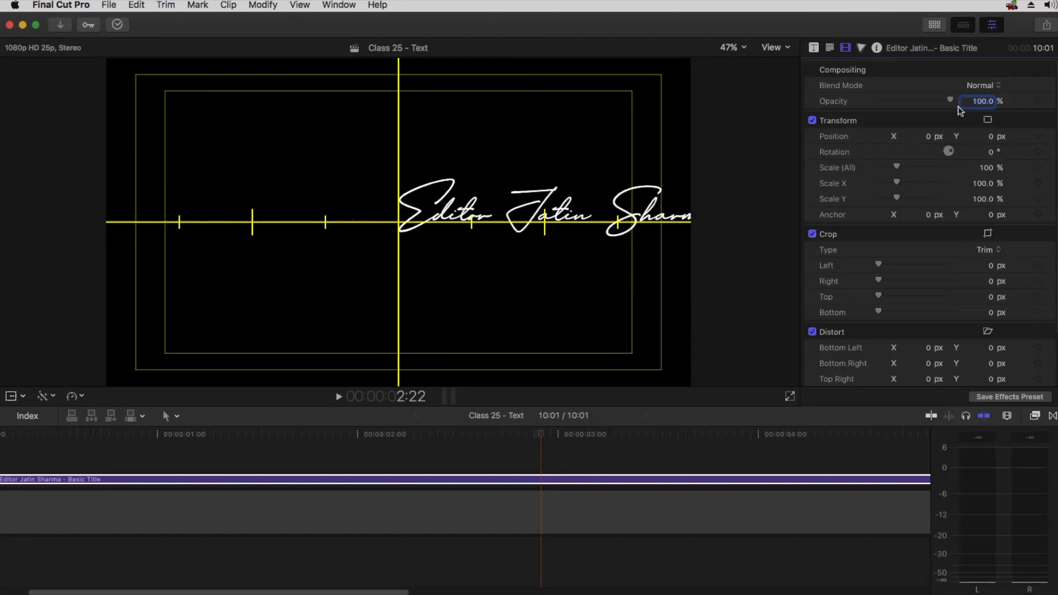
{"action": "left_click", "coordinate": [830, 48]}
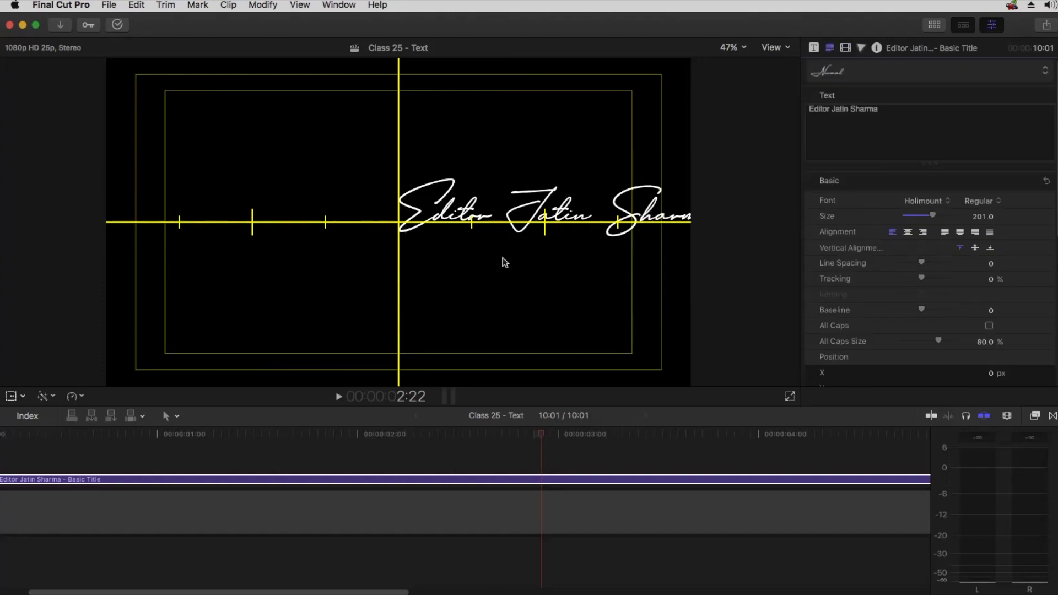
{"action": "left_click", "coordinate": [845, 48]}
{"action": "mouse_move", "coordinate": [930, 137]}
{"action": "left_mouse_down"}
{"action": "mouse_move", "coordinate": [921, 137]}
{"action": "mouse_move", "coordinate": [933, 139]}
{"action": "left_mouse_up"}
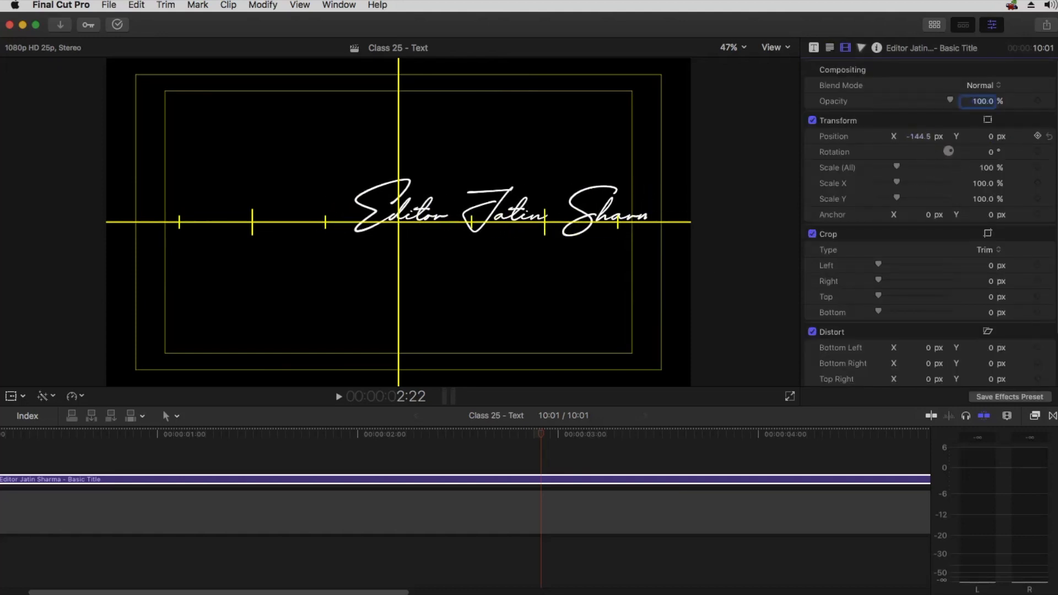
{"action": "left_click", "coordinate": [1049, 136]}
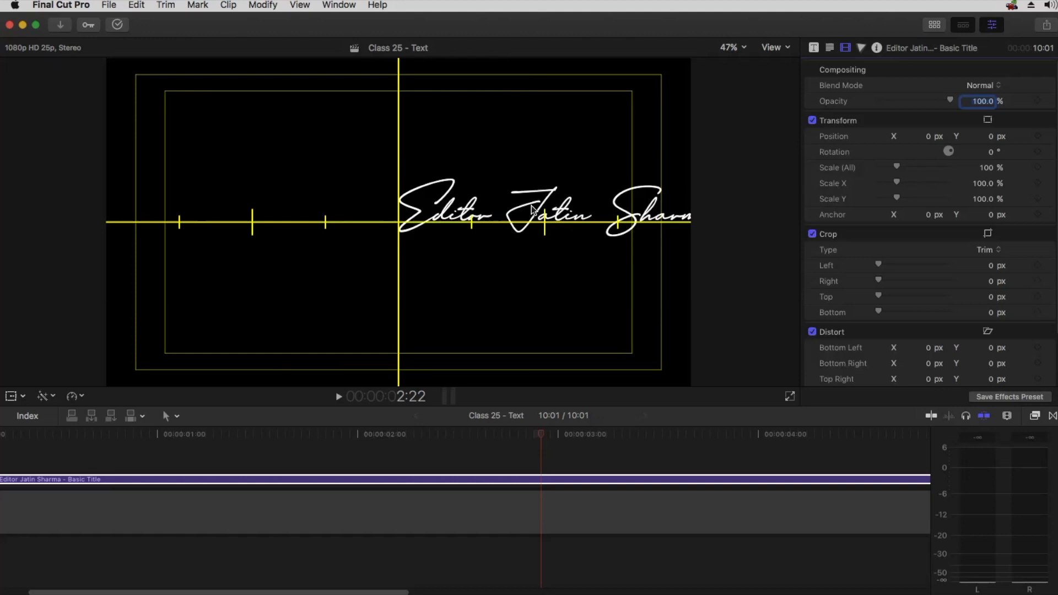
{"action": "left_click", "coordinate": [830, 49]}
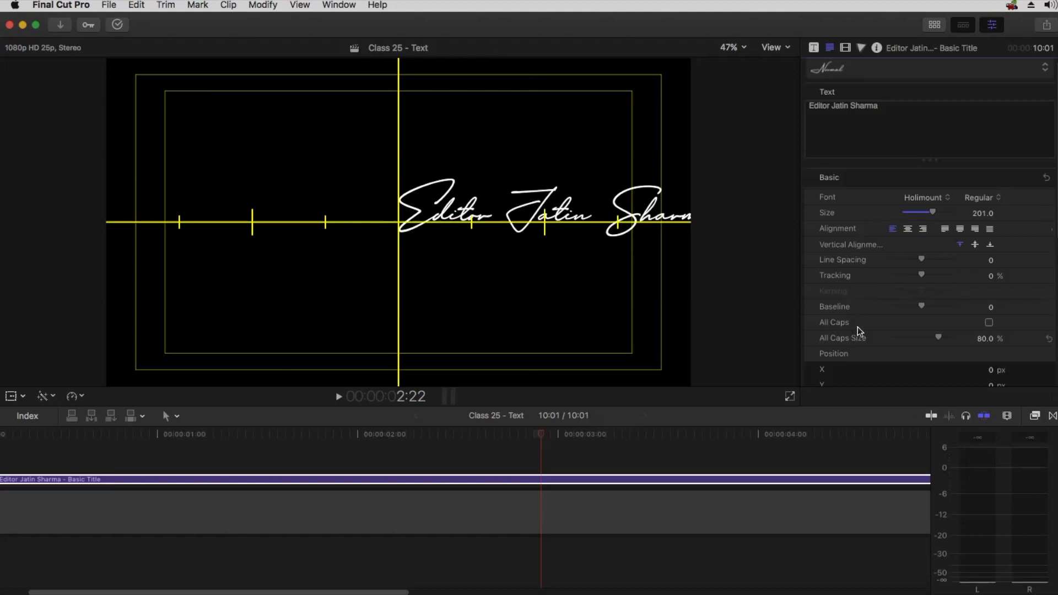
Move the text's Position X to about -757 px in the Text inspector
{"action": "scroll", "coordinate": [829, 220], "scroll_direction": "down", "scroll_amount": 3}
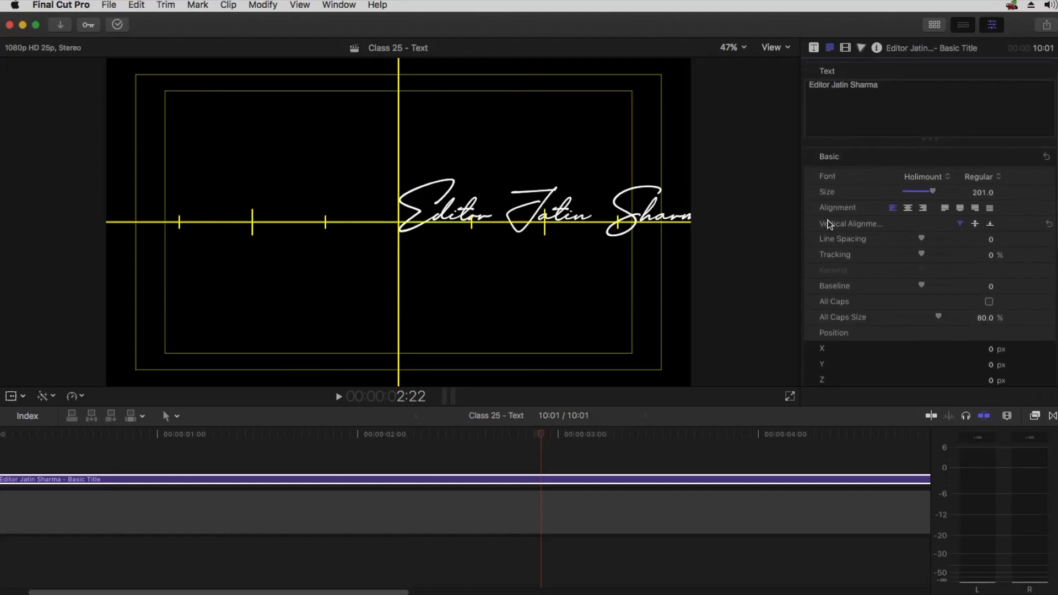
{"action": "scroll", "coordinate": [830, 228], "scroll_direction": "down", "scroll_amount": 2}
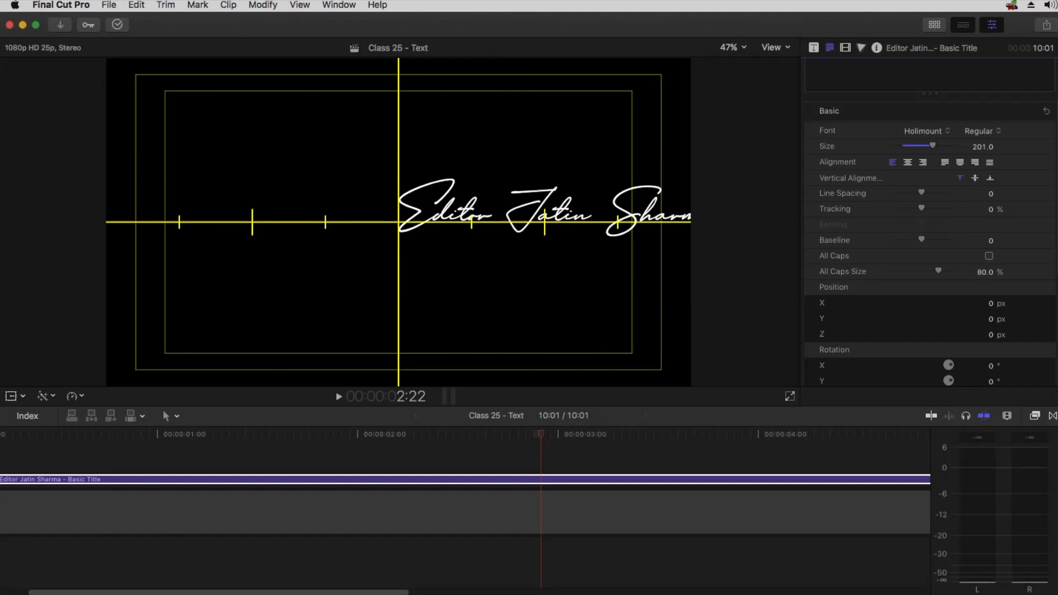
{"action": "mouse_move", "coordinate": [807, 282]}
{"action": "left_mouse_down"}
{"action": "mouse_move", "coordinate": [874, 330]}
{"action": "mouse_move", "coordinate": [970, 348]}
{"action": "mouse_move", "coordinate": [1051, 347]}
{"action": "left_mouse_up"}
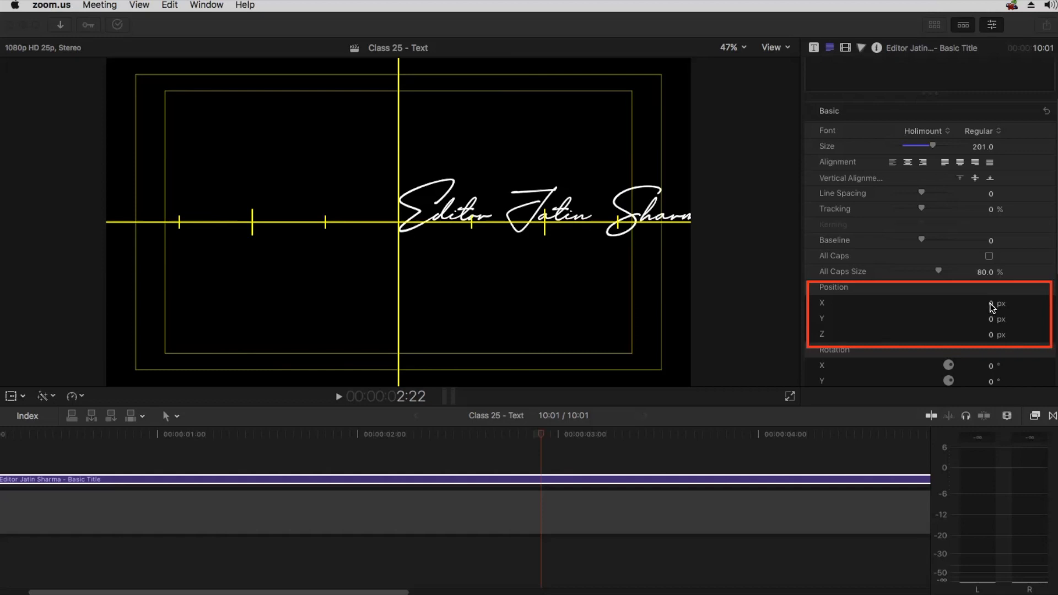
{"action": "left_click_drag", "start_coordinate": [992, 308], "coordinate": [921, 308]}
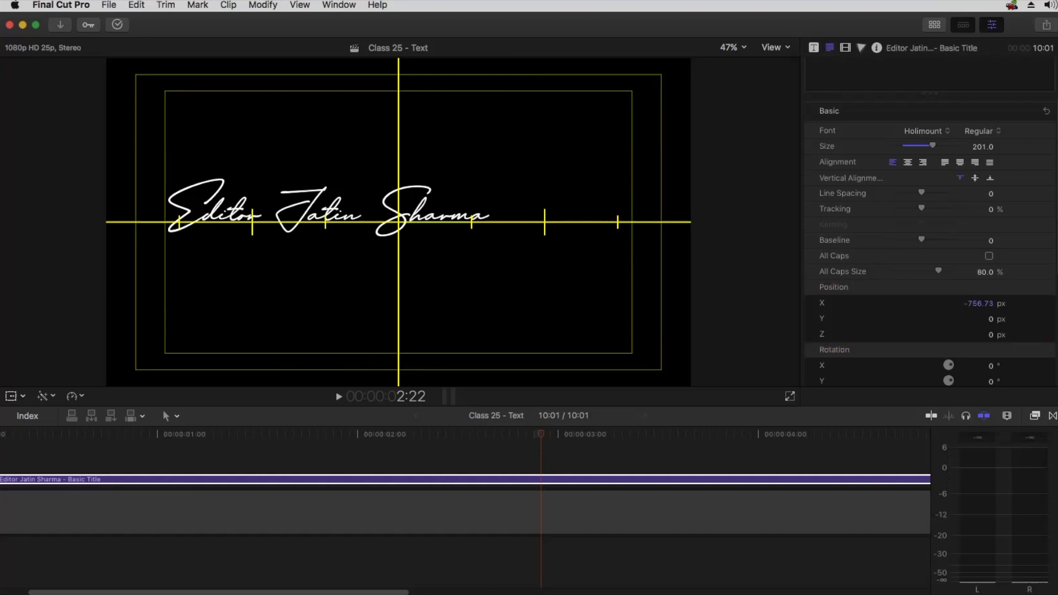
Hide the horizon overlay and nudge the title's Transform position X to -4 px
{"action": "left_click", "coordinate": [847, 49]}
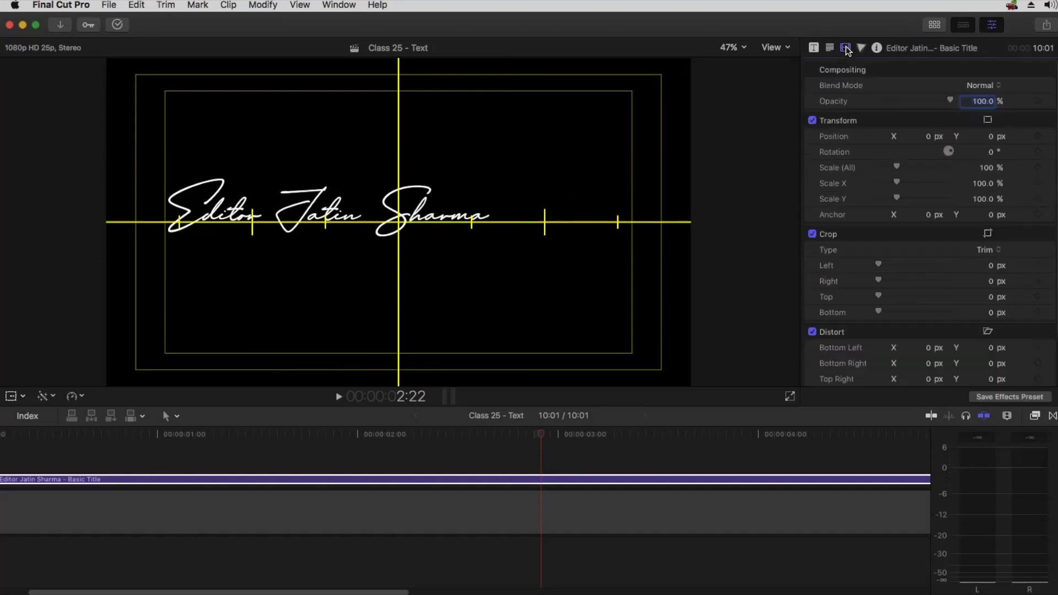
{"action": "left_click", "coordinate": [774, 50]}
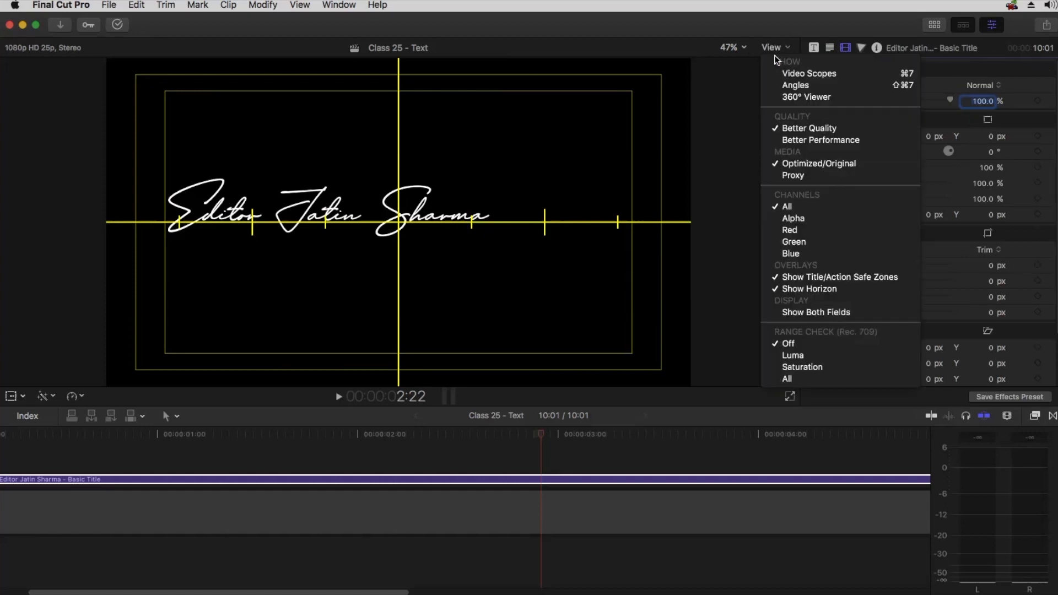
{"action": "left_click", "coordinate": [794, 289]}
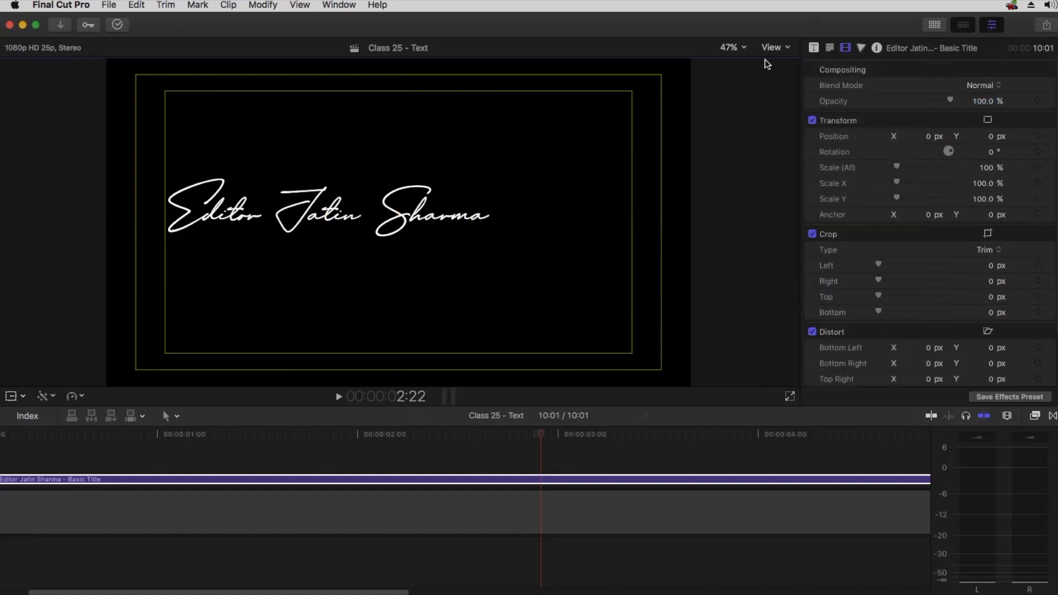
{"action": "mouse_move", "coordinate": [932, 136]}
{"action": "left_mouse_down"}
{"action": "mouse_move", "coordinate": [1034, 136]}
{"action": "mouse_move", "coordinate": [710, 136]}
{"action": "mouse_move", "coordinate": [941, 136]}
{"action": "left_mouse_up"}
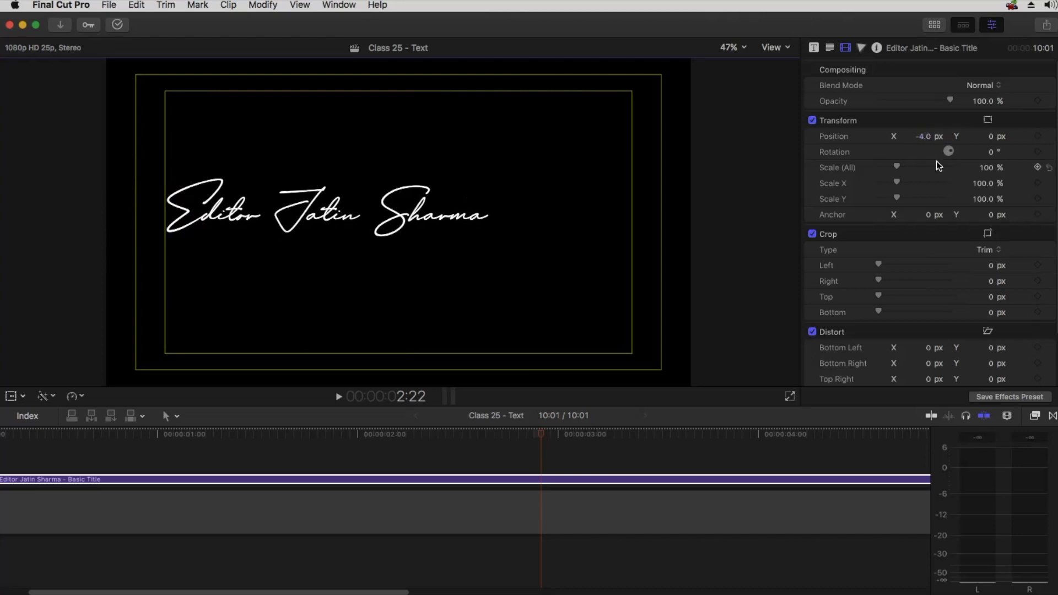
Reset the text's Position X to 0 and set the text alignment to center
{"action": "left_click", "coordinate": [830, 49]}
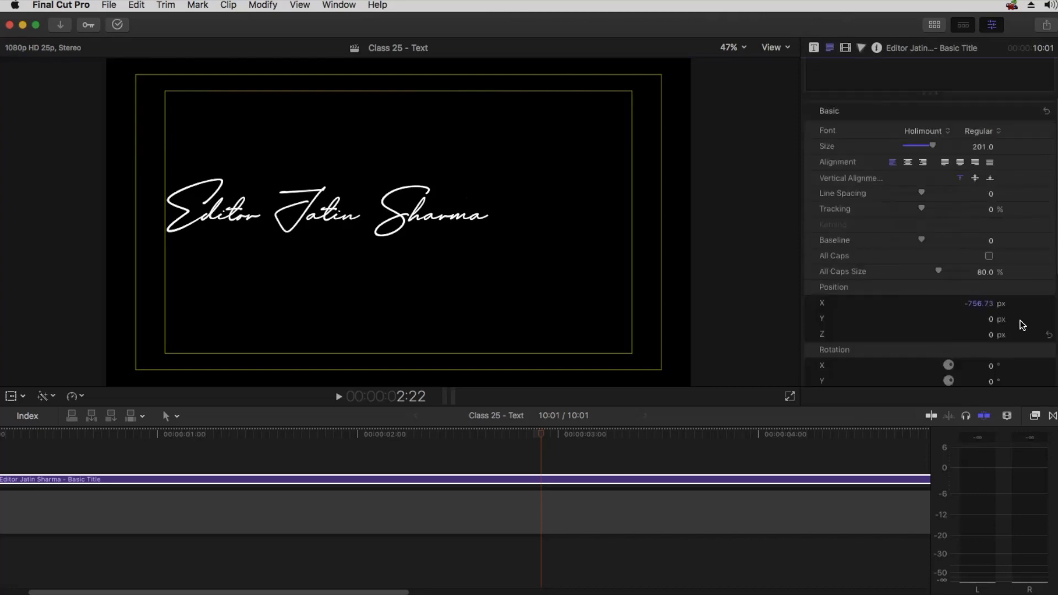
{"action": "left_click", "coordinate": [1049, 304]}
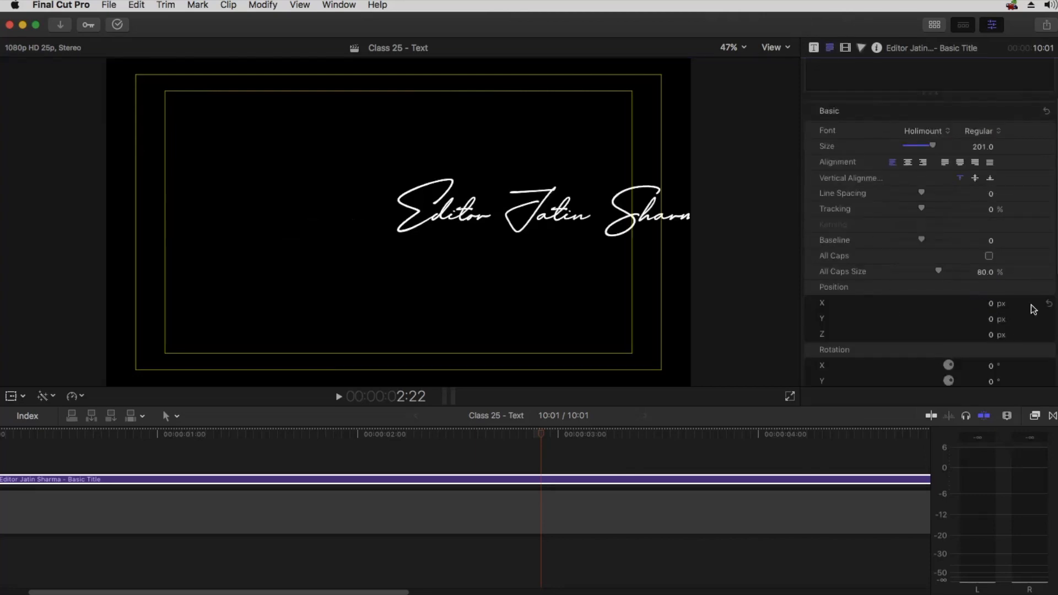
{"action": "left_click", "coordinate": [907, 162]}
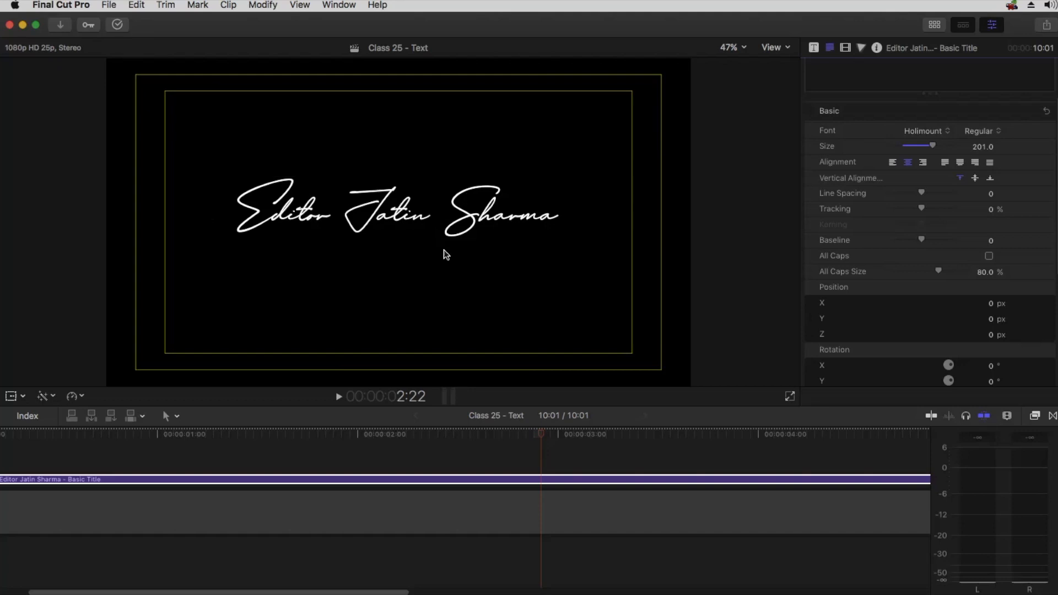
Try moving the title with the Transform Position X and Y values, then reset the position
{"action": "left_click", "coordinate": [846, 48]}
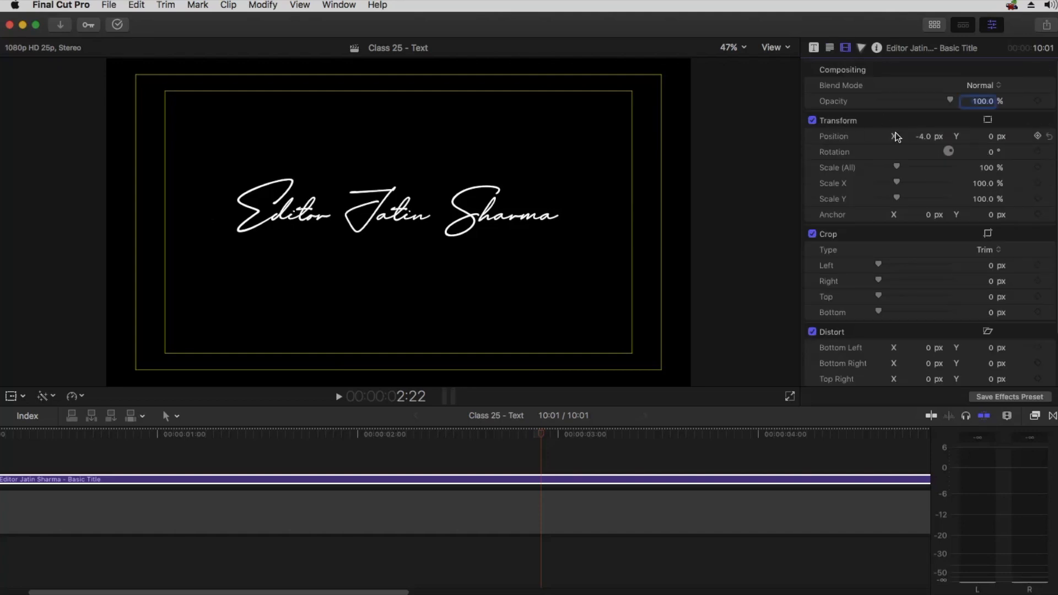
{"action": "mouse_move", "coordinate": [923, 136]}
{"action": "left_mouse_down"}
{"action": "mouse_move", "coordinate": [904, 136]}
{"action": "mouse_move", "coordinate": [948, 136]}
{"action": "mouse_move", "coordinate": [907, 136]}
{"action": "mouse_move", "coordinate": [918, 136]}
{"action": "left_mouse_up"}
{"action": "left_click_drag", "start_coordinate": [991, 136], "coordinate": [992, 136]}
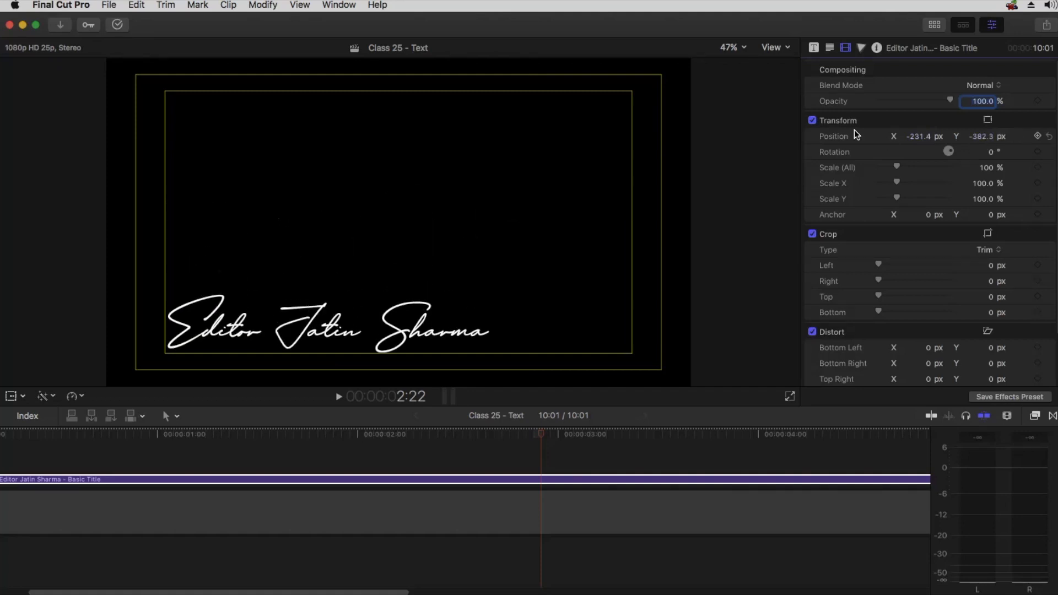
{"action": "left_click", "coordinate": [1049, 136]}
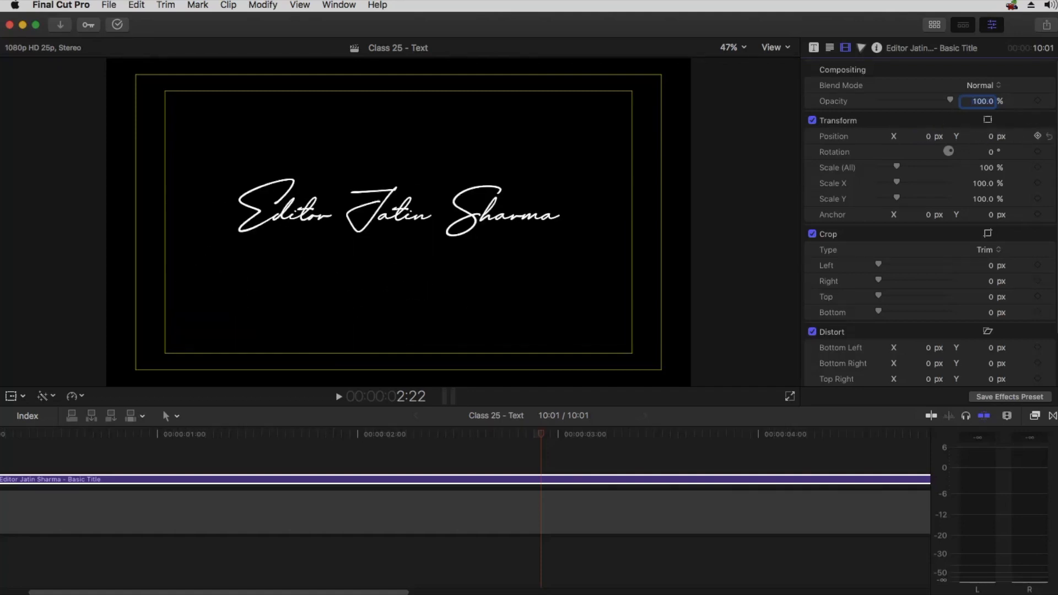
Move the text's Position to about X 68 px and Y 44 px in the Text inspector
{"action": "left_click", "coordinate": [829, 48]}
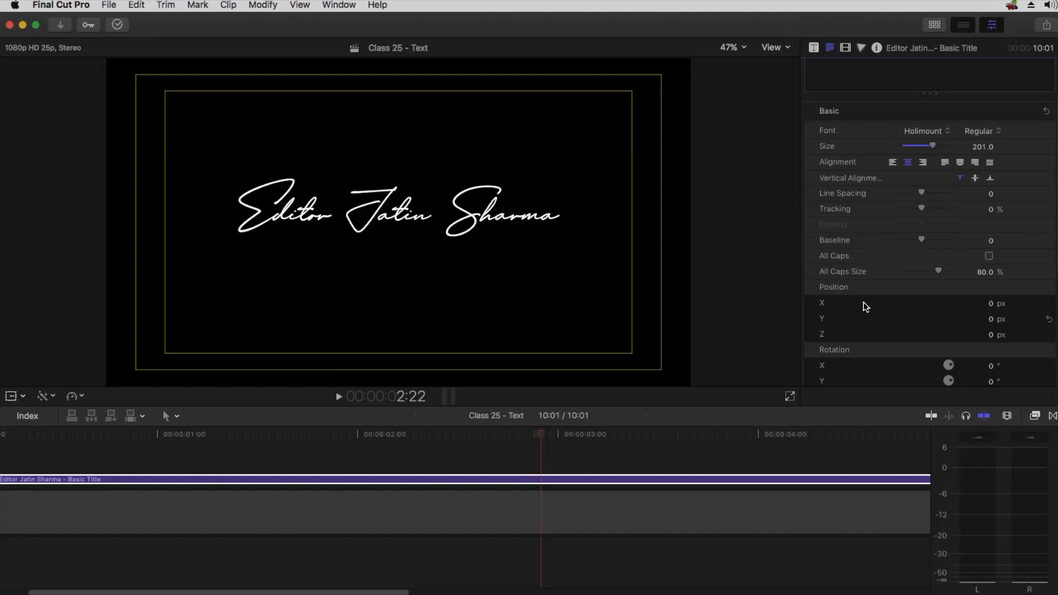
{"action": "scroll", "coordinate": [865, 307], "scroll_direction": "down", "scroll_amount": 5}
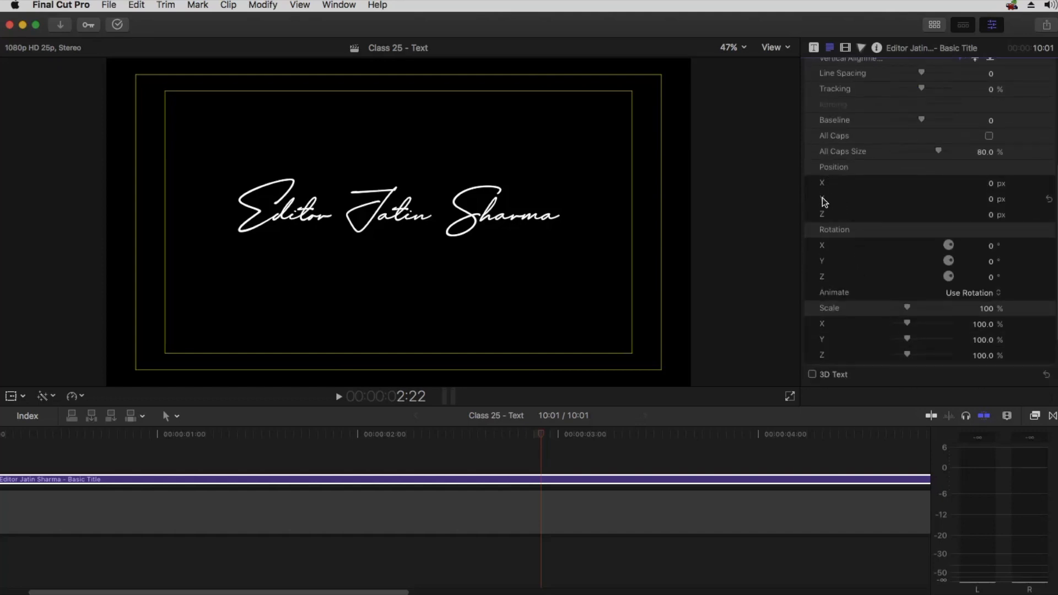
{"action": "mouse_move", "coordinate": [992, 187]}
{"action": "left_mouse_down"}
{"action": "mouse_move", "coordinate": [936, 188]}
{"action": "mouse_move", "coordinate": [1014, 187]}
{"action": "mouse_move", "coordinate": [981, 186]}
{"action": "mouse_move", "coordinate": [987, 204]}
{"action": "left_mouse_up"}
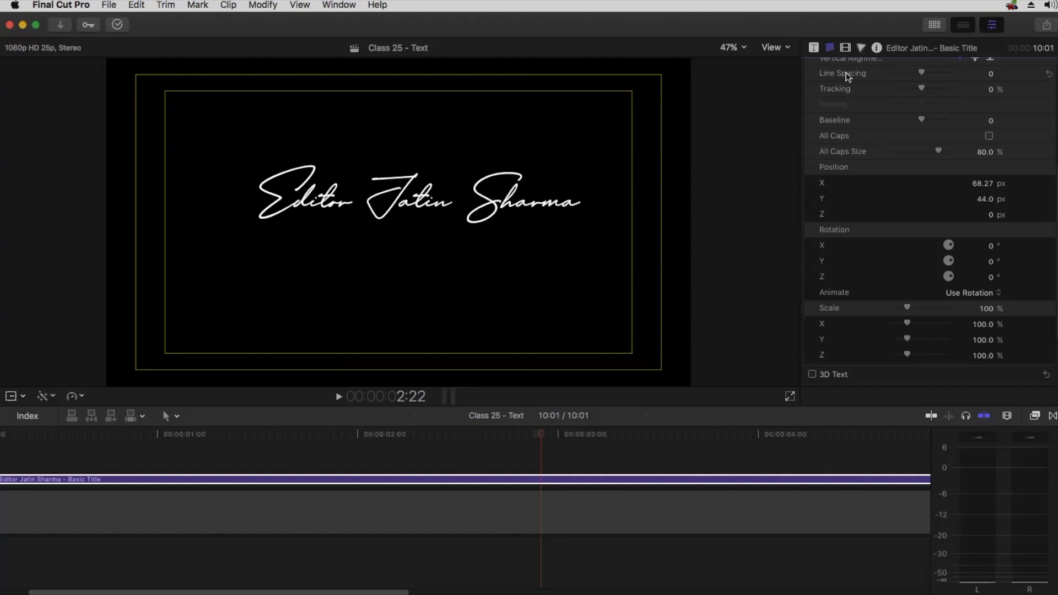
Try rotating the title with the Transform Rotation value, then reset the rotation
{"action": "left_click", "coordinate": [845, 48]}
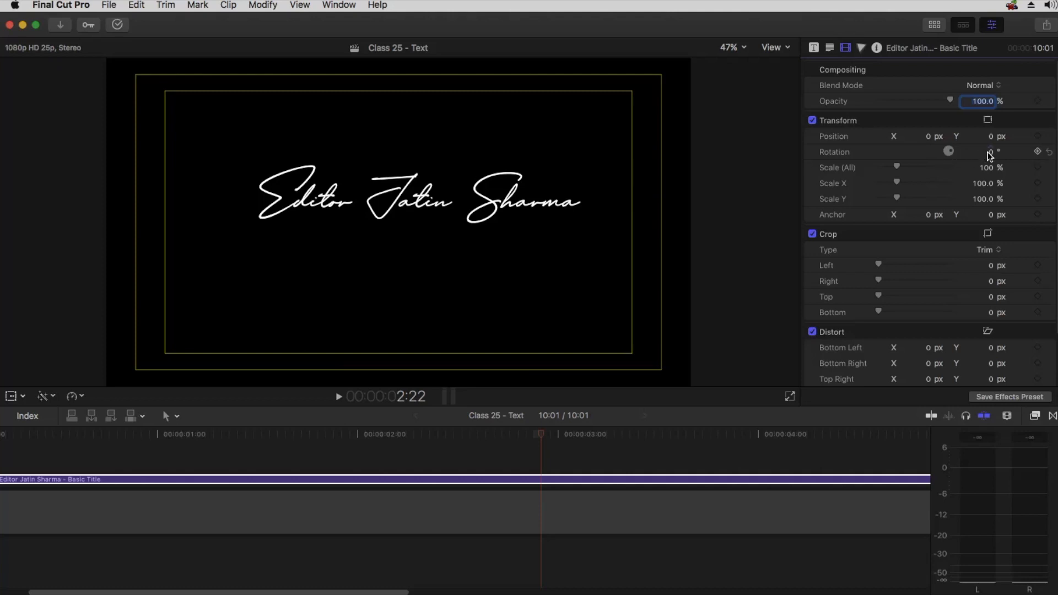
{"action": "mouse_move", "coordinate": [991, 156]}
{"action": "left_mouse_down"}
{"action": "mouse_move", "coordinate": [1030, 156]}
{"action": "mouse_move", "coordinate": [963, 156]}
{"action": "mouse_move", "coordinate": [989, 151]}
{"action": "left_mouse_up"}
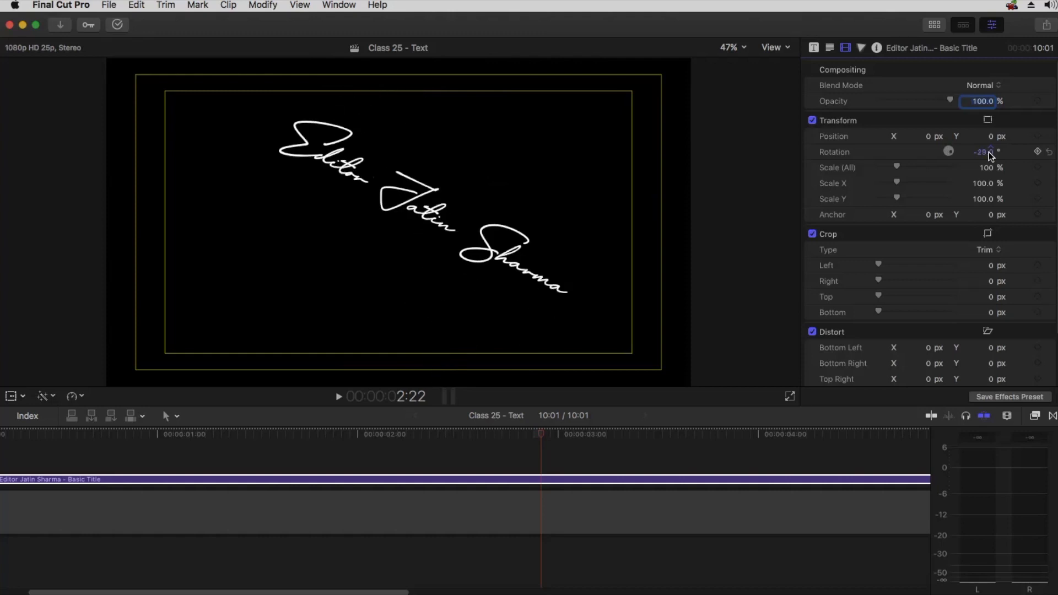
{"action": "left_click", "coordinate": [1049, 151]}
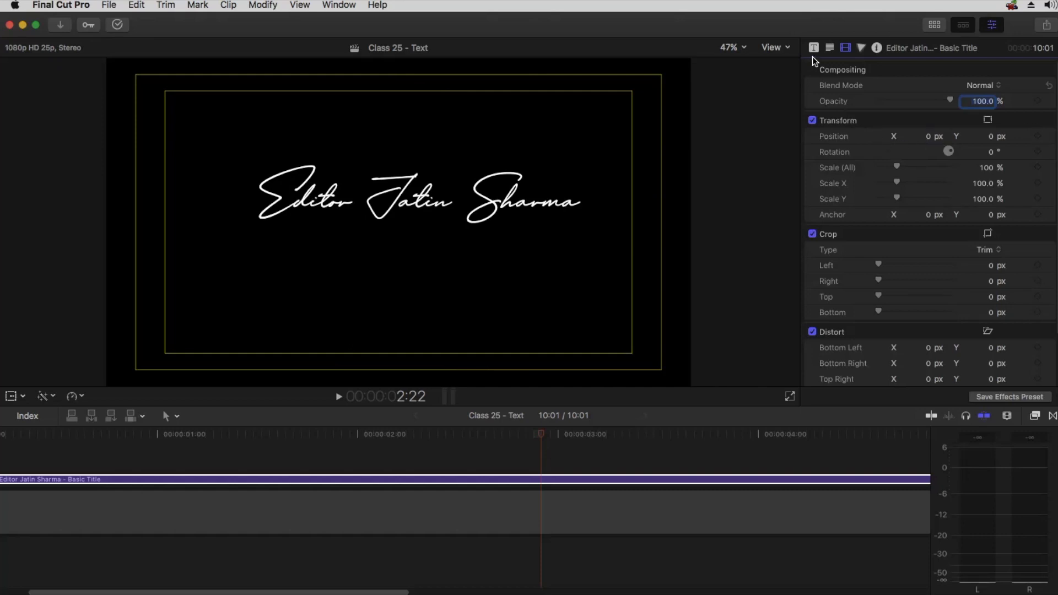
Try rotating the text around its X, Y and Z axes in the Text inspector, undoing or resetting each rotation
{"action": "left_click", "coordinate": [829, 49]}
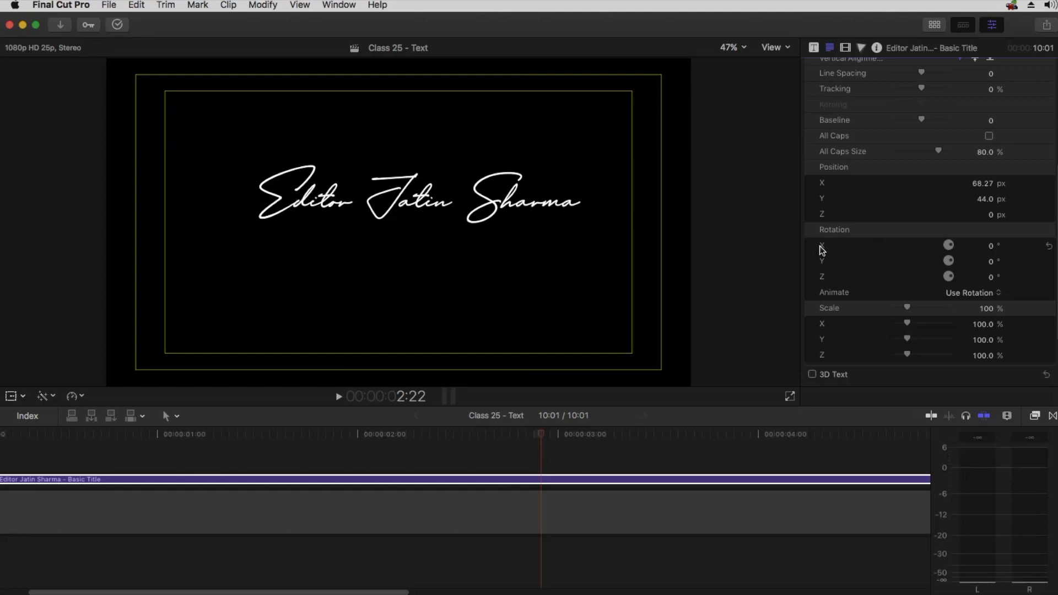
{"action": "left_click_drag", "start_coordinate": [990, 246], "coordinate": [983, 247]}
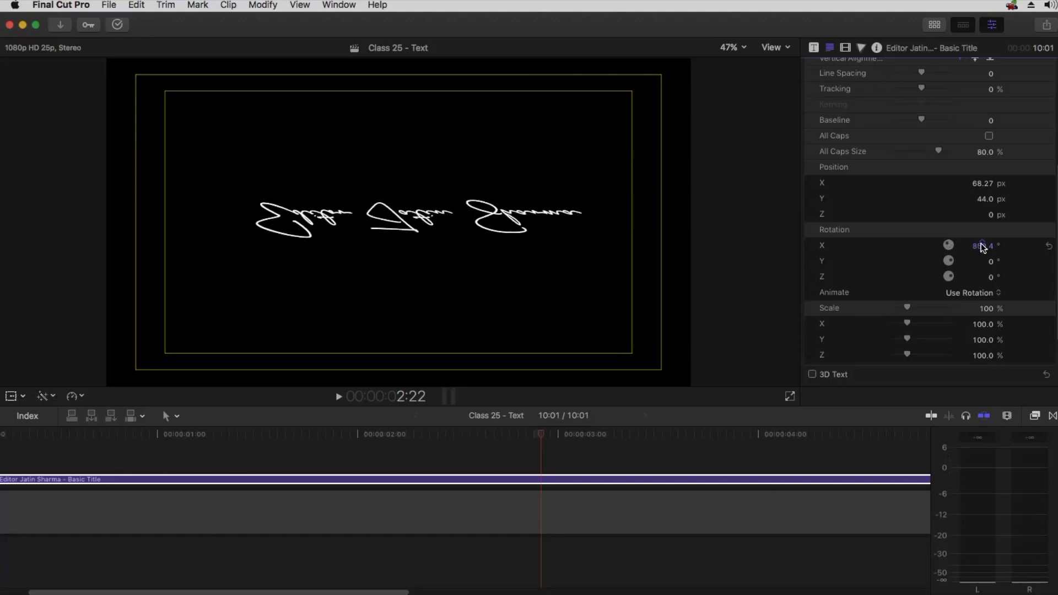
{"action": "key", "text": "super+z"}
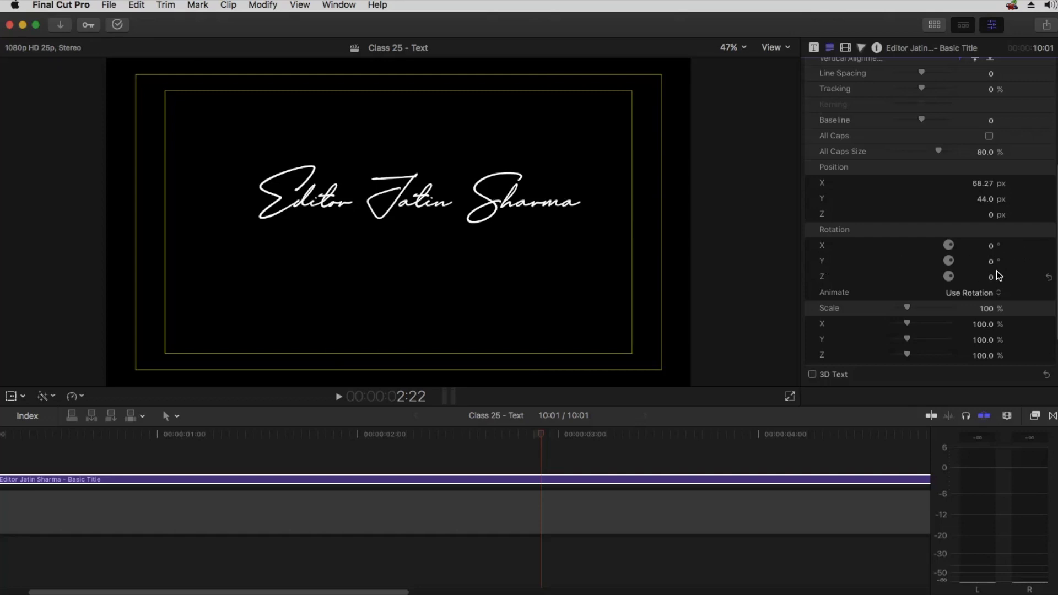
{"action": "mouse_move", "coordinate": [991, 261]}
{"action": "left_mouse_down"}
{"action": "mouse_move", "coordinate": [1029, 261]}
{"action": "mouse_move", "coordinate": [941, 261]}
{"action": "mouse_move", "coordinate": [987, 261]}
{"action": "left_mouse_up"}
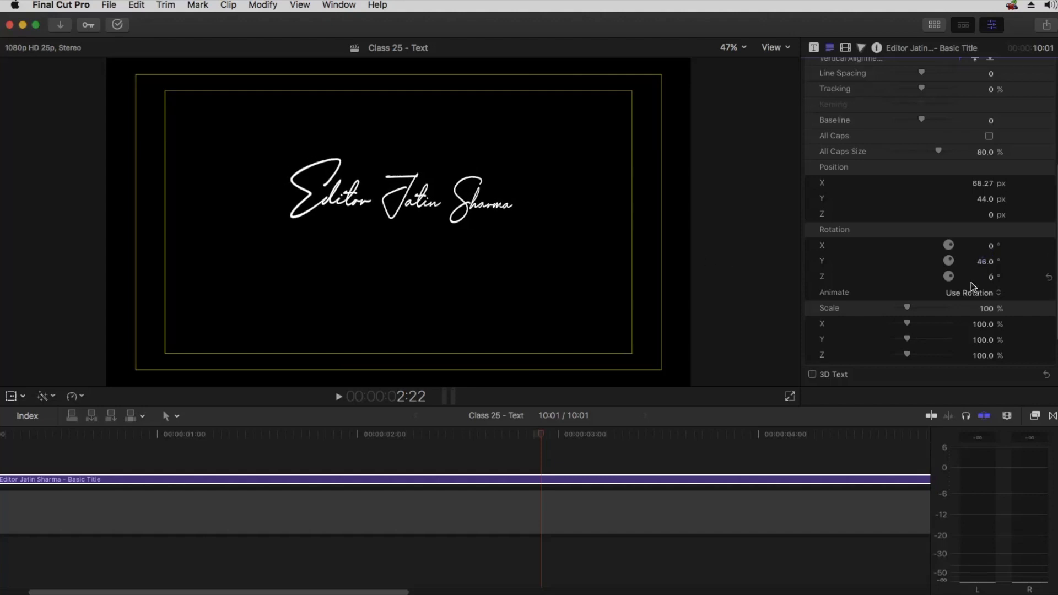
{"action": "left_click", "coordinate": [1049, 261]}
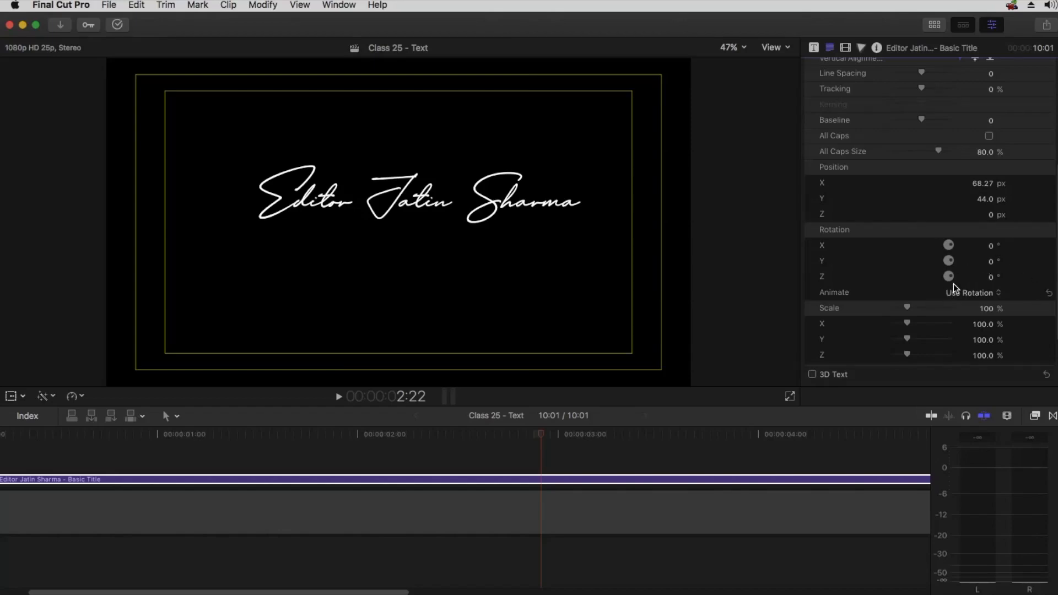
{"action": "mouse_move", "coordinate": [992, 281]}
{"action": "left_mouse_down"}
{"action": "mouse_move", "coordinate": [1029, 281]}
{"action": "mouse_move", "coordinate": [991, 279]}
{"action": "left_mouse_up"}
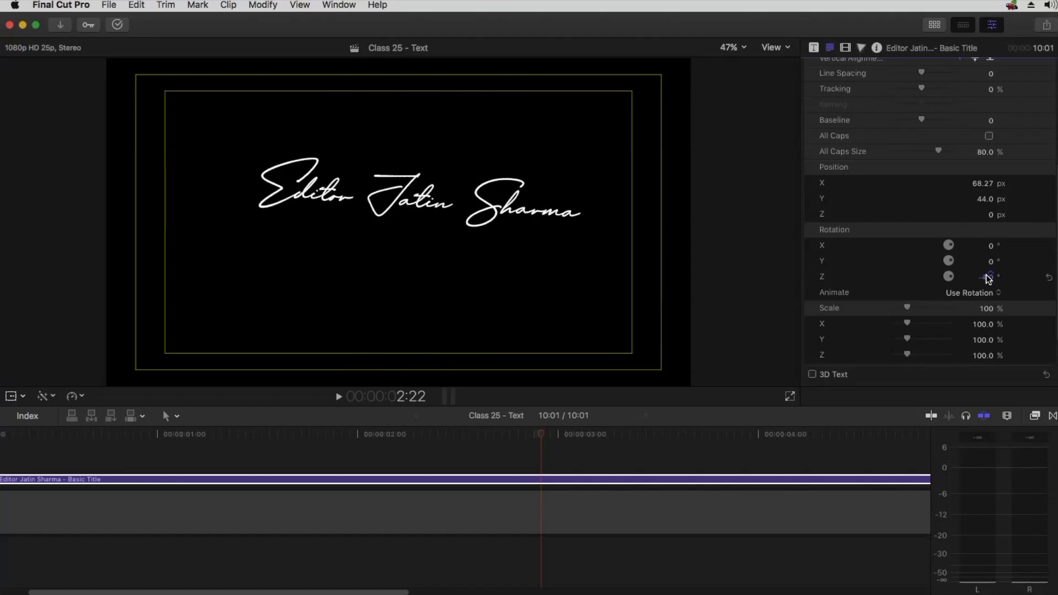
{"action": "left_click", "coordinate": [1050, 276]}
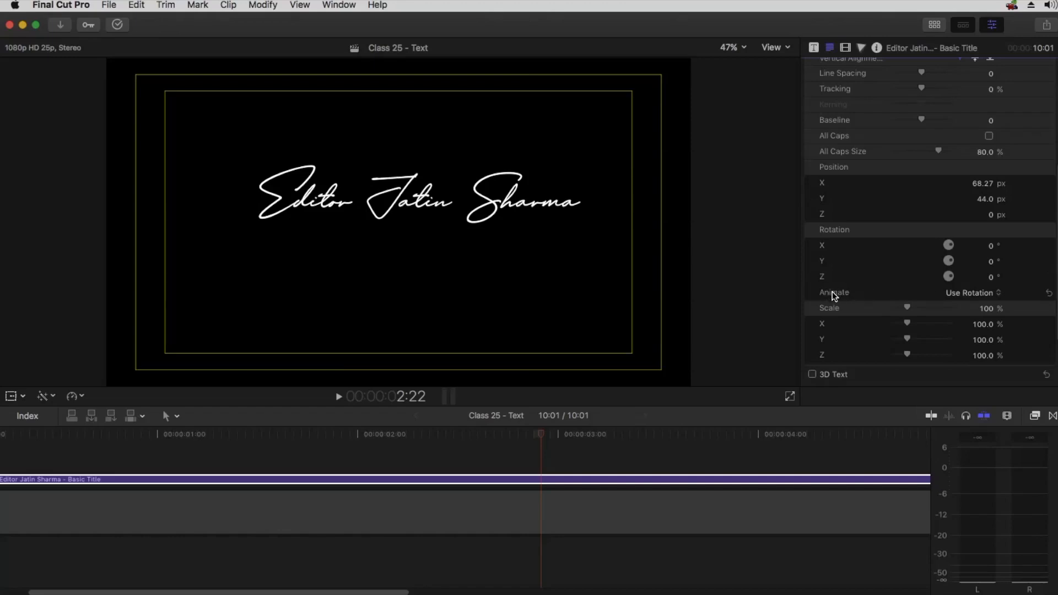
Try setting Animate to Use Orientation with a Y rotation while scrubbing the playhead, then revert to Use Rotation and reset Y
{"action": "left_click", "coordinate": [959, 293]}
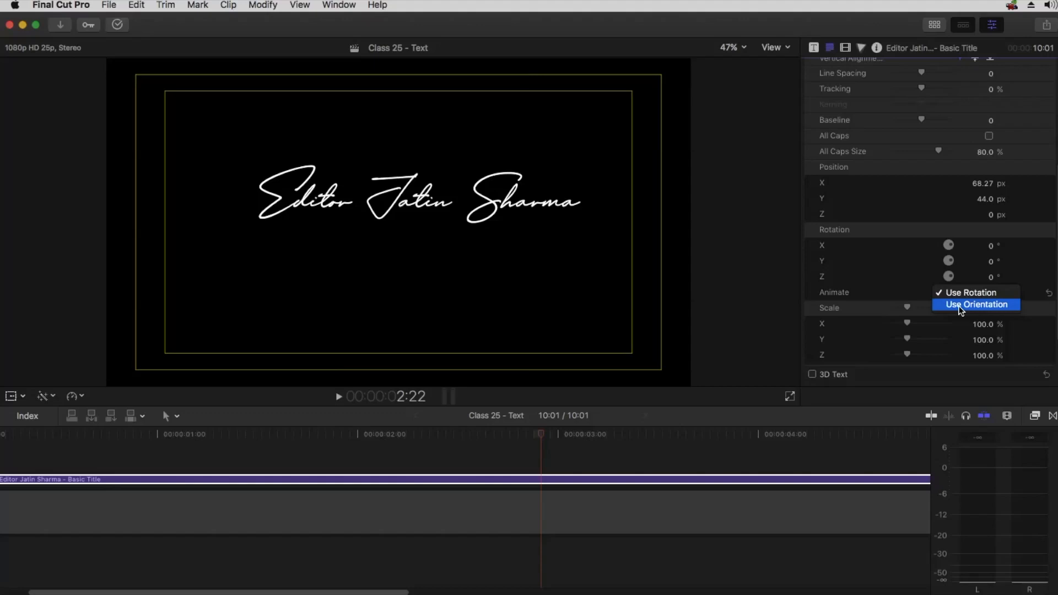
{"action": "left_click", "coordinate": [961, 302]}
{"action": "left_click_drag", "start_coordinate": [990, 265], "coordinate": [925, 319]}
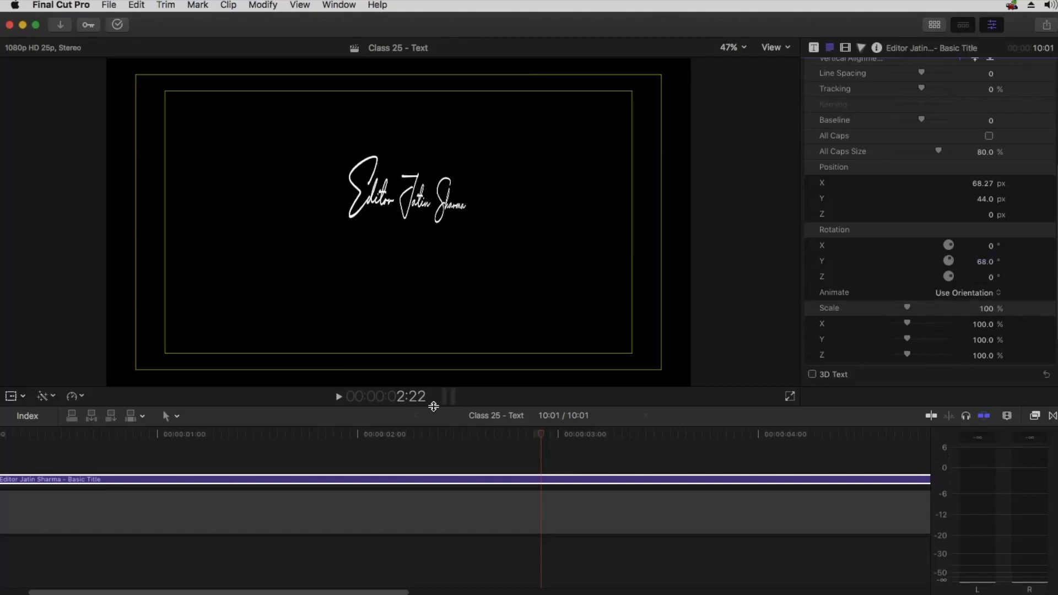
{"action": "left_click_drag", "start_coordinate": [332, 436], "coordinate": [260, 441]}
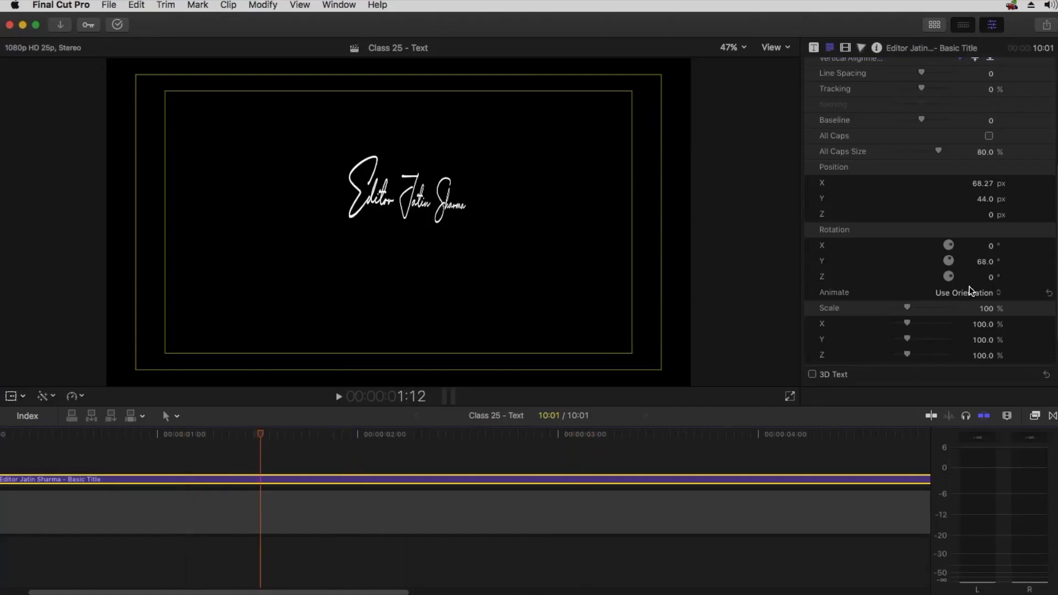
{"action": "left_click_drag", "start_coordinate": [984, 263], "coordinate": [982, 271]}
{"action": "left_click_drag", "start_coordinate": [243, 434], "coordinate": [525, 427]}
{"action": "left_click_drag", "start_coordinate": [990, 264], "coordinate": [992, 261]}
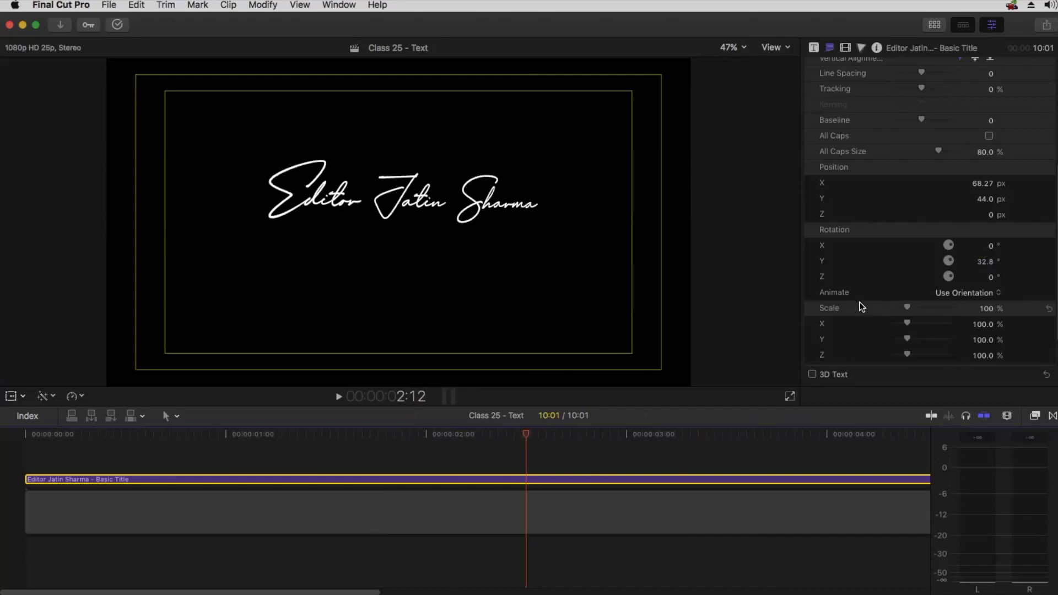
{"action": "left_click", "coordinate": [957, 293]}
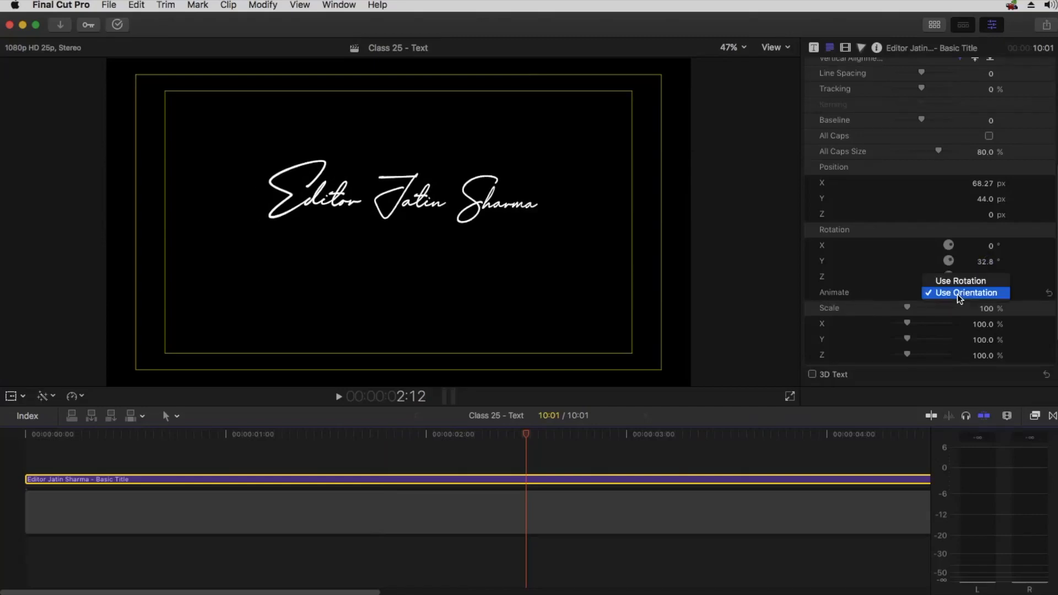
{"action": "left_click", "coordinate": [960, 281]}
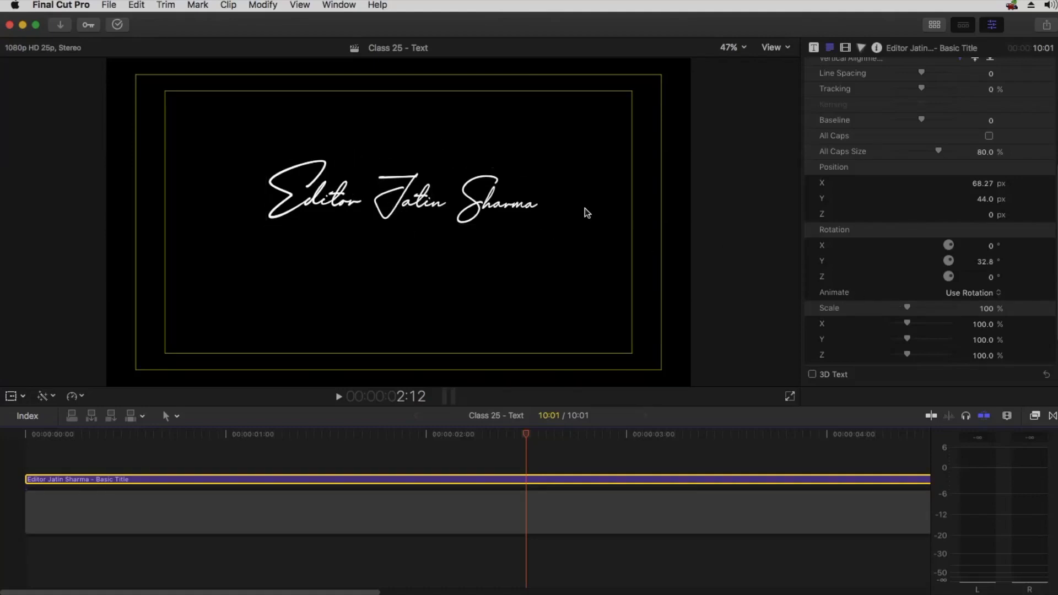
{"action": "left_click", "coordinate": [1049, 261]}
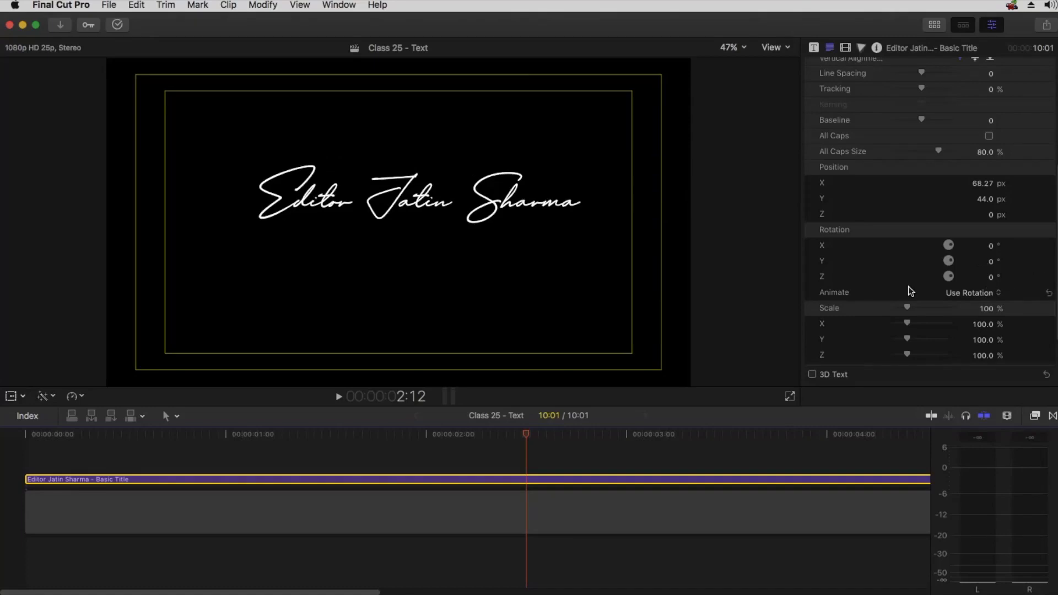
Try shrinking the text's Scale to 14% in the Text inspector and undo it
{"action": "scroll", "coordinate": [909, 289], "scroll_direction": "down", "scroll_amount": 1}
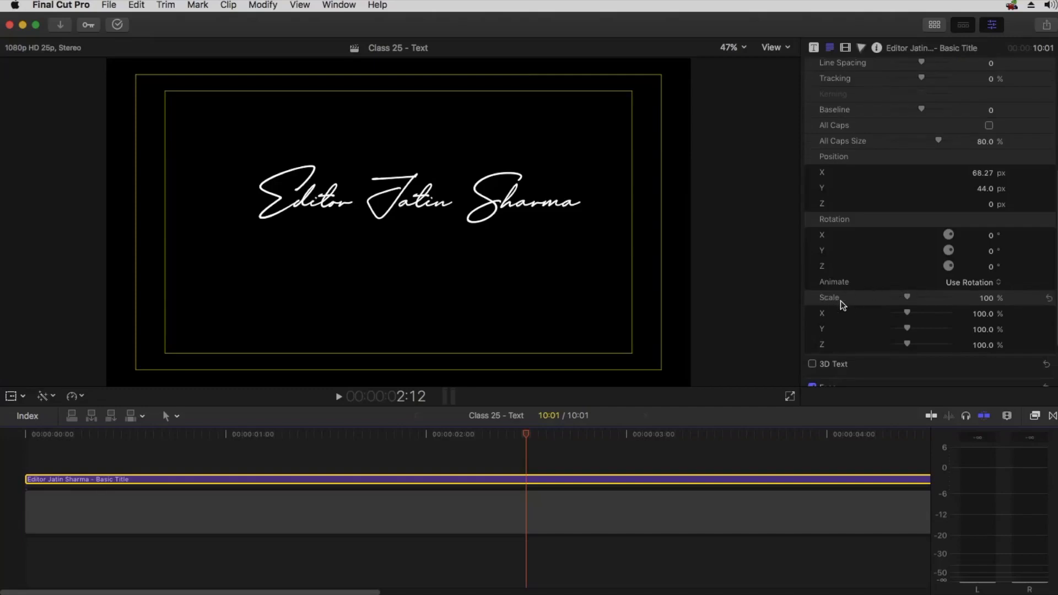
{"action": "mouse_move", "coordinate": [911, 295]}
{"action": "left_mouse_down"}
{"action": "mouse_move", "coordinate": [950, 291]}
{"action": "mouse_move", "coordinate": [896, 300]}
{"action": "left_mouse_up"}
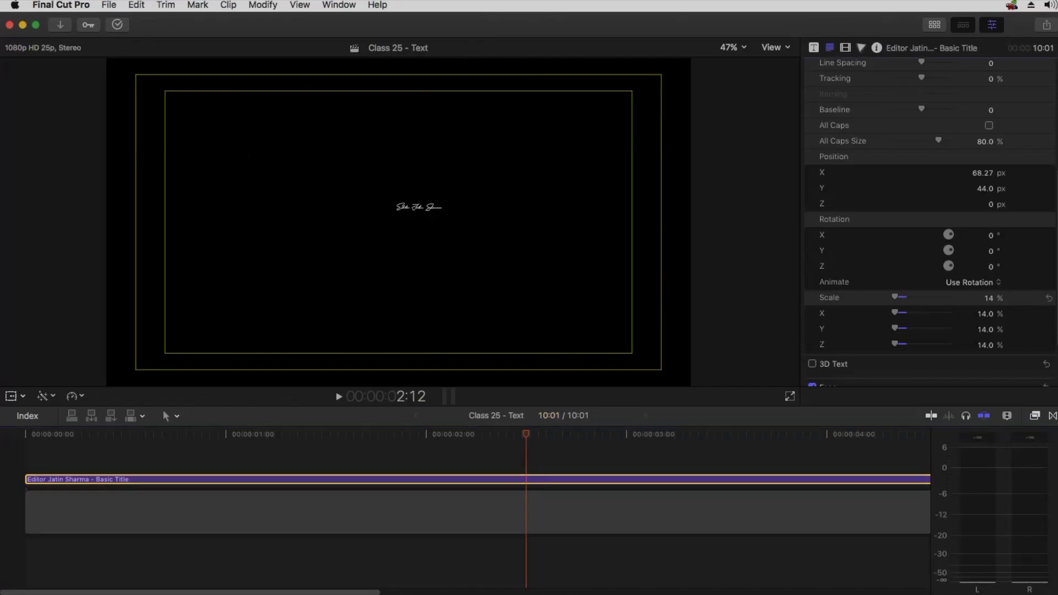
{"action": "key", "text": "super+z"}
Try enlarging the title's Transform Scale (All) to about 842%, then reset the scale
{"action": "left_click", "coordinate": [845, 47]}
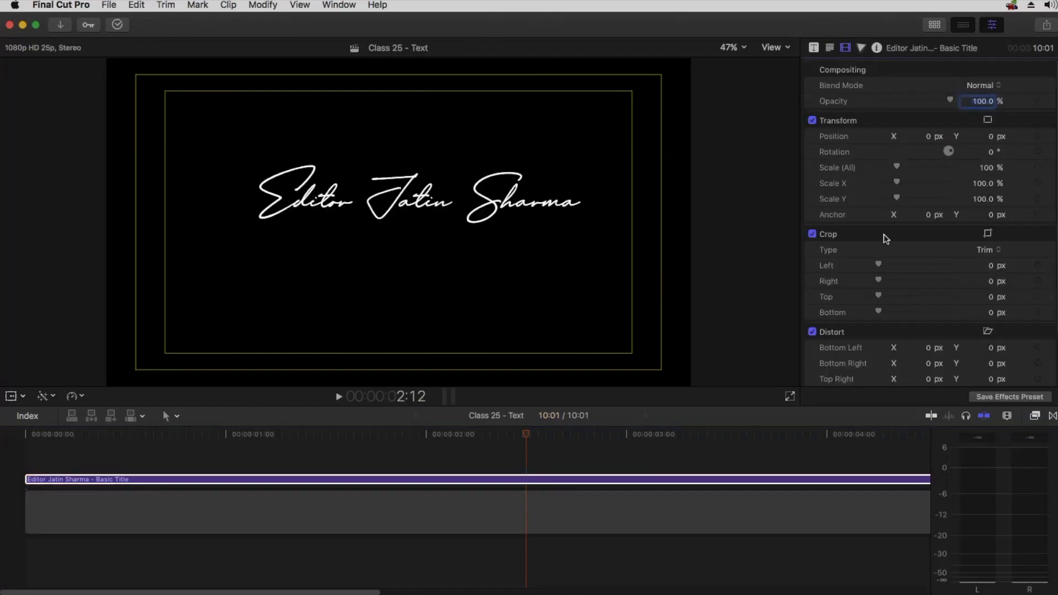
{"action": "left_click_drag", "start_coordinate": [898, 167], "coordinate": [961, 165]}
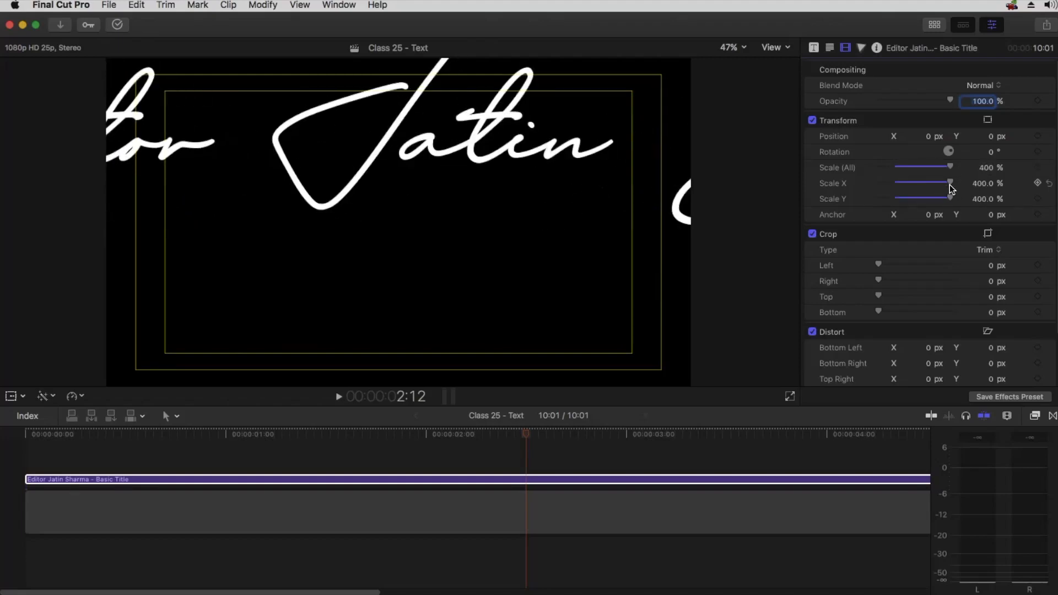
{"action": "left_click_drag", "start_coordinate": [986, 168], "coordinate": [986, 168]}
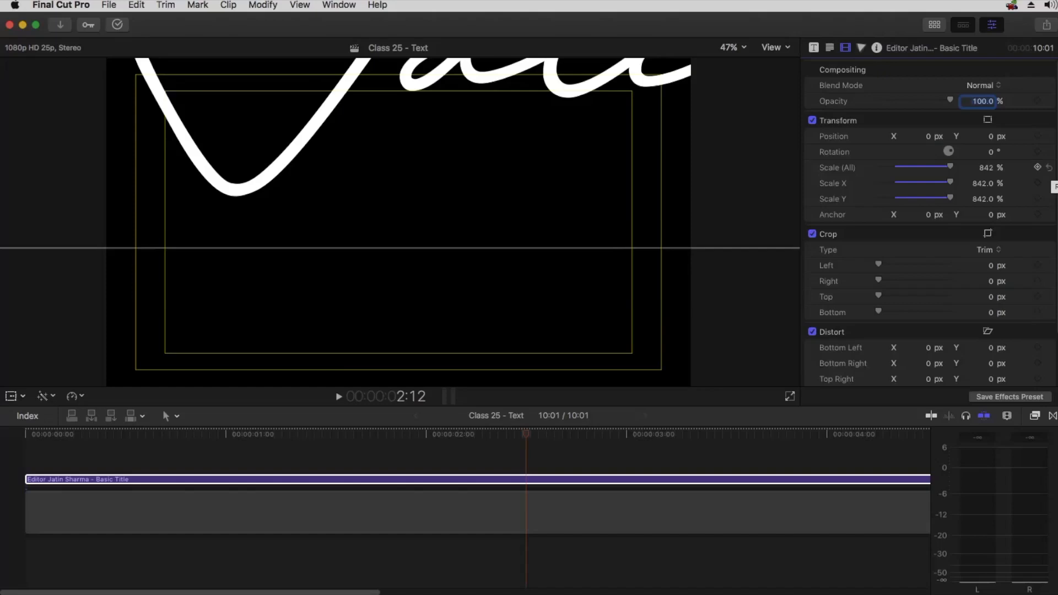
{"action": "left_click", "coordinate": [1049, 167]}
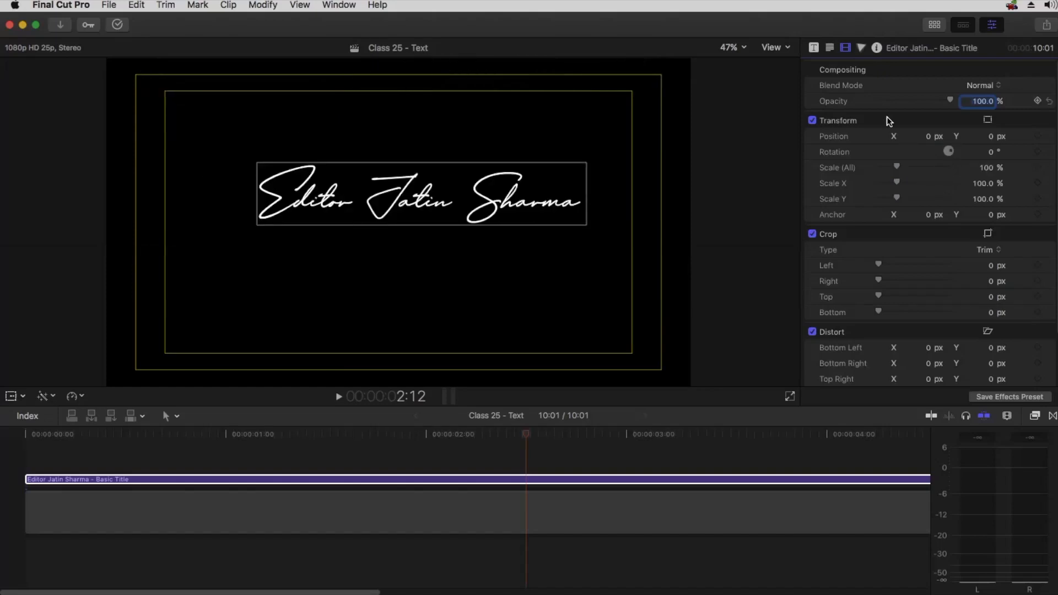
Try scaling the text to 842% in the Text inspector, compare with the Video inspector, and undo the scale change
{"action": "left_click", "coordinate": [830, 47]}
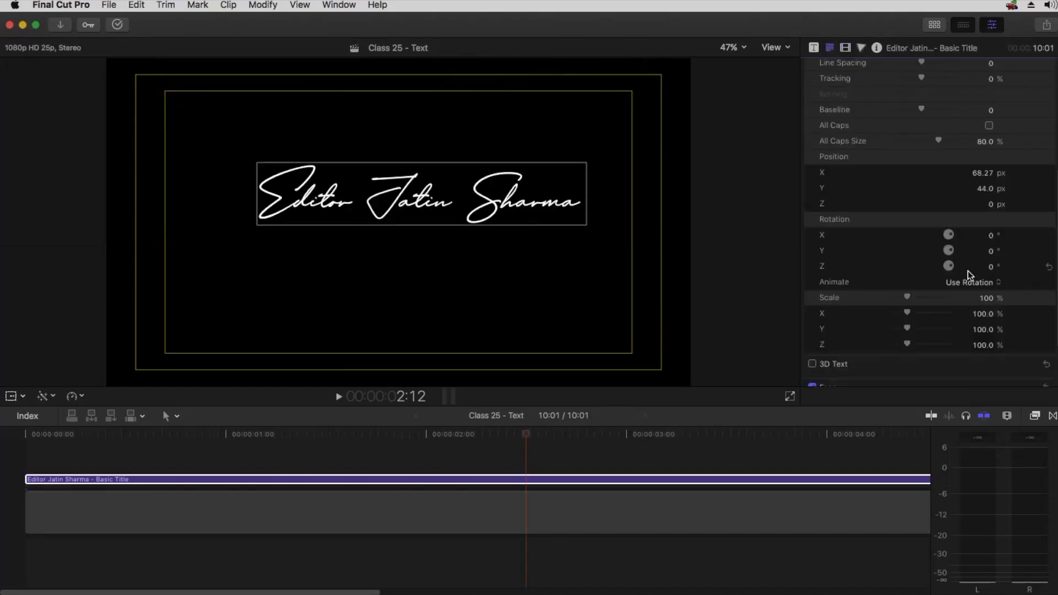
{"action": "left_click_drag", "start_coordinate": [907, 295], "coordinate": [997, 298]}
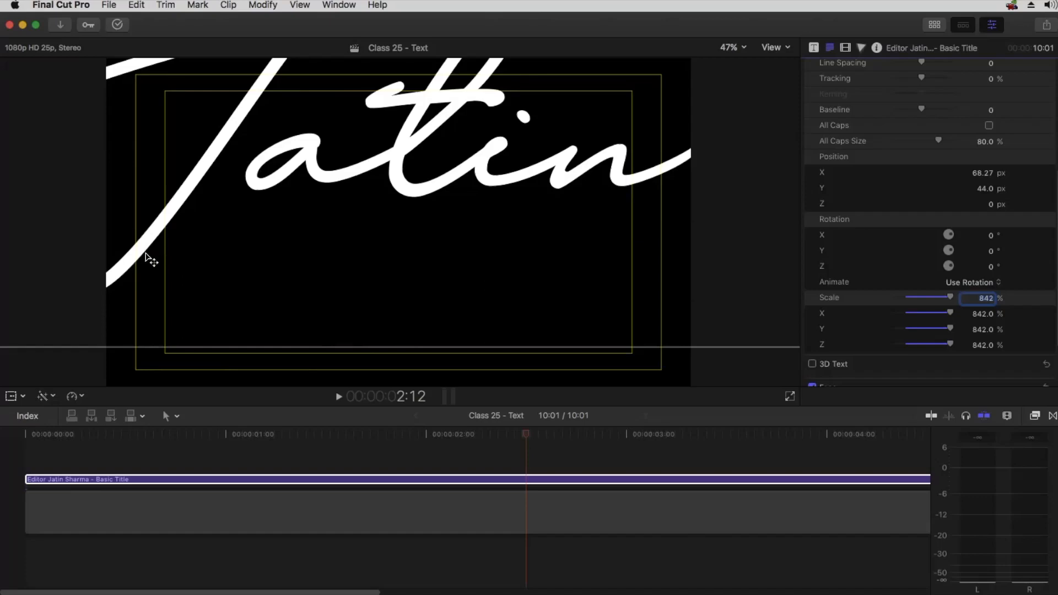
{"action": "left_click", "coordinate": [846, 48]}
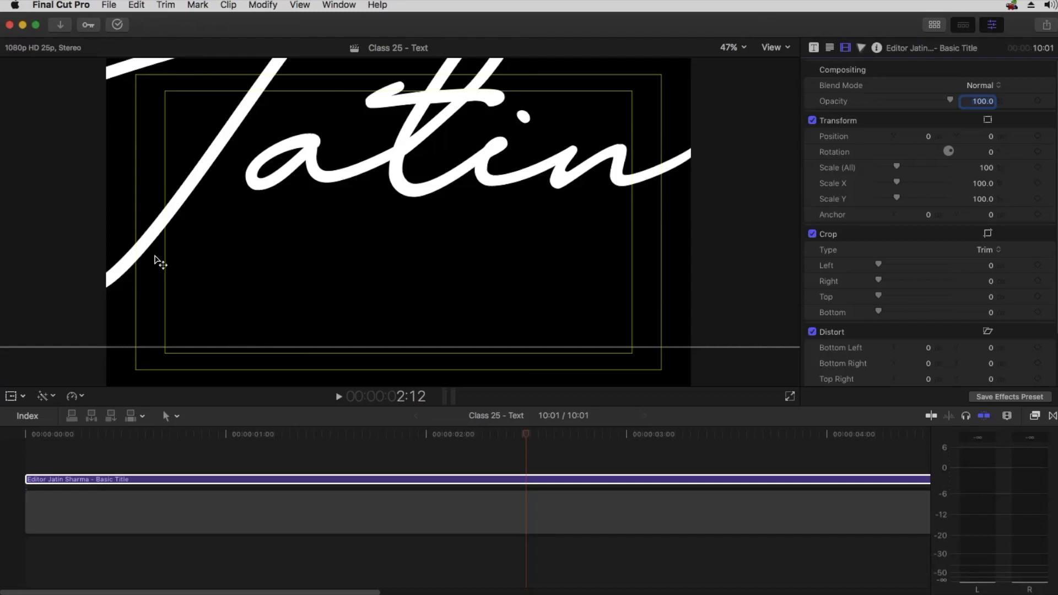
{"action": "left_click", "coordinate": [831, 49]}
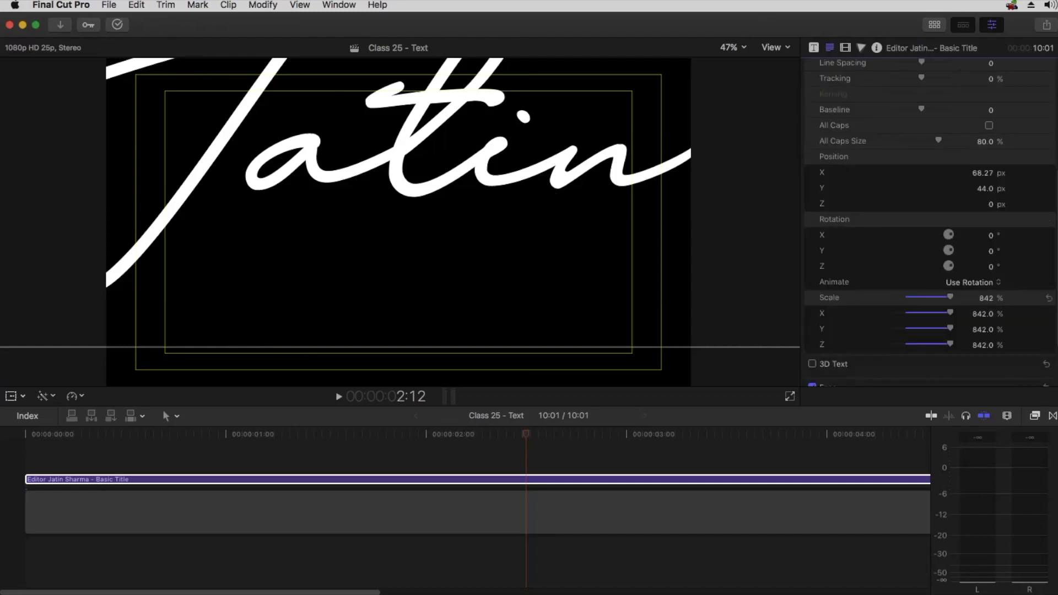
{"action": "key", "text": "super+z"}
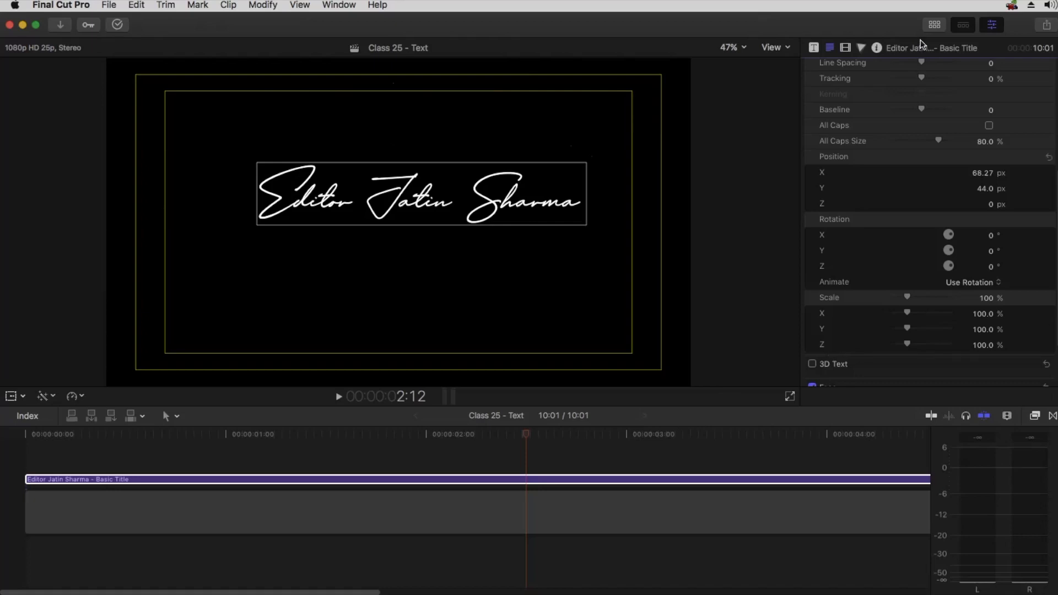
{"action": "left_click", "coordinate": [845, 48]}
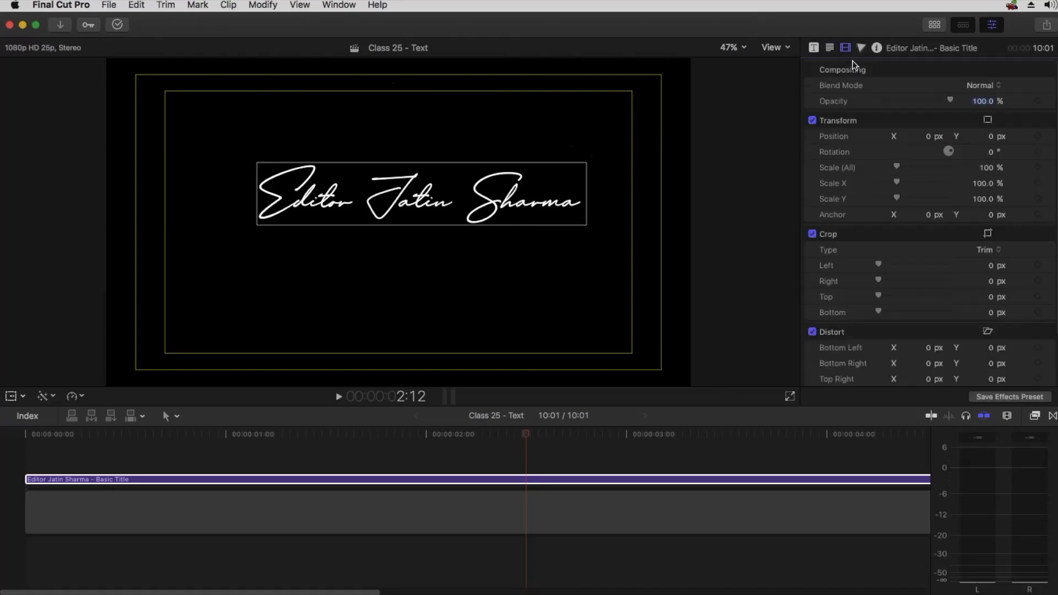
Try setting the title's Scale (All) to 400% in the Video inspector, then reset it
{"action": "left_click", "coordinate": [979, 167]}
{"action": "type", "text": "400"}
{"action": "key", "text": "Return"}
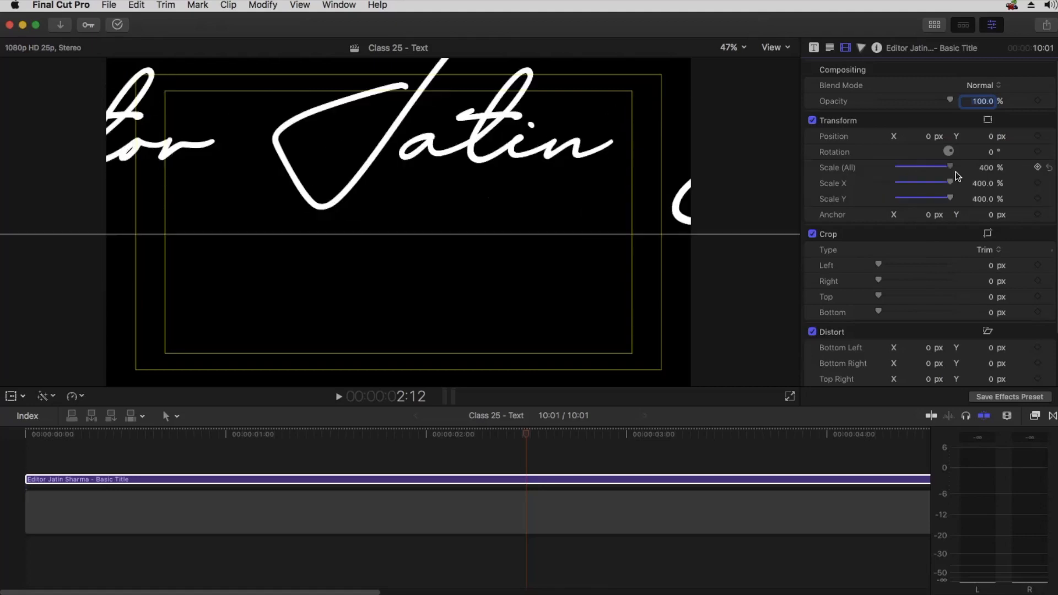
{"action": "left_click", "coordinate": [1049, 168]}
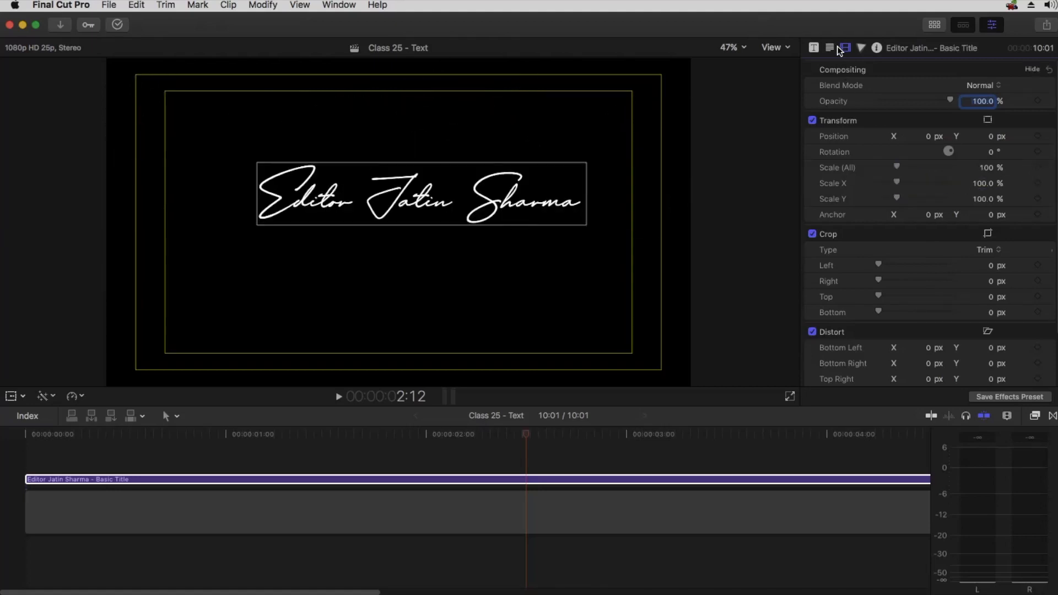
Try stretching the text's Scale X and Scale Y in the Text inspector, resetting each one
{"action": "left_click", "coordinate": [830, 48]}
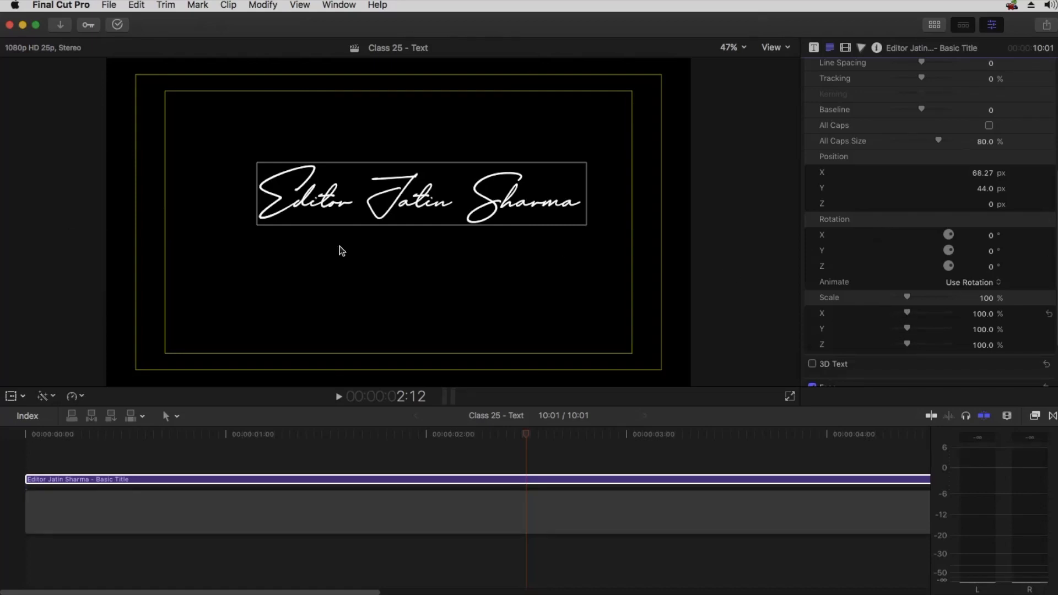
{"action": "left_click_drag", "start_coordinate": [911, 315], "coordinate": [952, 318]}
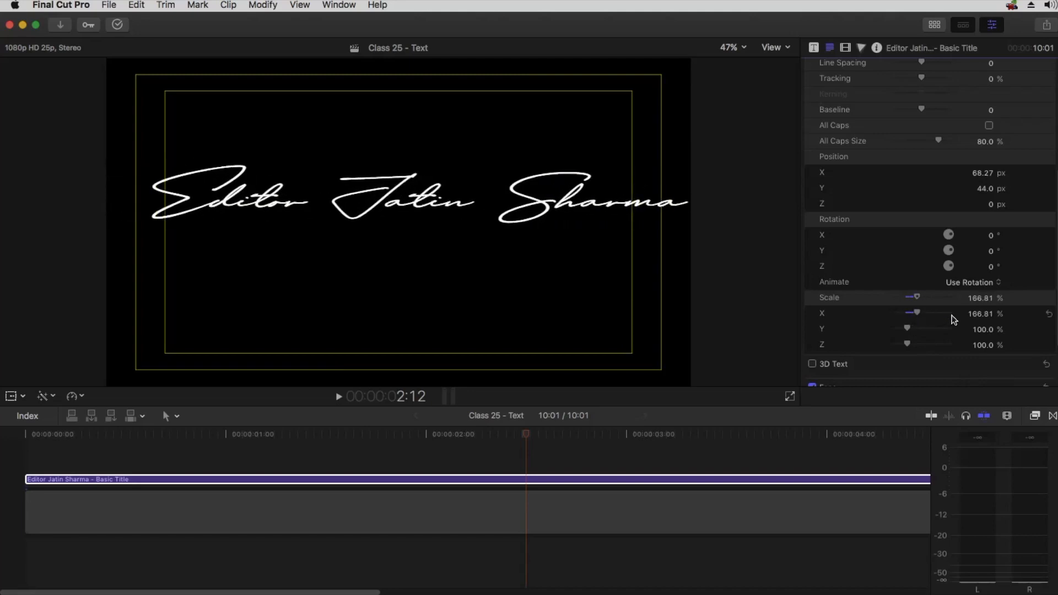
{"action": "left_click", "coordinate": [1047, 313]}
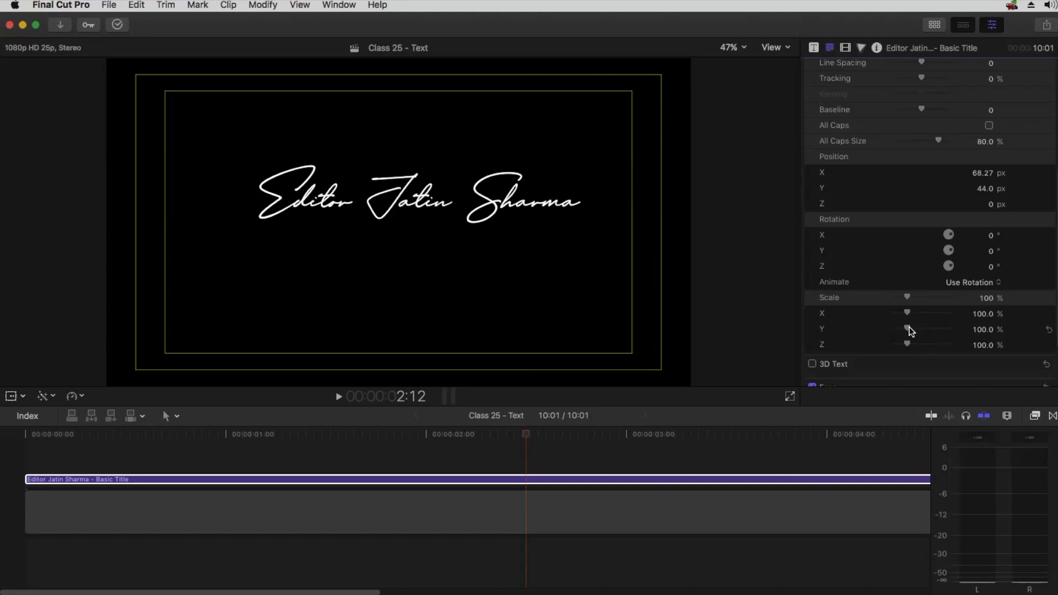
{"action": "left_click_drag", "start_coordinate": [909, 328], "coordinate": [947, 320]}
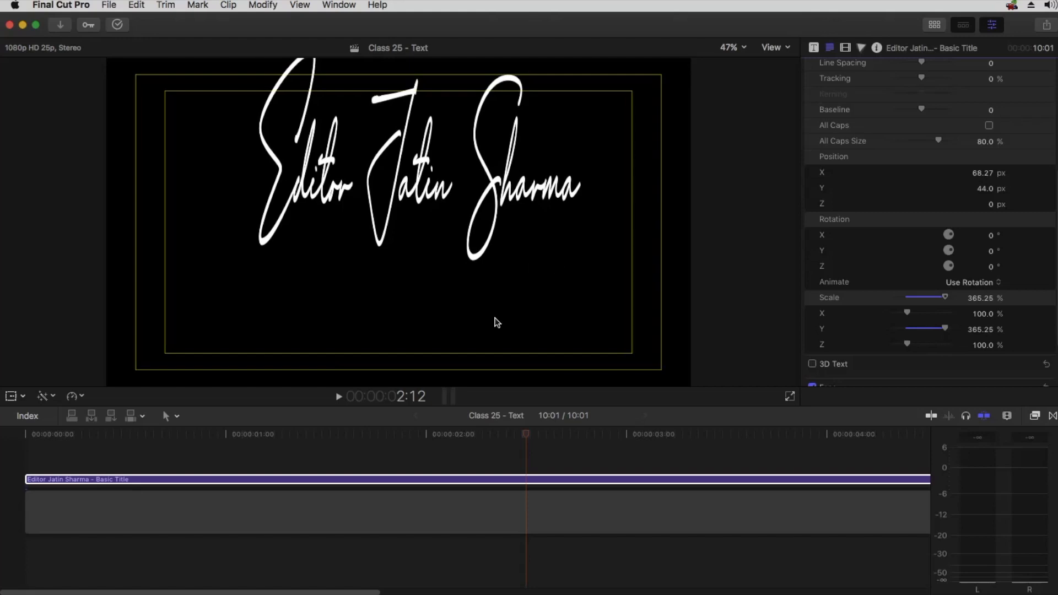
{"action": "left_click_drag", "start_coordinate": [945, 329], "coordinate": [894, 329]}
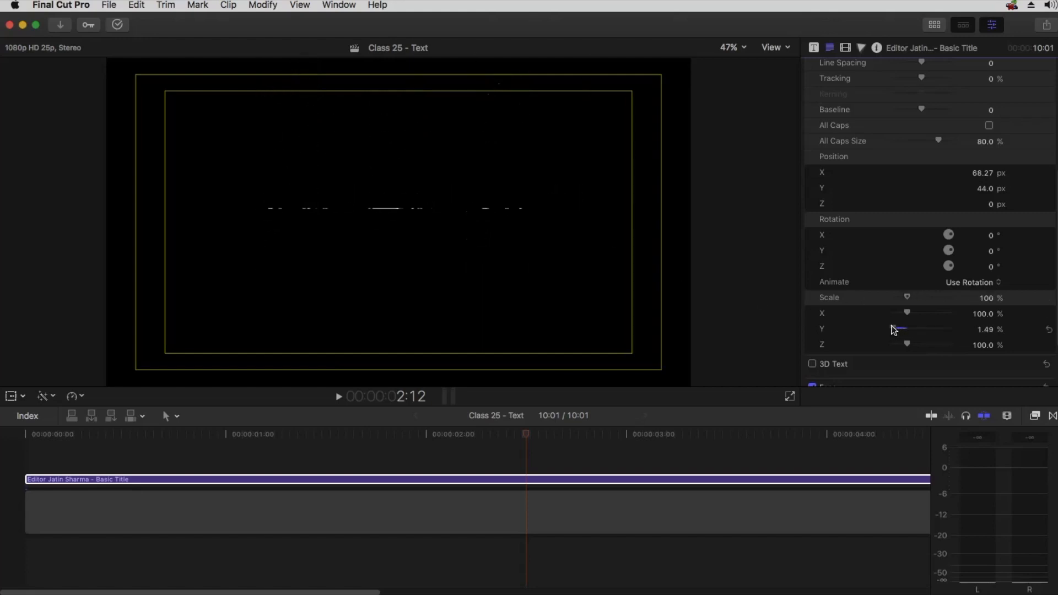
{"action": "left_click", "coordinate": [1048, 330]}
Try shrinking the text's Scale X to 32% and dragging its Scale Z, undoing each change
{"action": "mouse_move", "coordinate": [910, 311]}
{"action": "left_mouse_down"}
{"action": "mouse_move", "coordinate": [954, 312]}
{"action": "mouse_move", "coordinate": [898, 320]}
{"action": "left_mouse_up"}
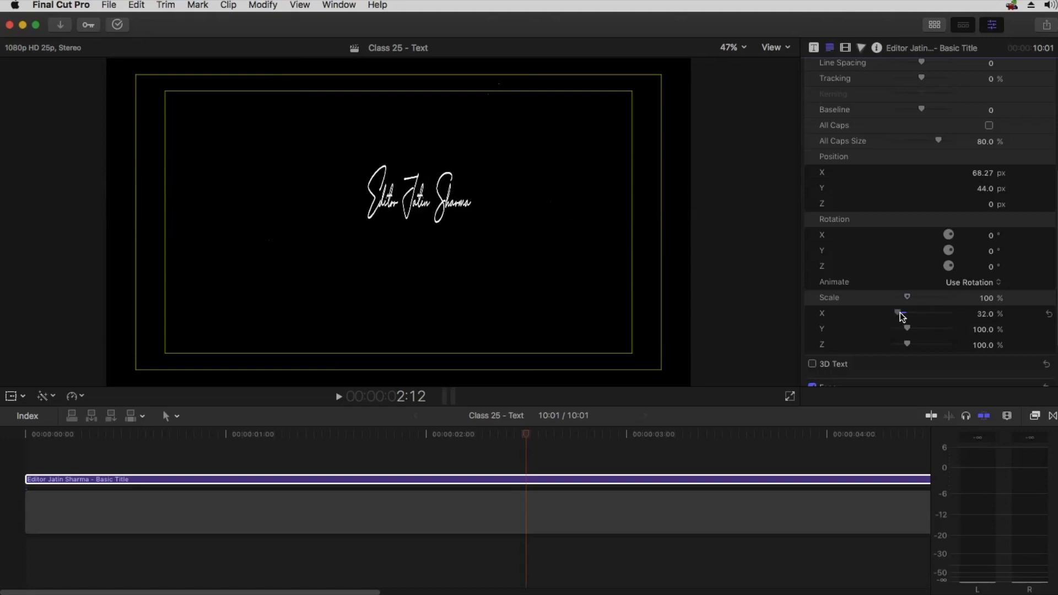
{"action": "key", "text": "super+z"}
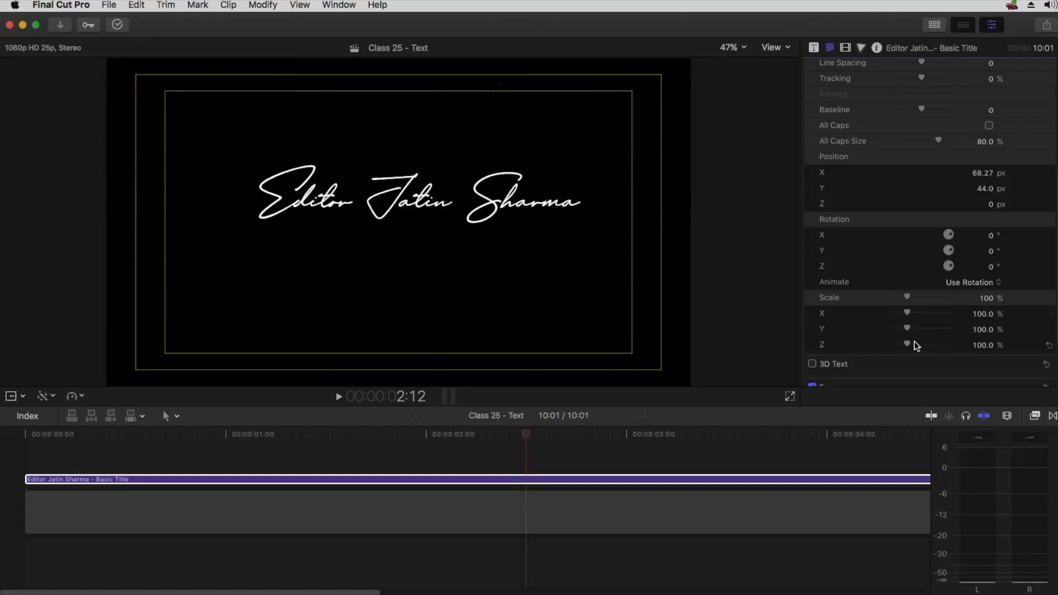
{"action": "mouse_move", "coordinate": [910, 343]}
{"action": "left_mouse_down"}
{"action": "mouse_move", "coordinate": [940, 340]}
{"action": "mouse_move", "coordinate": [890, 343]}
{"action": "mouse_move", "coordinate": [921, 346]}
{"action": "left_mouse_up"}
{"action": "key", "text": "super+z"}
Turn on the Show Horizon overlay in the viewer
{"action": "scroll", "coordinate": [907, 303], "scroll_direction": "up", "scroll_amount": 3}
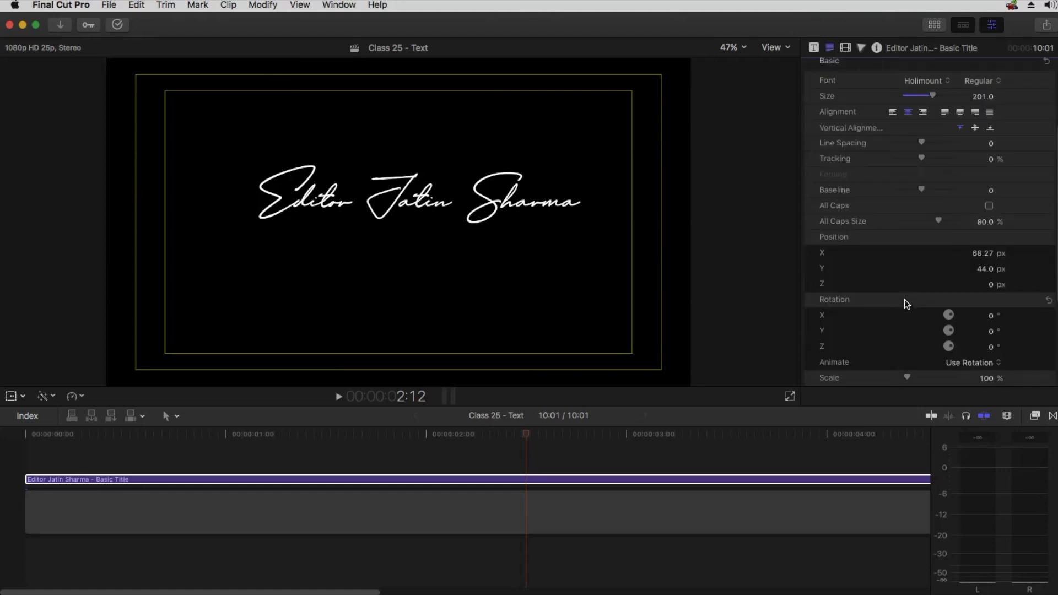
{"action": "scroll", "coordinate": [904, 299], "scroll_direction": "up", "scroll_amount": 3}
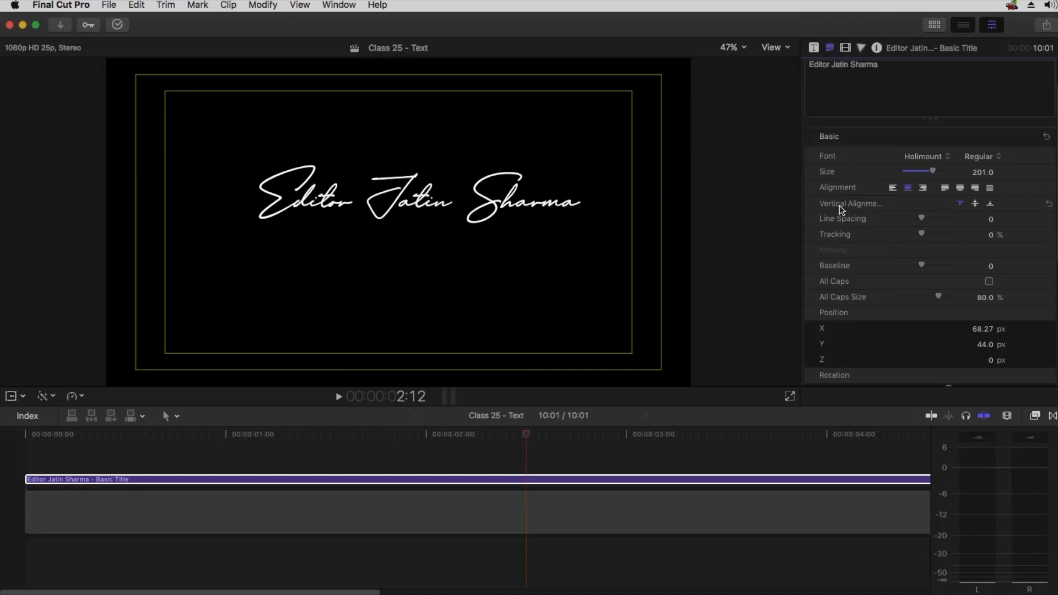
{"action": "left_click", "coordinate": [772, 48]}
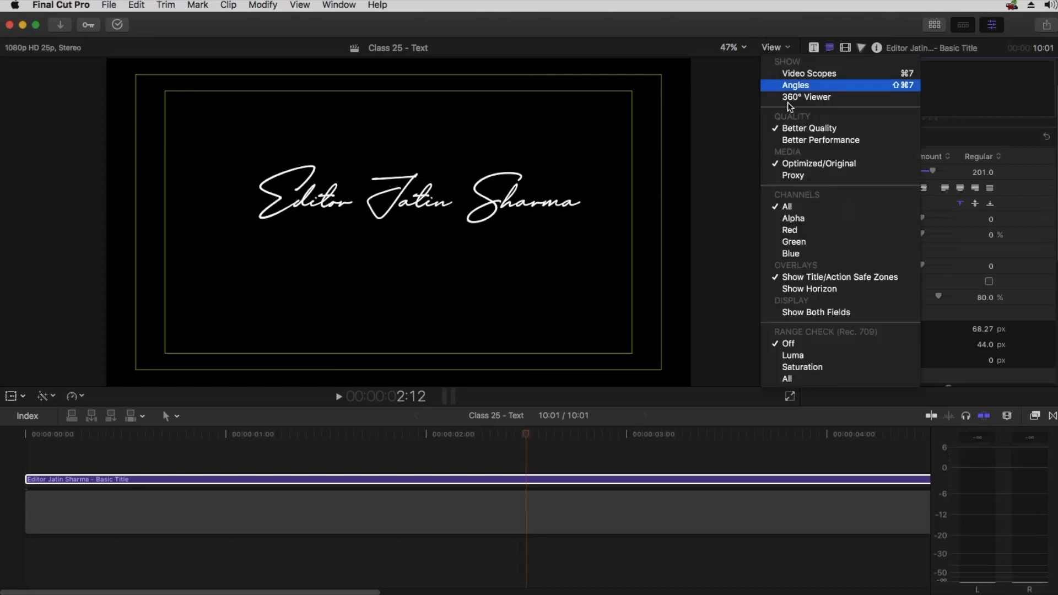
{"action": "left_click", "coordinate": [822, 288]}
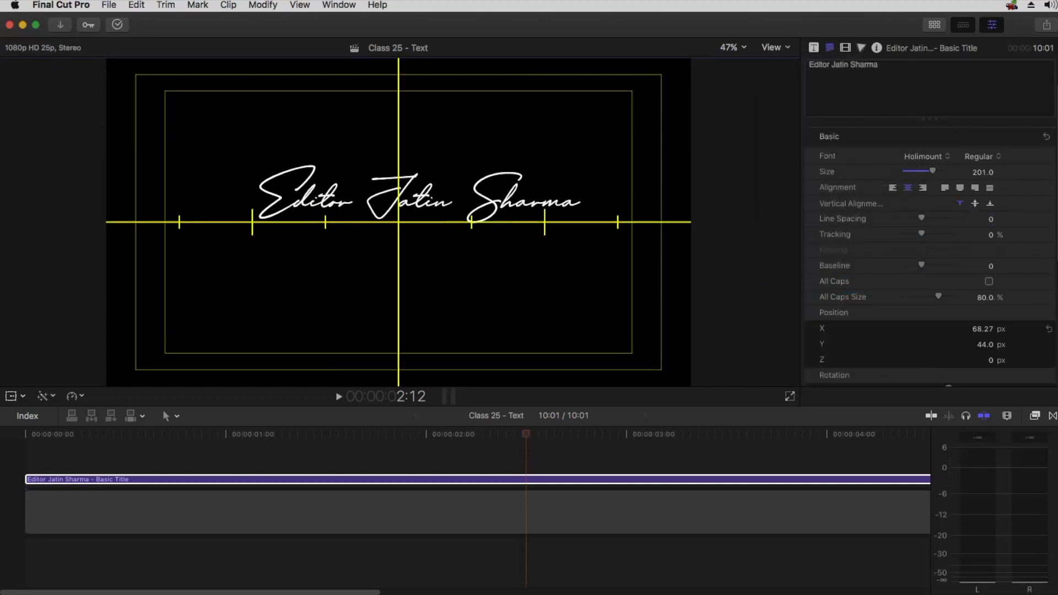
Reset the text's Position X and Y to 0 and try the vertical alignment options
{"action": "left_click", "coordinate": [1049, 328]}
{"action": "left_click", "coordinate": [1048, 345]}
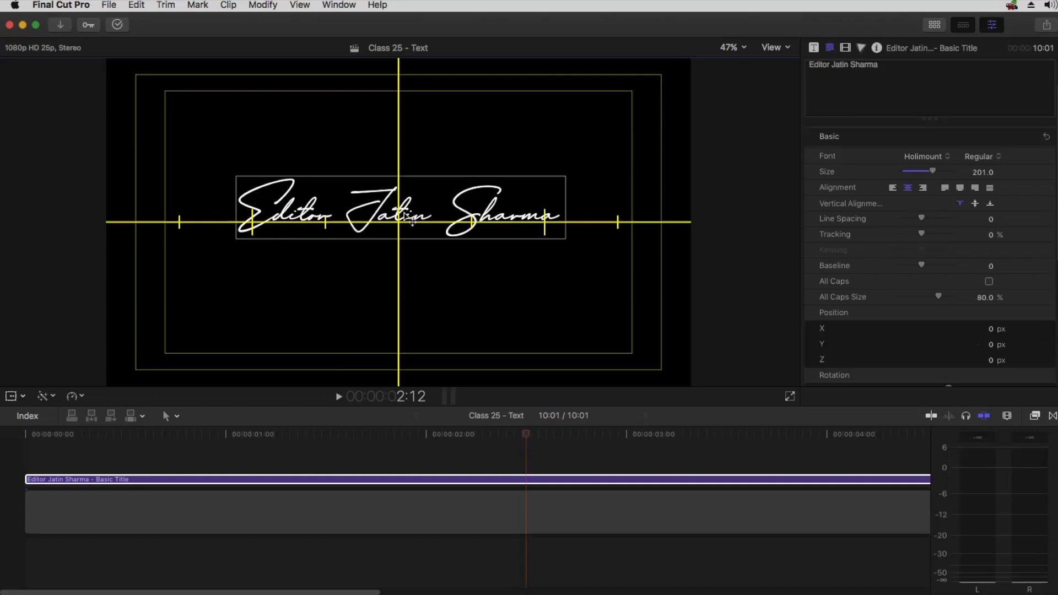
{"action": "left_click", "coordinate": [960, 204]}
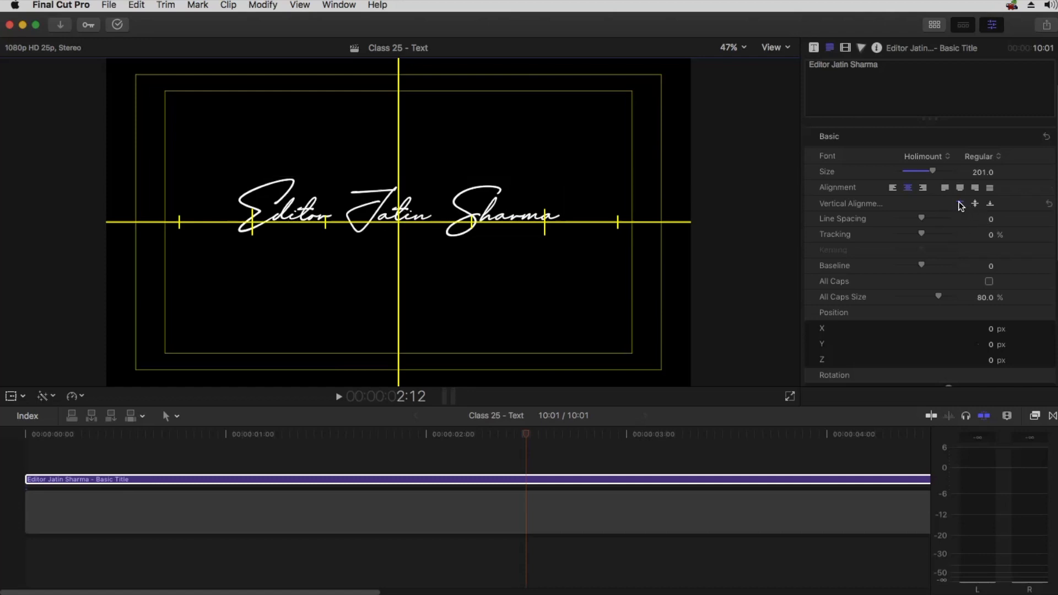
{"action": "left_click", "coordinate": [991, 205]}
{"action": "left_click", "coordinate": [975, 205]}
Try dragging the text's Position Y and Line Spacing values, comparing inspectors and resetting both
{"action": "left_click", "coordinate": [881, 88]}
{"action": "key", "text": "super+a"}
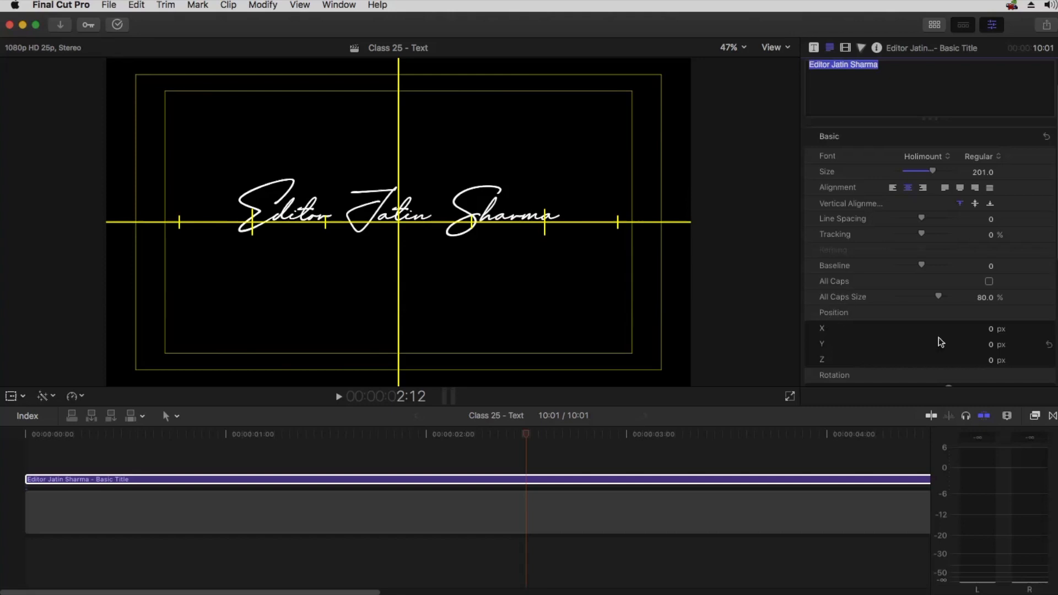
{"action": "left_click_drag", "start_coordinate": [994, 345], "coordinate": [991, 358]}
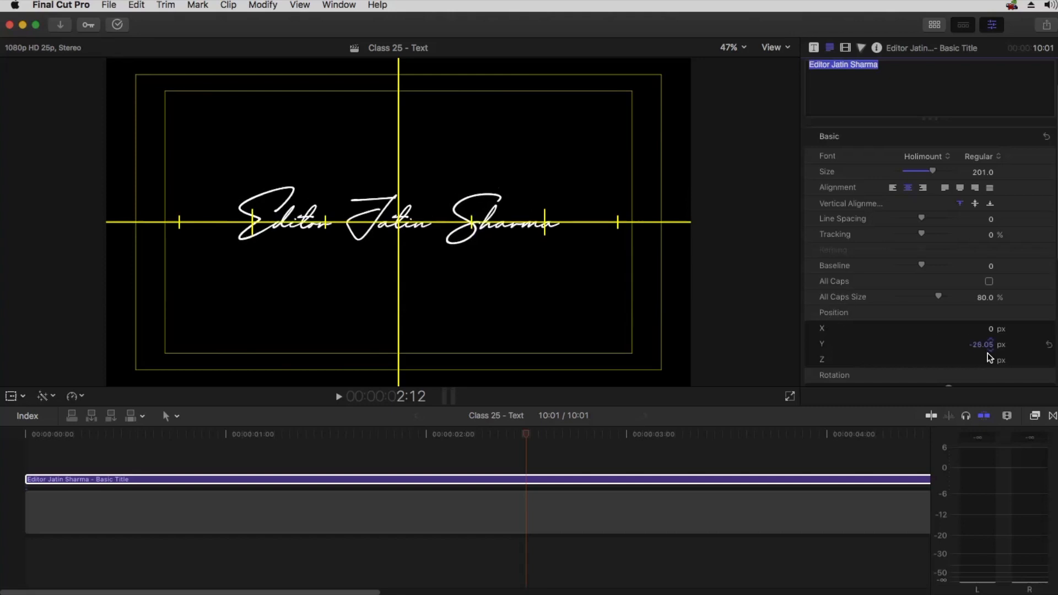
{"action": "left_click", "coordinate": [845, 48]}
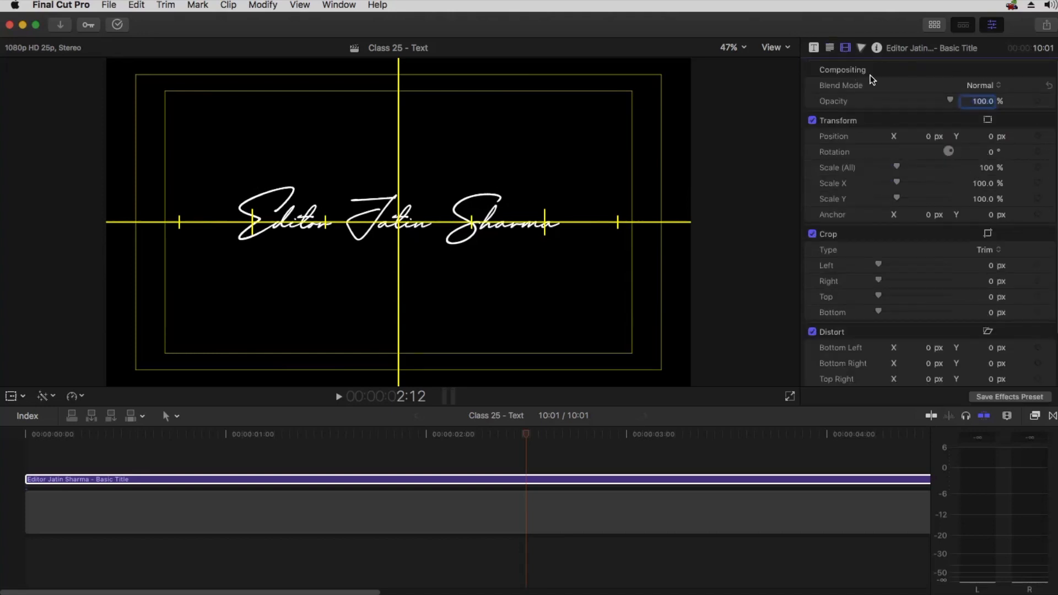
{"action": "left_click", "coordinate": [829, 48]}
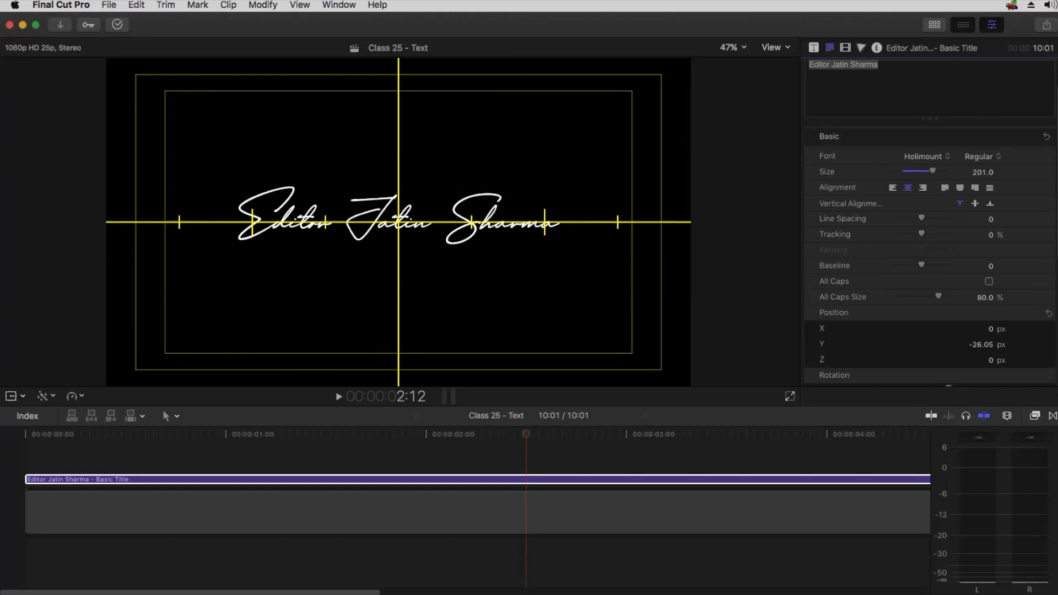
{"action": "left_click", "coordinate": [1049, 345]}
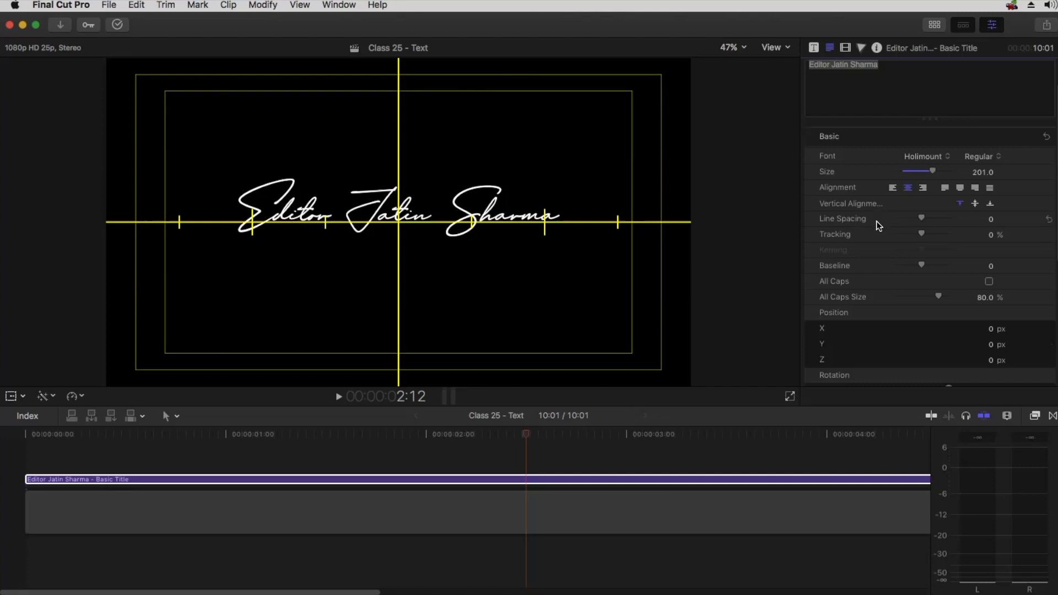
{"action": "left_click_drag", "start_coordinate": [918, 218], "coordinate": [957, 220]}
{"action": "left_click", "coordinate": [1049, 218]}
Add a second text line reading Online Editing Classes below Editor Jatin Sharma
{"action": "left_click", "coordinate": [841, 88]}
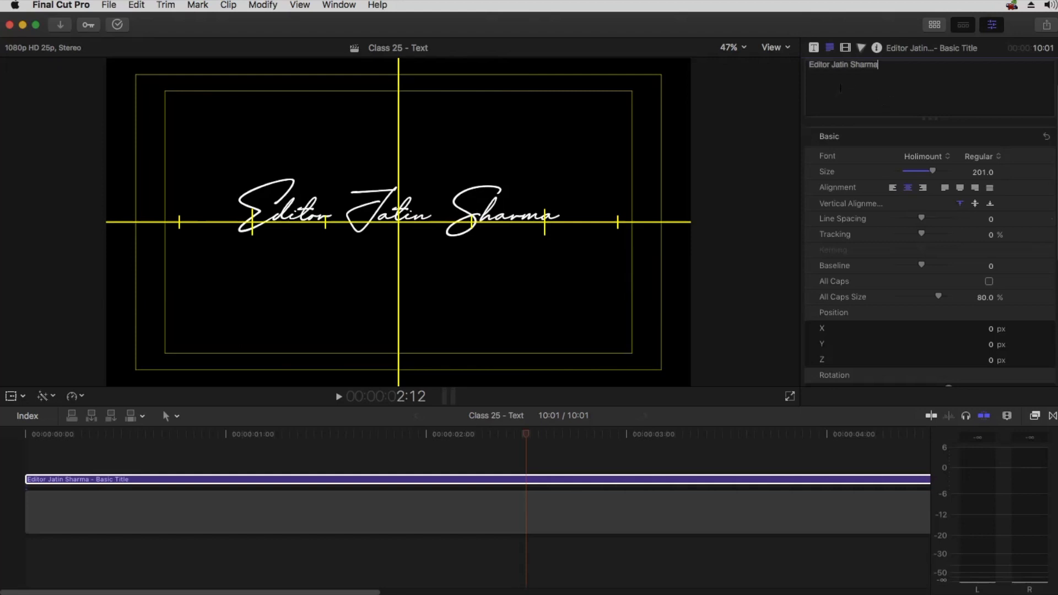
{"action": "left_click_drag", "start_coordinate": [815, 65], "coordinate": [863, 68]}
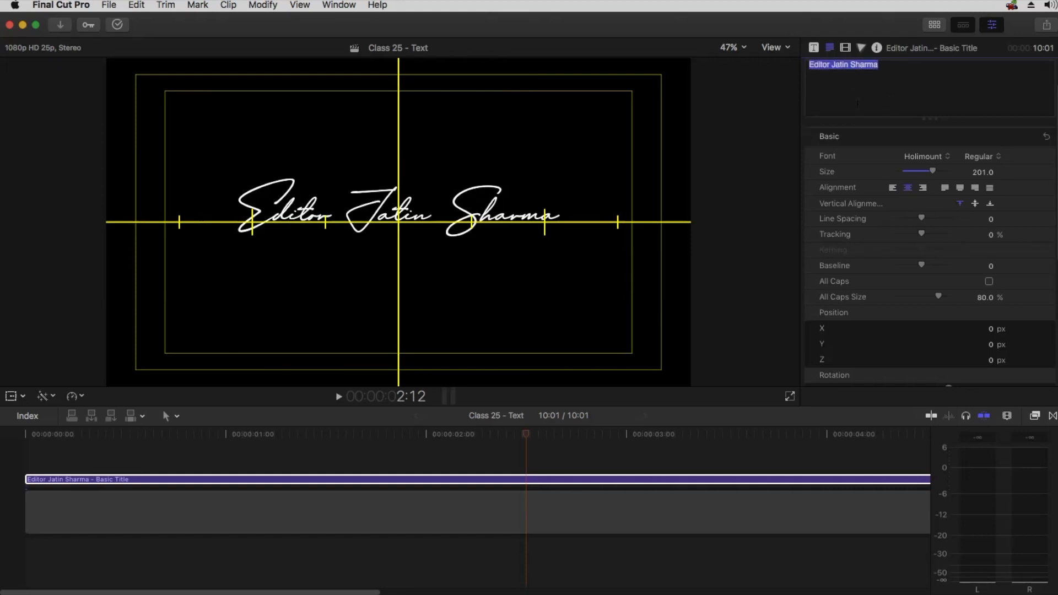
{"action": "left_click", "coordinate": [899, 68]}
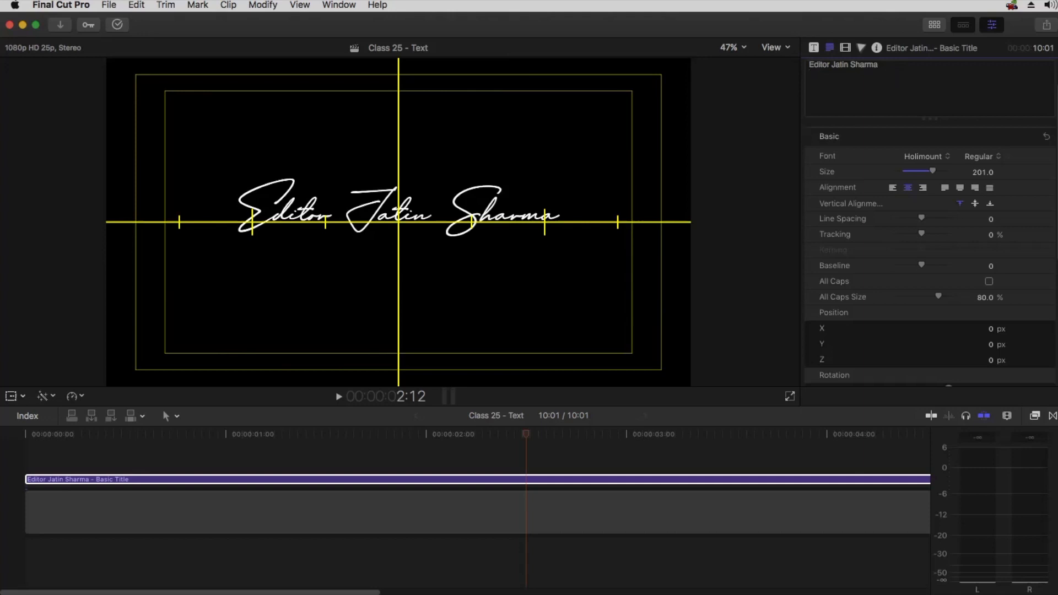
{"action": "key", "text": "Return"}
{"action": "type", "text": "Online Editing"}
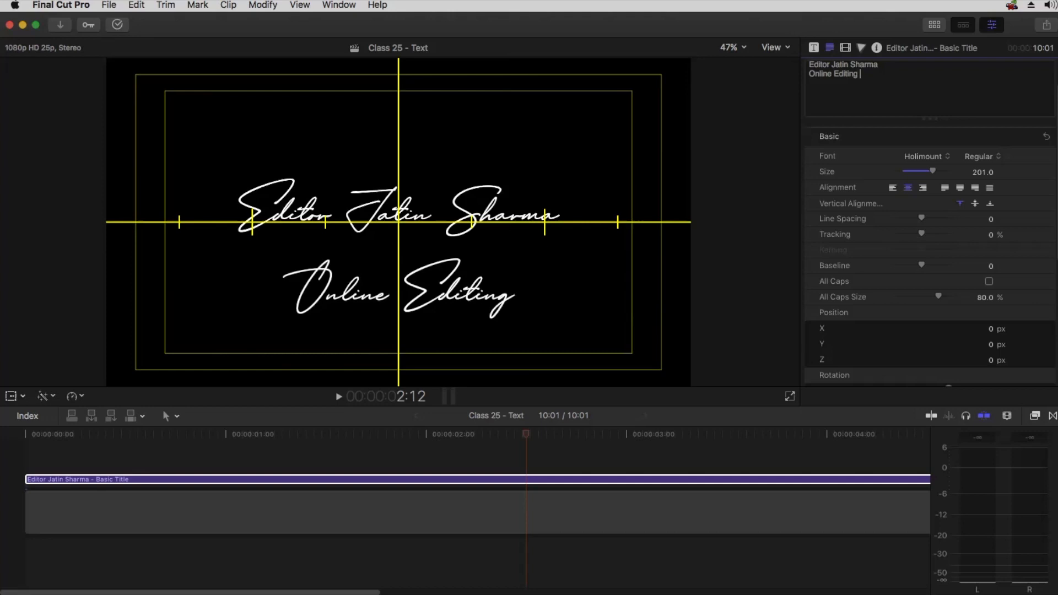
{"action": "type", "text": " Classes"}
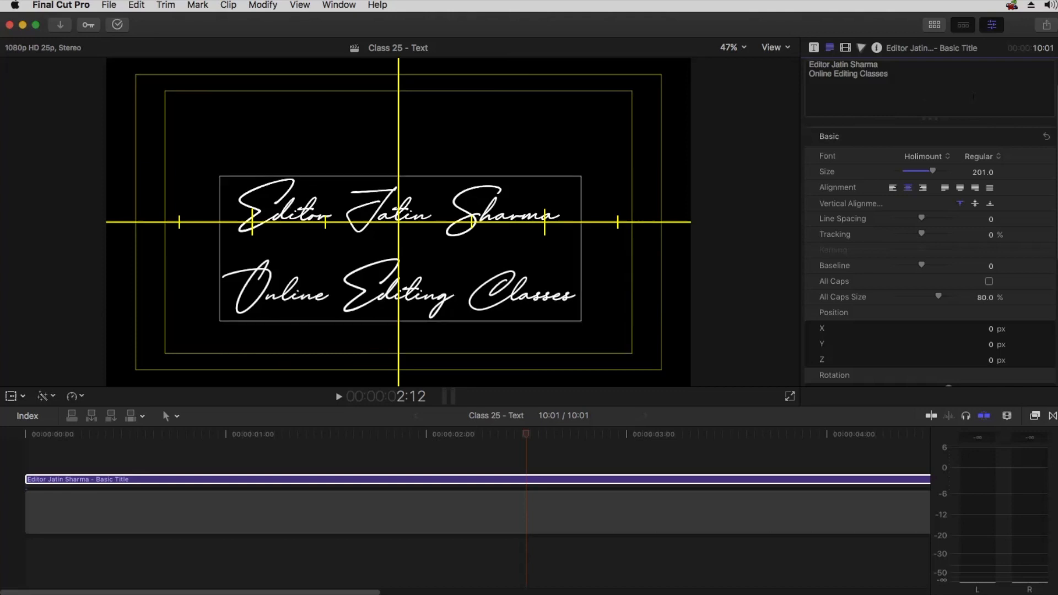
Set the second line's font to Impact and size to 64, then try nudging its Position Y and undo
{"action": "left_click_drag", "start_coordinate": [889, 73], "coordinate": [809, 74]}
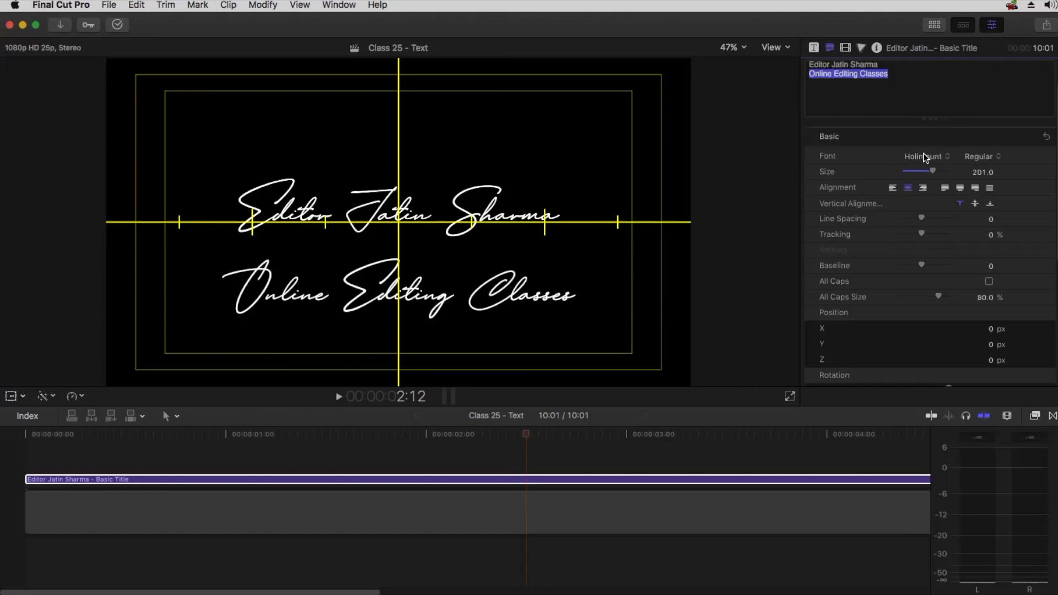
{"action": "left_click", "coordinate": [924, 156]}
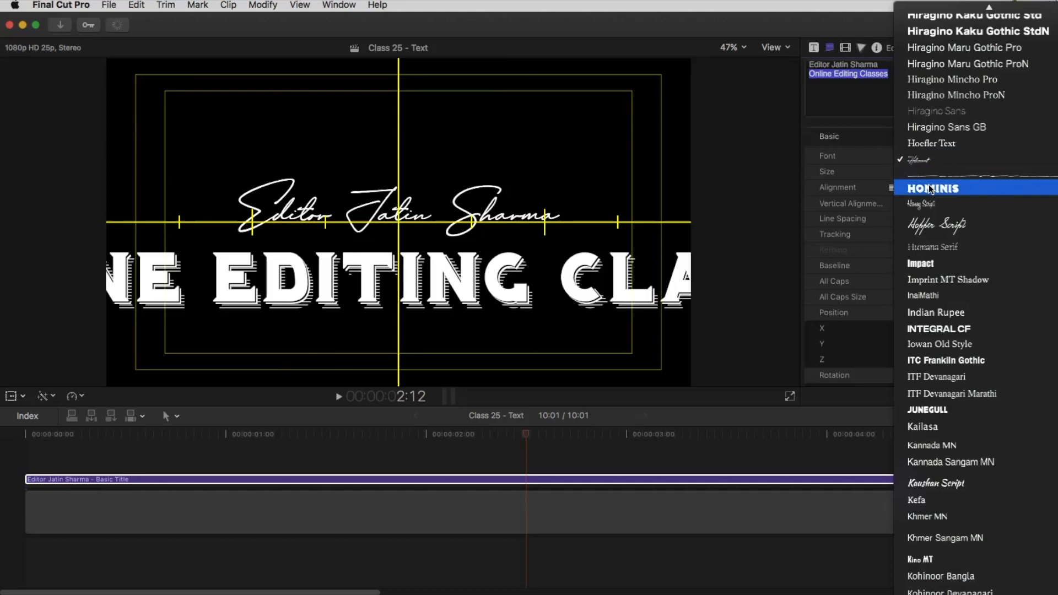
{"action": "left_click", "coordinate": [924, 264]}
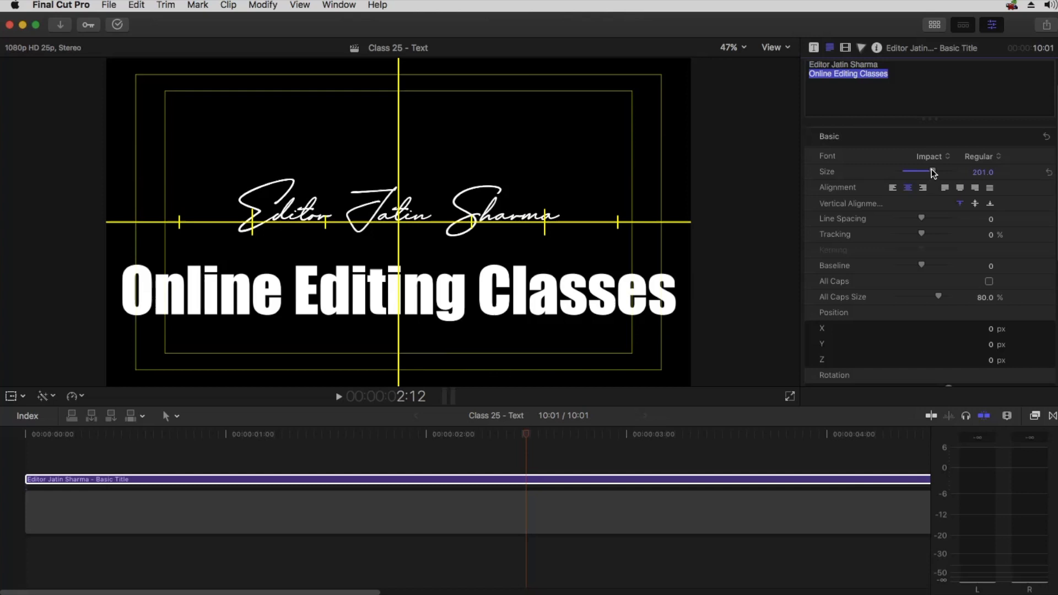
{"action": "left_click_drag", "start_coordinate": [931, 172], "coordinate": [903, 172]}
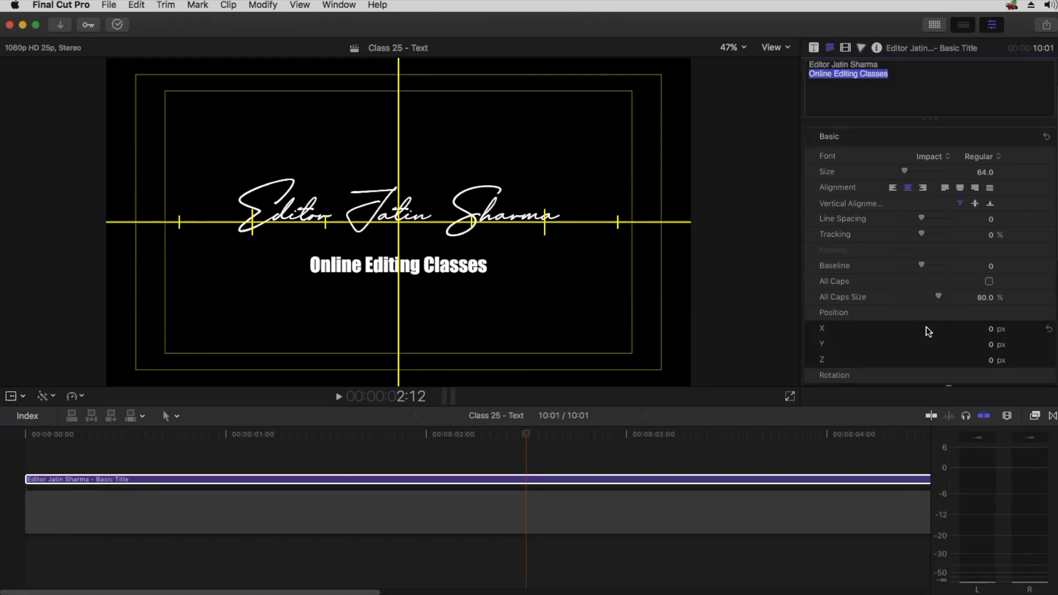
{"action": "left_click_drag", "start_coordinate": [994, 348], "coordinate": [994, 348]}
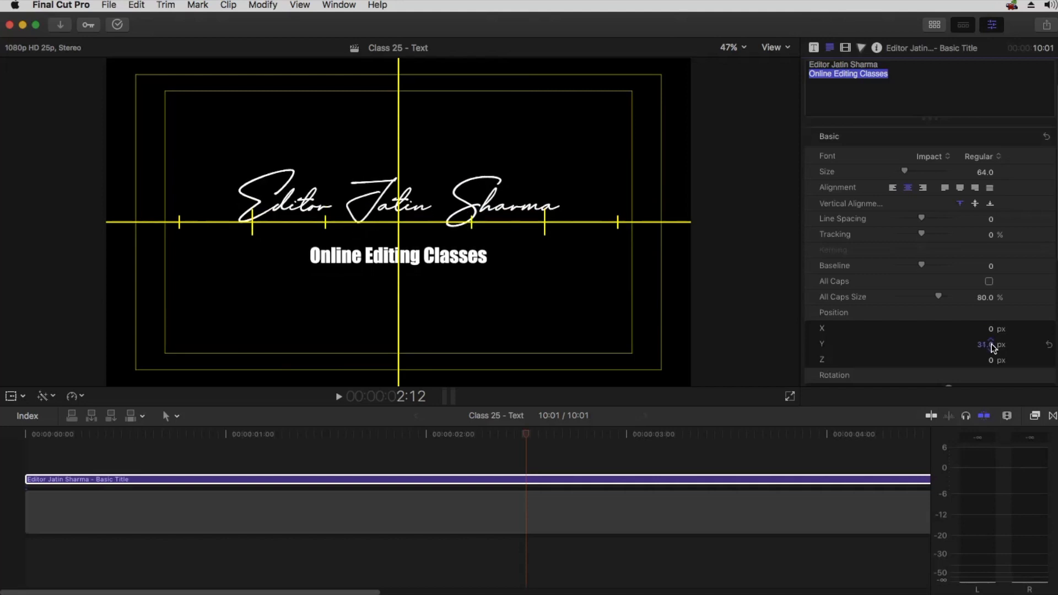
{"action": "key", "text": "super+z"}
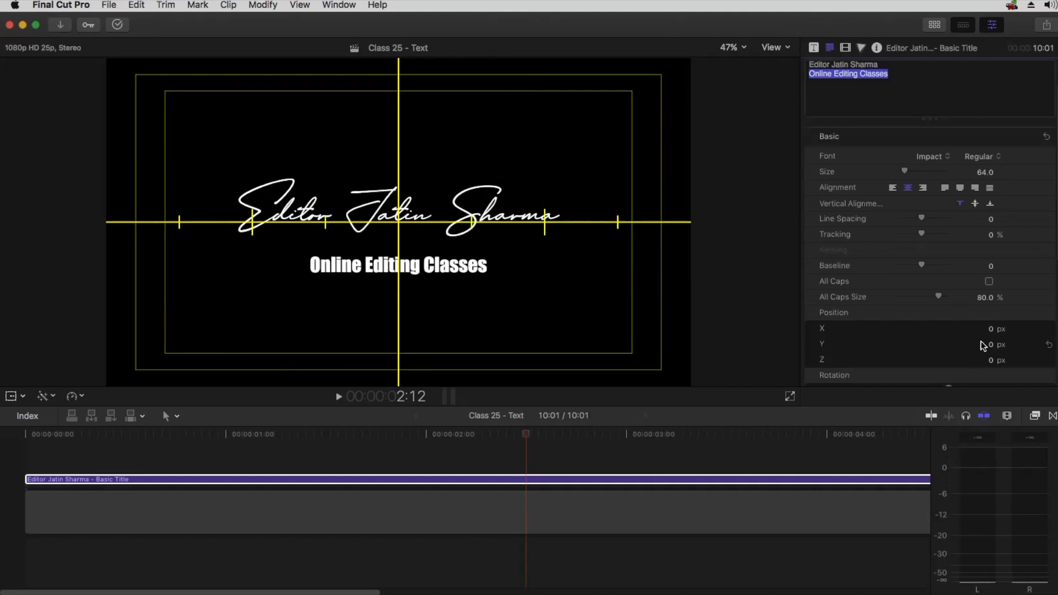
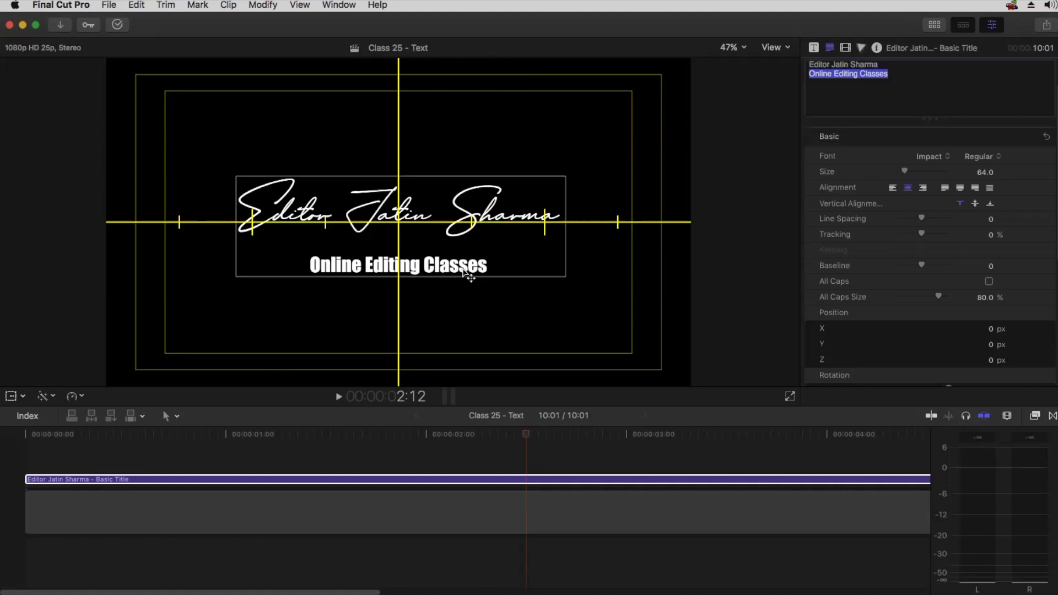
Try adding the Drifting title above the Basic Title, previewing it with the Basic Title disabled, then delete it
{"action": "left_click", "coordinate": [934, 24]}
{"action": "left_click_drag", "start_coordinate": [232, 234], "coordinate": [520, 463]}
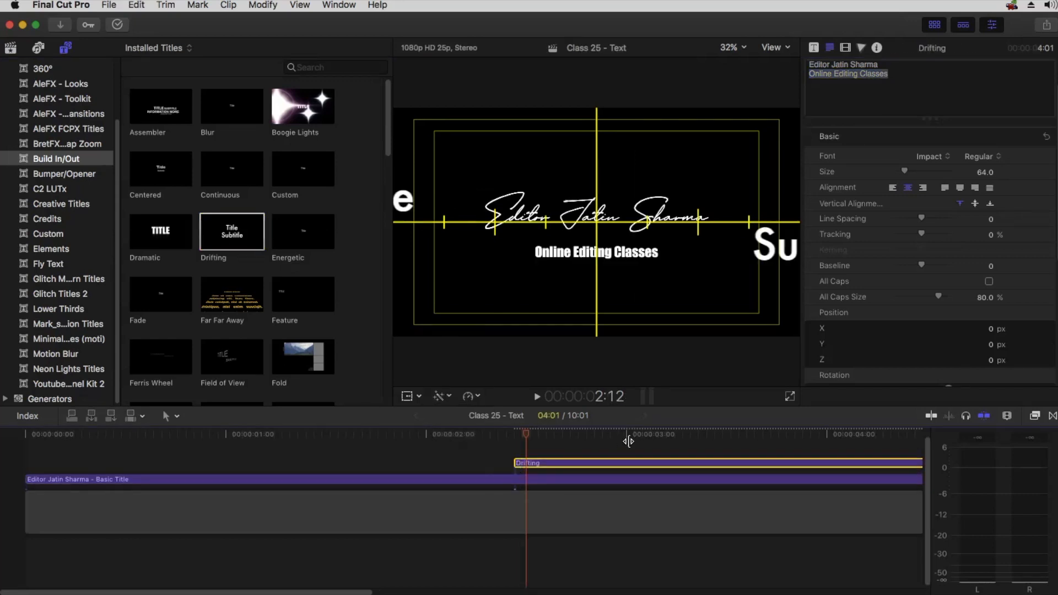
{"action": "left_click", "coordinate": [521, 483]}
{"action": "key", "text": "v"}
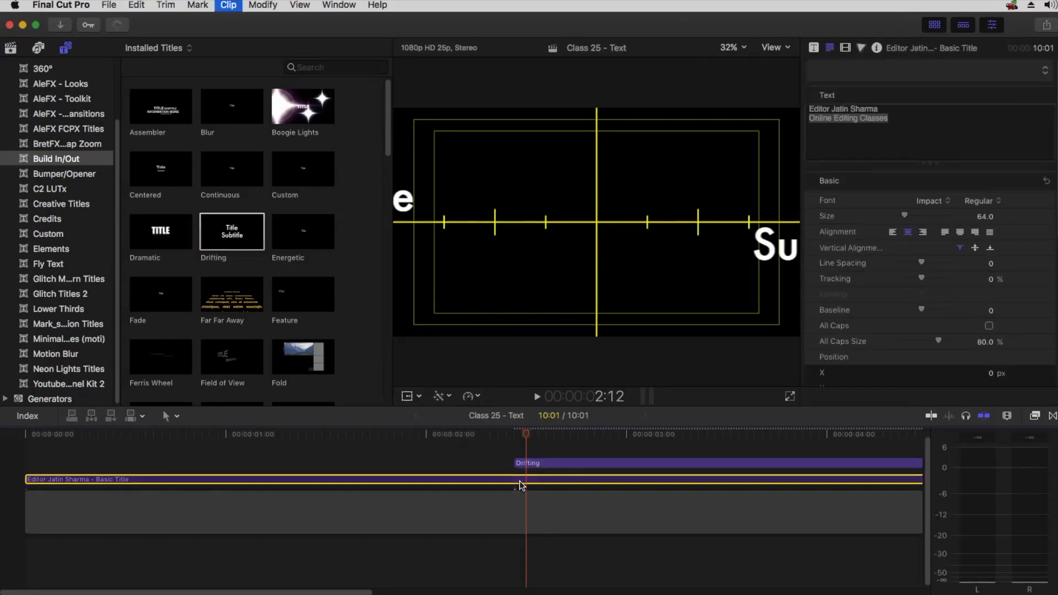
{"action": "left_click", "coordinate": [572, 430]}
{"action": "left_click", "coordinate": [638, 430]}
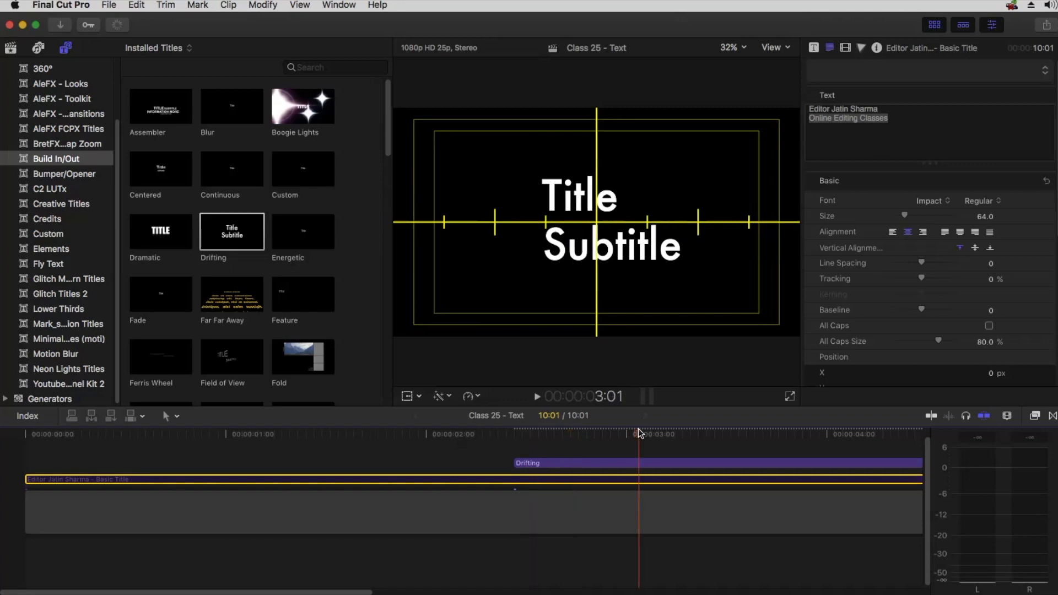
{"action": "left_click", "coordinate": [572, 184]}
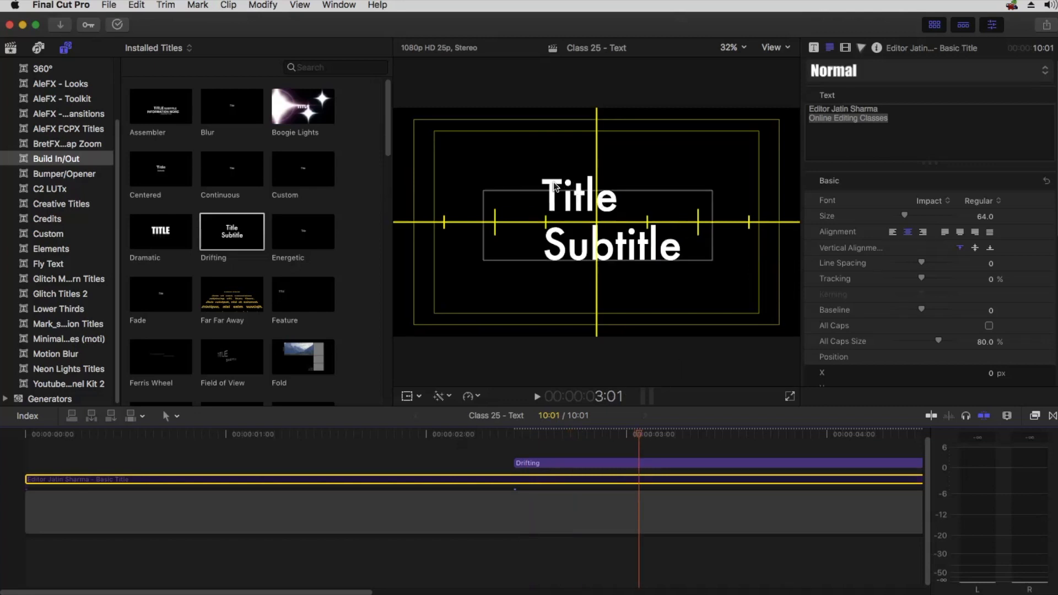
{"action": "left_click", "coordinate": [556, 187]}
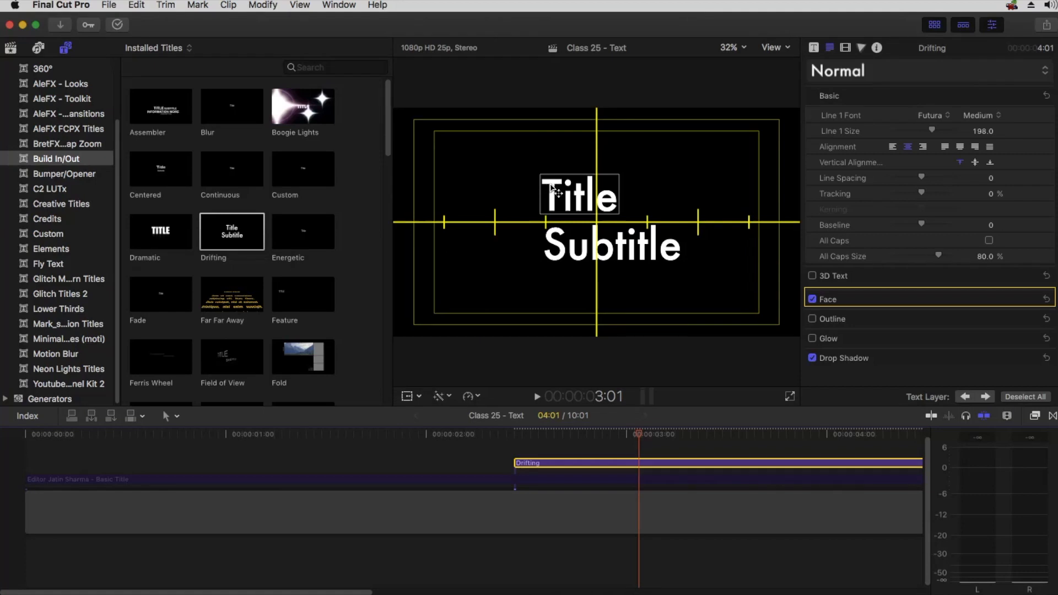
{"action": "left_click", "coordinate": [584, 251]}
{"action": "key", "text": "Delete"}
{"action": "left_click", "coordinate": [598, 481]}
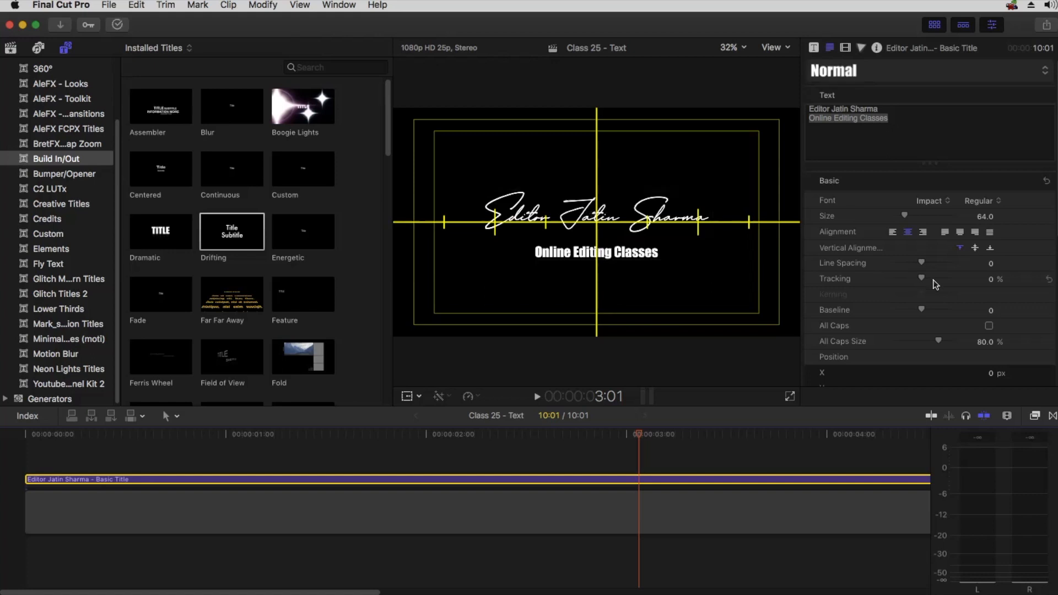
Delete the second text line, Online Editing Classes, from the Basic Title
{"action": "scroll", "coordinate": [925, 265], "scroll_direction": "down", "scroll_amount": 3}
{"action": "scroll", "coordinate": [925, 265], "scroll_direction": "down", "scroll_amount": 2}
{"action": "left_click_drag", "start_coordinate": [990, 271], "coordinate": [991, 264]}
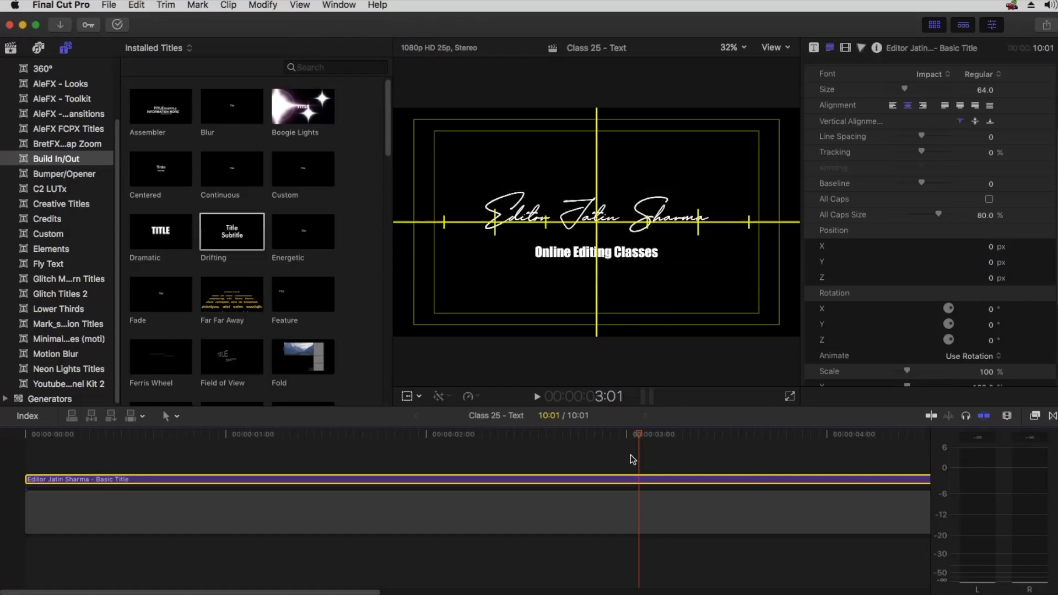
{"action": "scroll", "coordinate": [879, 132], "scroll_direction": "up", "scroll_amount": 5}
{"action": "left_click_drag", "start_coordinate": [888, 119], "coordinate": [793, 123]}
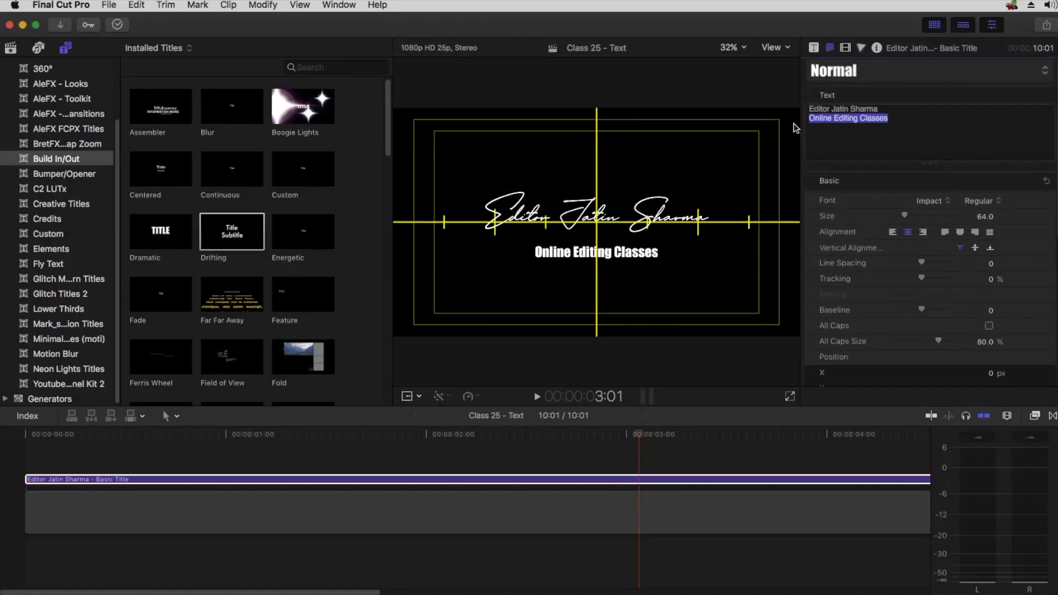
{"action": "key", "text": "BackSpace"}
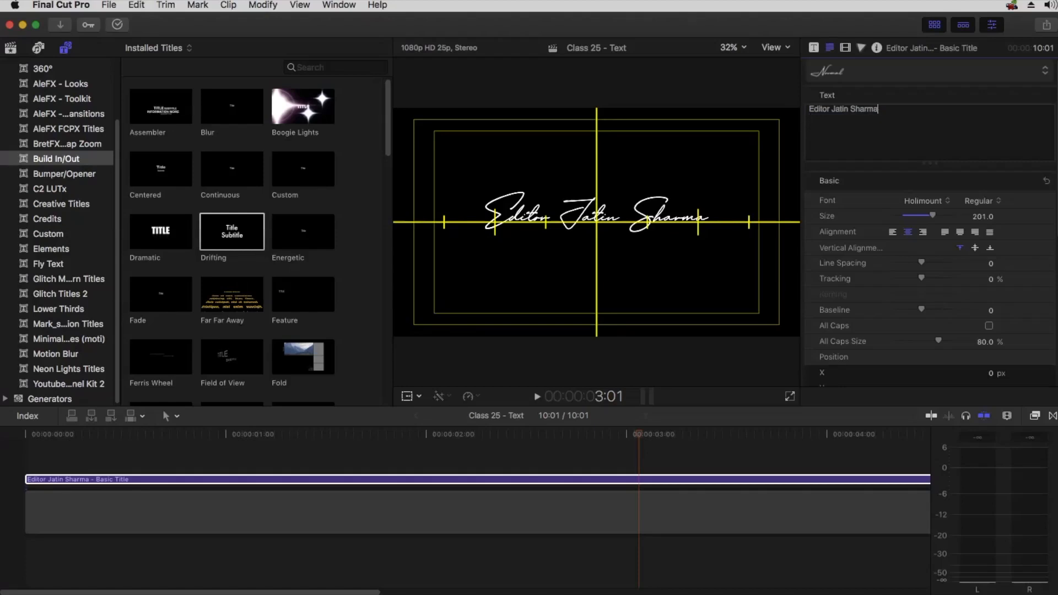
Copy the Basic Title clip, paste it at the start of the timeline, and undo the paste
{"action": "left_click", "coordinate": [661, 480]}
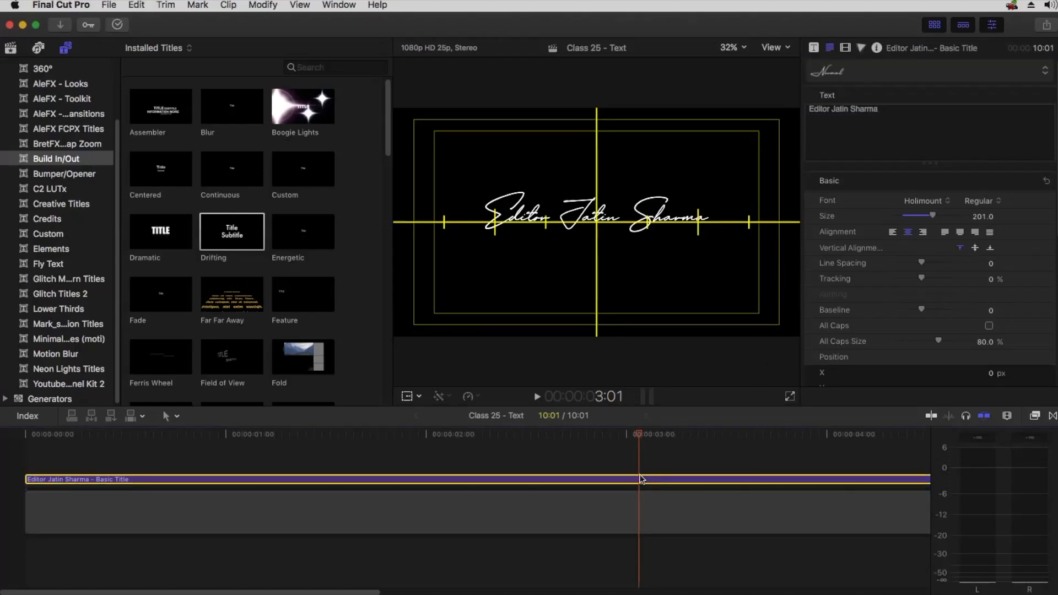
{"action": "left_click", "coordinate": [140, 6]}
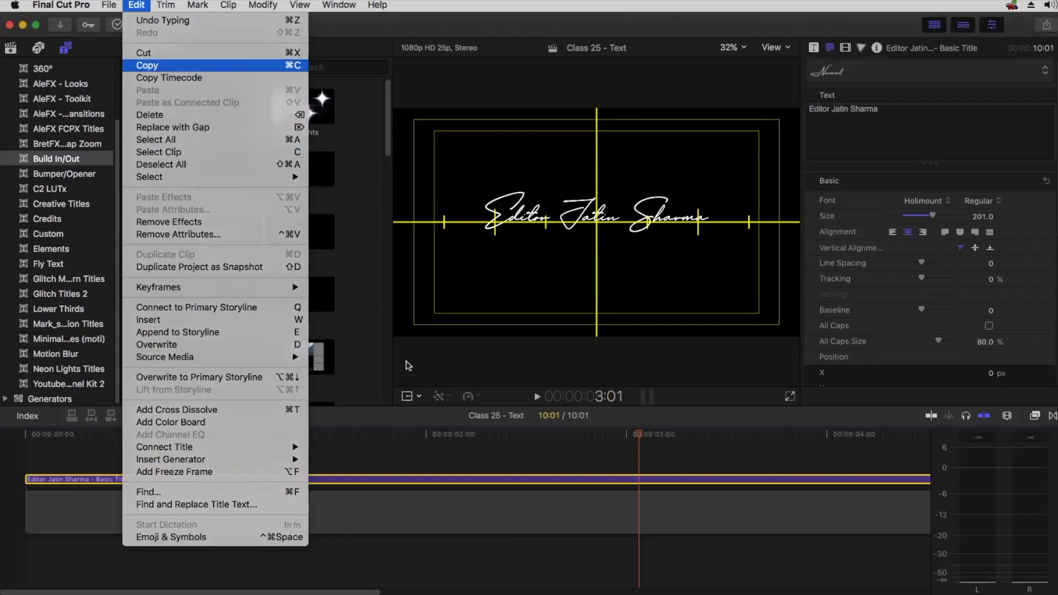
{"action": "left_click", "coordinate": [159, 64]}
{"action": "left_click", "coordinate": [436, 434]}
{"action": "key", "text": "Home"}
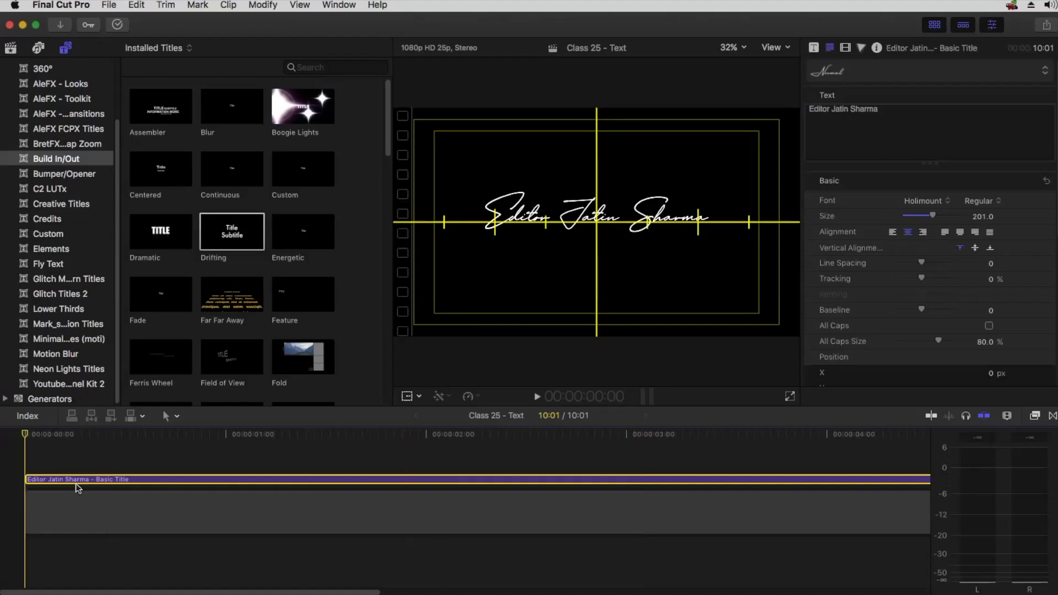
{"action": "left_click", "coordinate": [136, 5]}
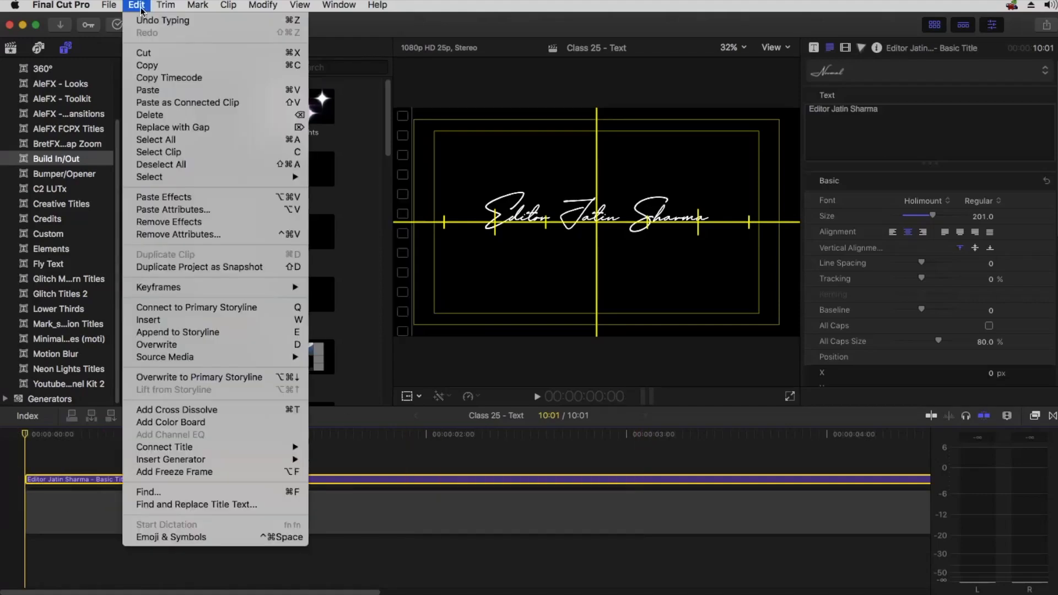
{"action": "left_click", "coordinate": [147, 90]}
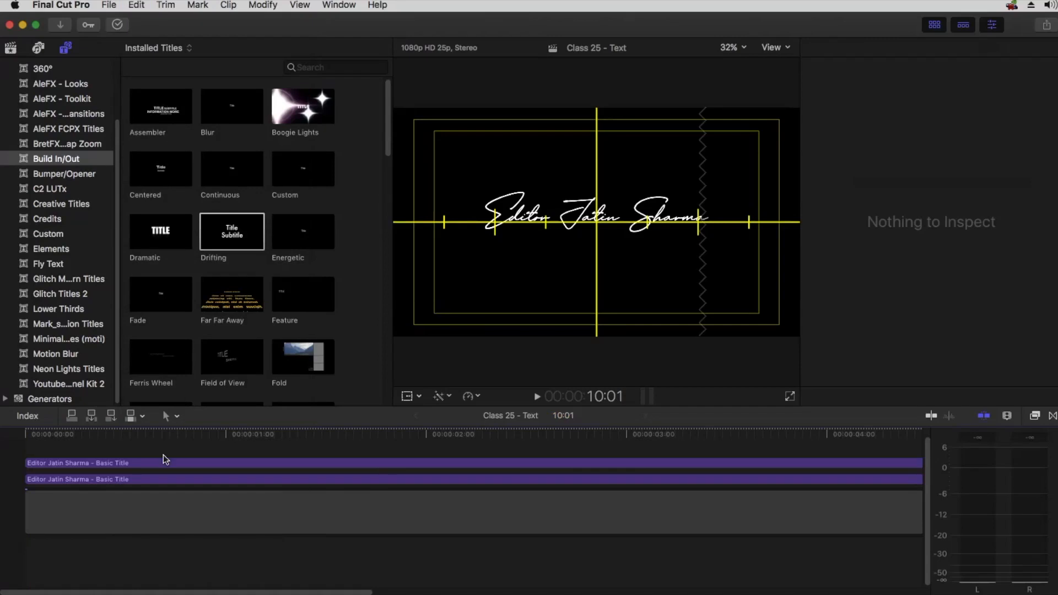
{"action": "key", "text": "super+z"}
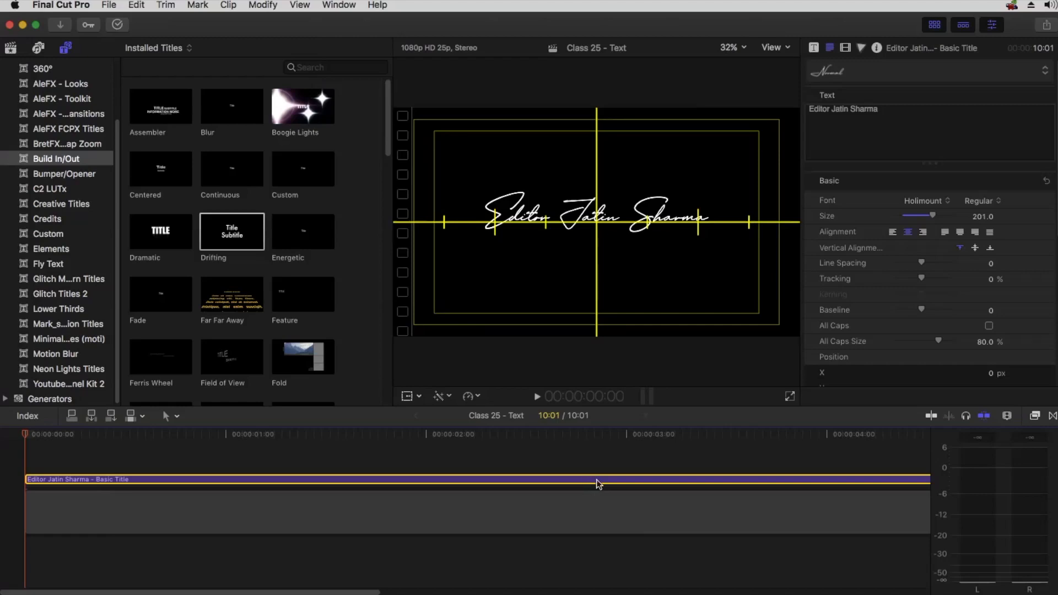
Duplicate the Basic Title clip onto a second lane and retype the lower copy's text as Online Classes
{"action": "left_click_drag", "start_coordinate": [597, 480], "coordinate": [599, 463]}
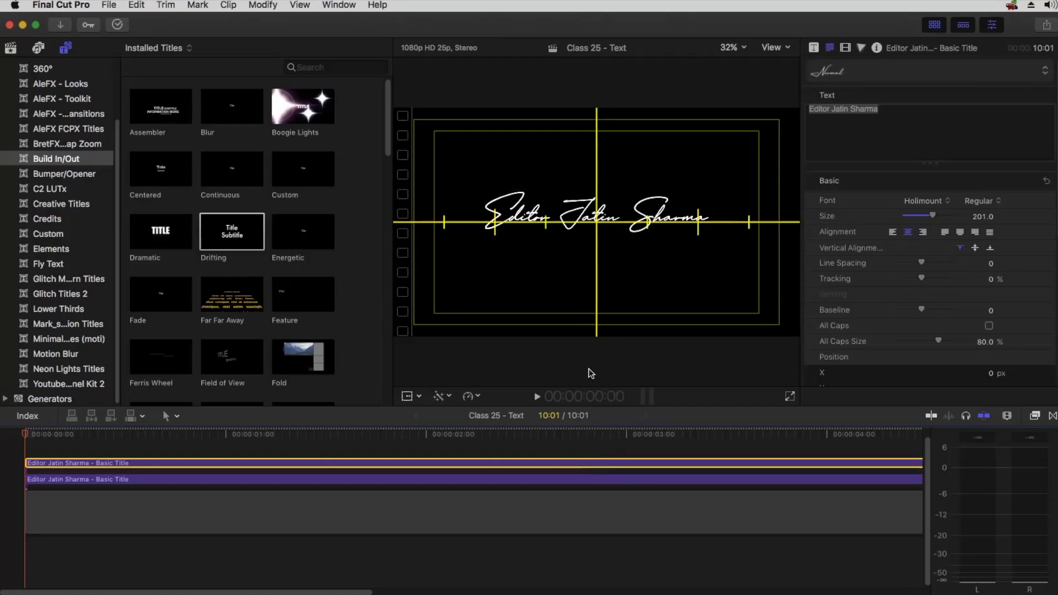
{"action": "left_click", "coordinate": [602, 481]}
{"action": "left_click_drag", "start_coordinate": [915, 111], "coordinate": [714, 110]}
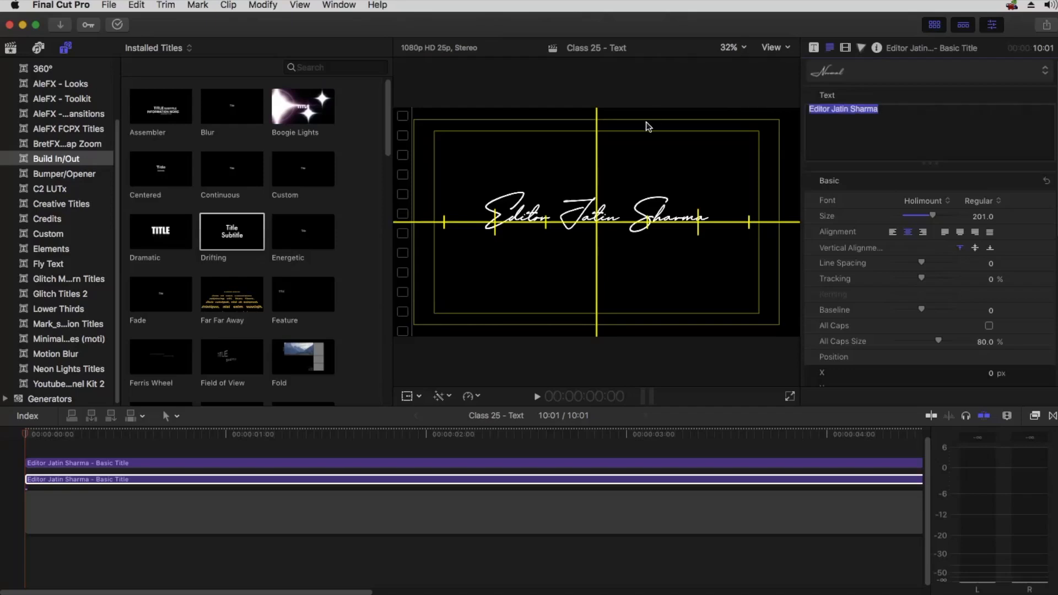
{"action": "left_click", "coordinate": [852, 137]}
{"action": "left_click_drag", "start_coordinate": [873, 124], "coordinate": [682, 112]}
{"action": "type", "text": "Online"}
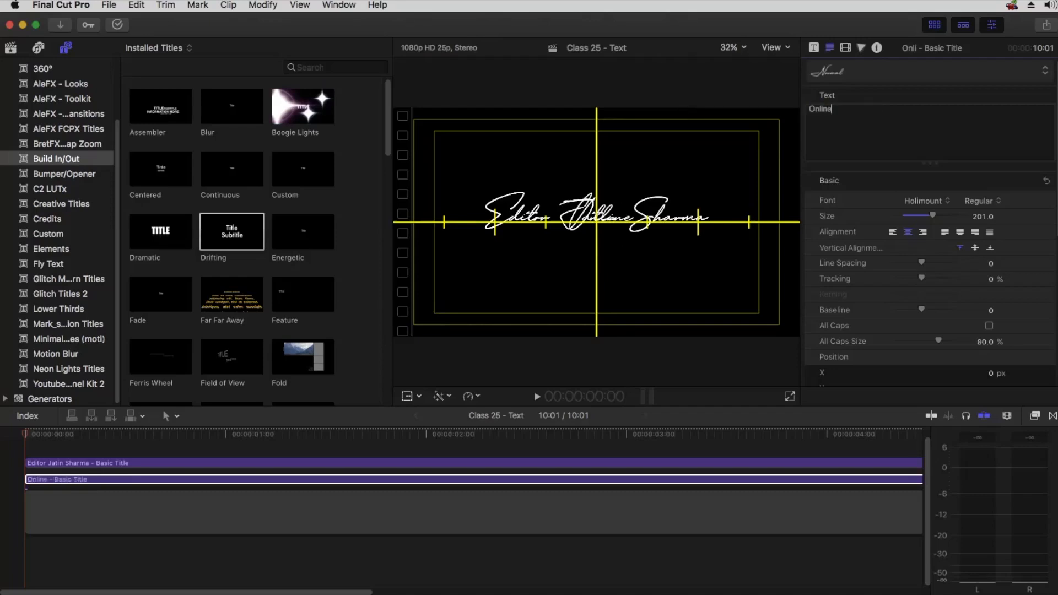
{"action": "type", "text": " Classes"}
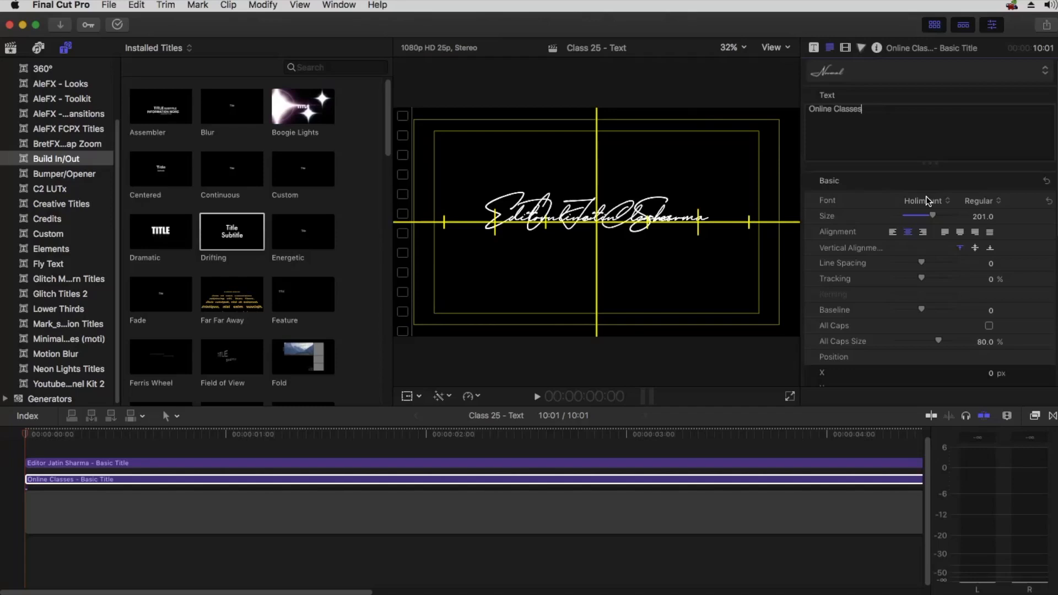
Set the copy's font to Impact, its size to 83 and move it below the main title
{"action": "left_click", "coordinate": [927, 201]}
{"action": "left_click", "coordinate": [929, 309]}
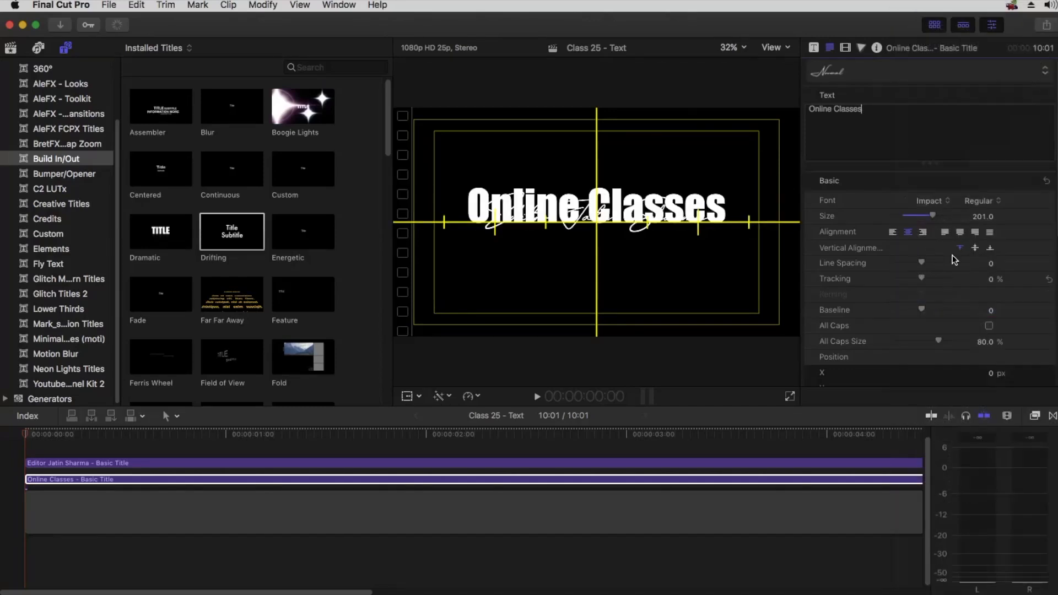
{"action": "left_click_drag", "start_coordinate": [932, 216], "coordinate": [907, 216]}
{"action": "scroll", "coordinate": [926, 309], "scroll_direction": "down", "scroll_amount": 4}
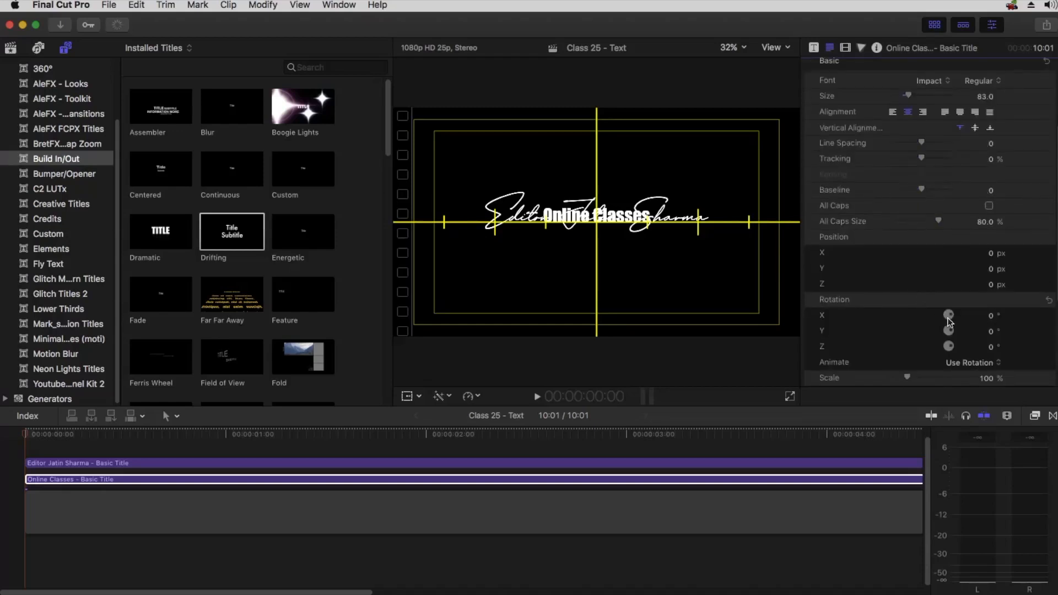
{"action": "mouse_move", "coordinate": [991, 272]}
{"action": "left_mouse_down"}
{"action": "mouse_move", "coordinate": [991, 337]}
{"action": "mouse_move", "coordinate": [992, 273]}
{"action": "left_mouse_up"}
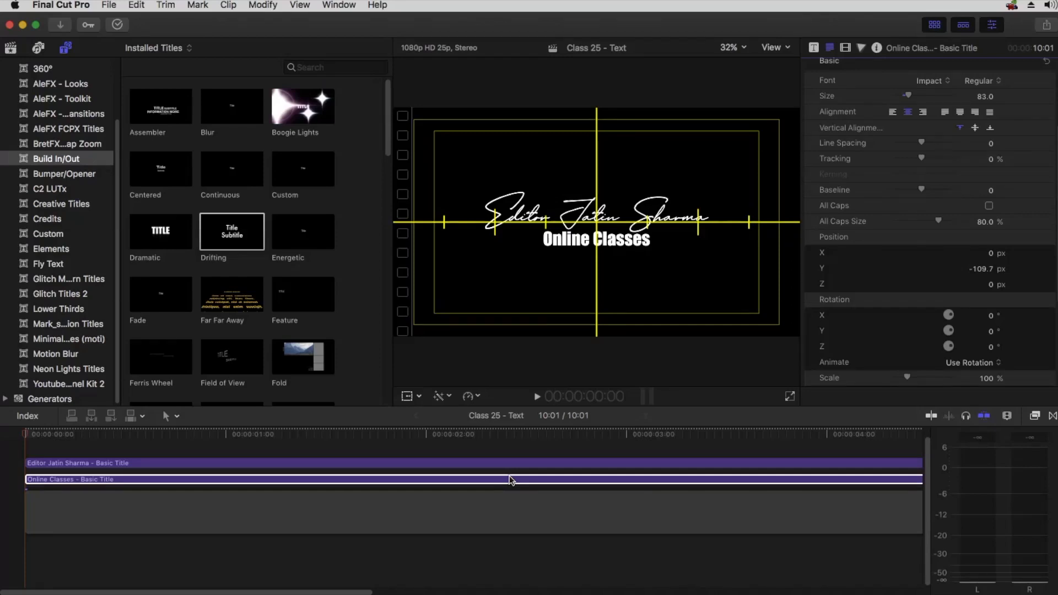
Select and copy the duplicate's text, then delete the duplicate title clip
{"action": "key", "text": "BackSpace"}
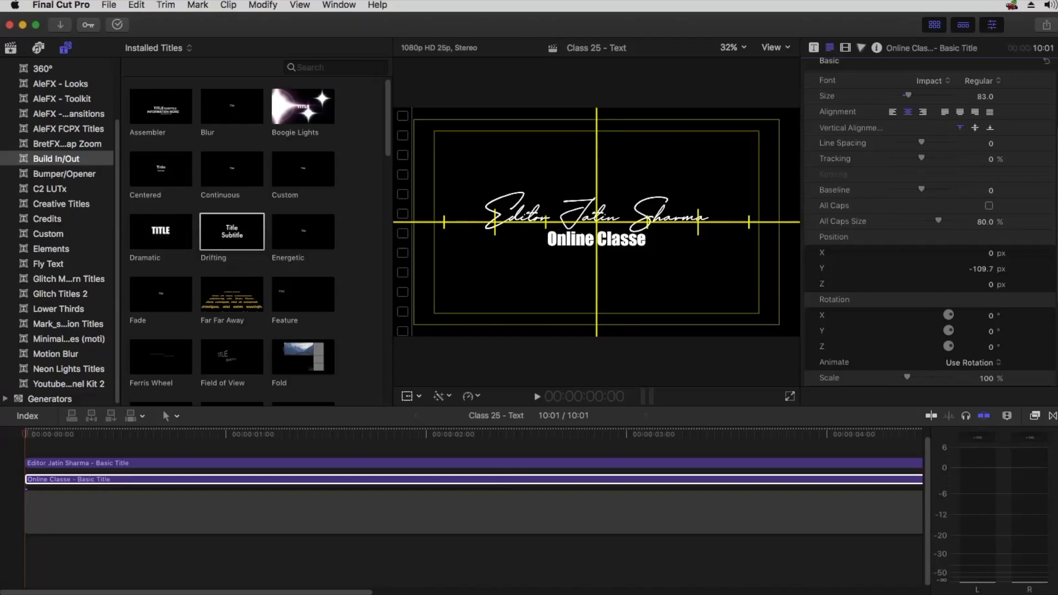
{"action": "left_click", "coordinate": [504, 480]}
{"action": "left_click", "coordinate": [829, 48]}
{"action": "scroll", "coordinate": [878, 157], "scroll_direction": "up", "scroll_amount": 5}
{"action": "left_click", "coordinate": [840, 117]}
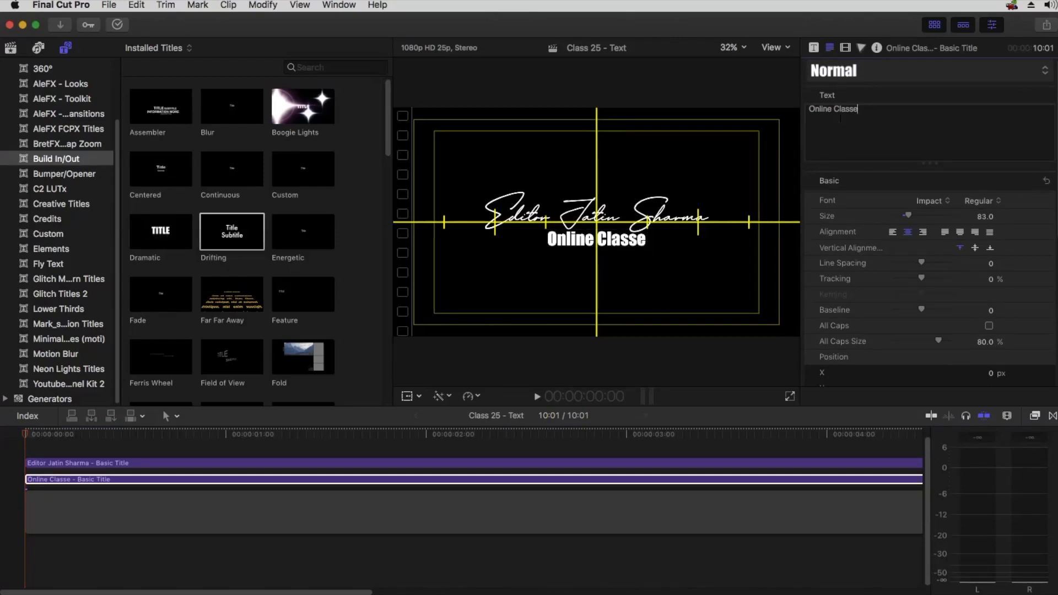
{"action": "key", "text": "super+a"}
{"action": "left_click", "coordinate": [368, 482]}
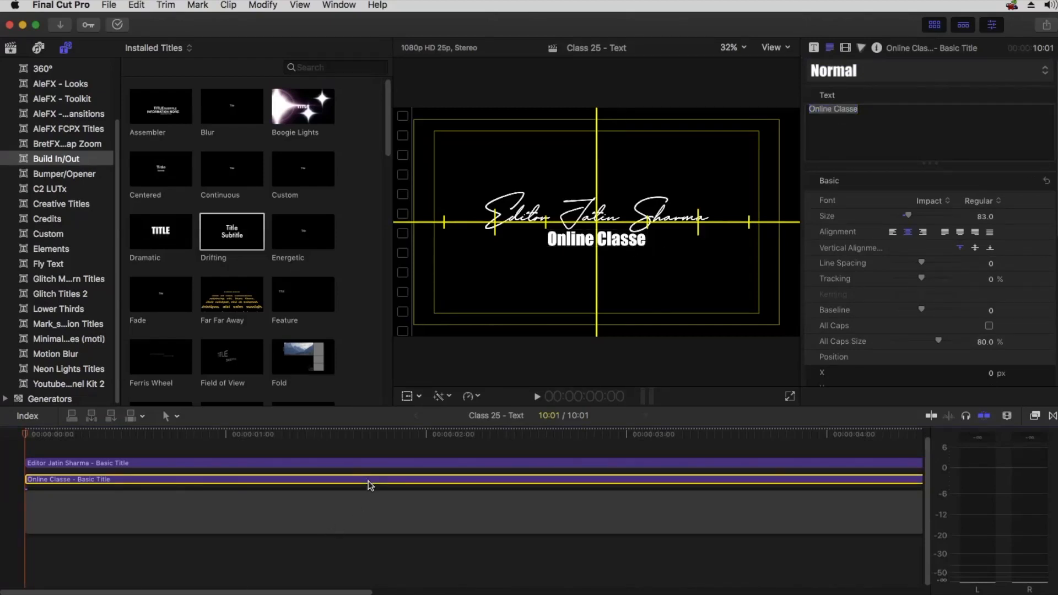
{"action": "key", "text": "Delete"}
Paste the copied text as a second line in the original title and set that line to Impact, size 80
{"action": "left_click", "coordinate": [893, 117]}
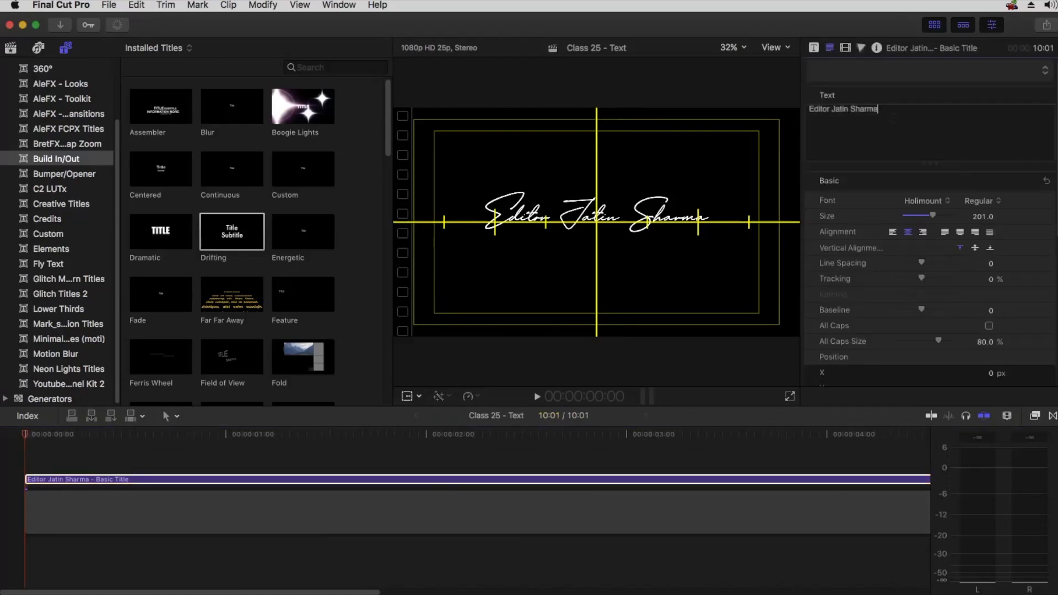
{"action": "key", "text": "super+v"}
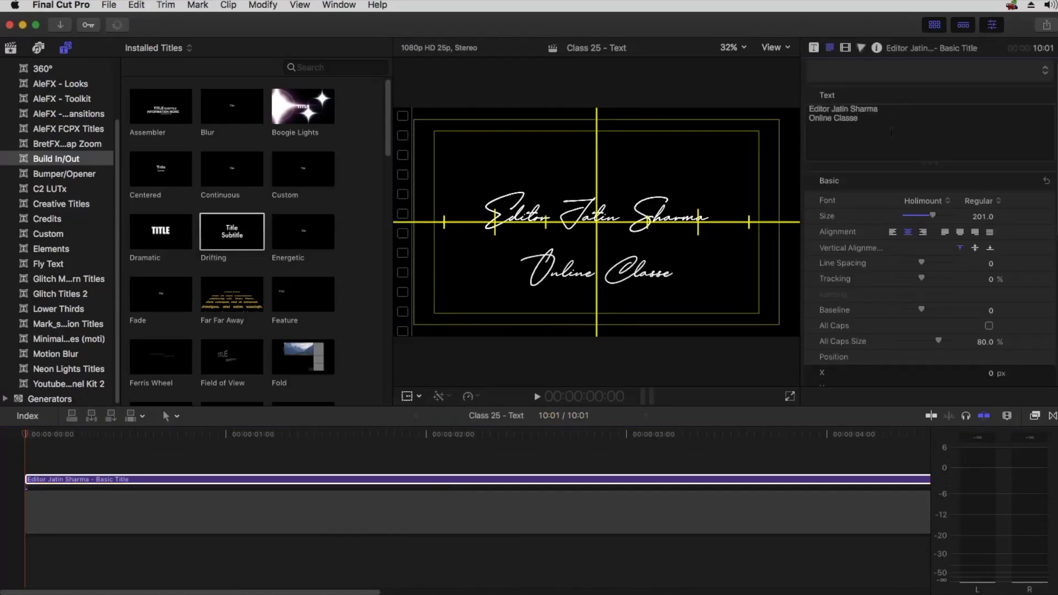
{"action": "triple_click", "coordinate": [869, 120]}
{"action": "left_click", "coordinate": [925, 200]}
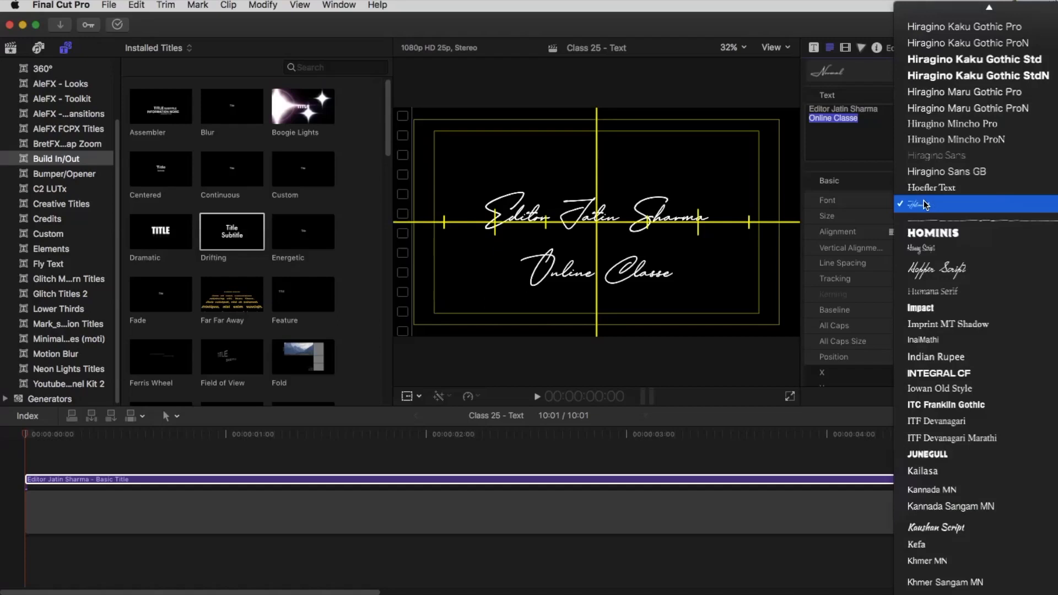
{"action": "left_click", "coordinate": [921, 307]}
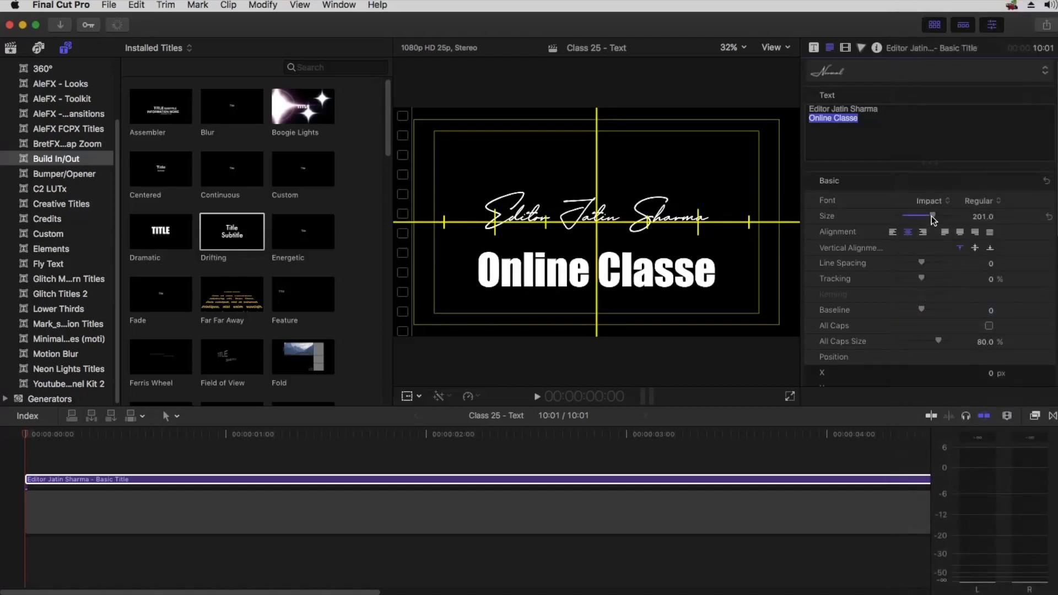
{"action": "left_click_drag", "start_coordinate": [917, 208], "coordinate": [905, 208]}
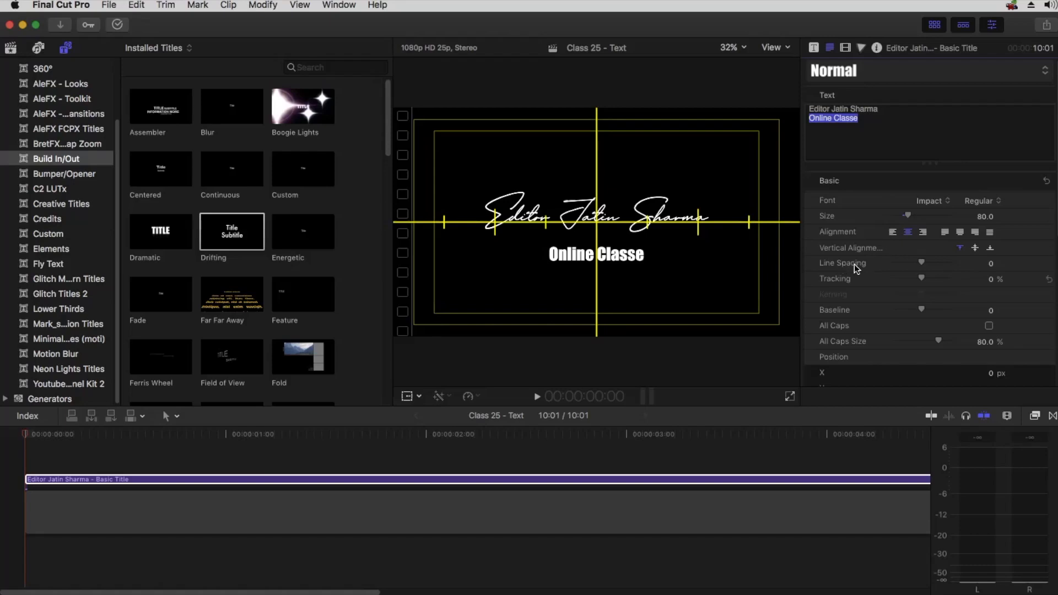
Try adjusting the second line's Line Spacing and reset it to 0
{"action": "left_click_drag", "start_coordinate": [915, 261], "coordinate": [912, 263]}
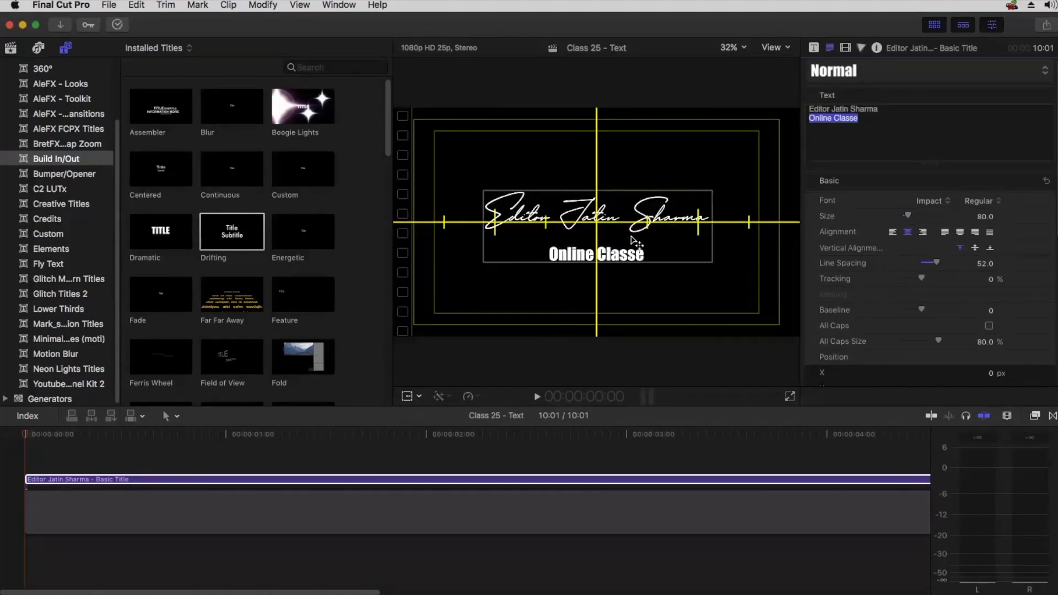
{"action": "mouse_move", "coordinate": [937, 263]}
{"action": "left_mouse_down"}
{"action": "mouse_move", "coordinate": [881, 265]}
{"action": "mouse_move", "coordinate": [922, 263]}
{"action": "left_mouse_up"}
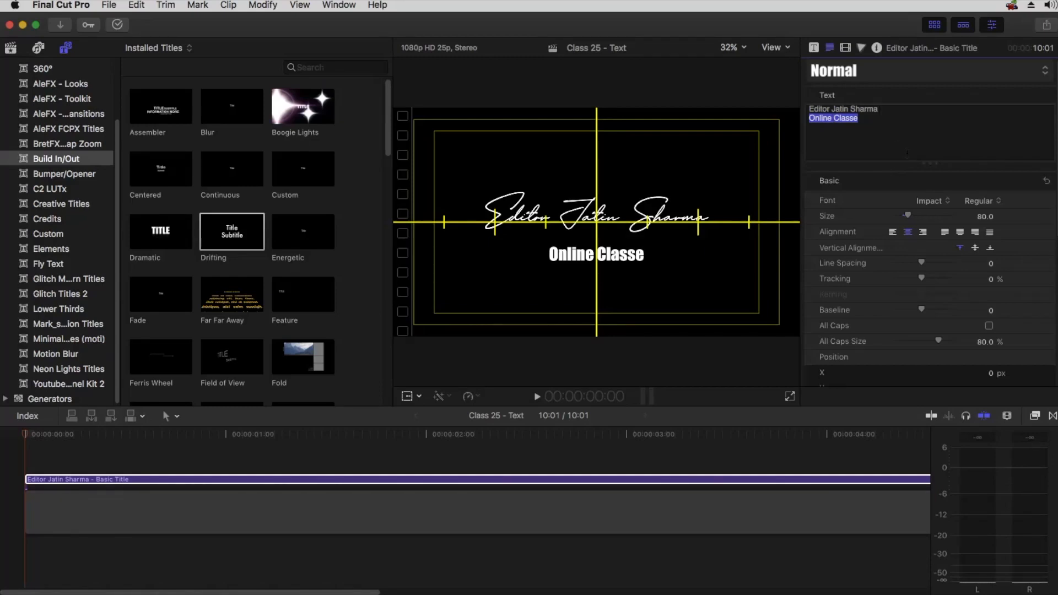
Set the first line's Line Spacing to -67 and complete the second line to read Online Classes
{"action": "left_click", "coordinate": [878, 112]}
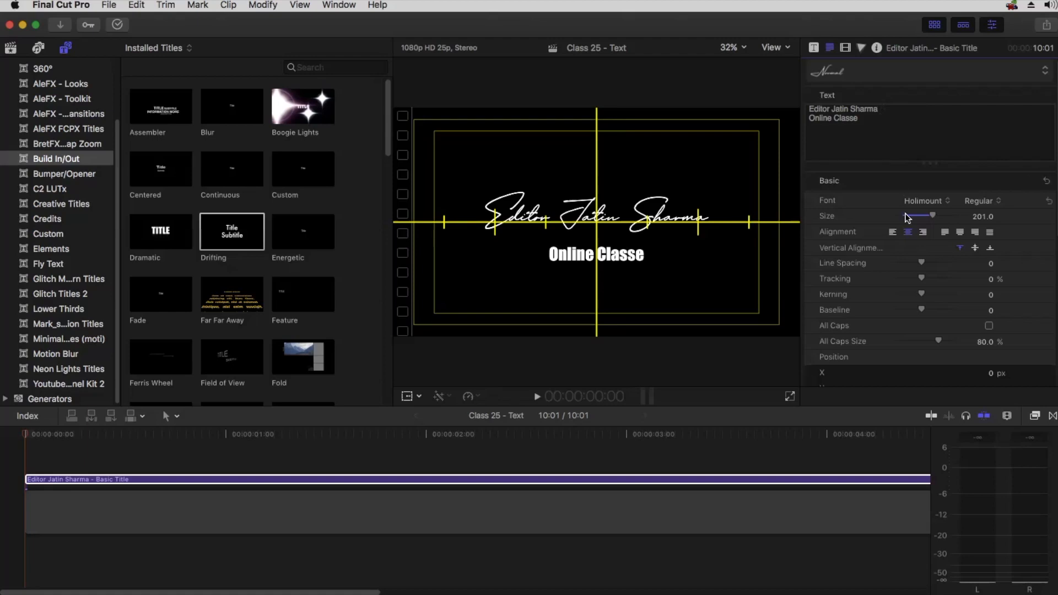
{"action": "mouse_move", "coordinate": [923, 263]}
{"action": "left_mouse_down"}
{"action": "mouse_move", "coordinate": [905, 257]}
{"action": "mouse_move", "coordinate": [947, 254]}
{"action": "mouse_move", "coordinate": [904, 262]}
{"action": "left_mouse_up"}
{"action": "left_click", "coordinate": [878, 109]}
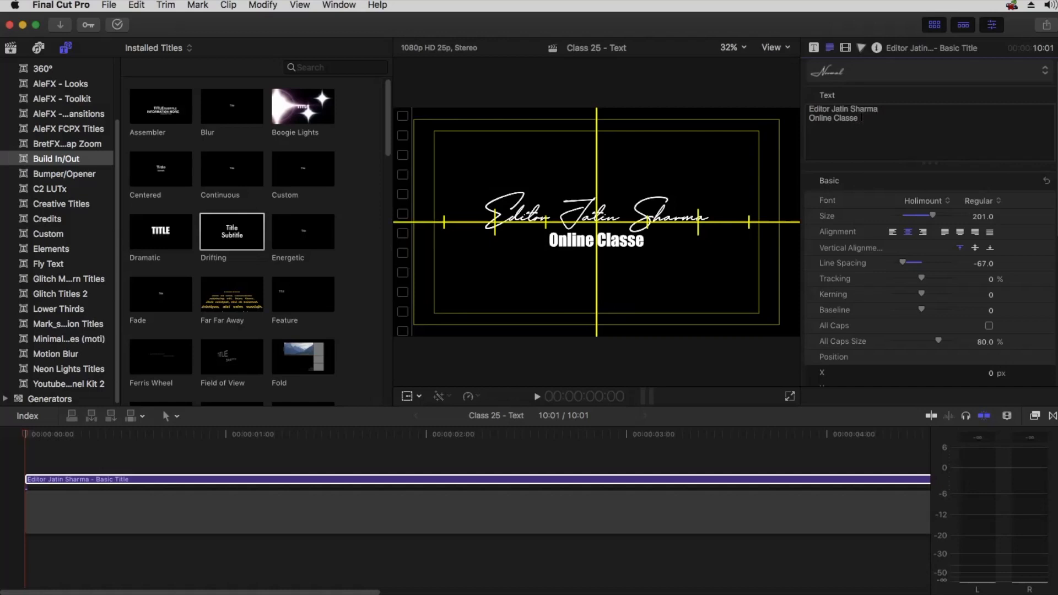
{"action": "type", "text": "s "}
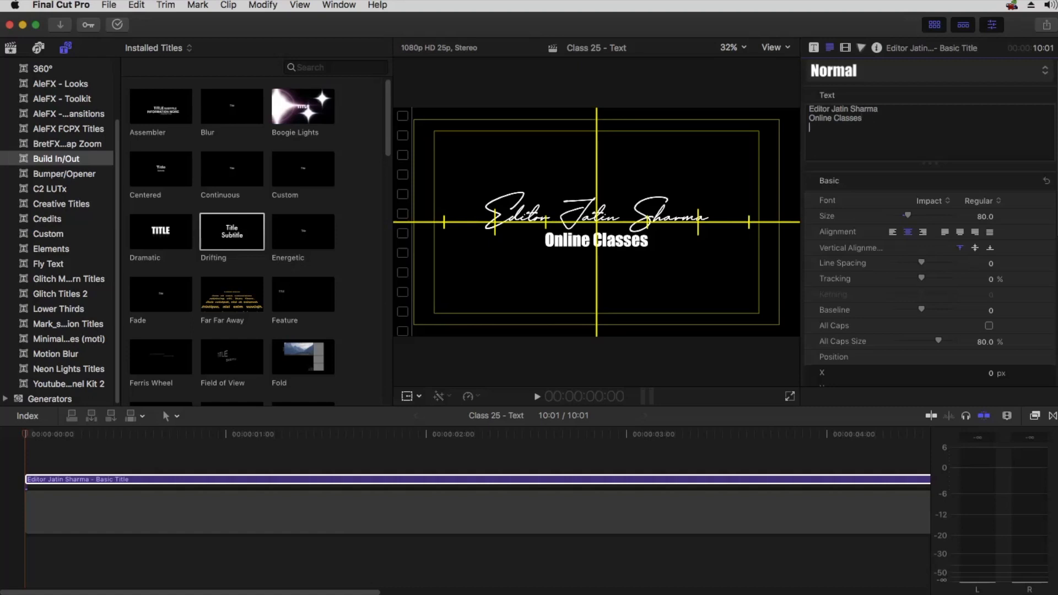
{"action": "type", "text": "Join"}
Try adding a third line reading Join with Line Spacing 100, then delete it
{"action": "left_click", "coordinate": [872, 122]}
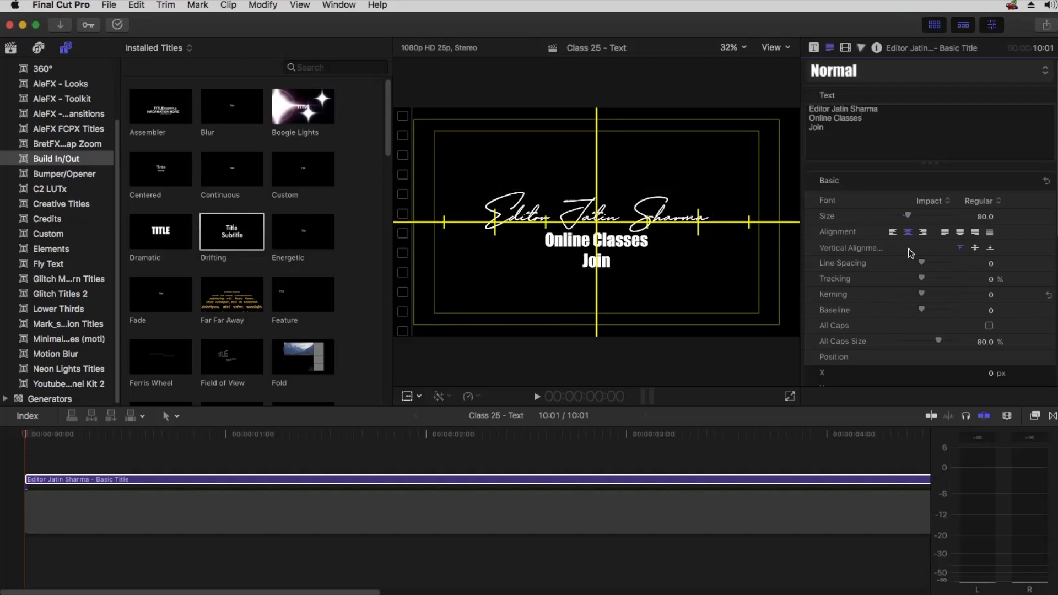
{"action": "left_click_drag", "start_coordinate": [922, 264], "coordinate": [965, 261]}
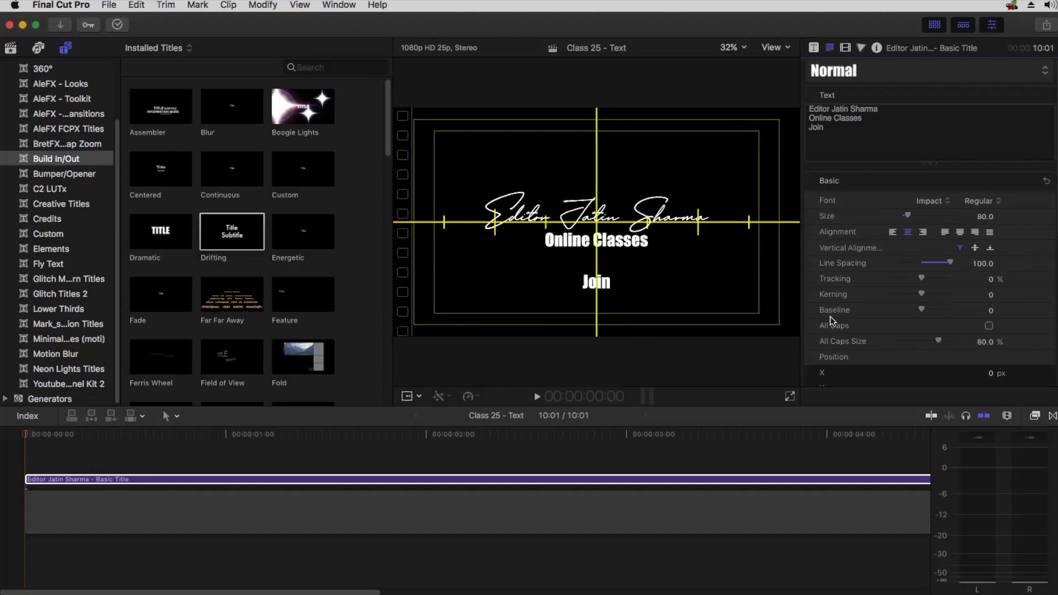
{"action": "double_click", "coordinate": [817, 127]}
{"action": "key", "text": "BackSpace"}
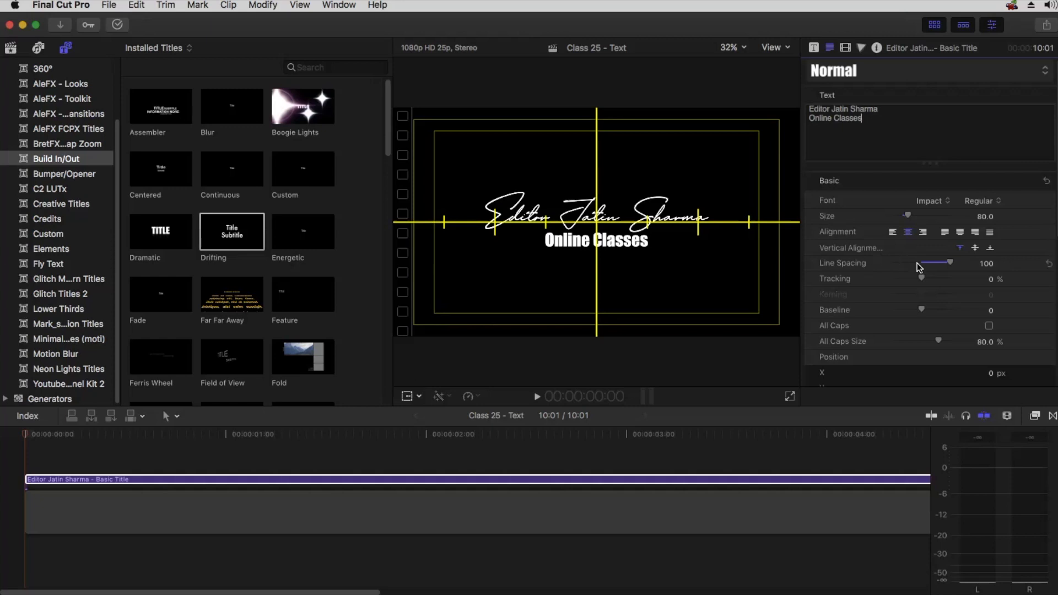
Set the first line's Line Spacing to -60 and turn off the horizon overlay in the viewer
{"action": "left_click", "coordinate": [883, 112]}
{"action": "left_click_drag", "start_coordinate": [904, 262], "coordinate": [907, 260]}
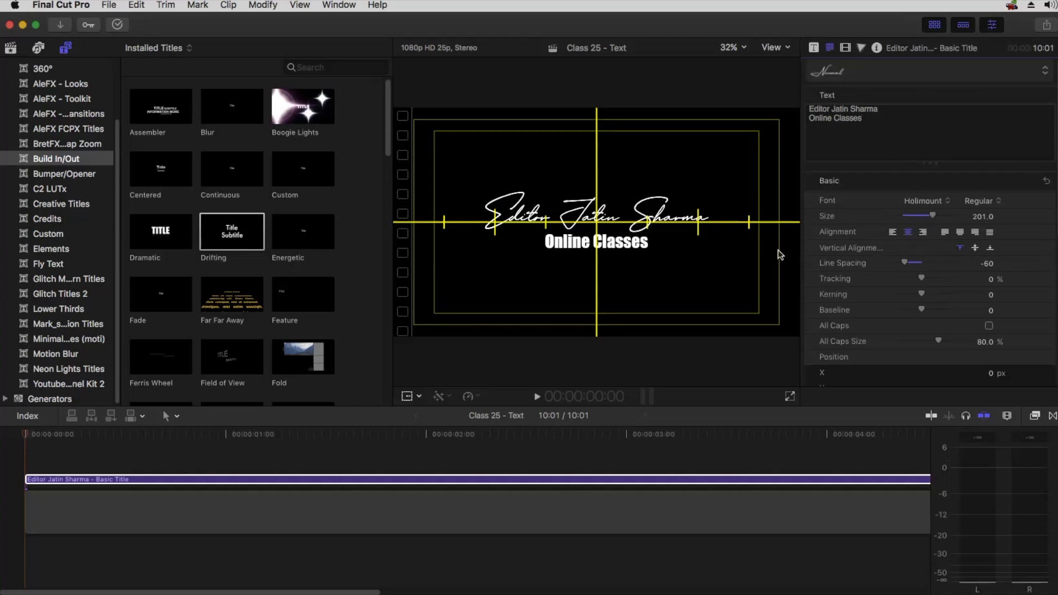
{"action": "left_click", "coordinate": [775, 47]}
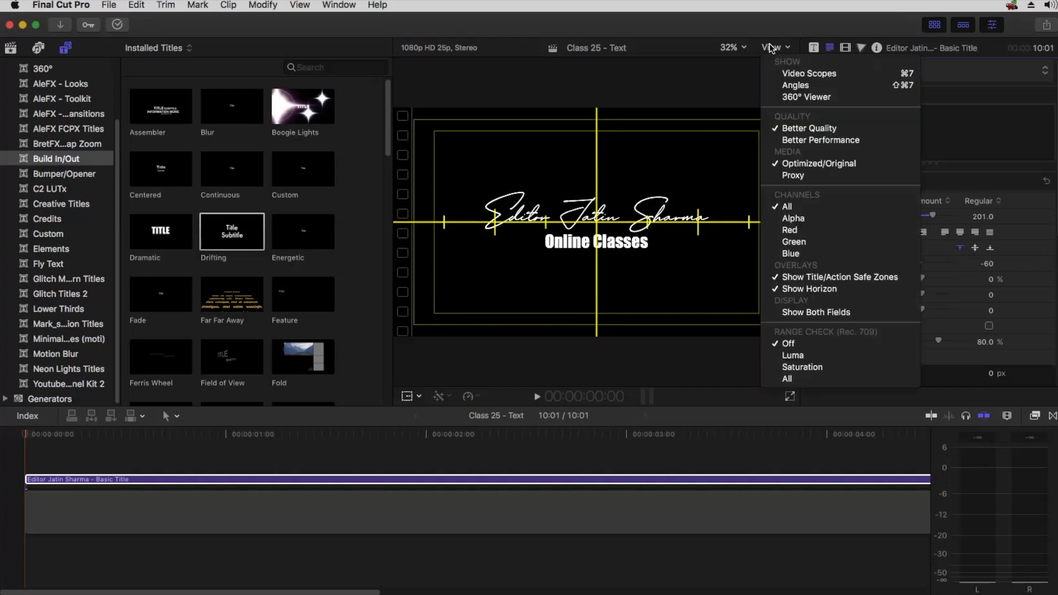
{"action": "left_click", "coordinate": [792, 286]}
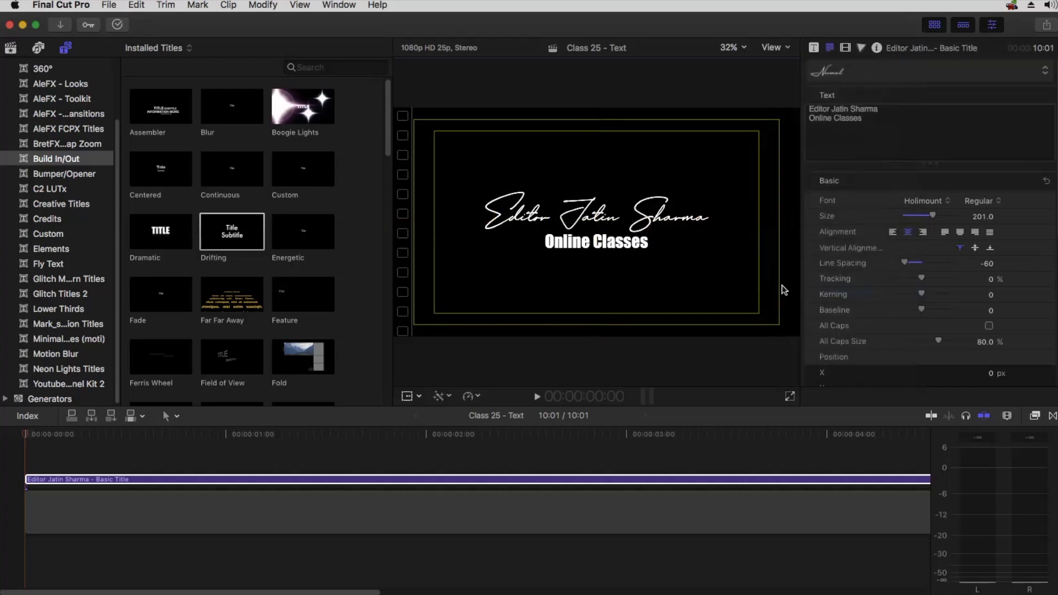
Move the text cursor between the two title lines to compare their text settings
{"action": "left_click", "coordinate": [907, 142]}
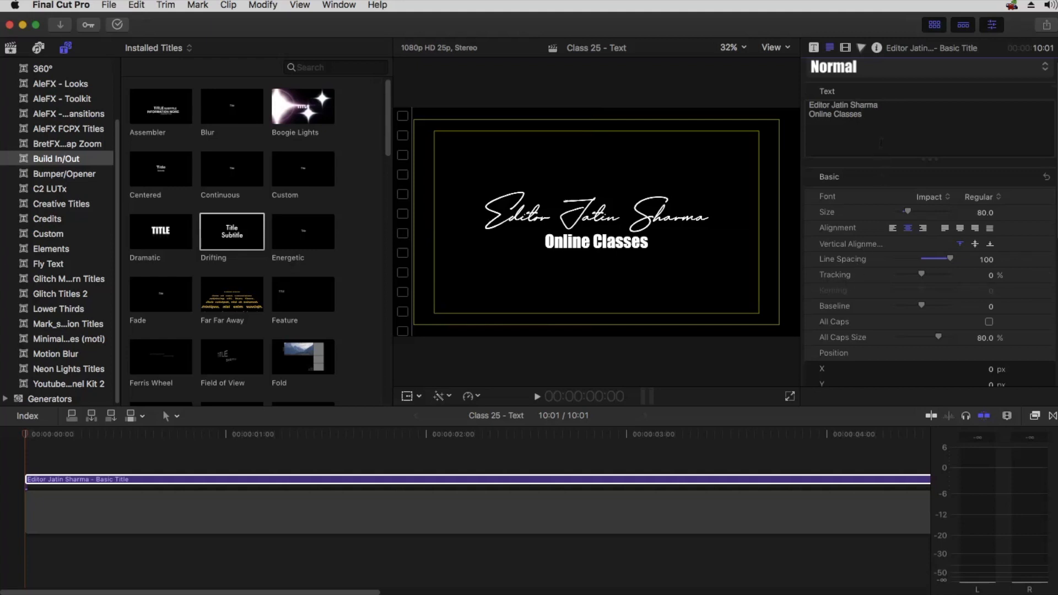
{"action": "key", "text": "super+a"}
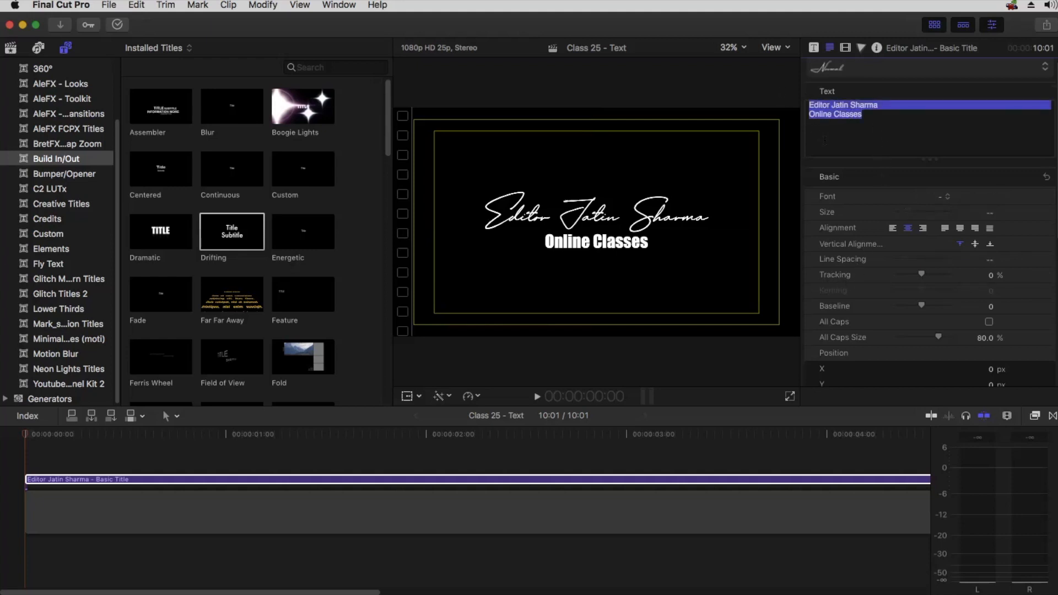
{"action": "left_click", "coordinate": [882, 131]}
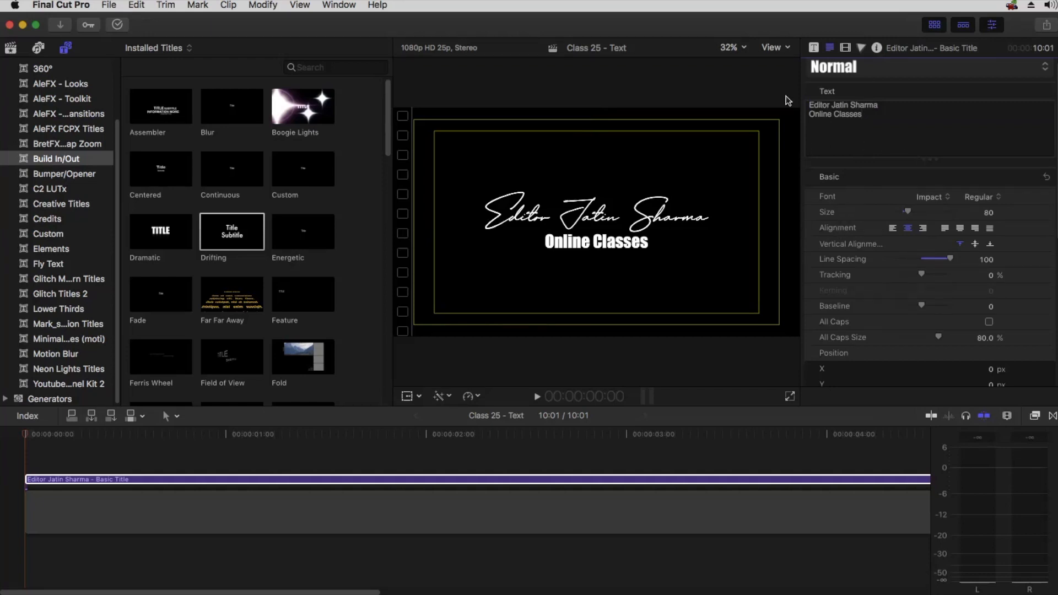
{"action": "left_click", "coordinate": [809, 105]}
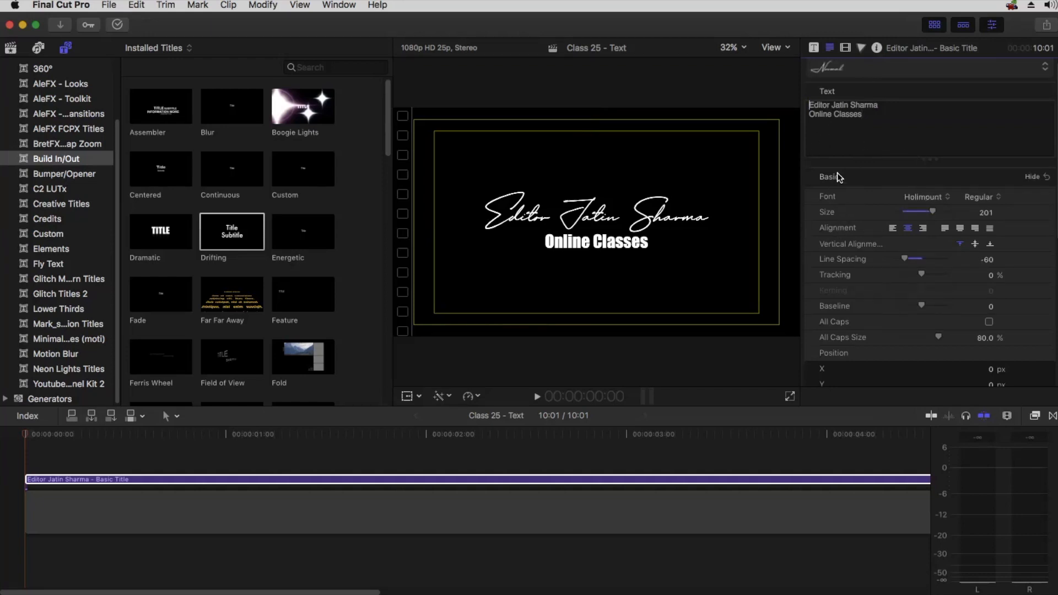
{"action": "left_click", "coordinate": [891, 117]}
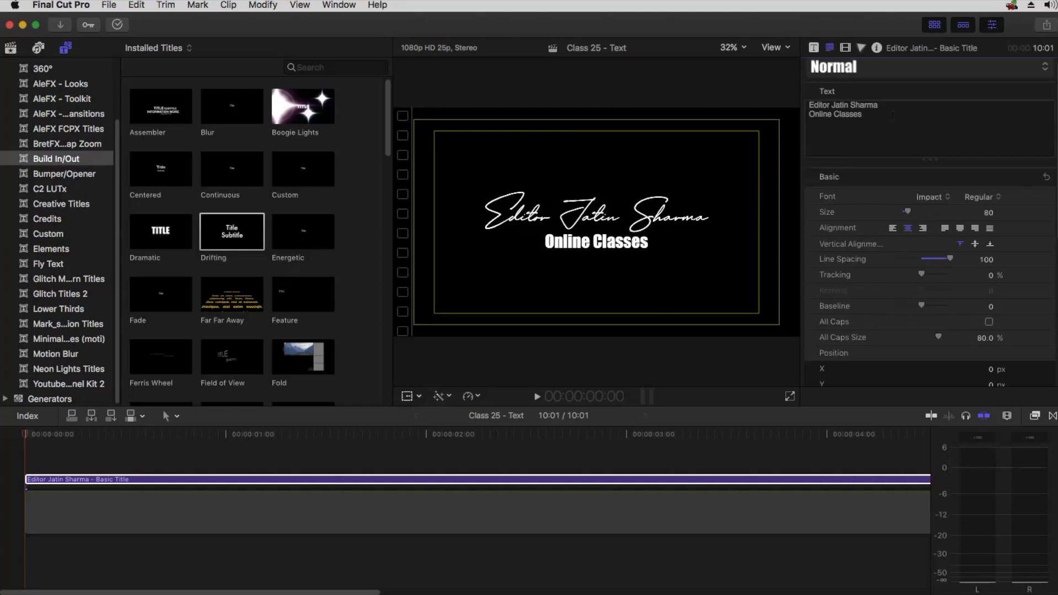
{"action": "left_click", "coordinate": [810, 105]}
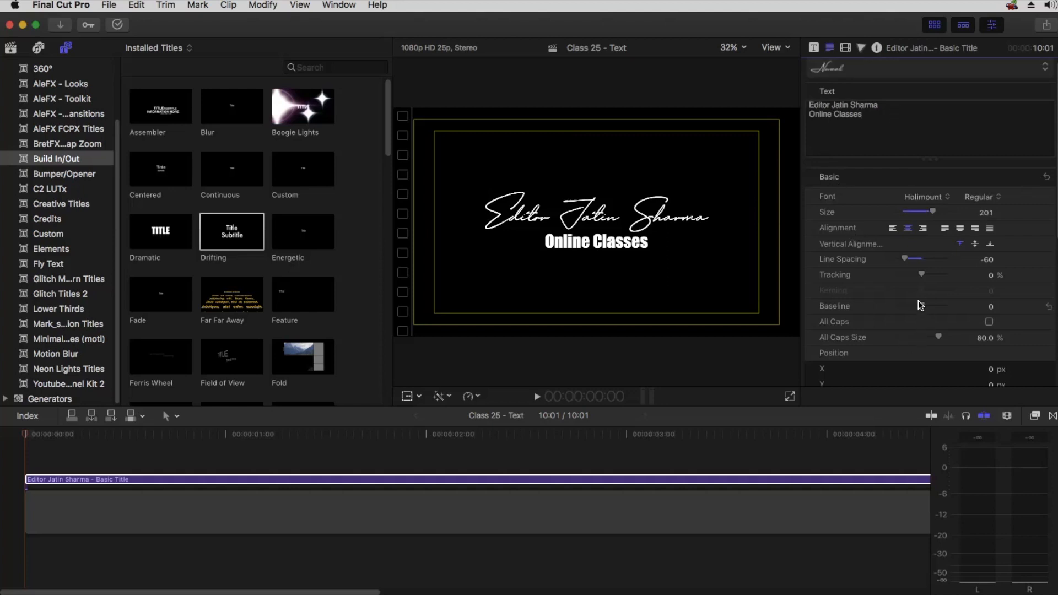
Try several Tracking values on the first line, then reset its Tracking
{"action": "left_click_drag", "start_coordinate": [925, 276], "coordinate": [925, 275]}
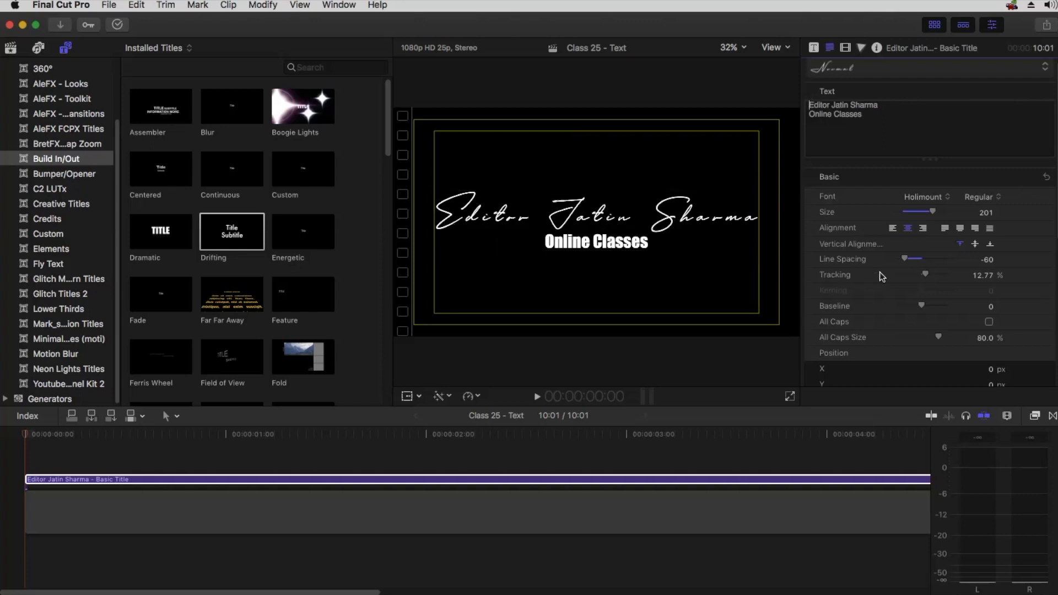
{"action": "left_click_drag", "start_coordinate": [926, 277], "coordinate": [924, 278]}
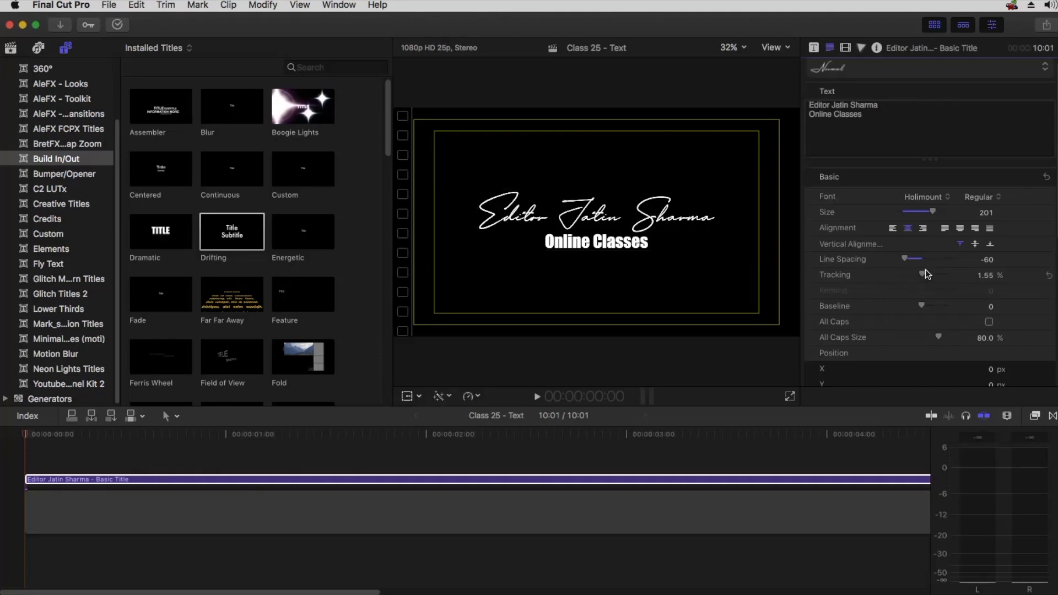
{"action": "left_click_drag", "start_coordinate": [924, 277], "coordinate": [934, 274]}
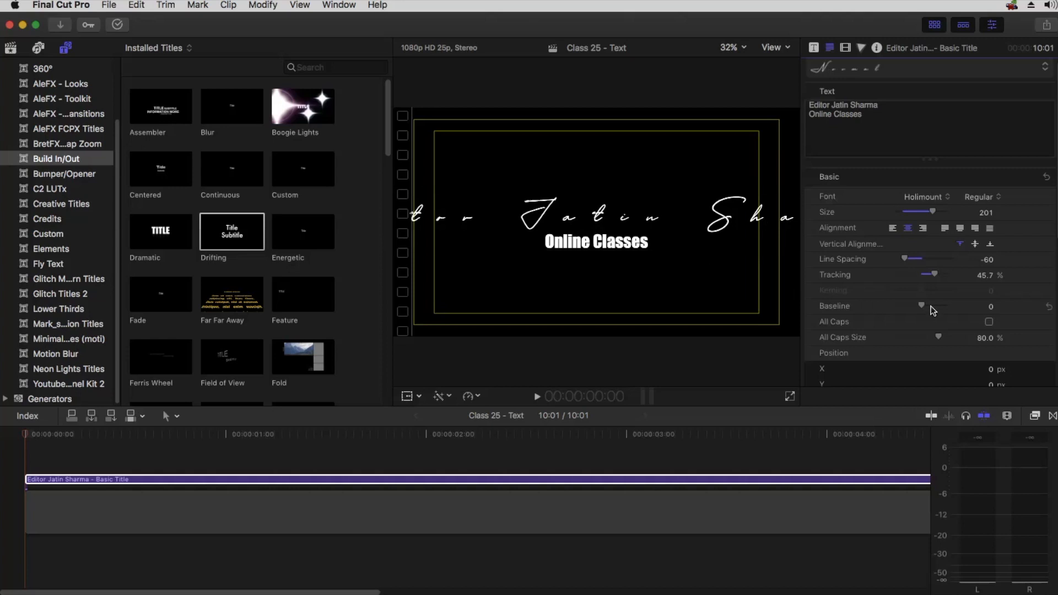
{"action": "left_click_drag", "start_coordinate": [934, 275], "coordinate": [918, 276]}
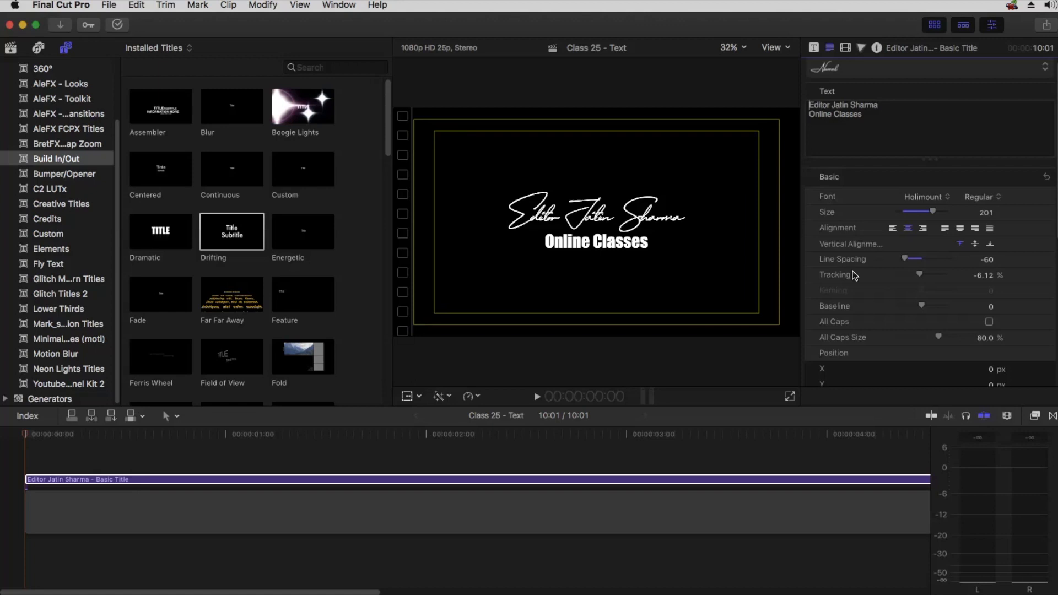
{"action": "left_click_drag", "start_coordinate": [919, 275], "coordinate": [919, 276]}
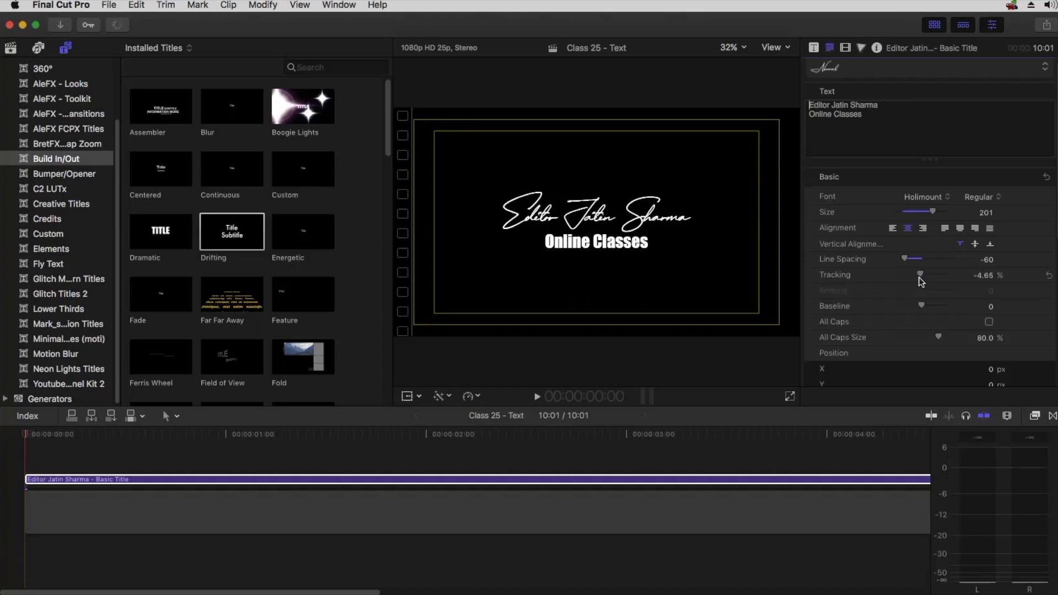
{"action": "left_click", "coordinate": [1049, 275]}
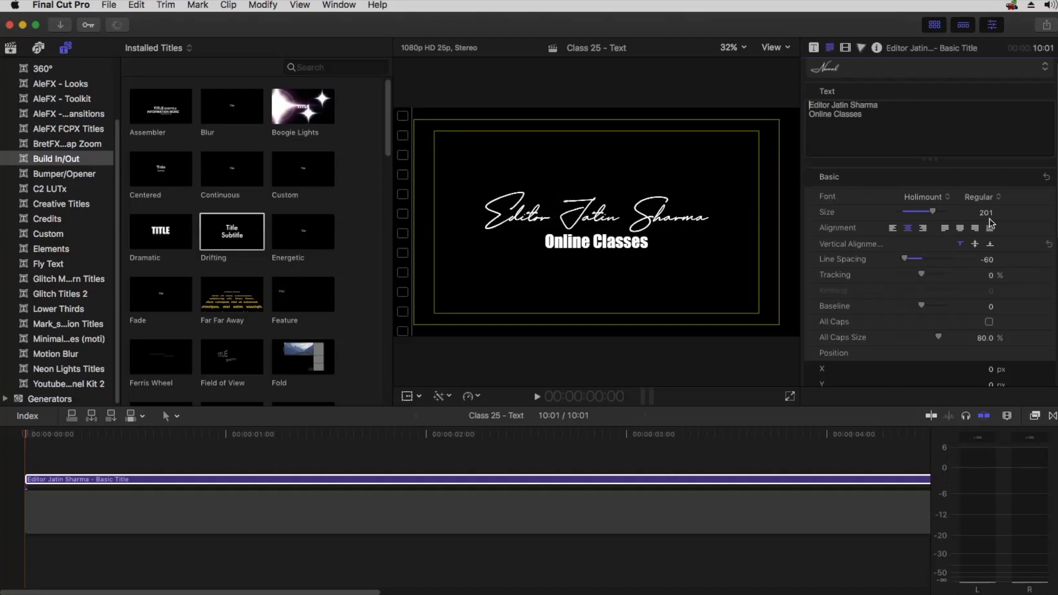
Try Tracking on the whole text and then on the word Classes, returning it to 0
{"action": "left_click_drag", "start_coordinate": [867, 115], "coordinate": [759, 92]}
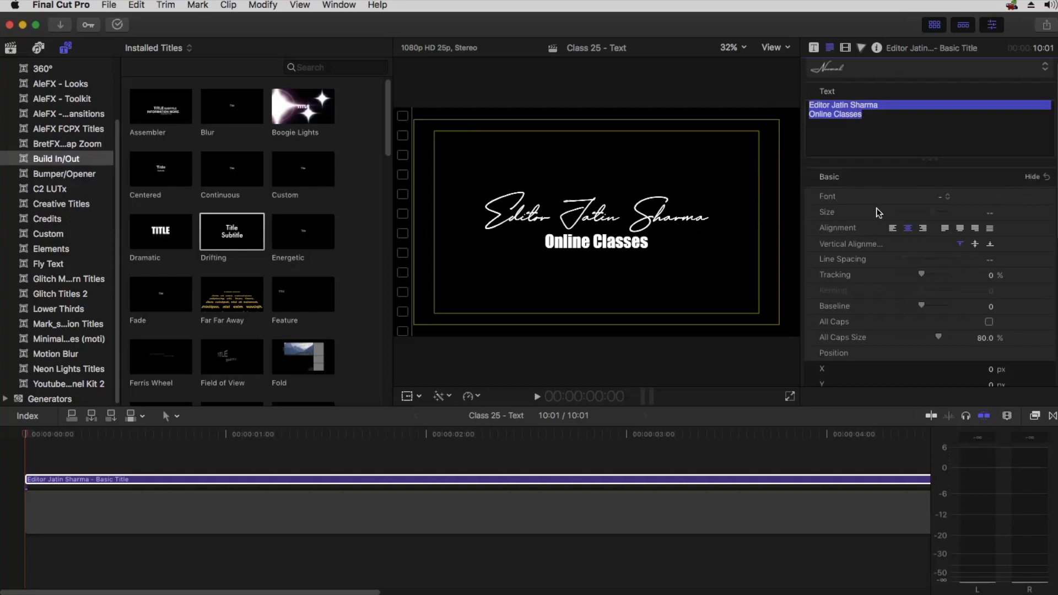
{"action": "mouse_move", "coordinate": [926, 270]}
{"action": "left_mouse_down"}
{"action": "mouse_move", "coordinate": [937, 271]}
{"action": "mouse_move", "coordinate": [921, 271]}
{"action": "left_mouse_up"}
{"action": "left_click", "coordinate": [862, 131]}
{"action": "left_click_drag", "start_coordinate": [834, 115], "coordinate": [879, 147]}
{"action": "left_click_drag", "start_coordinate": [921, 274], "coordinate": [936, 274]}
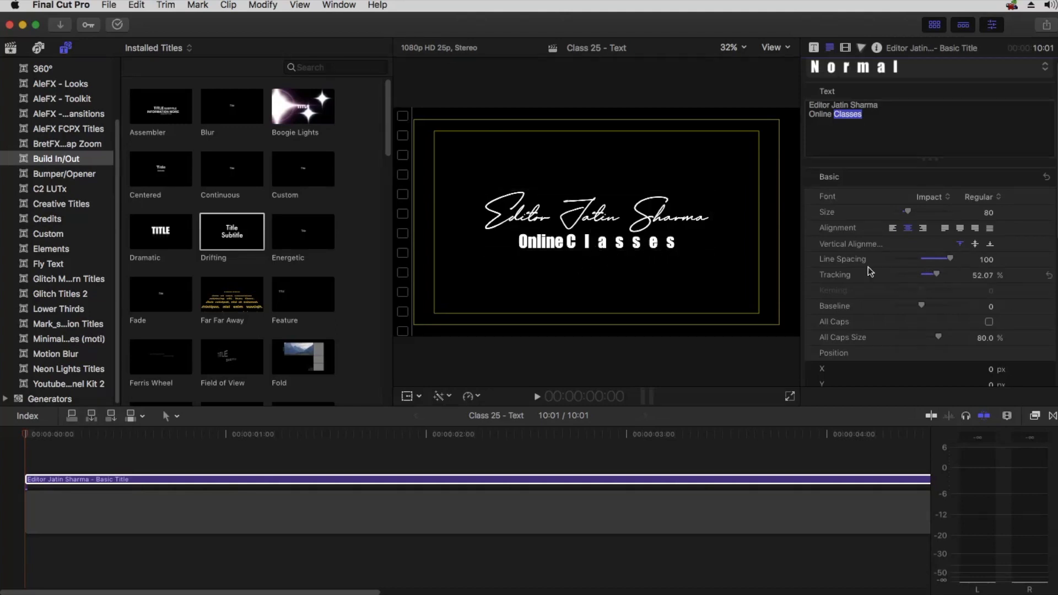
{"action": "left_click_drag", "start_coordinate": [945, 275], "coordinate": [921, 275]}
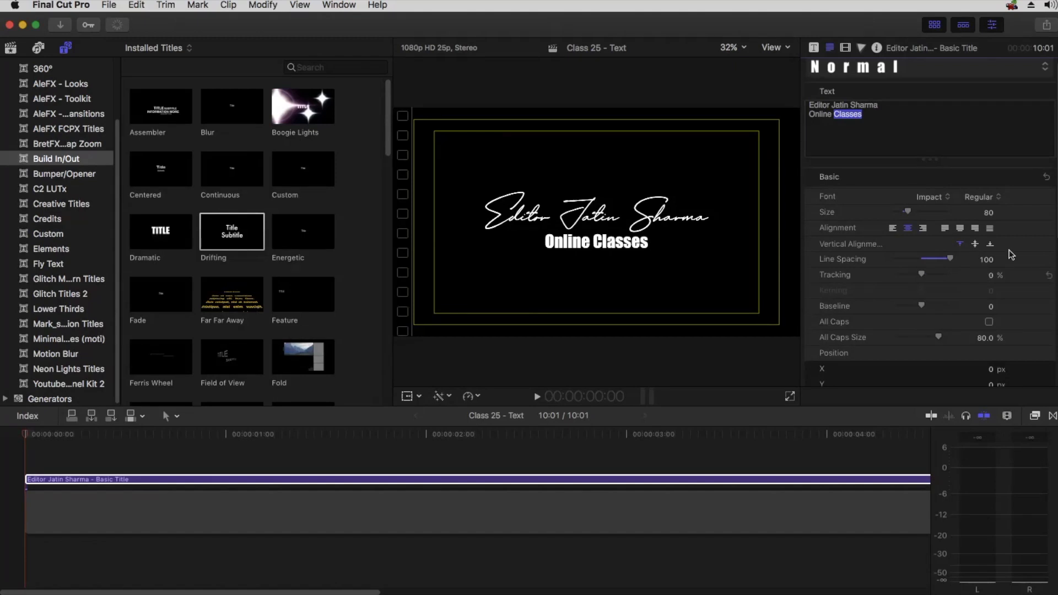
{"action": "left_click", "coordinate": [851, 124]}
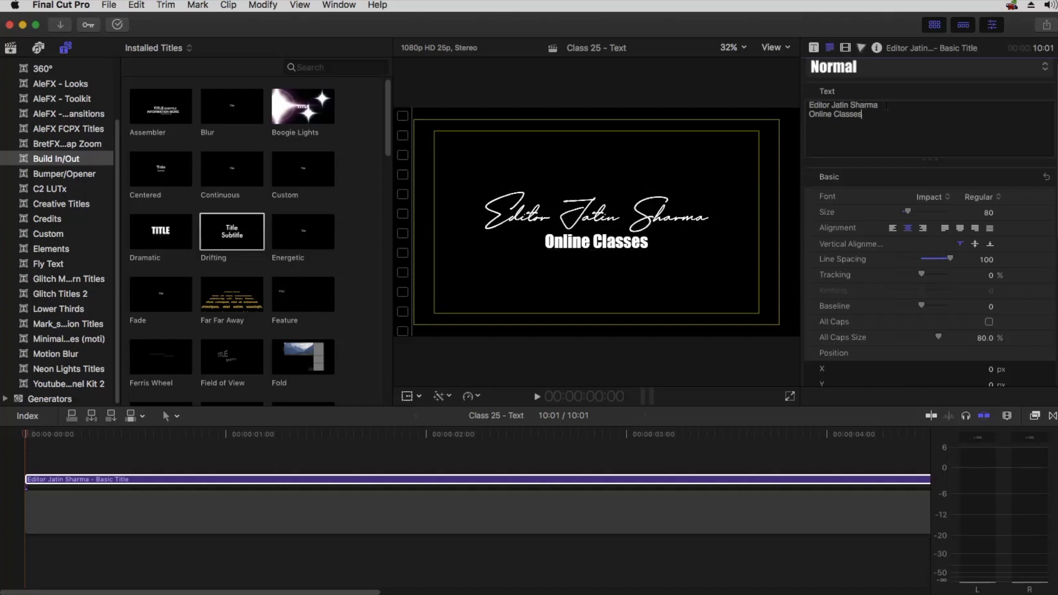
Select both lines, try a Tracking of about 20.4, then reset Tracking
{"action": "left_click_drag", "start_coordinate": [854, 105], "coordinate": [756, 106]}
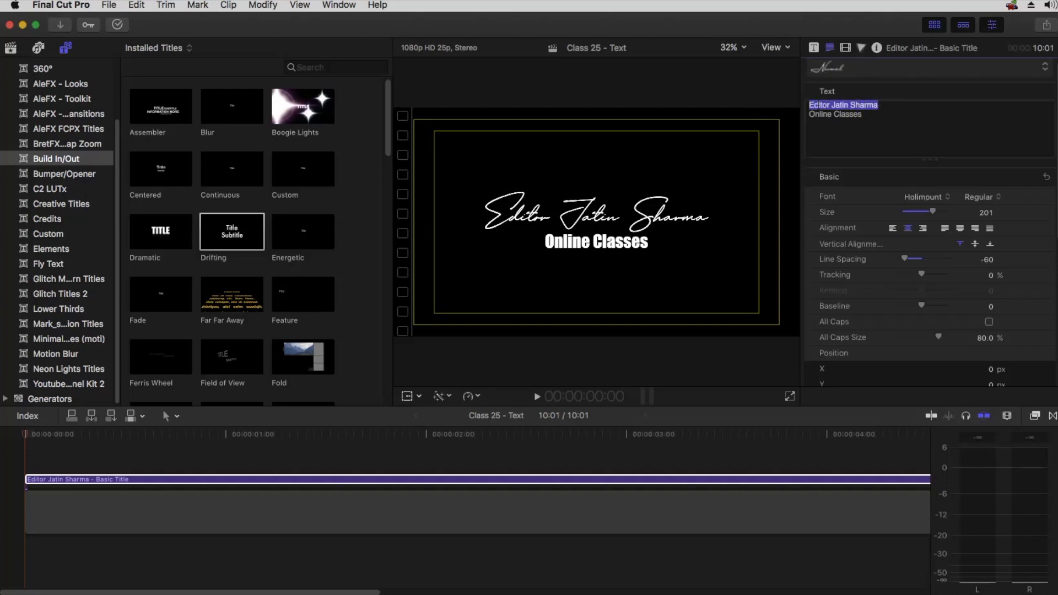
{"action": "left_click_drag", "start_coordinate": [882, 114], "coordinate": [850, 114]}
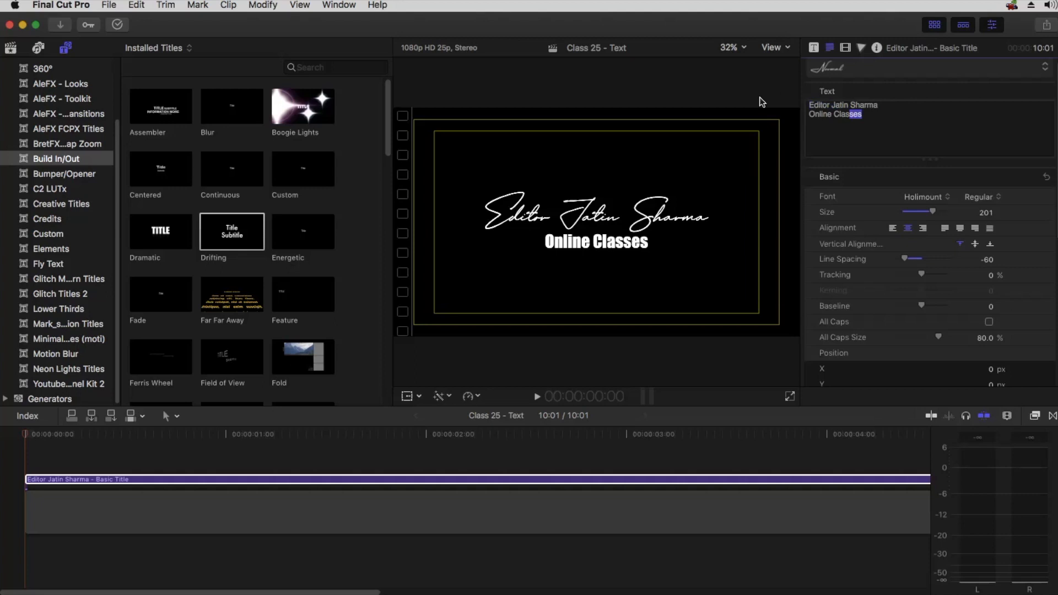
{"action": "key", "text": "super+a"}
{"action": "left_click_drag", "start_coordinate": [922, 275], "coordinate": [927, 274]}
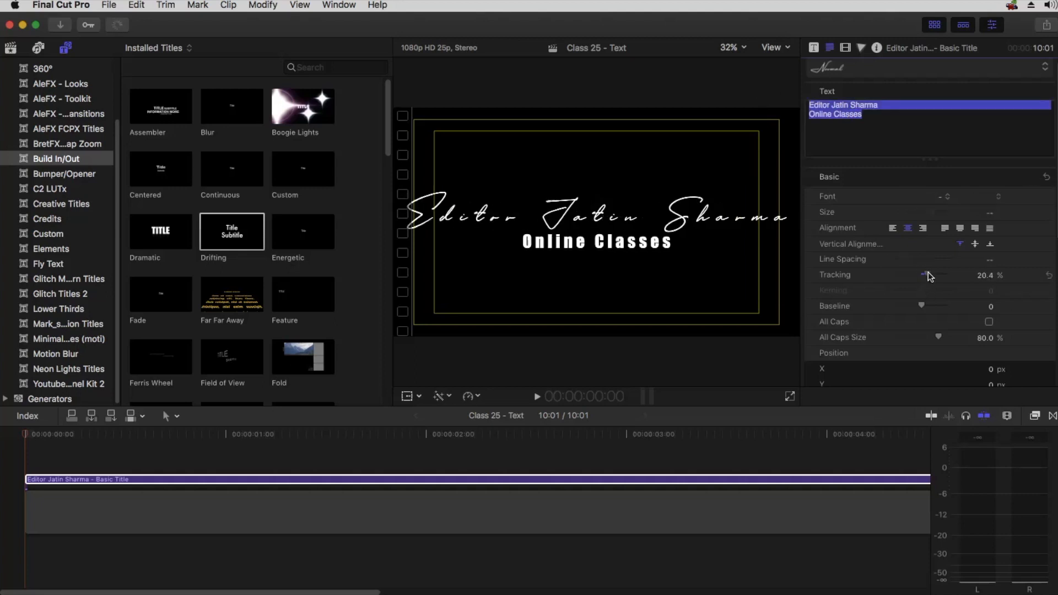
{"action": "left_click", "coordinate": [1049, 275]}
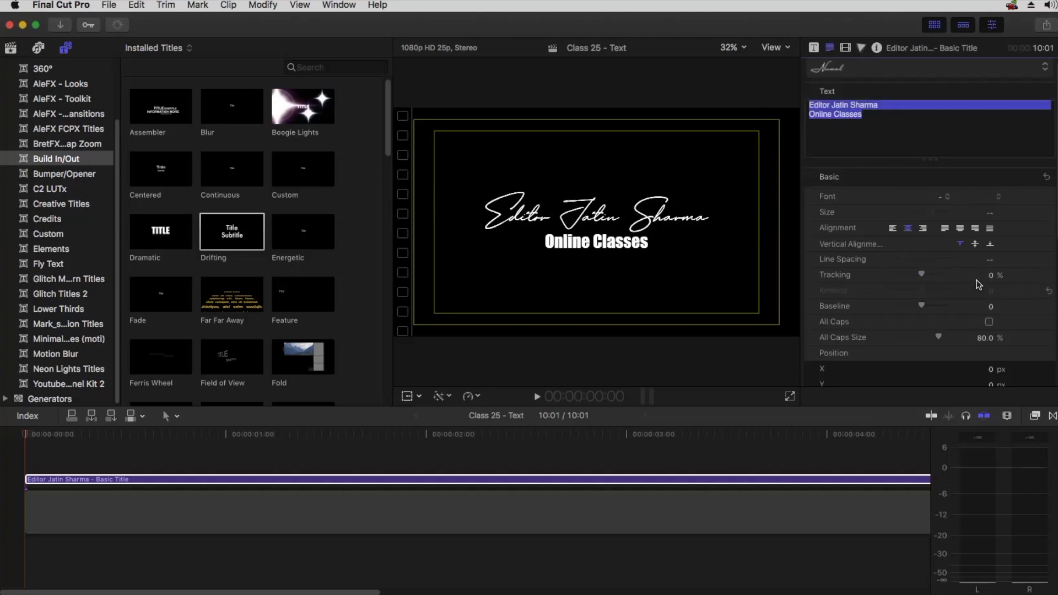
{"action": "left_click", "coordinate": [876, 125]}
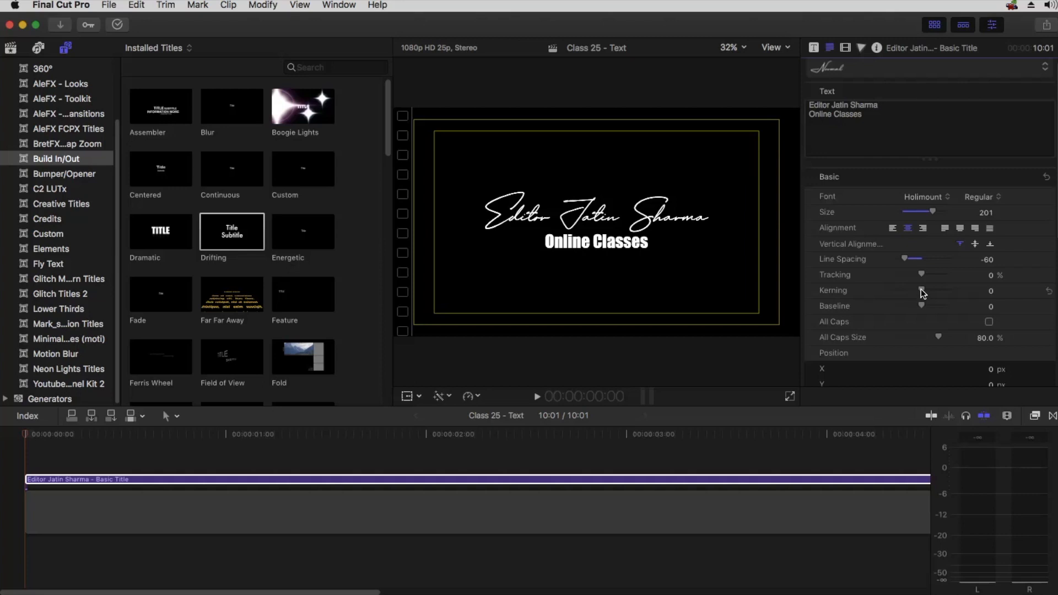
Experiment with Kerning in the first line and in the second line, resetting the second line's Kerning
{"action": "left_click_drag", "start_coordinate": [924, 292], "coordinate": [946, 291]}
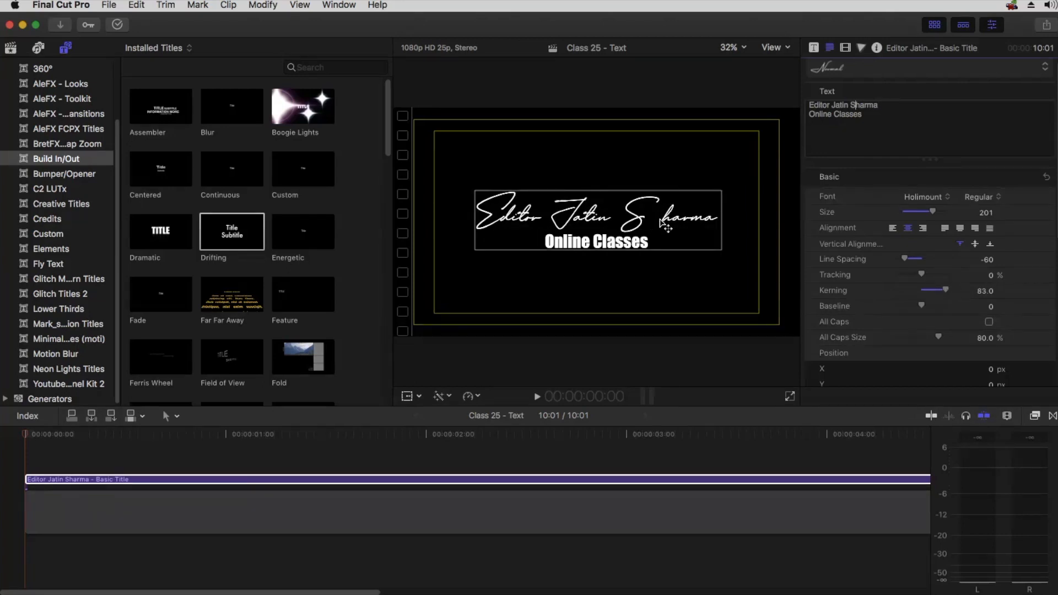
{"action": "left_click_drag", "start_coordinate": [946, 290], "coordinate": [911, 286]}
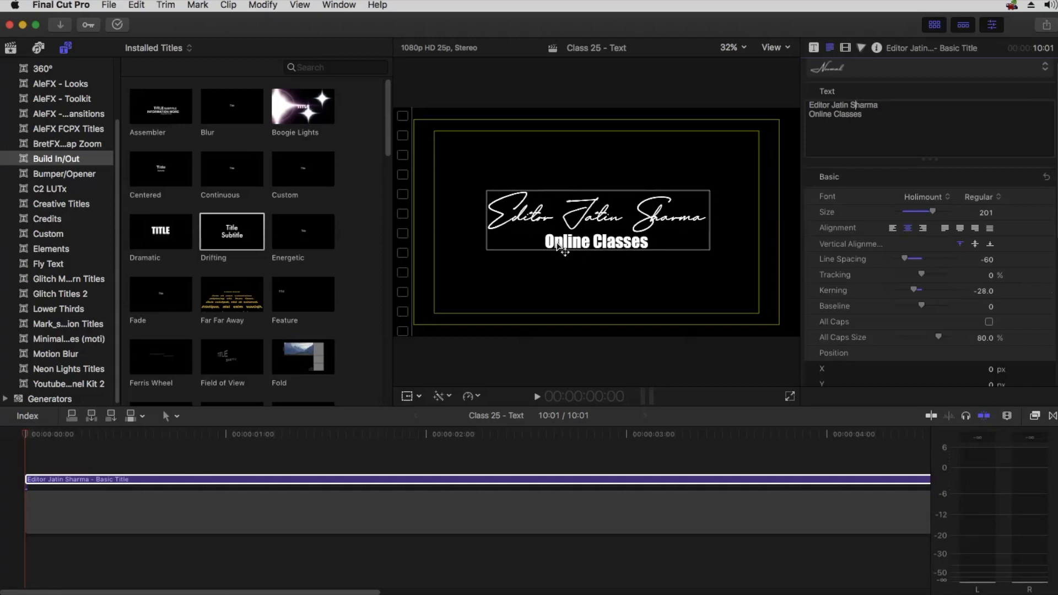
{"action": "left_click", "coordinate": [821, 114]}
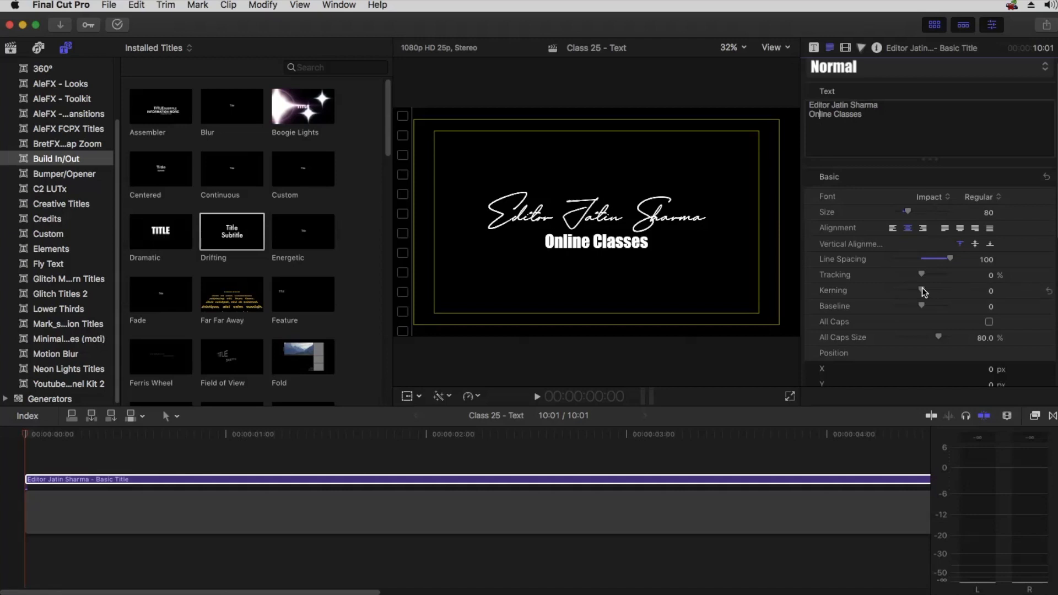
{"action": "left_click_drag", "start_coordinate": [923, 291], "coordinate": [933, 288]}
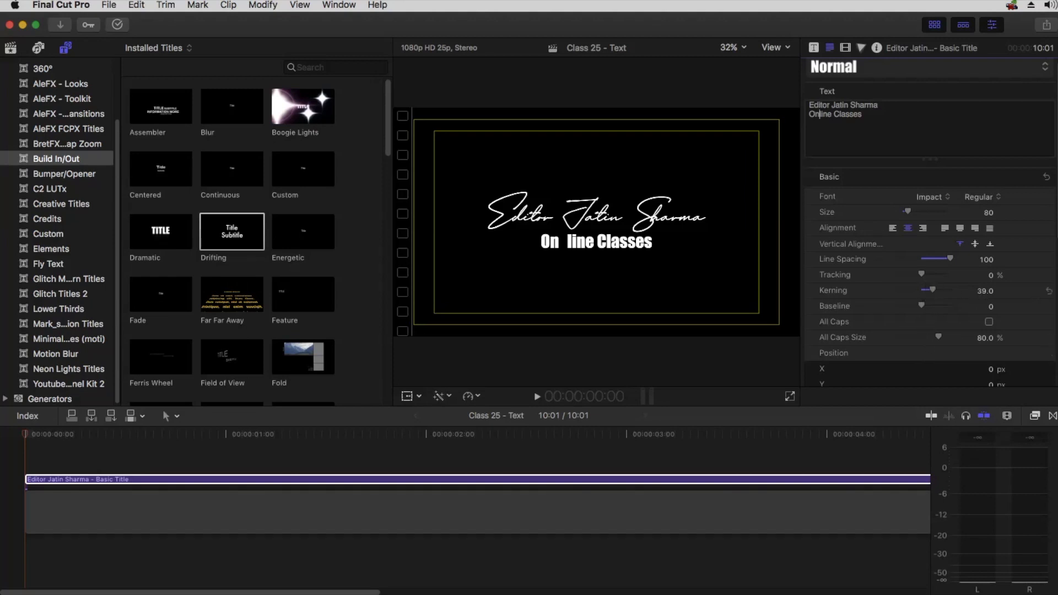
{"action": "left_click", "coordinate": [1048, 291]}
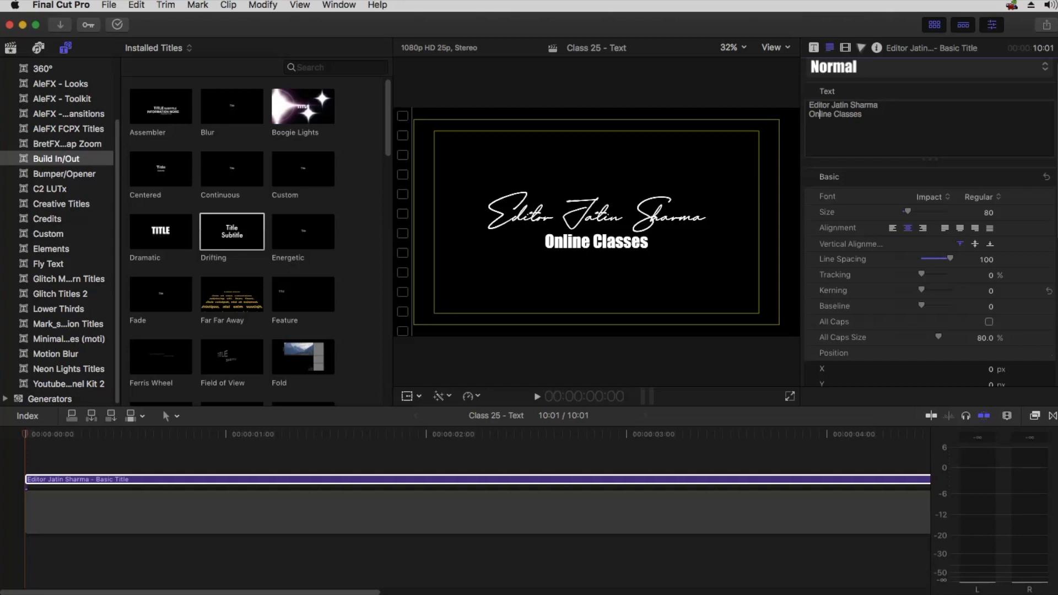
Set the Kerning near Sharma in the first line to -1
{"action": "left_click", "coordinate": [863, 106]}
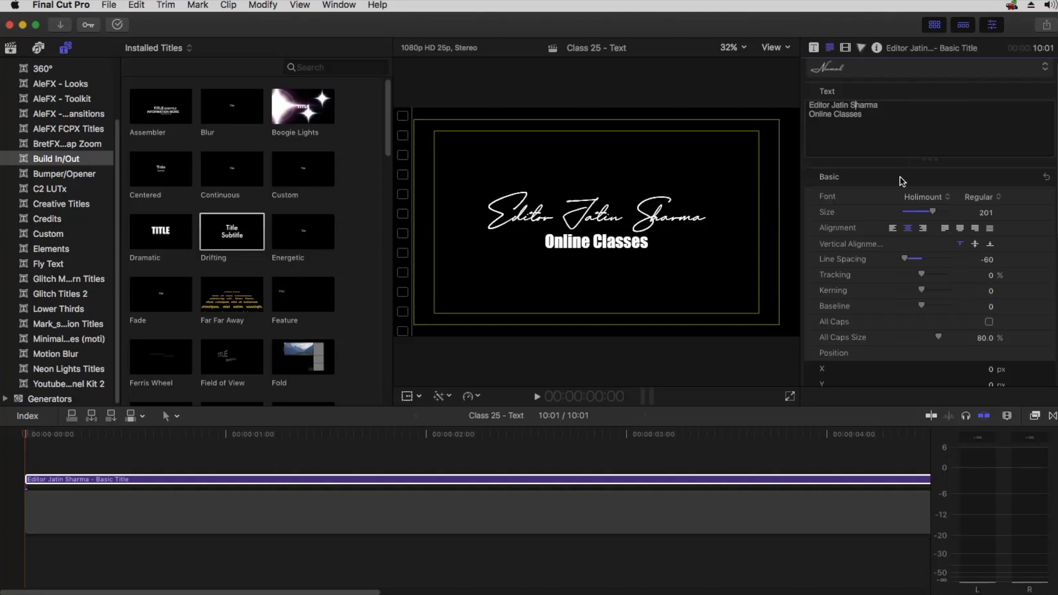
{"action": "left_click_drag", "start_coordinate": [921, 290], "coordinate": [922, 295]}
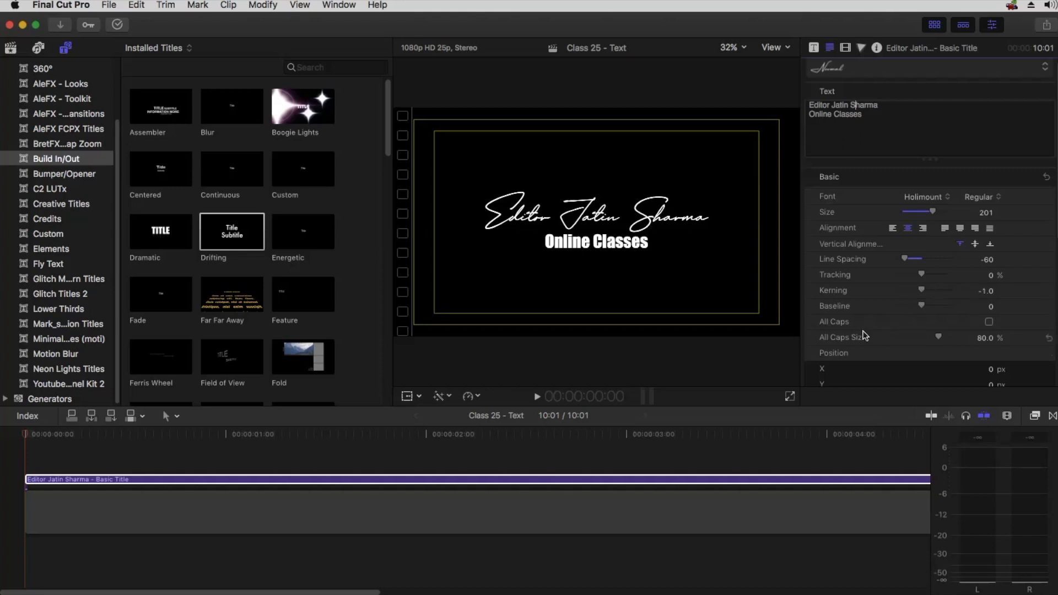
{"action": "scroll", "coordinate": [855, 301], "scroll_direction": "down", "scroll_amount": 1}
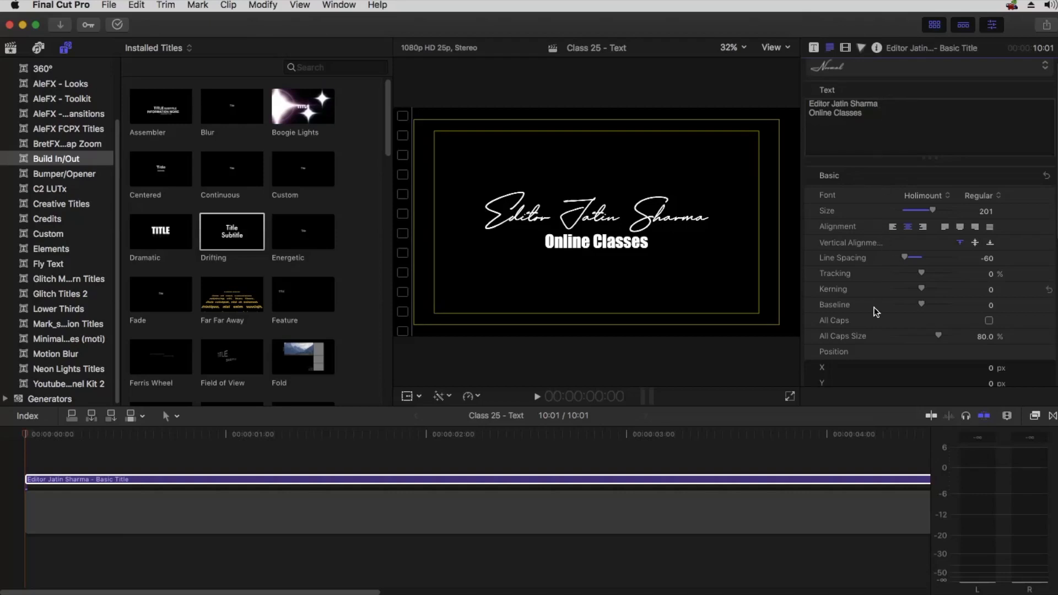
Experiment with Baseline on the text and on the first line, resetting the first line's Baseline to 0
{"action": "mouse_move", "coordinate": [923, 306]}
{"action": "left_mouse_down"}
{"action": "mouse_move", "coordinate": [941, 306]}
{"action": "mouse_move", "coordinate": [912, 304]}
{"action": "mouse_move", "coordinate": [925, 304]}
{"action": "left_mouse_up"}
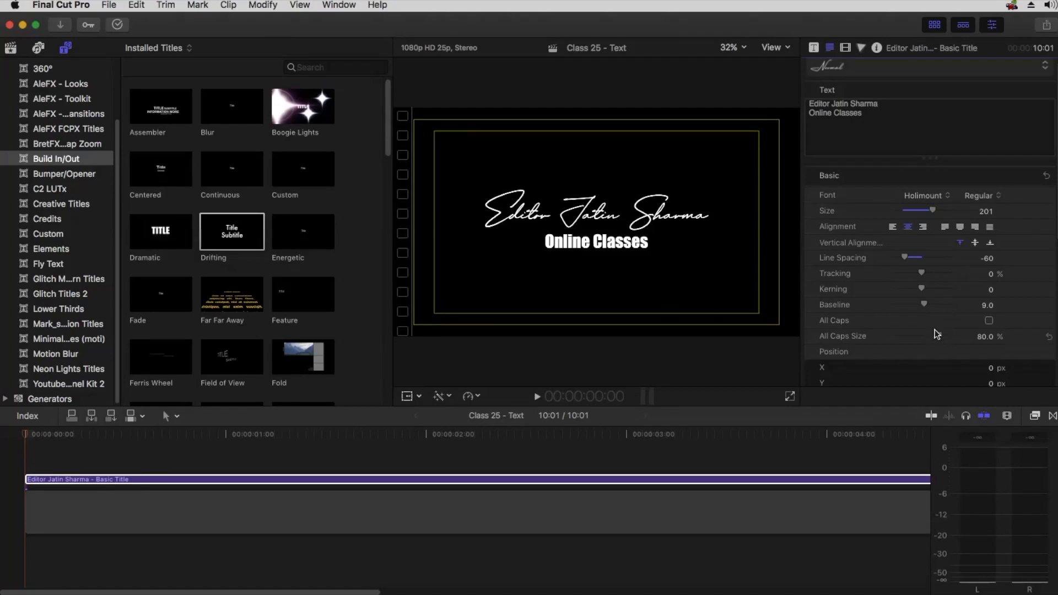
{"action": "left_click_drag", "start_coordinate": [887, 103], "coordinate": [746, 104]}
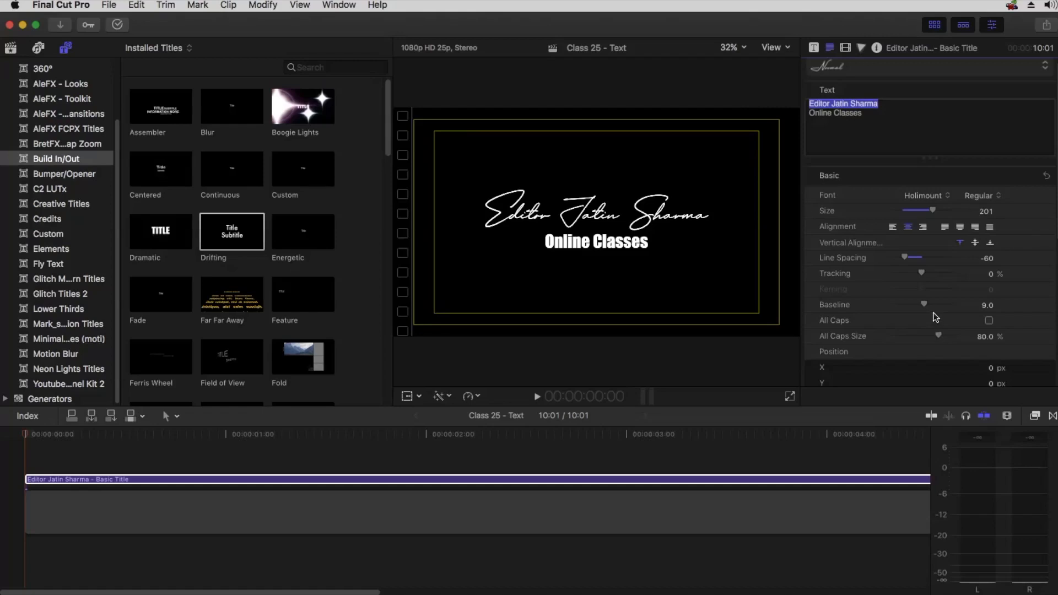
{"action": "left_click_drag", "start_coordinate": [925, 306], "coordinate": [964, 304]}
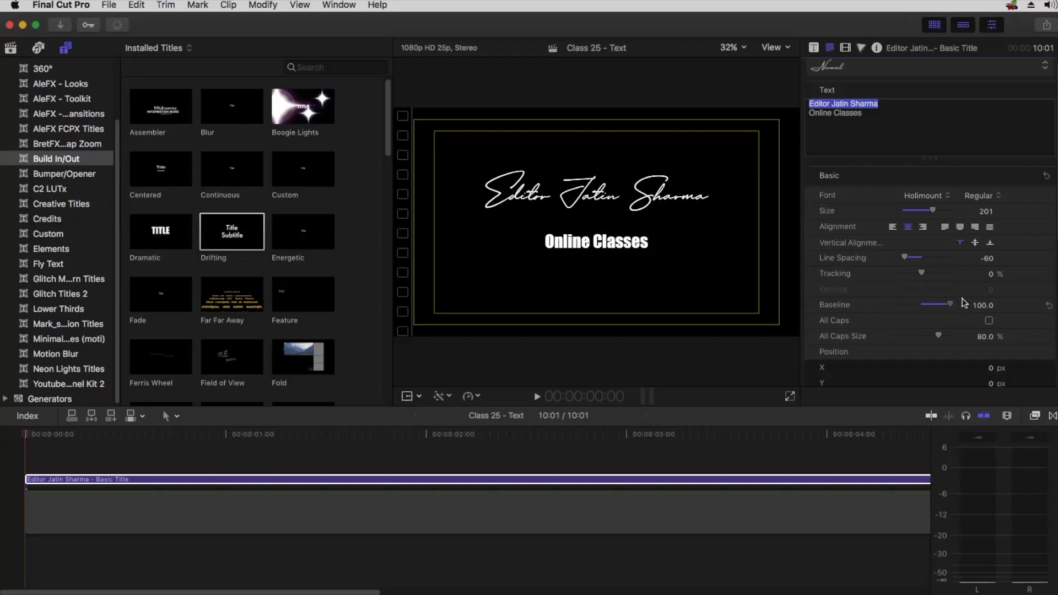
{"action": "left_click", "coordinate": [1049, 305]}
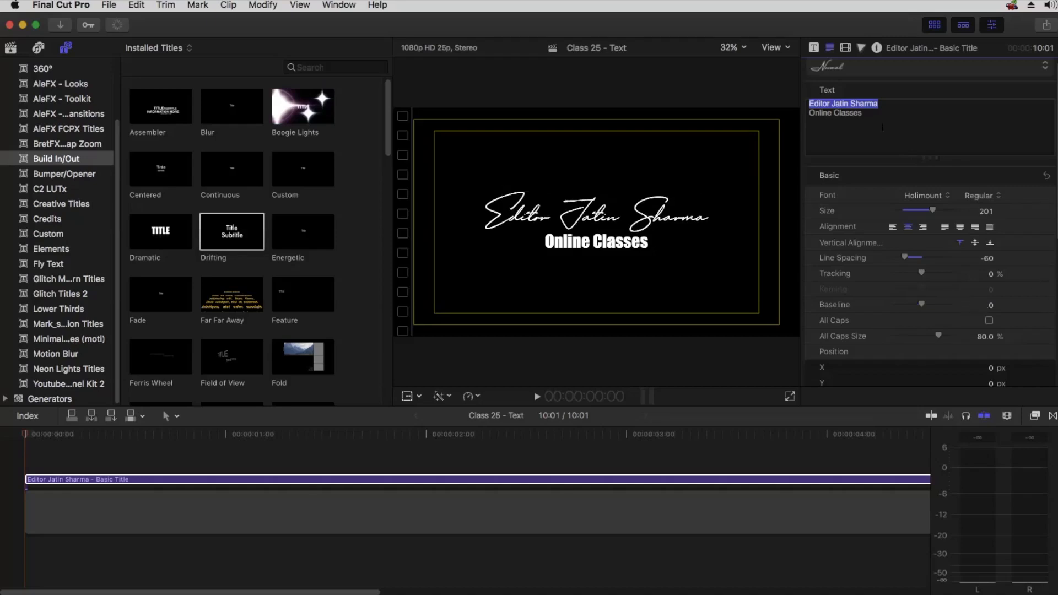
Select the second line, Online Classes, and set its Baseline to 2.0
{"action": "left_click", "coordinate": [870, 113]}
{"action": "triple_click", "coordinate": [870, 112]}
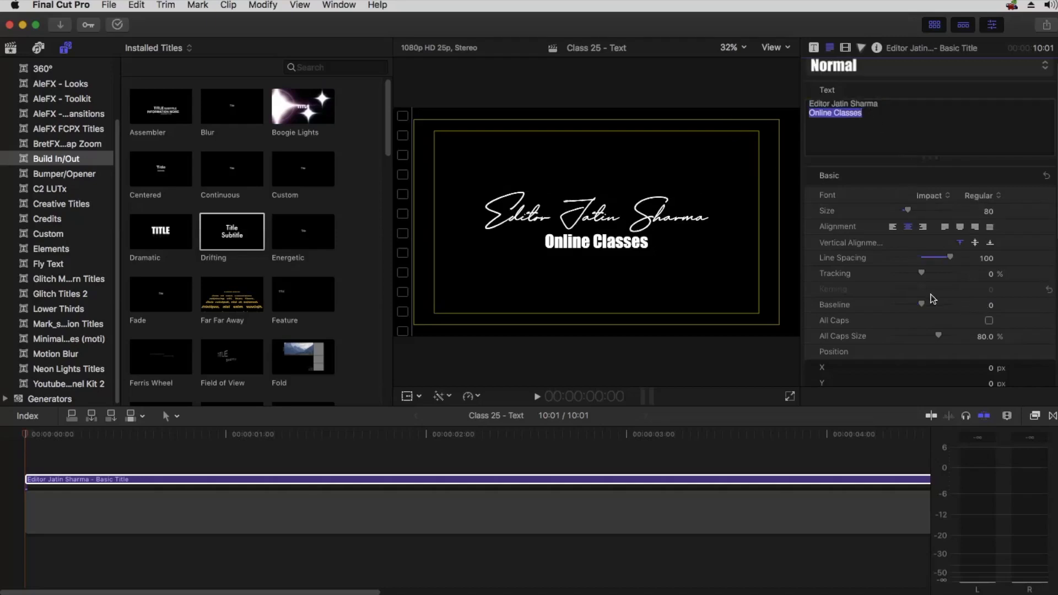
{"action": "left_click_drag", "start_coordinate": [922, 305], "coordinate": [946, 308]}
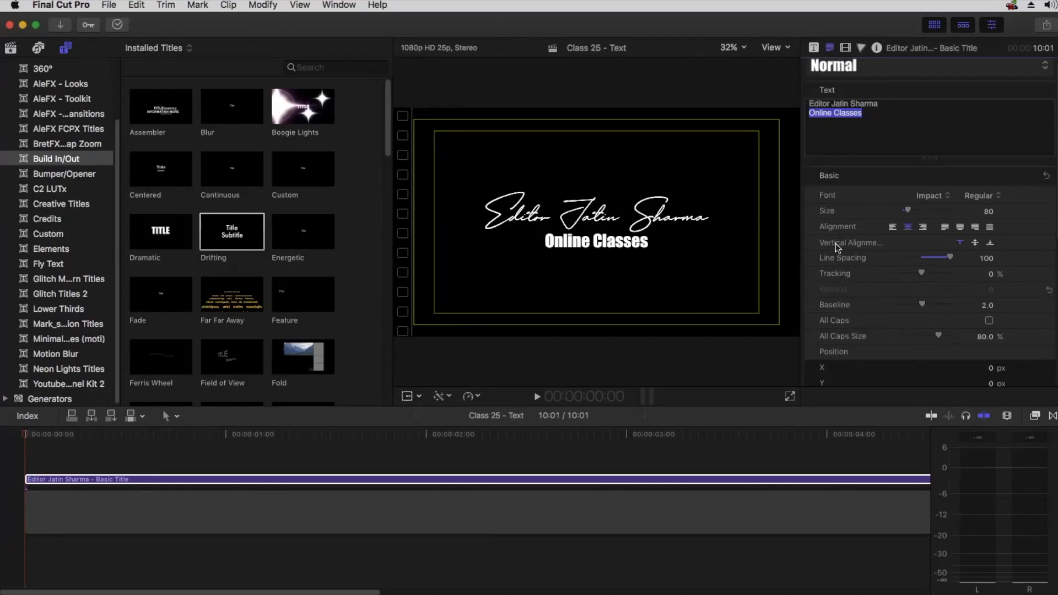
Shift the Baseline of individual characters, setting the word Editor's Baseline to -33
{"action": "left_click", "coordinate": [634, 214]}
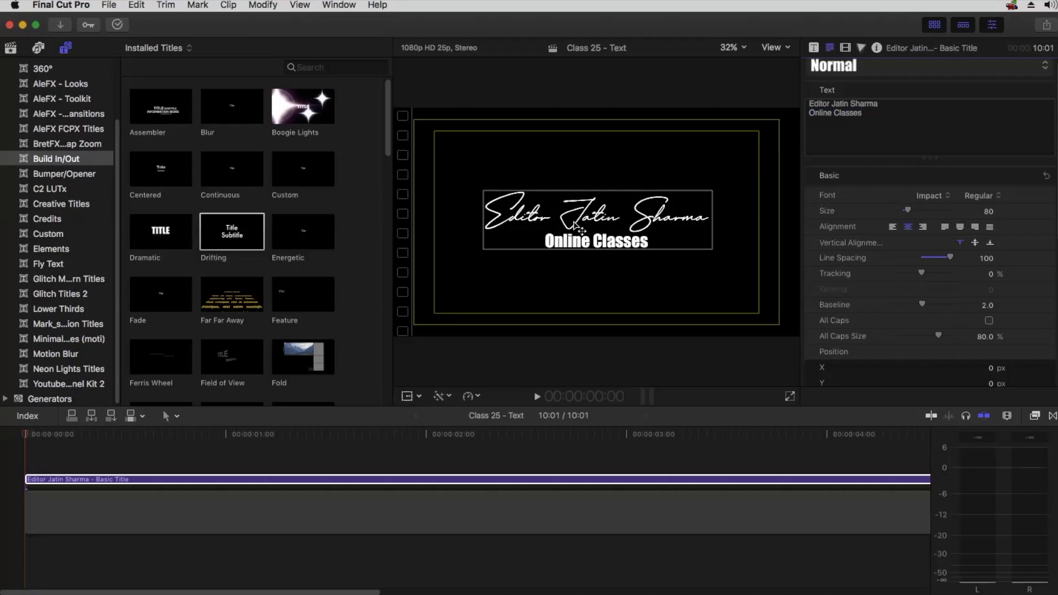
{"action": "left_click", "coordinate": [822, 144]}
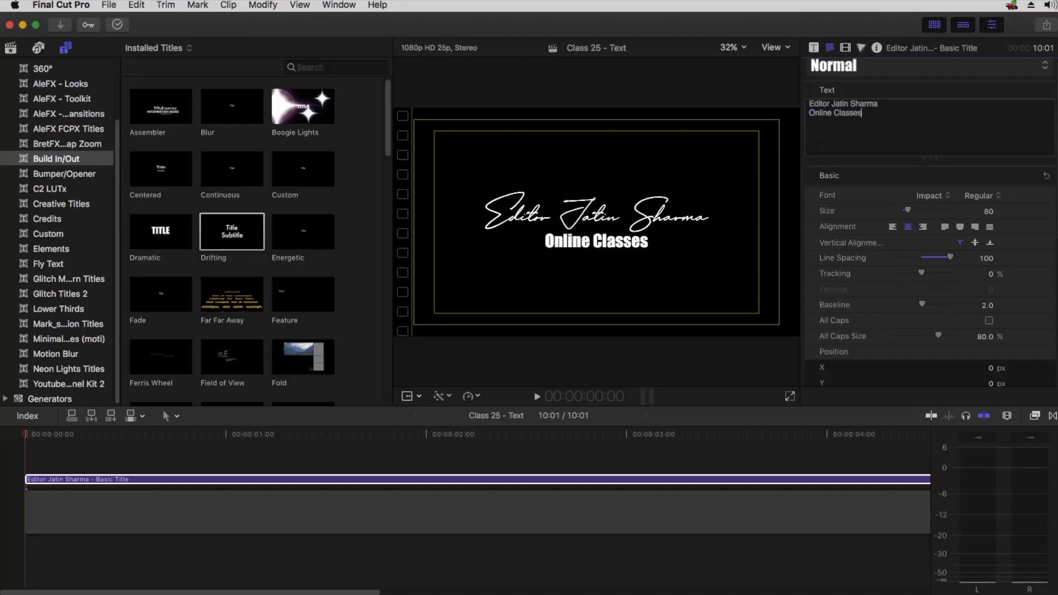
{"action": "left_click_drag", "start_coordinate": [811, 113], "coordinate": [816, 113]}
{"action": "left_click_drag", "start_coordinate": [923, 304], "coordinate": [925, 303]}
{"action": "left_click_drag", "start_coordinate": [830, 103], "coordinate": [814, 103]}
{"action": "left_click_drag", "start_coordinate": [923, 307], "coordinate": [914, 307]}
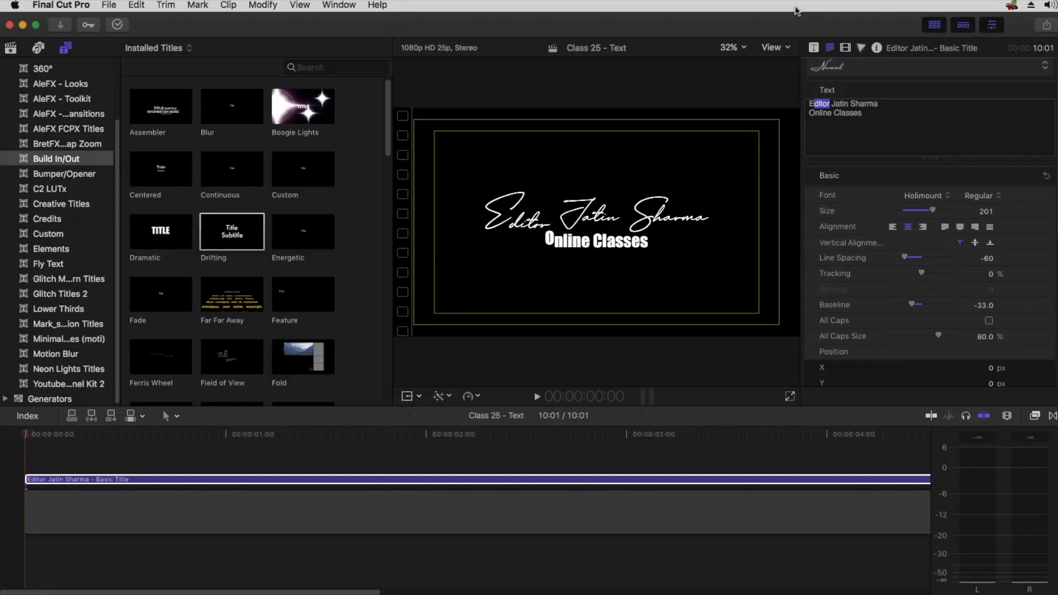
Delete all of the title's text in the Text inspector
{"action": "left_click", "coordinate": [813, 48]}
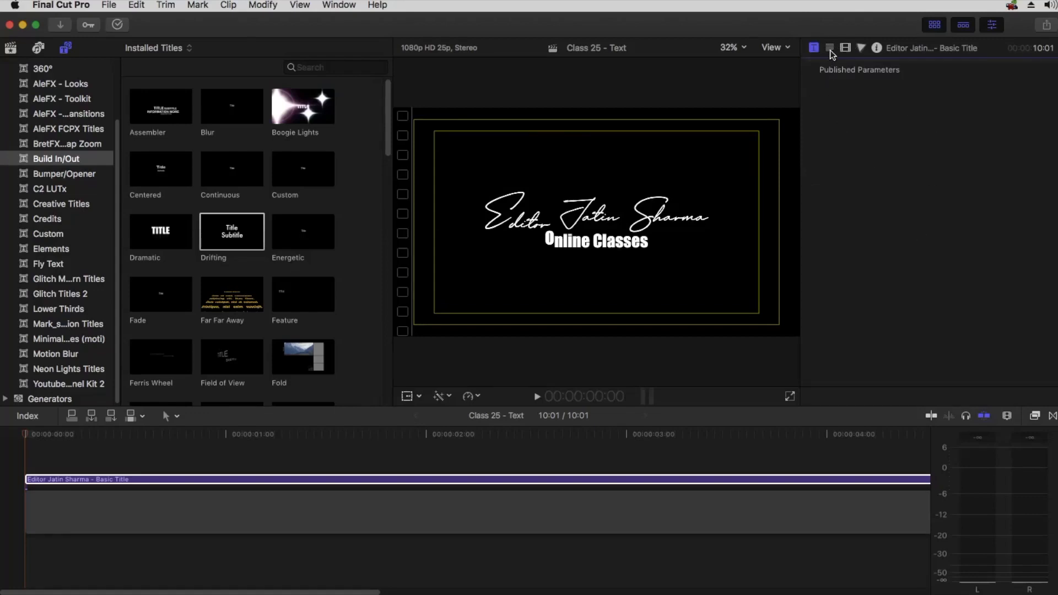
{"action": "left_click", "coordinate": [830, 48]}
{"action": "scroll", "coordinate": [870, 283], "scroll_direction": "down", "scroll_amount": 1}
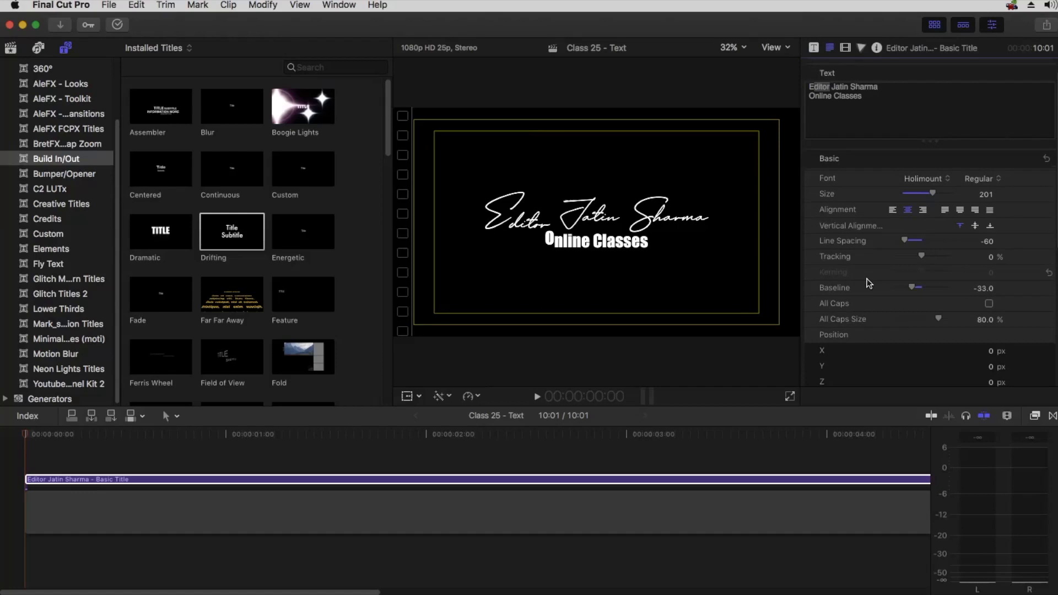
{"action": "scroll", "coordinate": [869, 284], "scroll_direction": "down", "scroll_amount": 1}
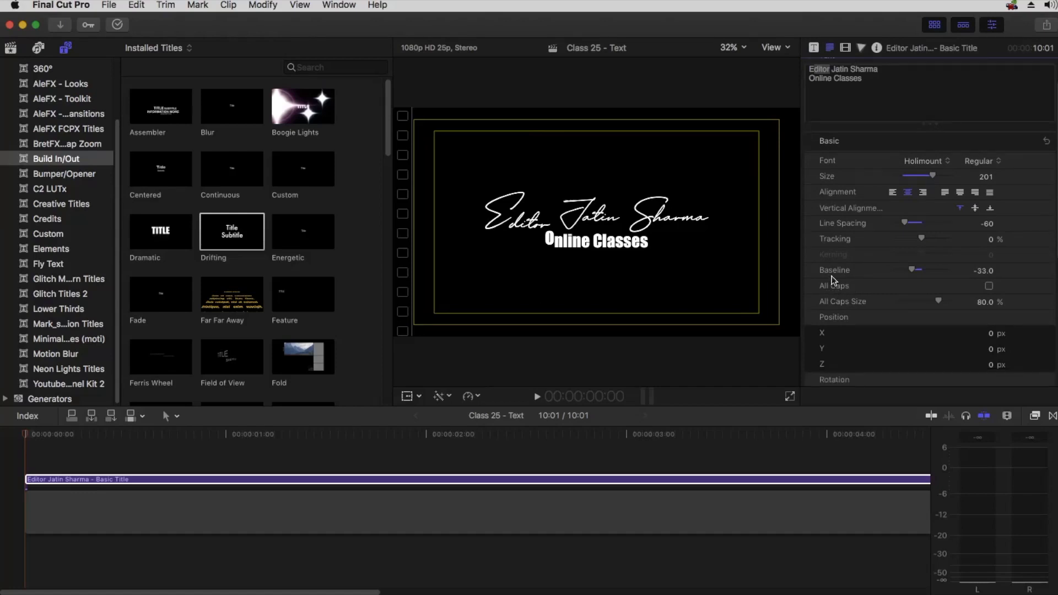
{"action": "left_click_drag", "start_coordinate": [858, 90], "coordinate": [757, 67]}
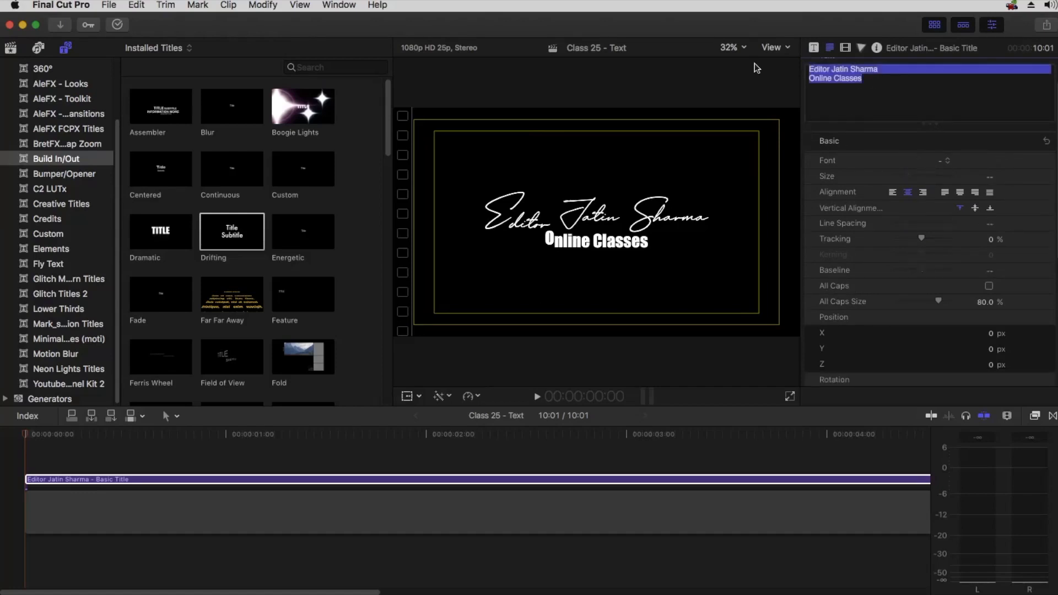
{"action": "key", "text": "BackSpace"}
Set the title's font to Arial
{"action": "left_click", "coordinate": [916, 161]}
{"action": "left_click", "coordinate": [923, 268]}
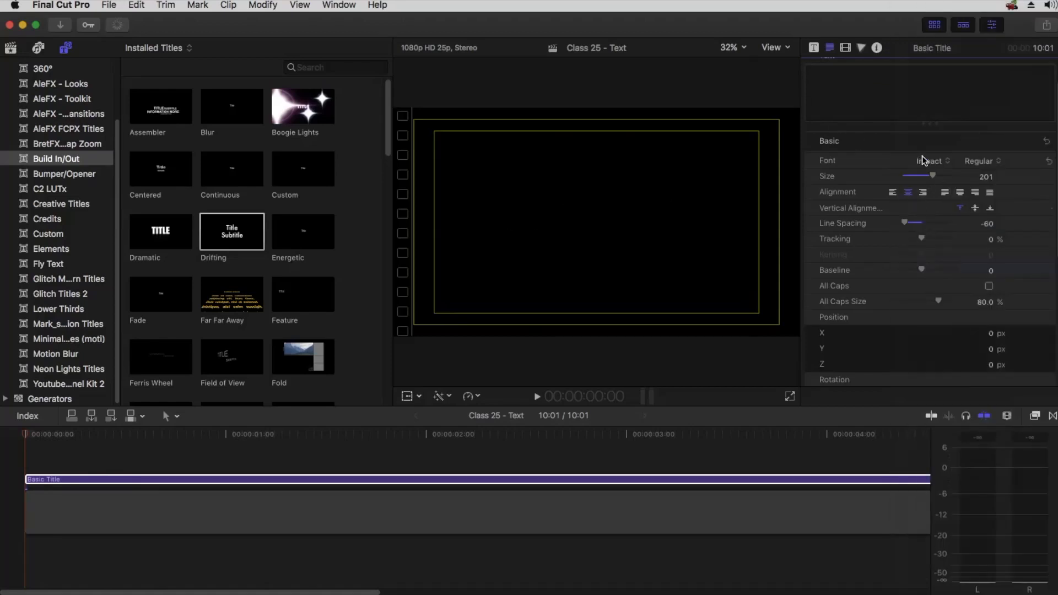
{"action": "left_click", "coordinate": [924, 158]}
{"action": "scroll", "coordinate": [934, 130], "scroll_direction": "up", "scroll_amount": 10}
{"action": "left_click", "coordinate": [935, 121]}
{"action": "left_click", "coordinate": [970, 164]}
{"action": "left_click", "coordinate": [968, 164]}
{"action": "left_click", "coordinate": [918, 158]}
{"action": "scroll", "coordinate": [928, 132], "scroll_direction": "up", "scroll_amount": 15}
{"action": "scroll", "coordinate": [929, 131], "scroll_direction": "up", "scroll_amount": 15}
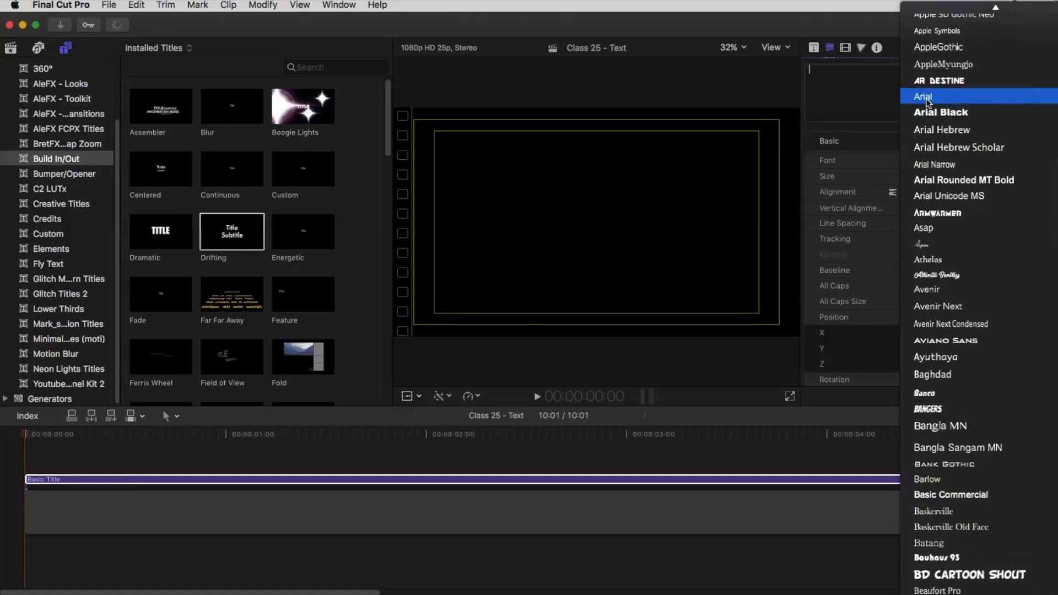
{"action": "left_click", "coordinate": [928, 97]}
Enter Editor Jatin Sharma as the title text and set its Size to 159
{"action": "left_click", "coordinate": [841, 84]}
{"action": "type", "text": "Editor Jat"}
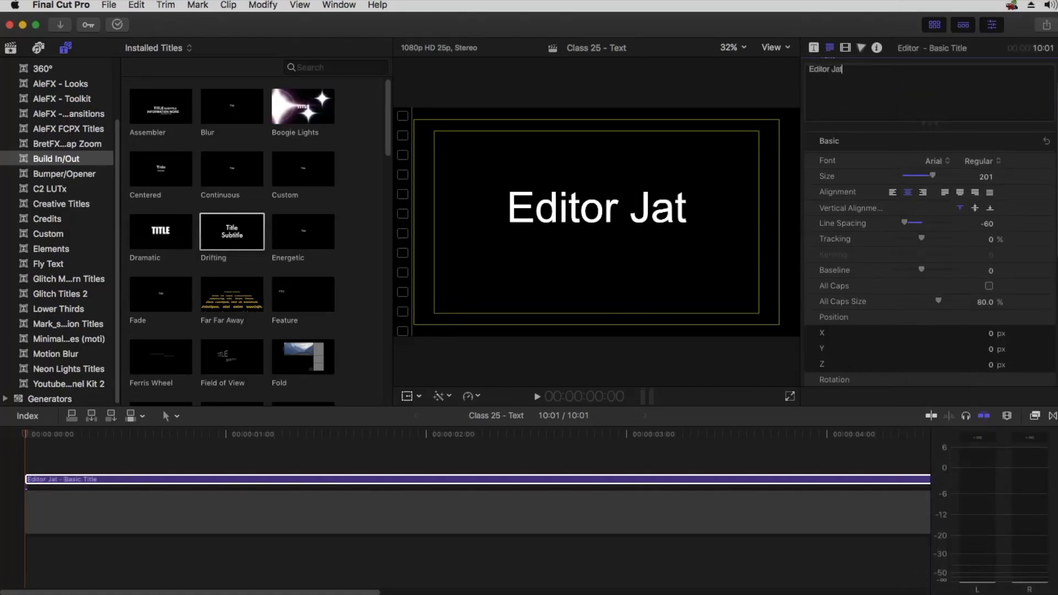
{"action": "type", "text": "in Sharma"}
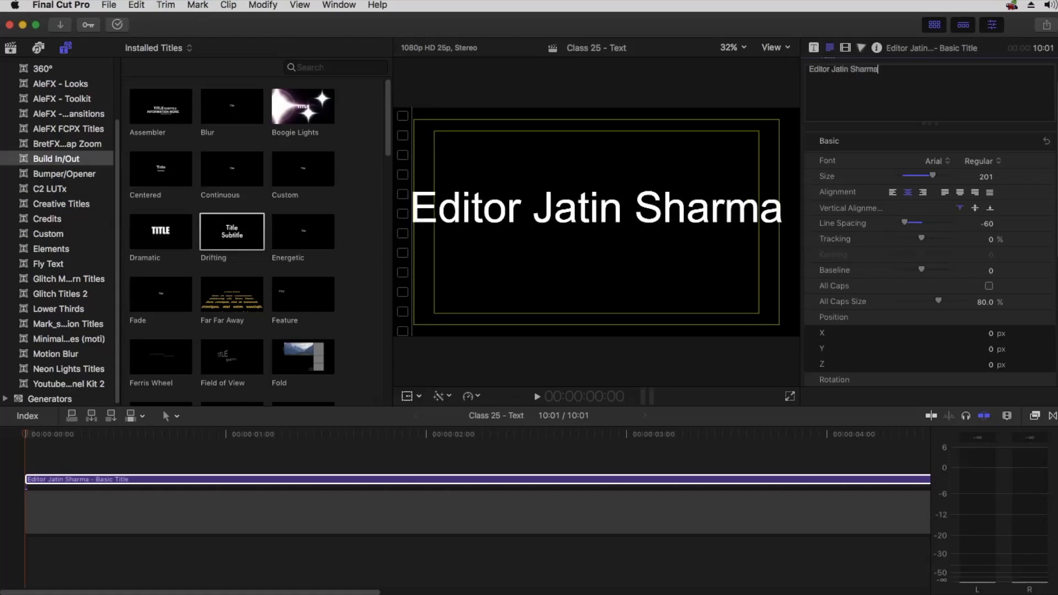
{"action": "left_click_drag", "start_coordinate": [932, 176], "coordinate": [925, 175]}
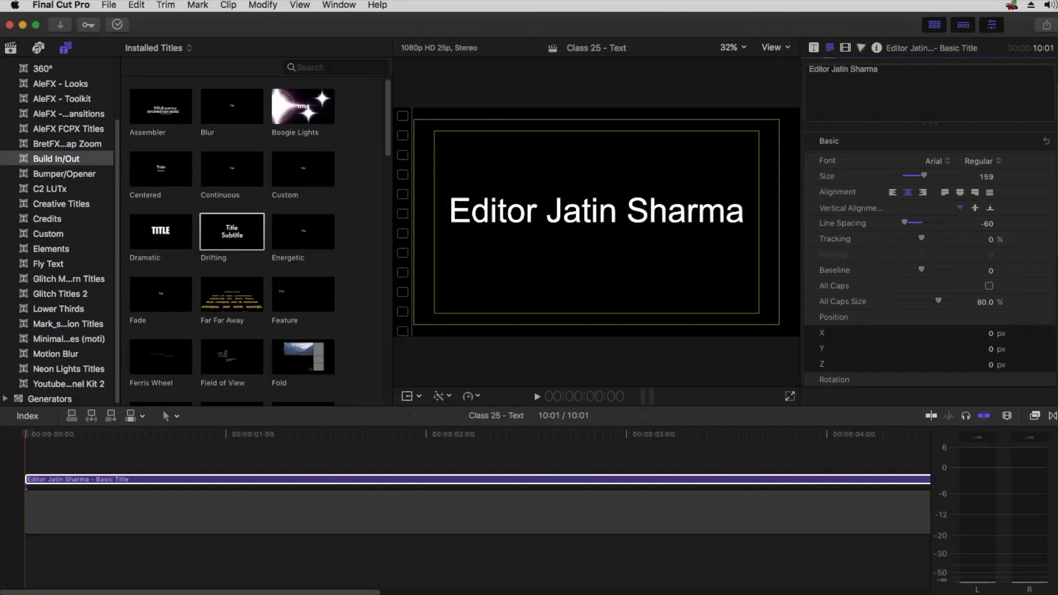
Replace the word Editor with uppercase EDITOR
{"action": "left_click_drag", "start_coordinate": [814, 69], "coordinate": [830, 69]}
{"action": "key", "text": "BackSpace"}
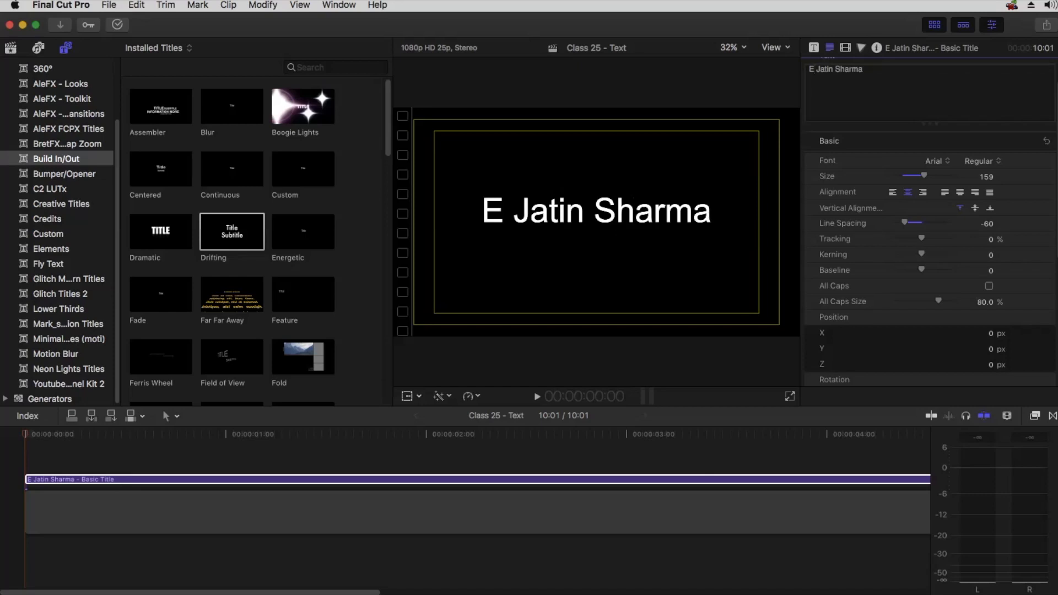
{"action": "type", "text": "DITO"}
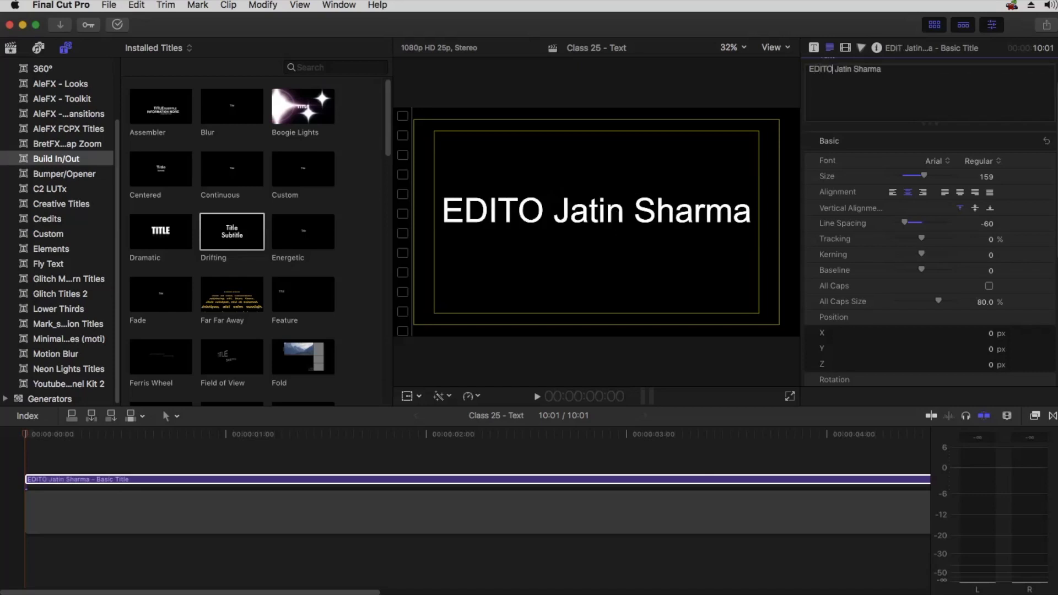
{"action": "type", "text": "R"}
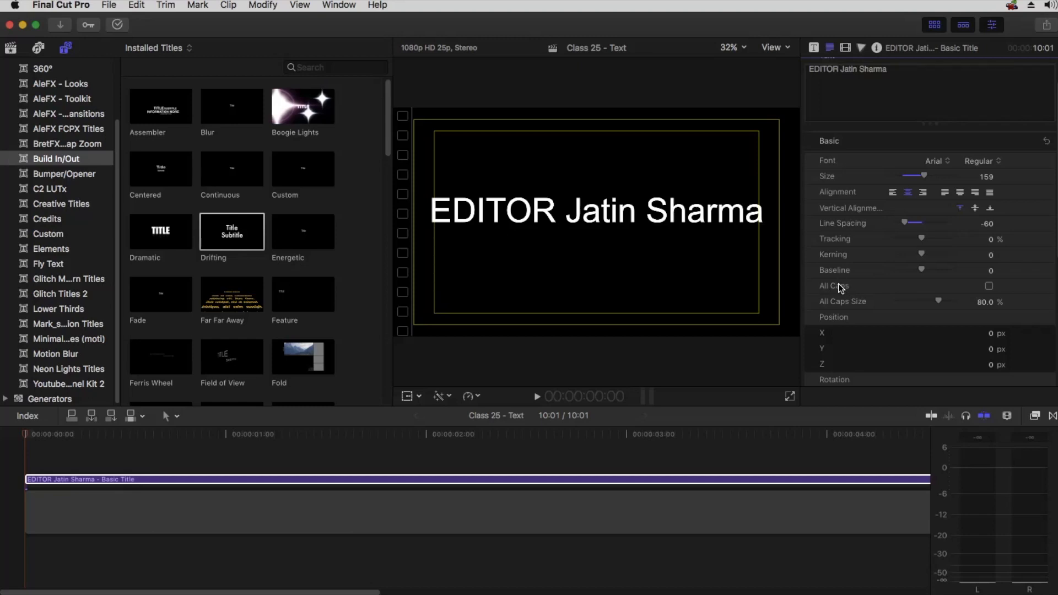
Turn on All Caps and set the Size to 144
{"action": "left_click", "coordinate": [989, 286]}
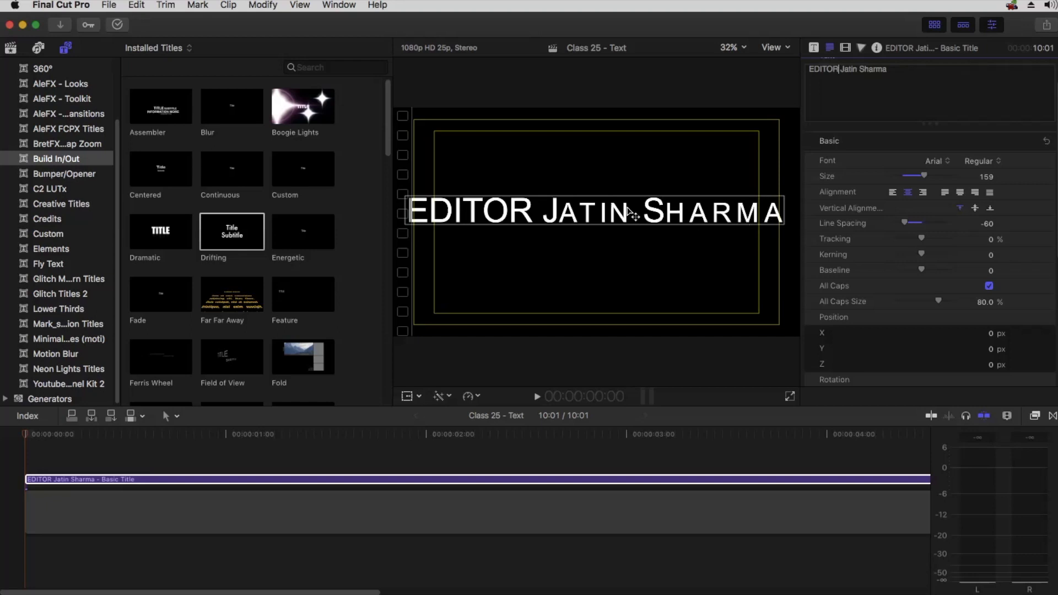
{"action": "left_click_drag", "start_coordinate": [925, 177], "coordinate": [920, 178]}
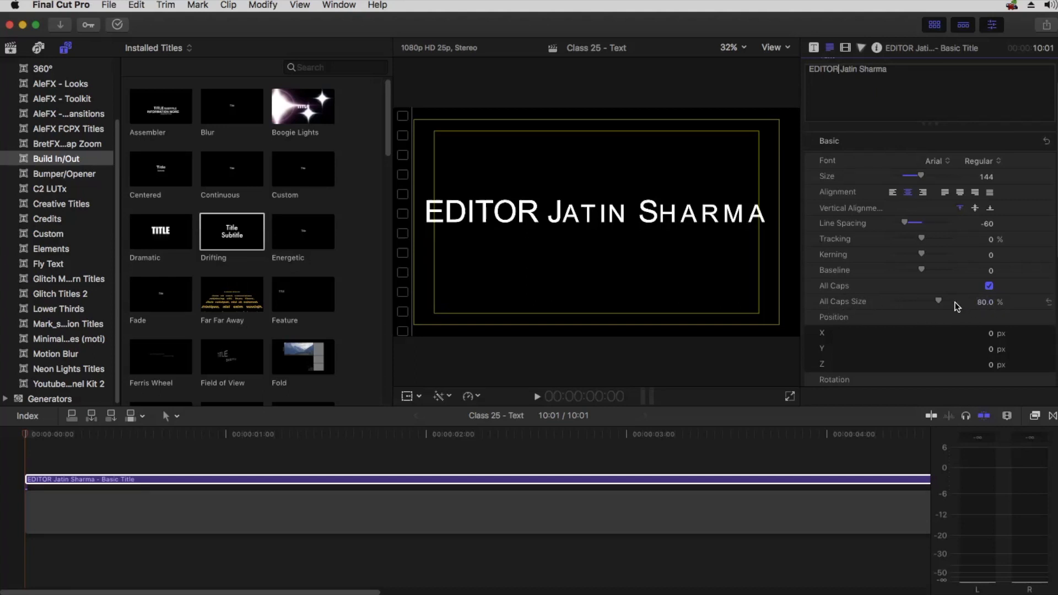
Experiment with All Caps Size and Kerning, undoing the changes and resetting All Caps Size to 80%
{"action": "left_click_drag", "start_coordinate": [939, 300], "coordinate": [962, 299]}
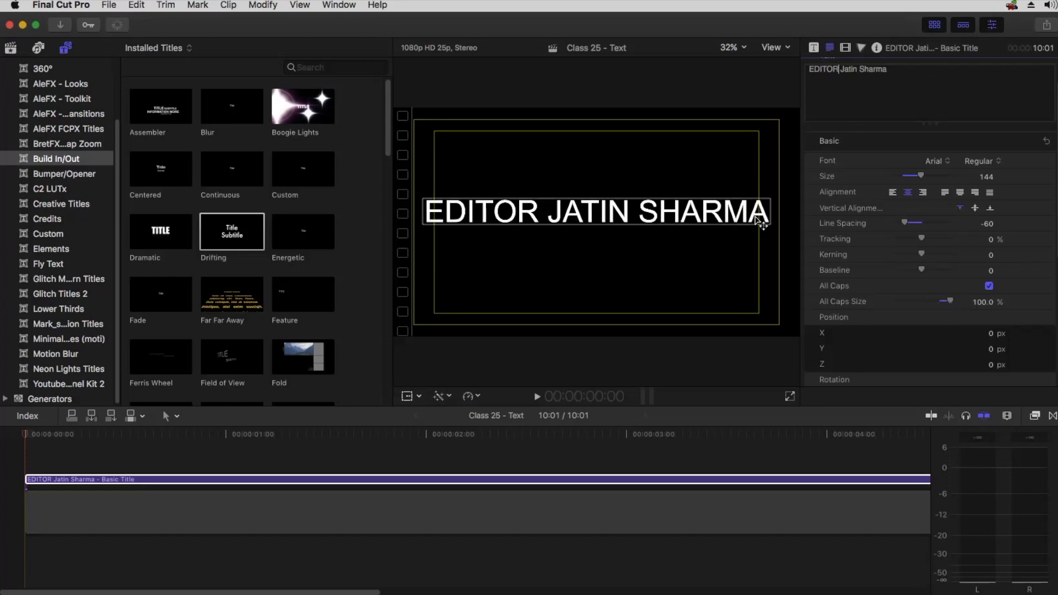
{"action": "left_click_drag", "start_coordinate": [946, 302], "coordinate": [922, 302]}
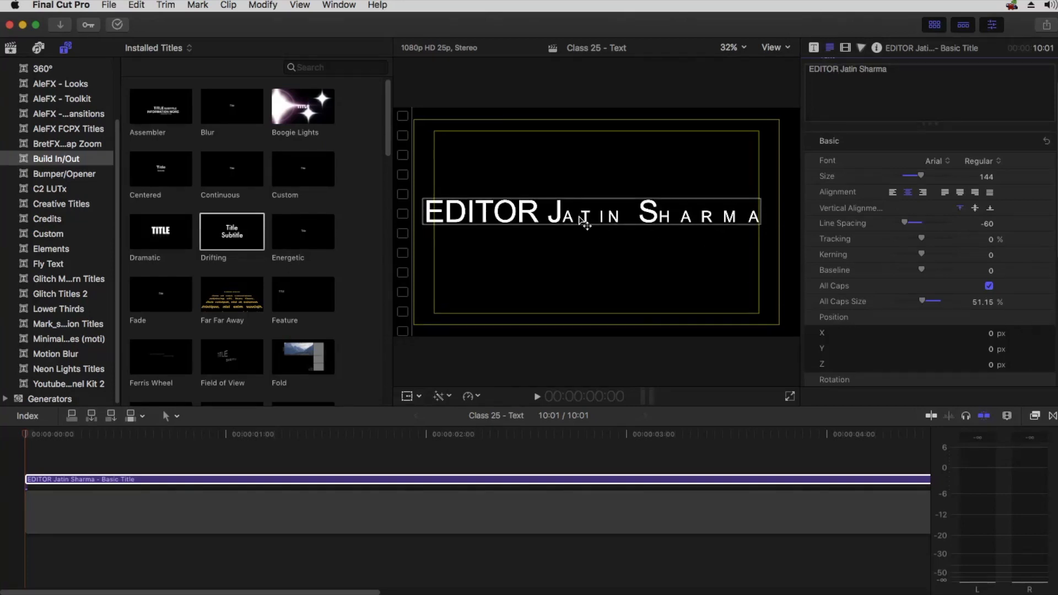
{"action": "left_click", "coordinate": [846, 70]}
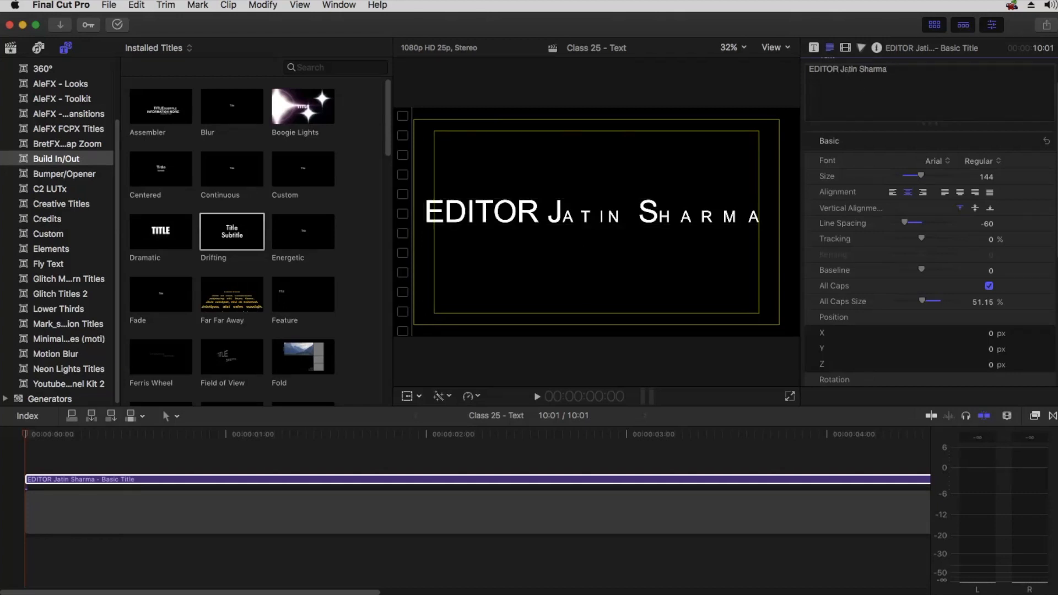
{"action": "left_click", "coordinate": [849, 72]}
{"action": "left_click_drag", "start_coordinate": [921, 255], "coordinate": [912, 256]}
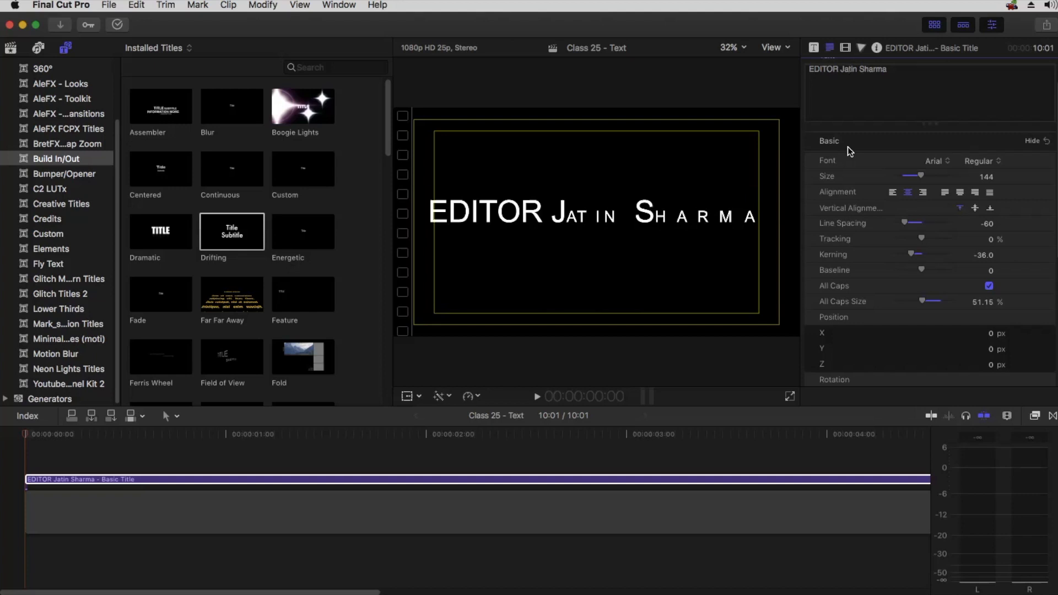
{"action": "key", "text": "super+z"}
{"action": "key", "text": "super+z"}
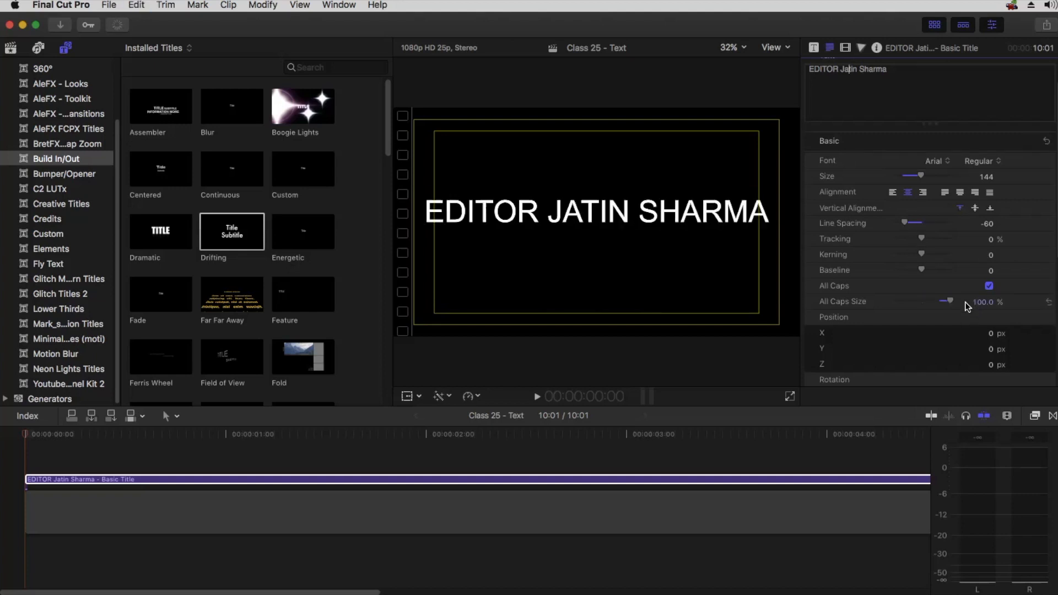
{"action": "left_click_drag", "start_coordinate": [984, 302], "coordinate": [983, 302]}
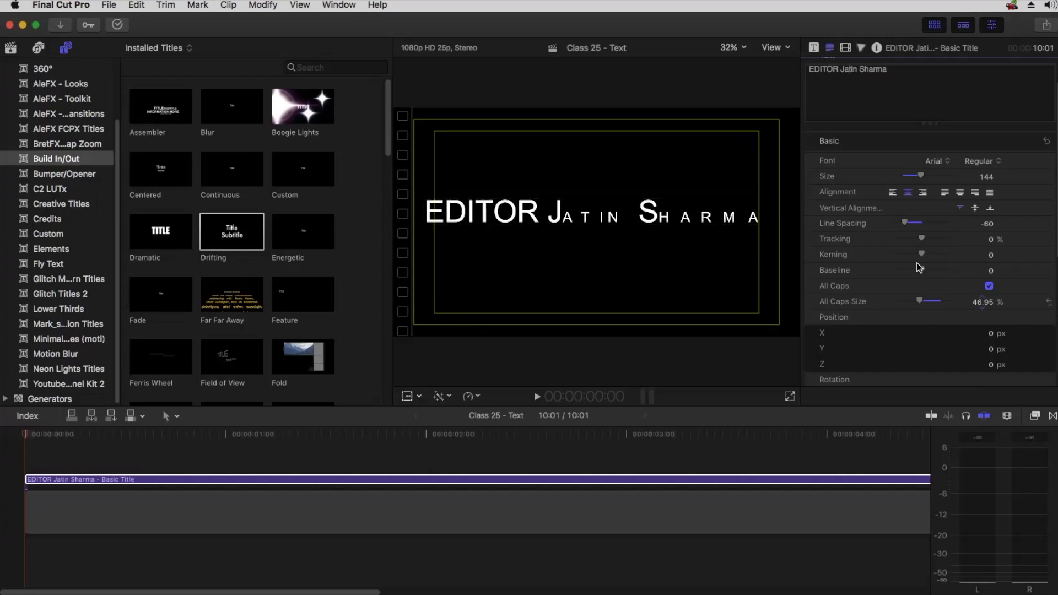
{"action": "left_click_drag", "start_coordinate": [927, 302], "coordinate": [994, 303]}
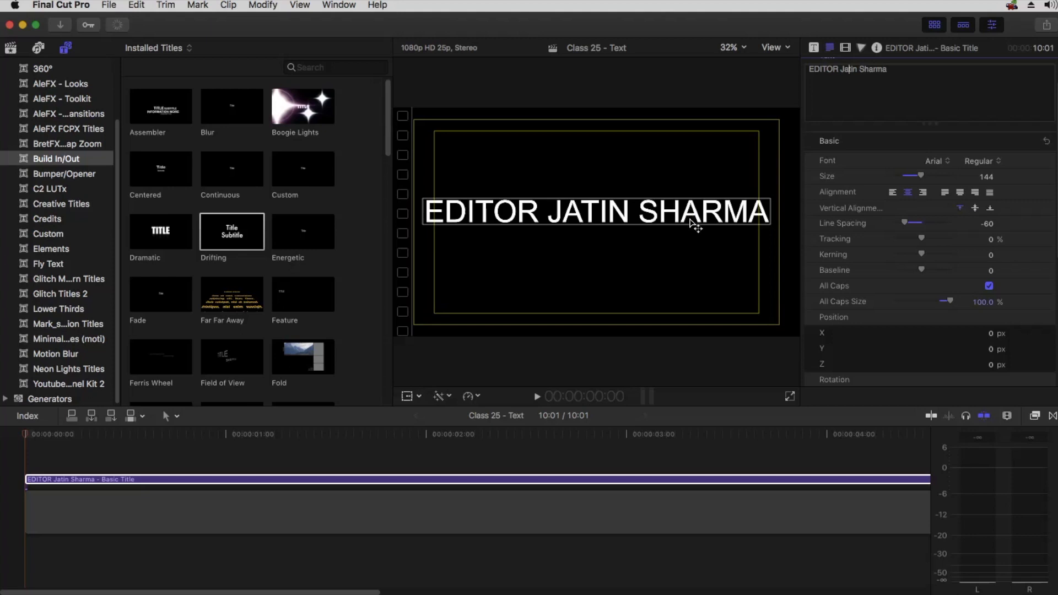
{"action": "left_click_drag", "start_coordinate": [982, 301], "coordinate": [983, 302]}
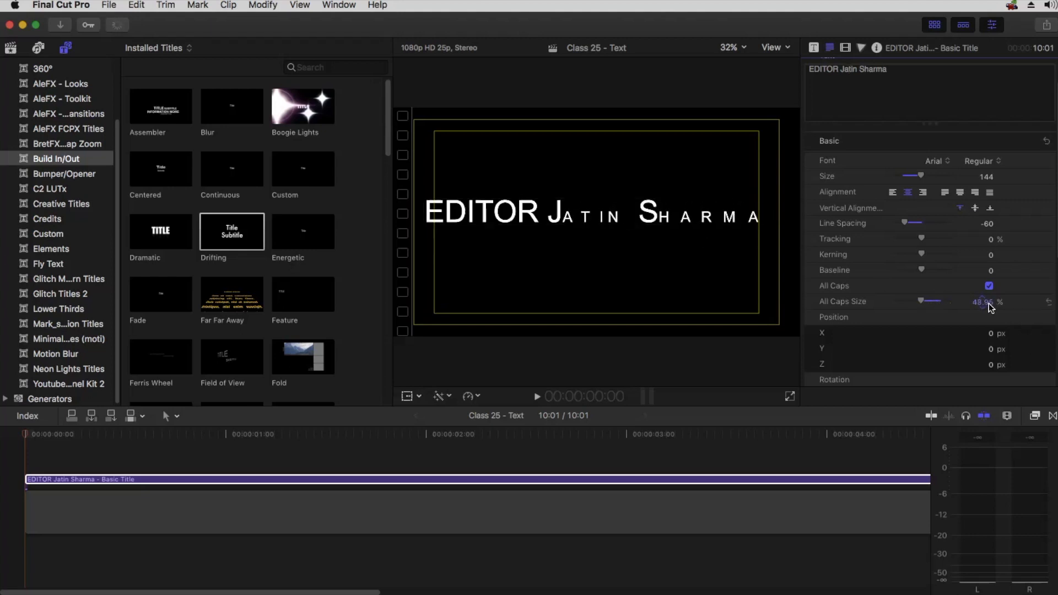
{"action": "left_click", "coordinate": [1049, 302]}
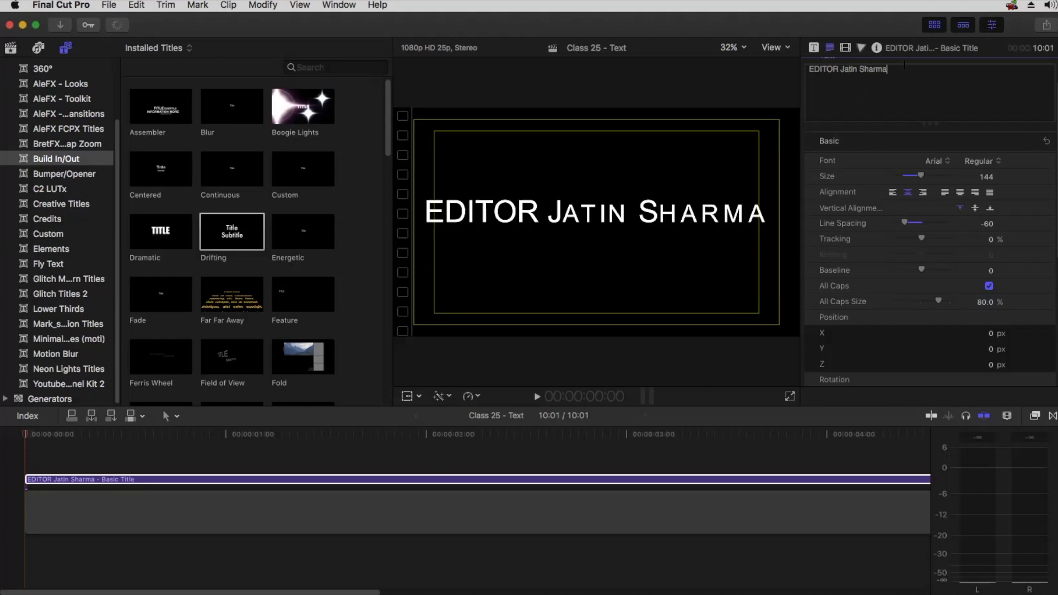
{"action": "key", "text": "super+a"}
{"action": "type", "text": "Jatin sh"}
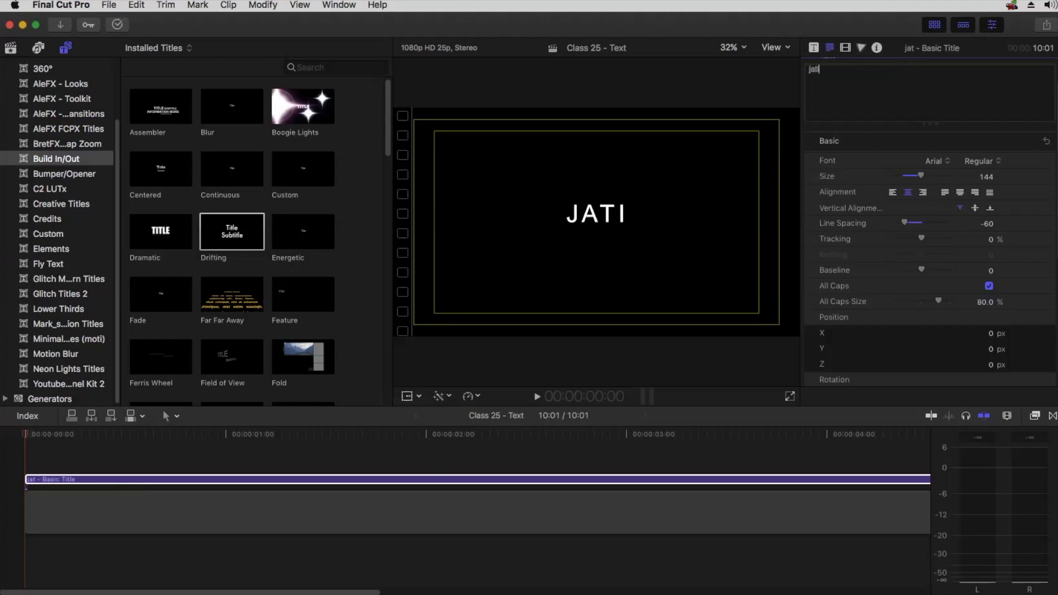
{"action": "type", "text": "a"}
{"action": "key", "text": "BackSpace"}
{"action": "key", "text": "BackSpace"}
{"action": "key", "text": "BackSpace"}
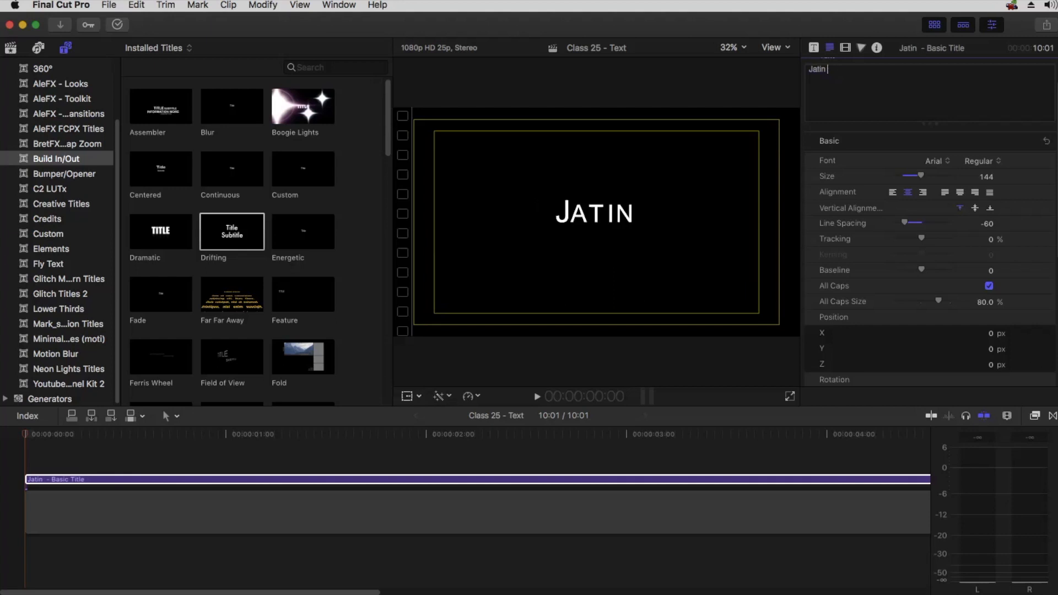
{"action": "type", "text": "sharma"}
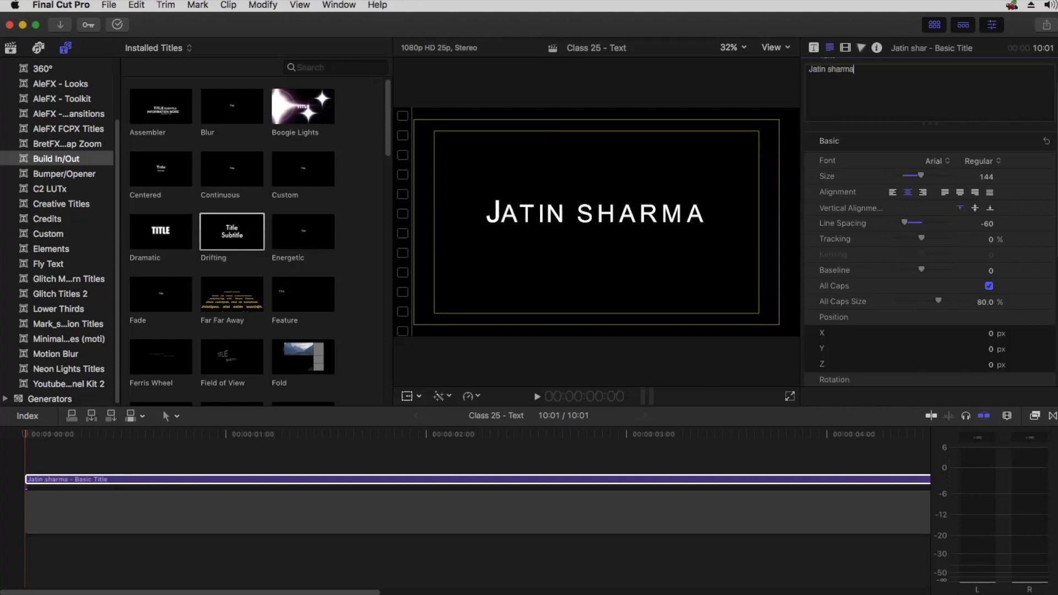
Turn off All Caps and retype the title's first letter as lowercase j
{"action": "left_click", "coordinate": [989, 285]}
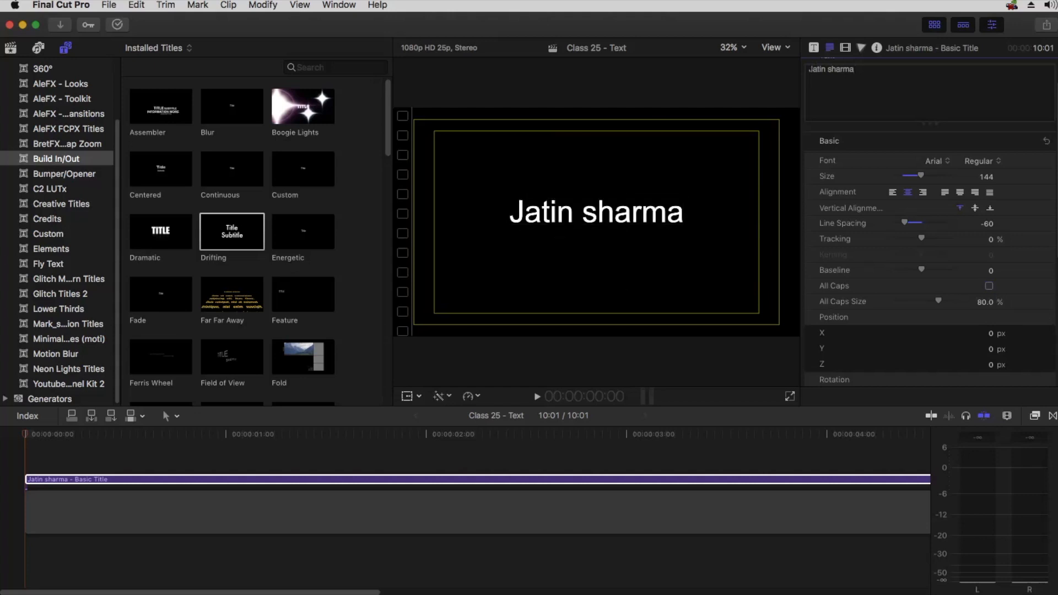
{"action": "key", "text": "BackSpace"}
{"action": "type", "text": "j"}
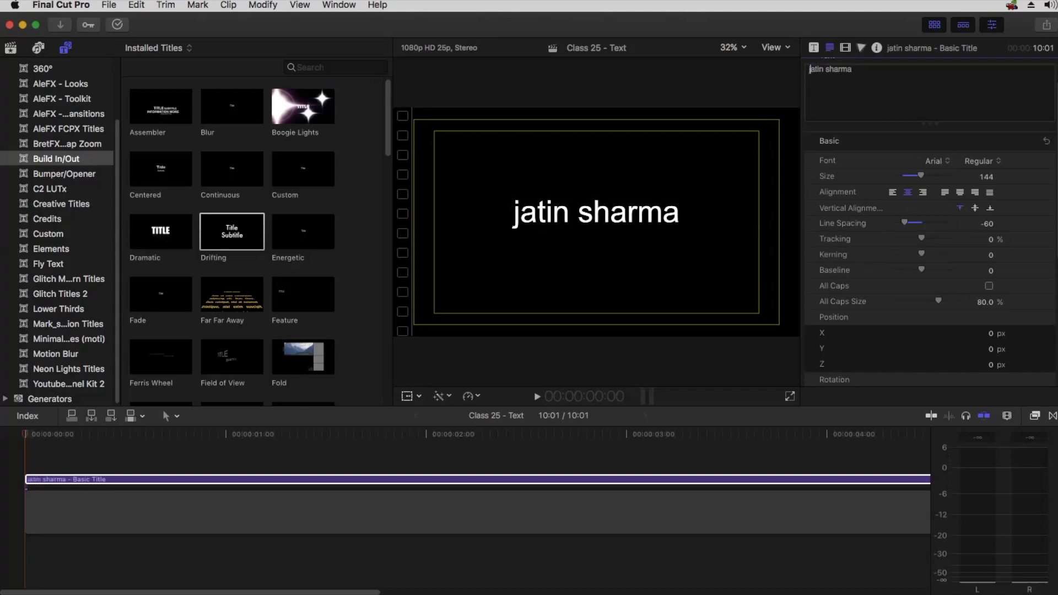
Try turning All Caps back on with All Caps Size 100%, undoing both changes
{"action": "left_click", "coordinate": [886, 103]}
{"action": "left_click", "coordinate": [989, 286]}
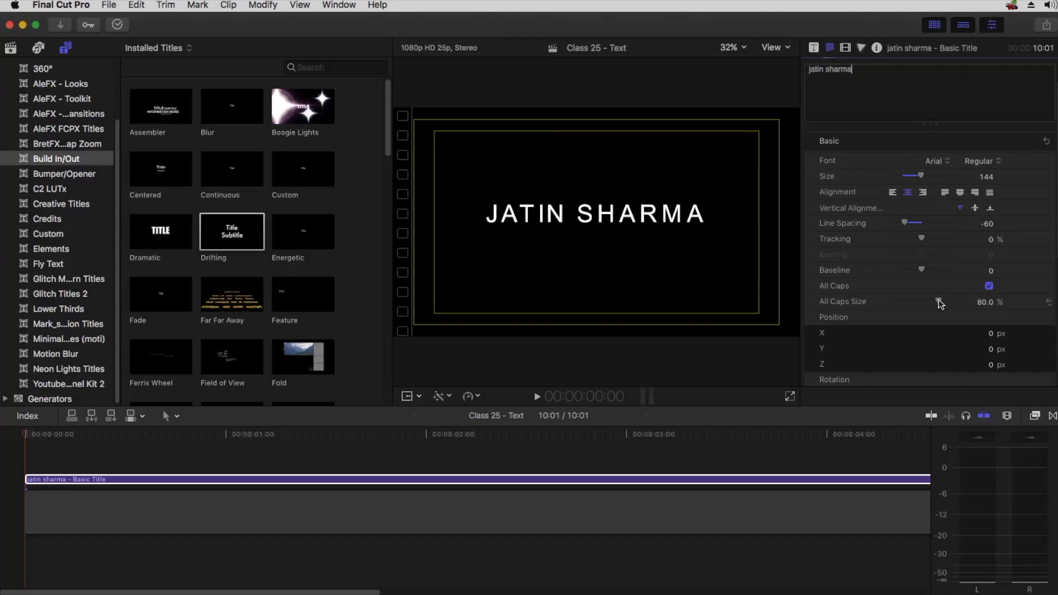
{"action": "left_click_drag", "start_coordinate": [939, 301], "coordinate": [997, 300]}
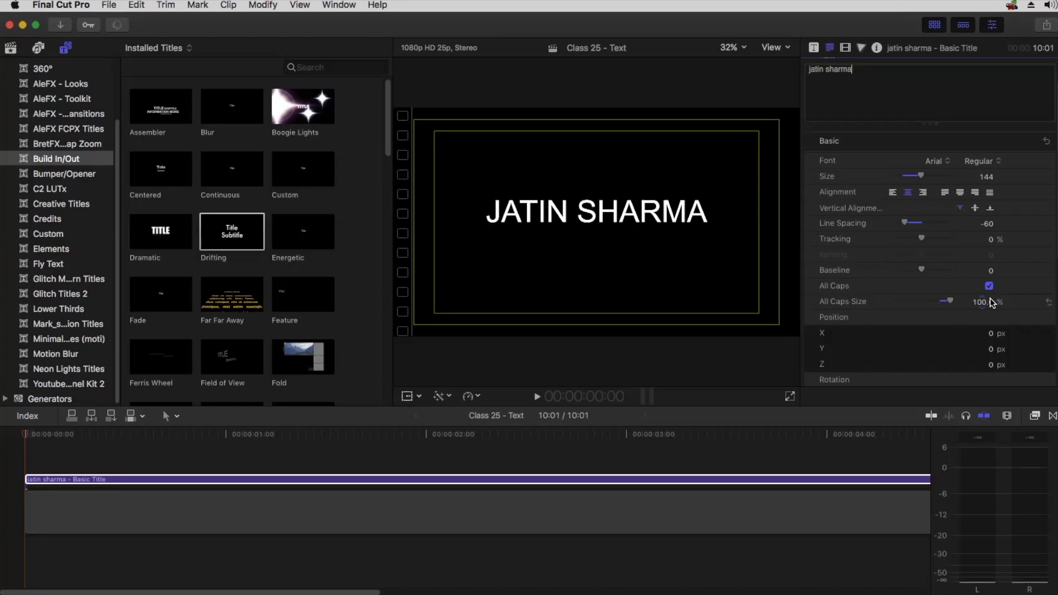
{"action": "key", "text": "super+z"}
{"action": "key", "text": "super+z"}
Apply All Caps only to selected letters, capitalizing just the first letter j of the title
{"action": "triple_click", "coordinate": [821, 82]}
{"action": "left_click", "coordinate": [815, 69]}
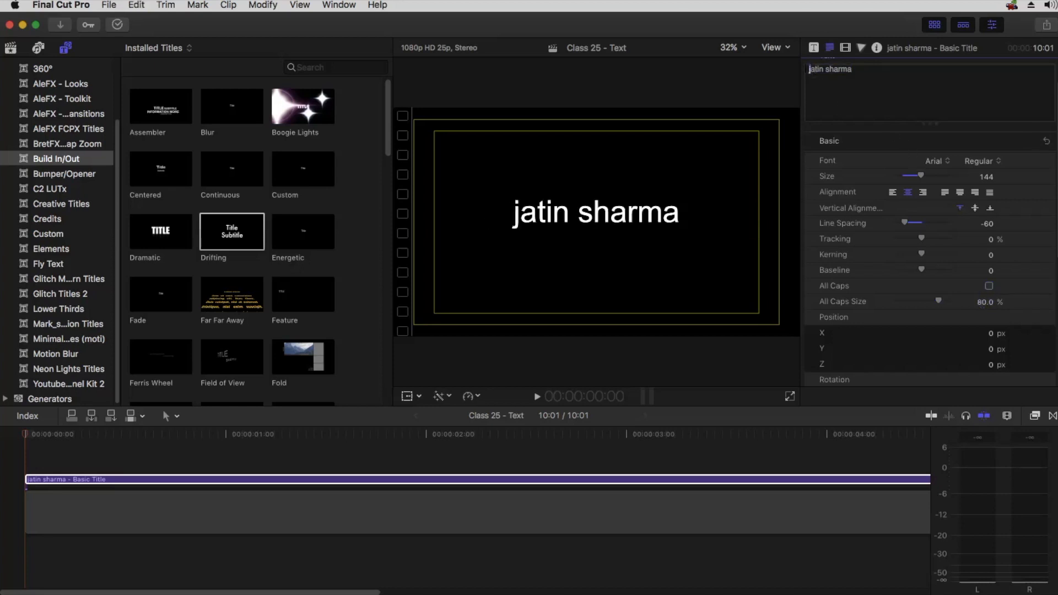
{"action": "left_click", "coordinate": [989, 286]}
{"action": "left_click_drag", "start_coordinate": [982, 302], "coordinate": [983, 290]}
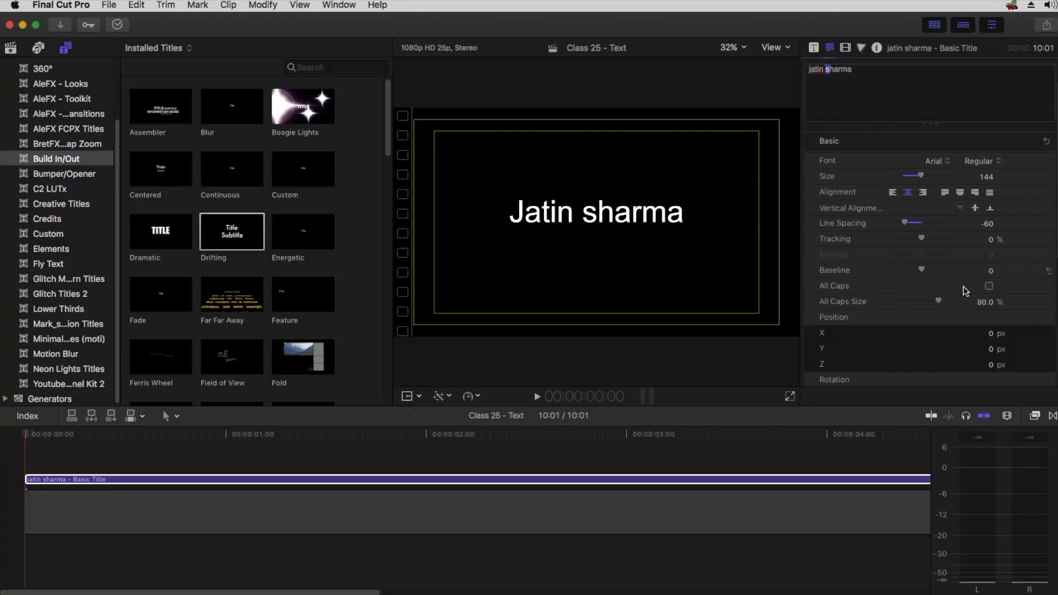
{"action": "left_click_drag", "start_coordinate": [986, 301], "coordinate": [985, 292]}
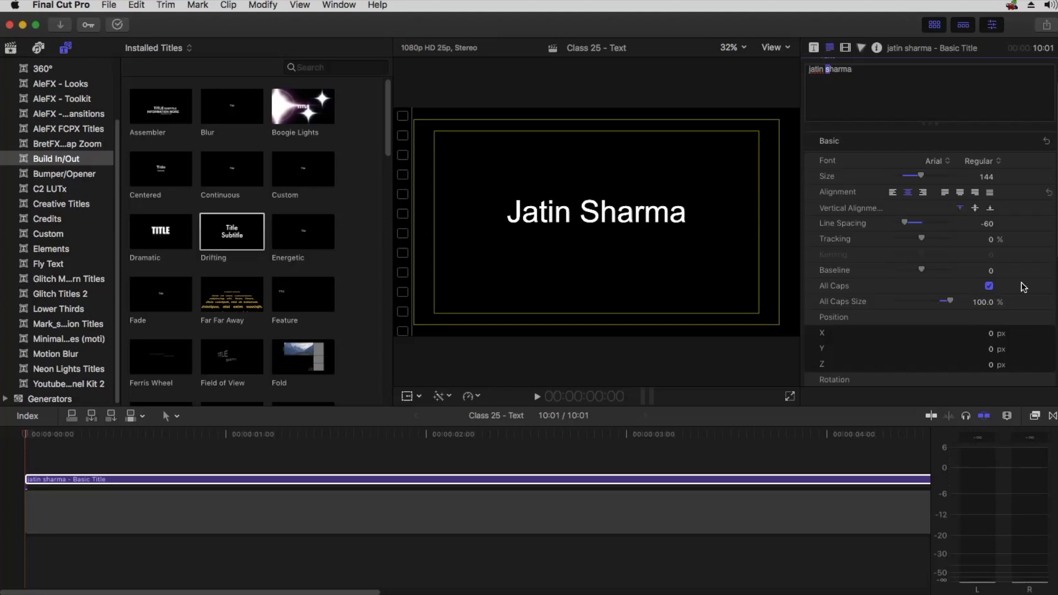
{"action": "left_click", "coordinate": [989, 285]}
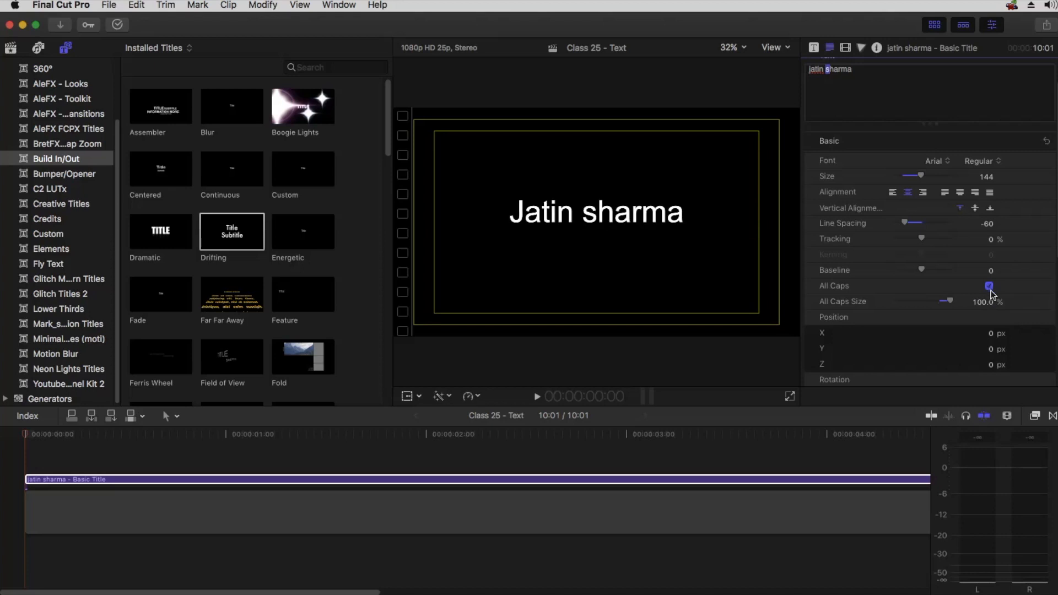
{"action": "left_click_drag", "start_coordinate": [949, 301], "coordinate": [939, 301]}
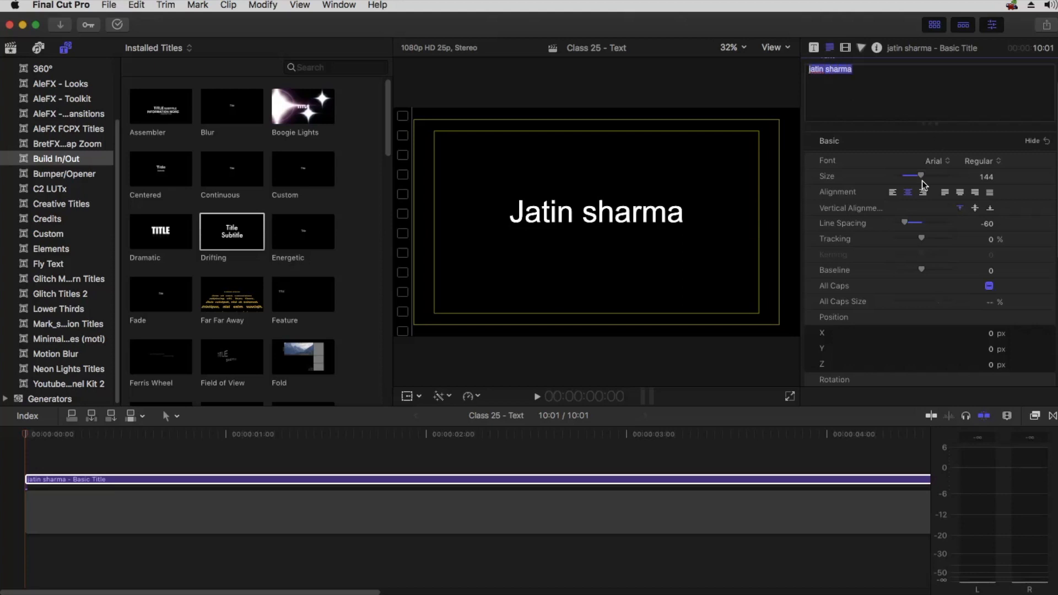
Expand the 3D Text section of the title's inspector settings
{"action": "scroll", "coordinate": [907, 245], "scroll_direction": "down", "scroll_amount": 1}
{"action": "scroll", "coordinate": [907, 244], "scroll_direction": "down", "scroll_amount": 5}
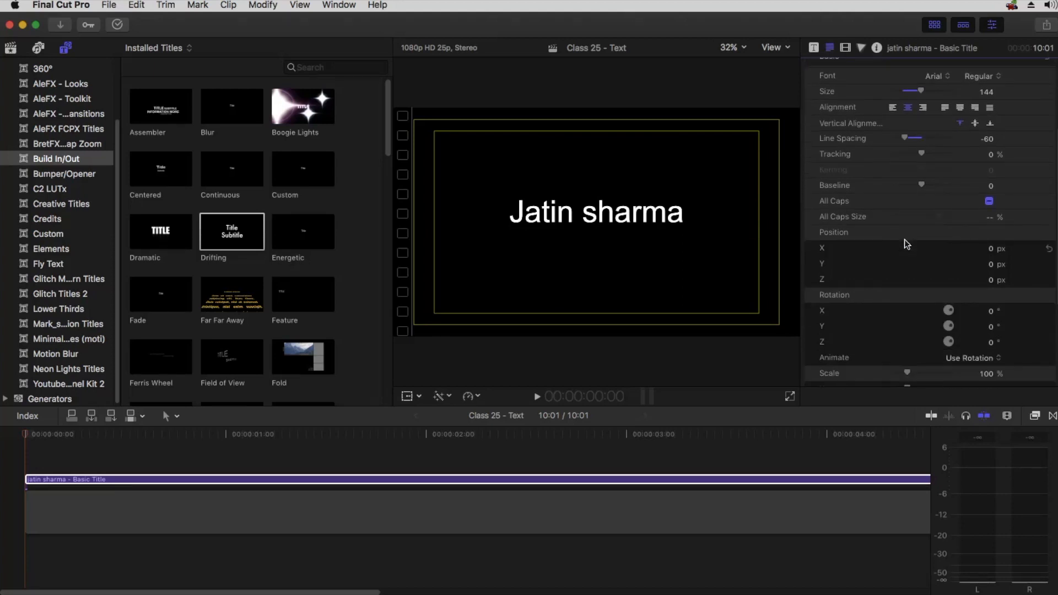
{"action": "scroll", "coordinate": [886, 309], "scroll_direction": "down", "scroll_amount": 4}
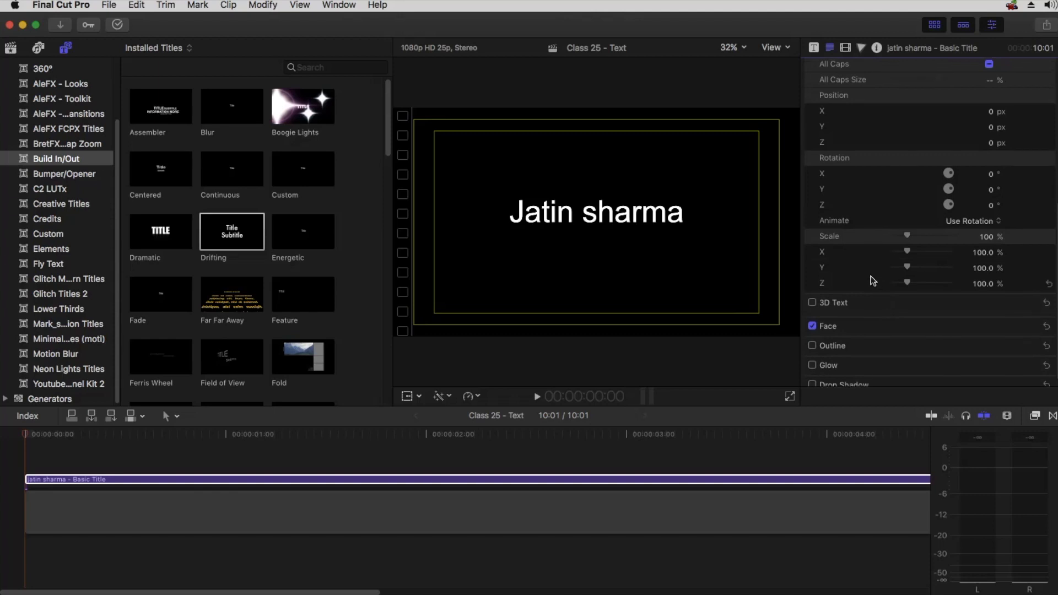
{"action": "scroll", "coordinate": [848, 289], "scroll_direction": "down", "scroll_amount": 1}
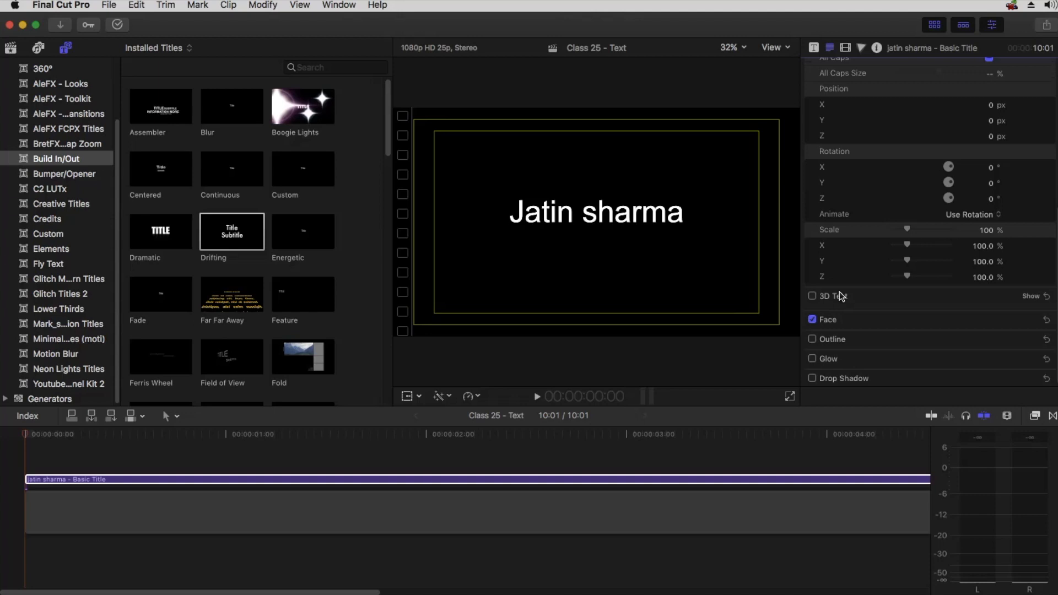
{"action": "left_click", "coordinate": [1032, 296]}
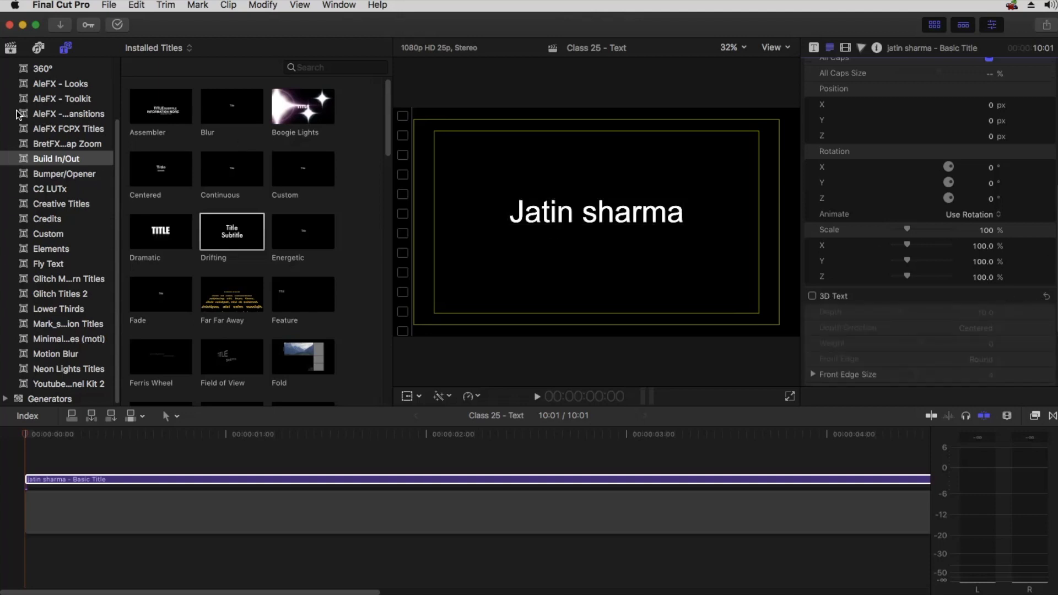
Open the 3D category of titles in the browser and reselect the title clip
{"action": "scroll", "coordinate": [22, 96], "scroll_direction": "up", "scroll_amount": 3}
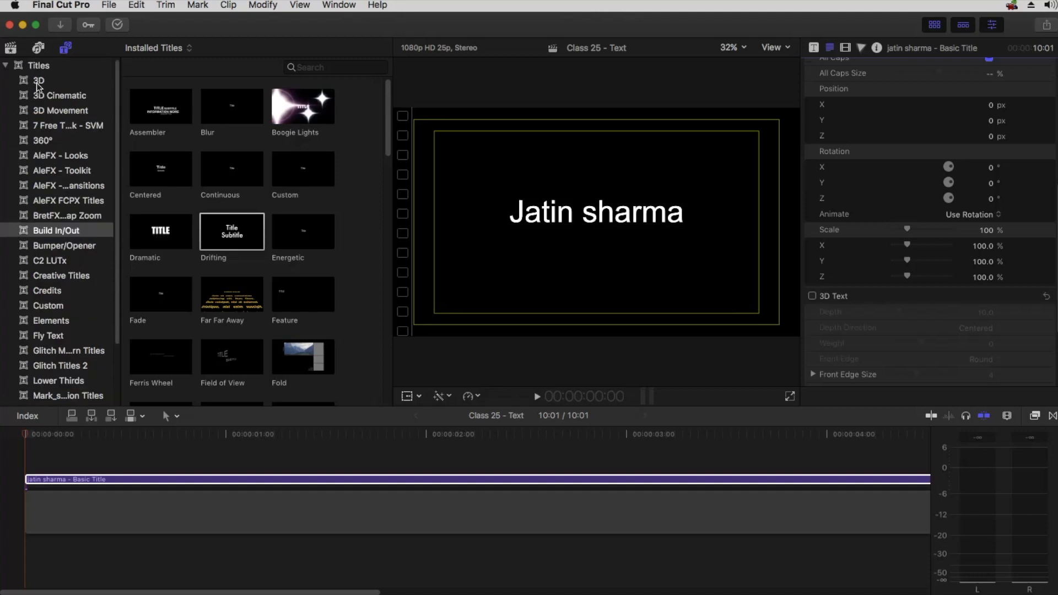
{"action": "left_click", "coordinate": [39, 82]}
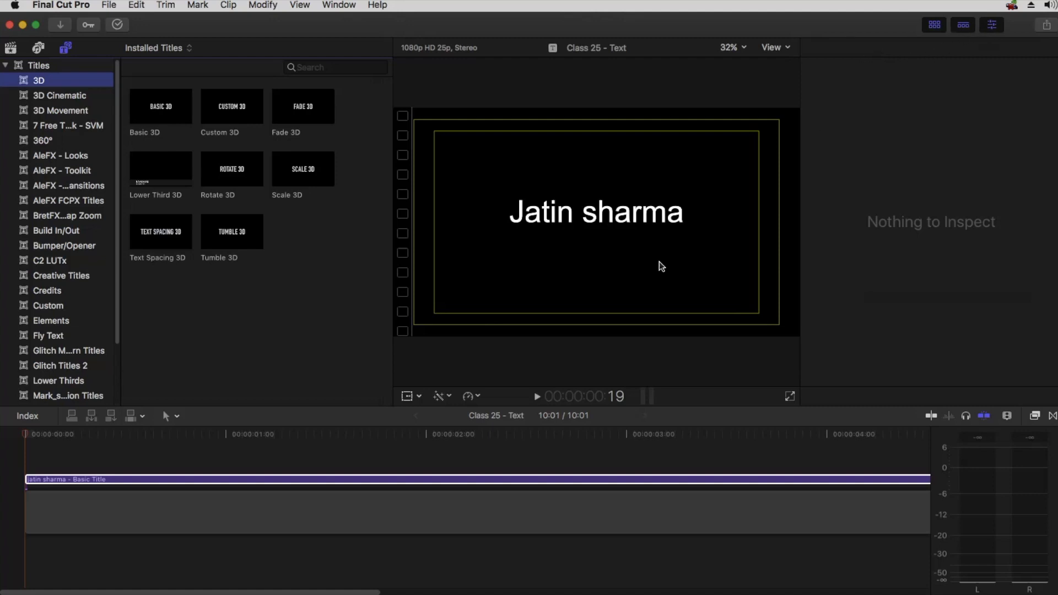
{"action": "left_click", "coordinate": [505, 480]}
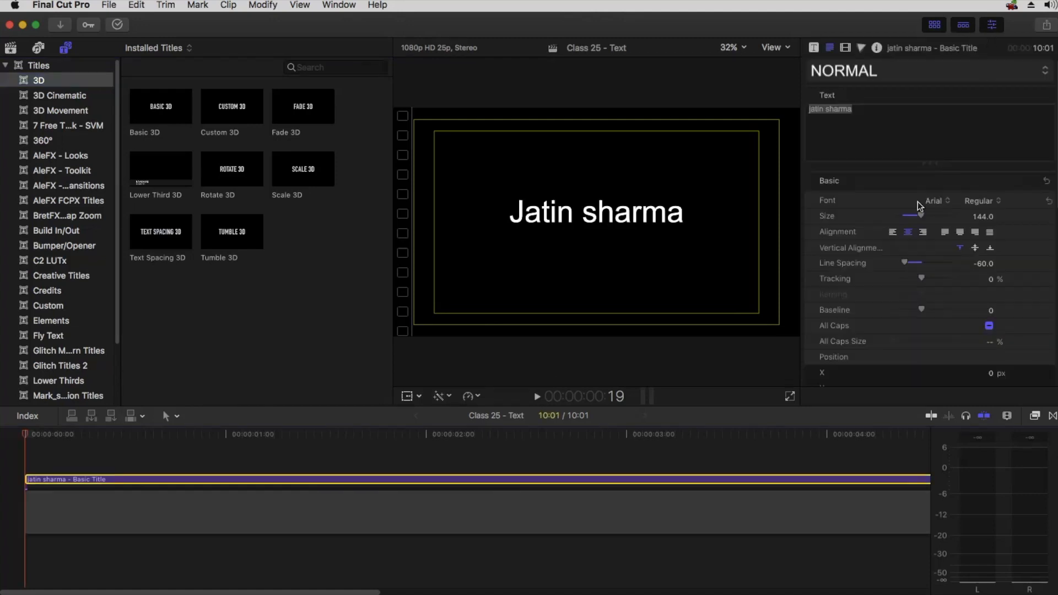
Hide the browser and collapse the 3D Text section again
{"action": "left_click", "coordinate": [935, 24]}
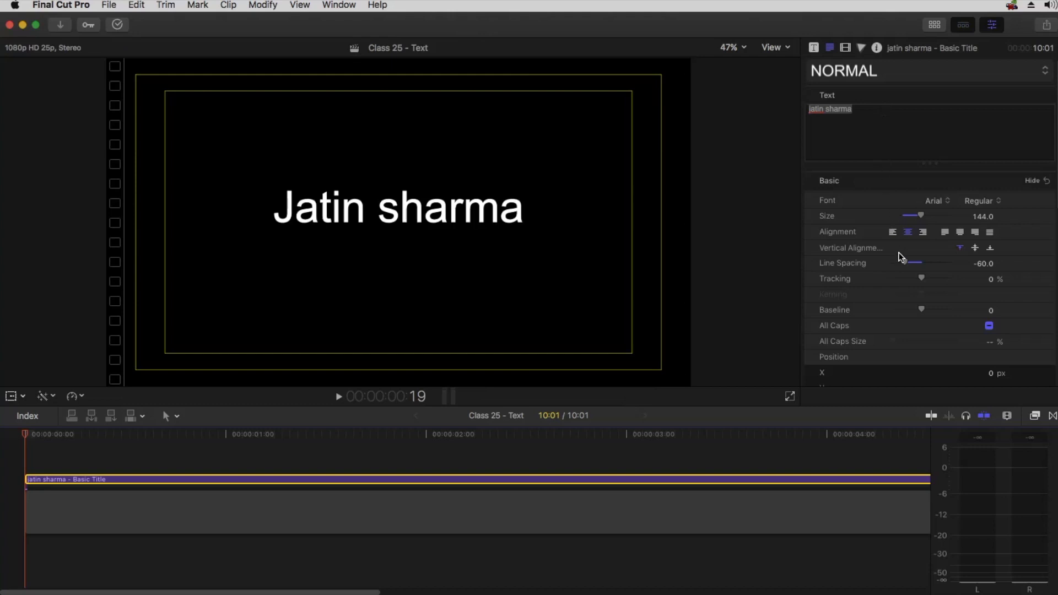
{"action": "scroll", "coordinate": [902, 258], "scroll_direction": "down", "scroll_amount": 10}
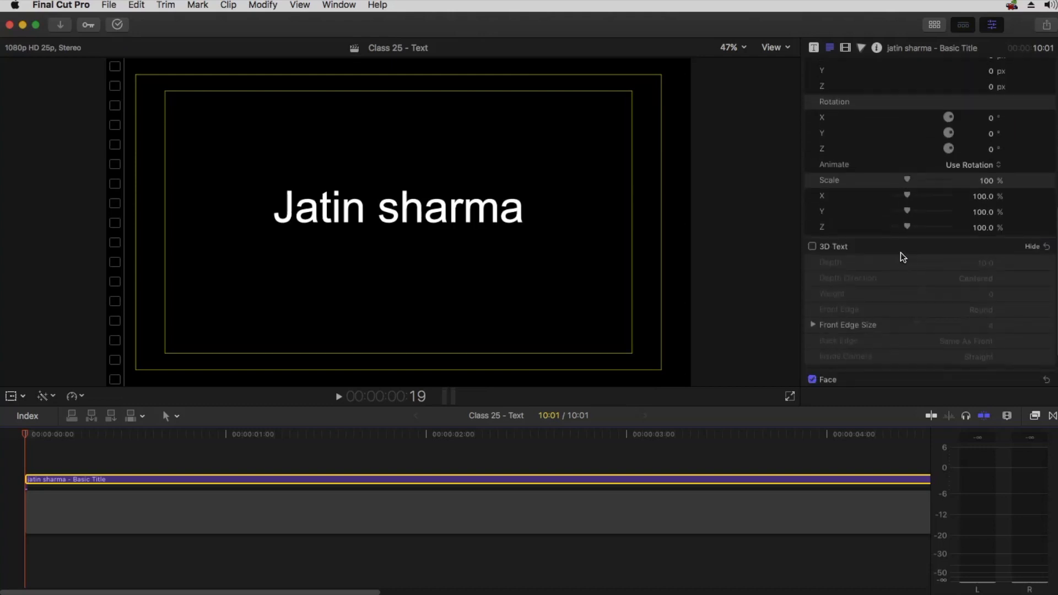
{"action": "left_click", "coordinate": [1031, 206]}
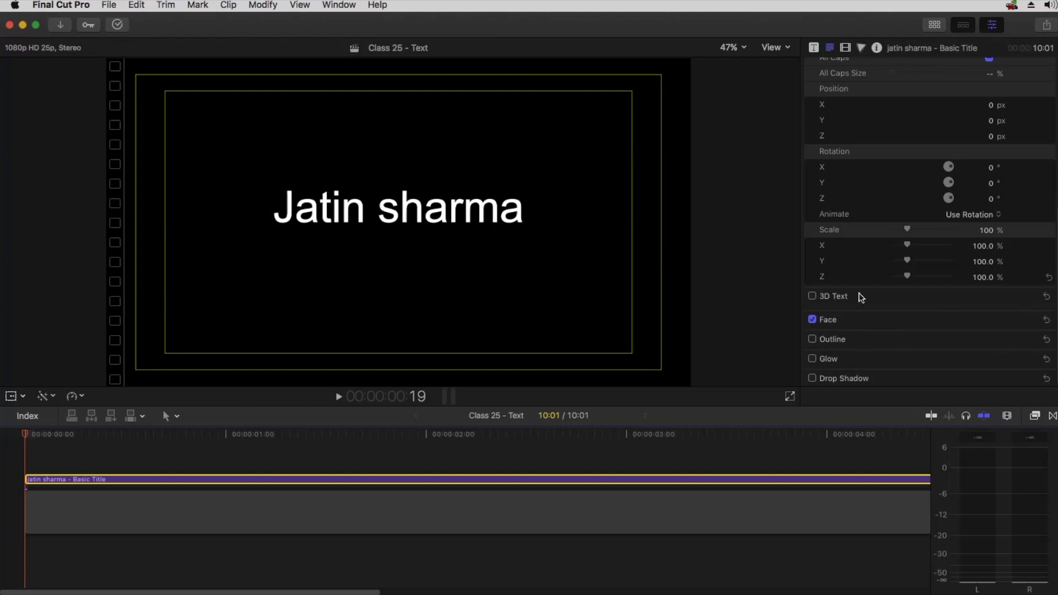
{"action": "scroll", "coordinate": [901, 169], "scroll_direction": "up", "scroll_amount": 1}
{"action": "scroll", "coordinate": [893, 164], "scroll_direction": "up", "scroll_amount": 10}
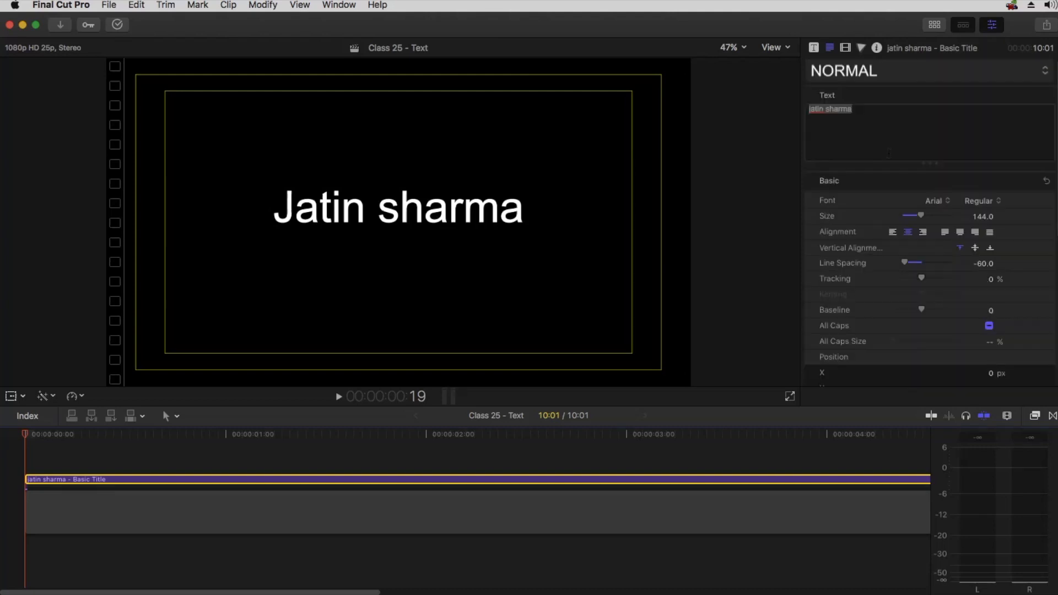
Change the title's font to Impact after previewing fonts in the list
{"action": "left_click", "coordinate": [939, 201]}
{"action": "scroll", "coordinate": [939, 203], "scroll_direction": "down", "scroll_amount": 10}
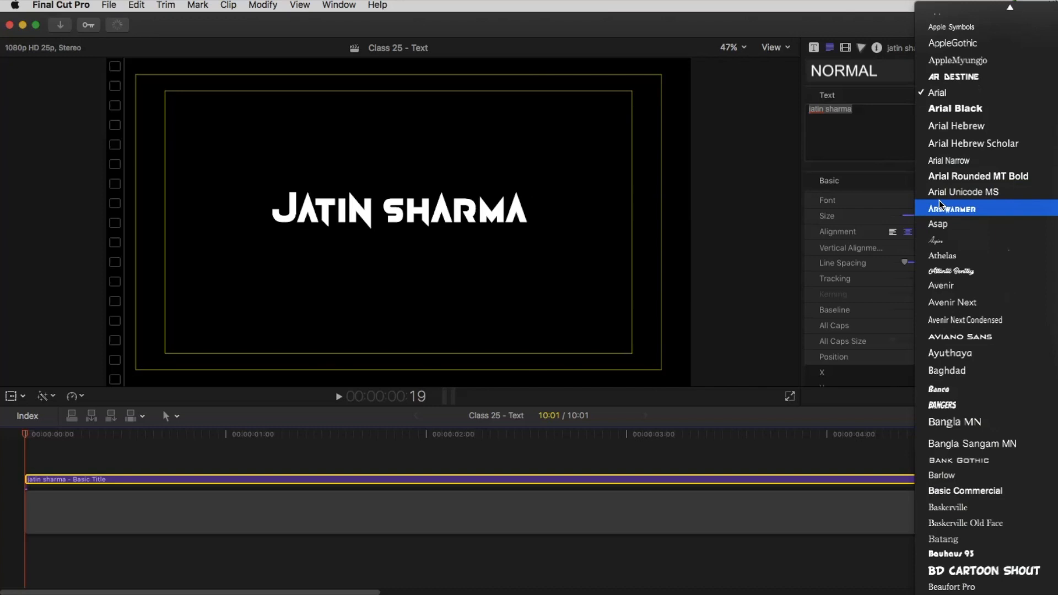
{"action": "scroll", "coordinate": [943, 221], "scroll_direction": "down", "scroll_amount": 13}
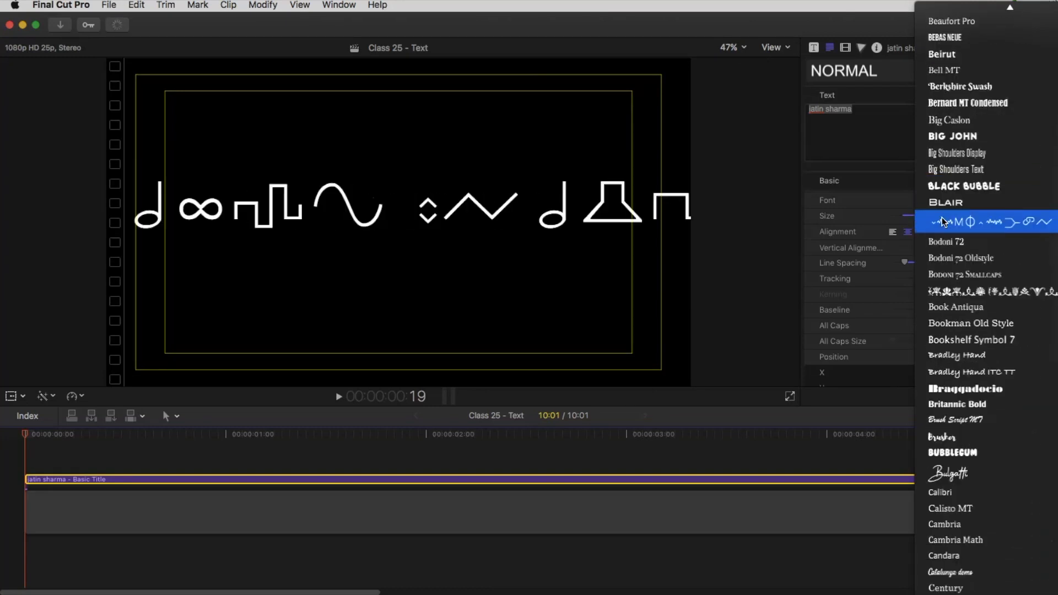
{"action": "scroll", "coordinate": [951, 165], "scroll_direction": "up", "scroll_amount": 4}
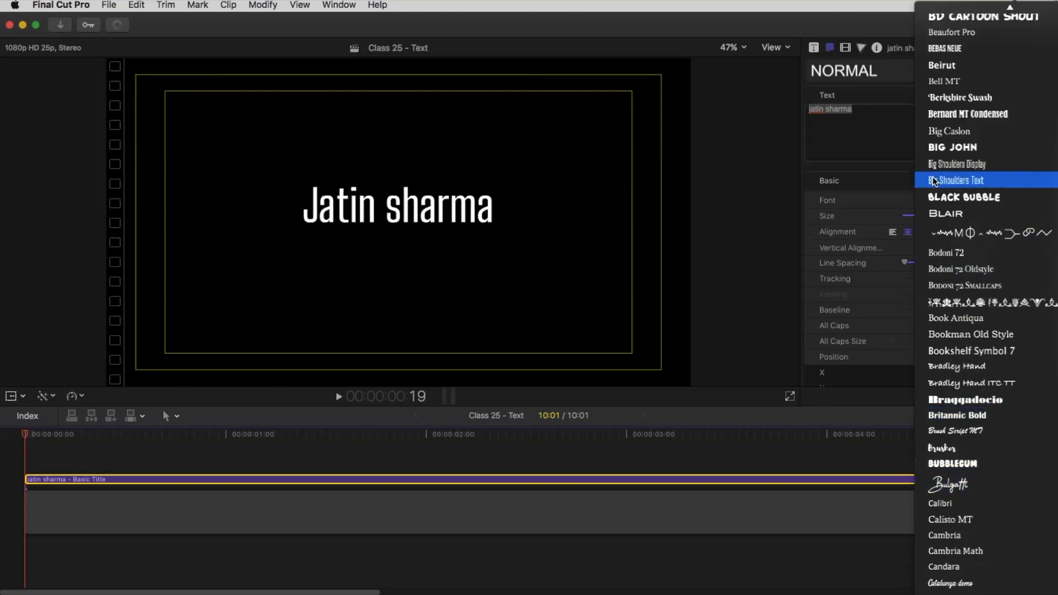
{"action": "scroll", "coordinate": [954, 112], "scroll_direction": "down", "scroll_amount": 20}
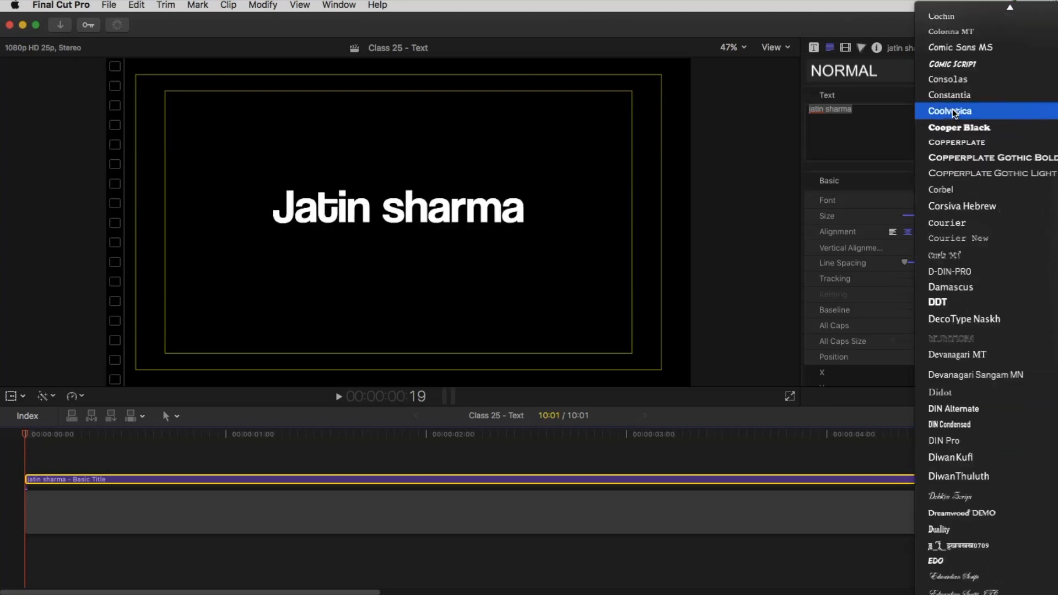
{"action": "scroll", "coordinate": [954, 112], "scroll_direction": "down", "scroll_amount": 20}
{"action": "scroll", "coordinate": [954, 114], "scroll_direction": "down", "scroll_amount": 12}
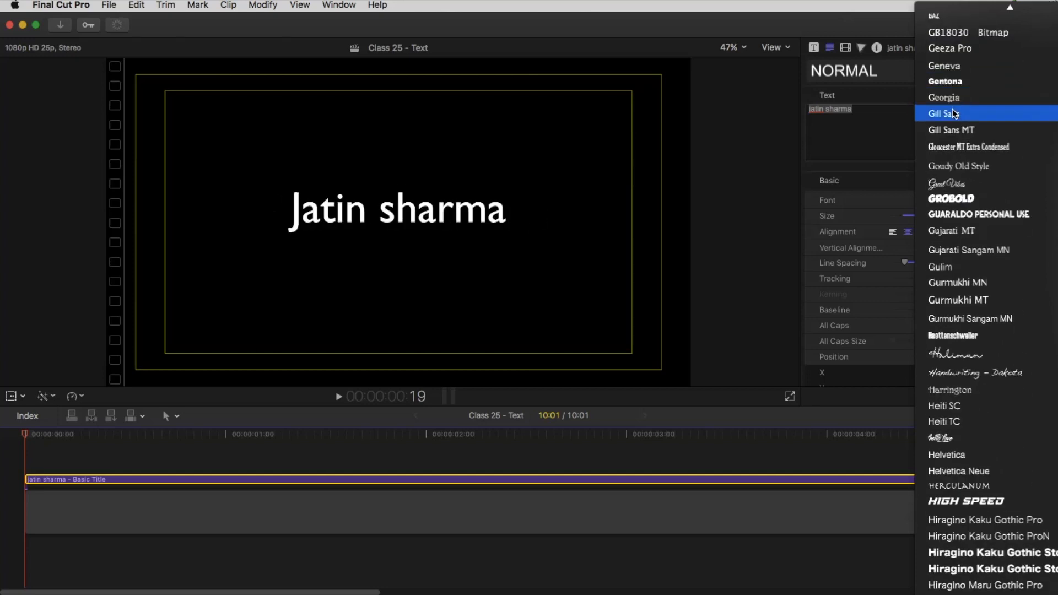
{"action": "scroll", "coordinate": [953, 114], "scroll_direction": "down", "scroll_amount": 12}
{"action": "scroll", "coordinate": [954, 182], "scroll_direction": "down", "scroll_amount": 8}
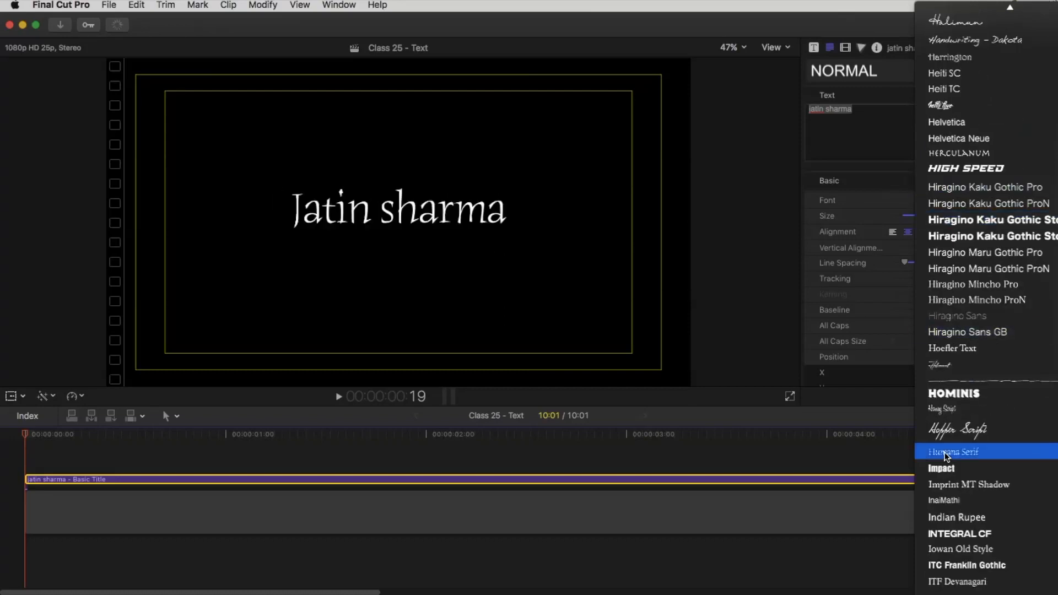
{"action": "left_click", "coordinate": [942, 468]}
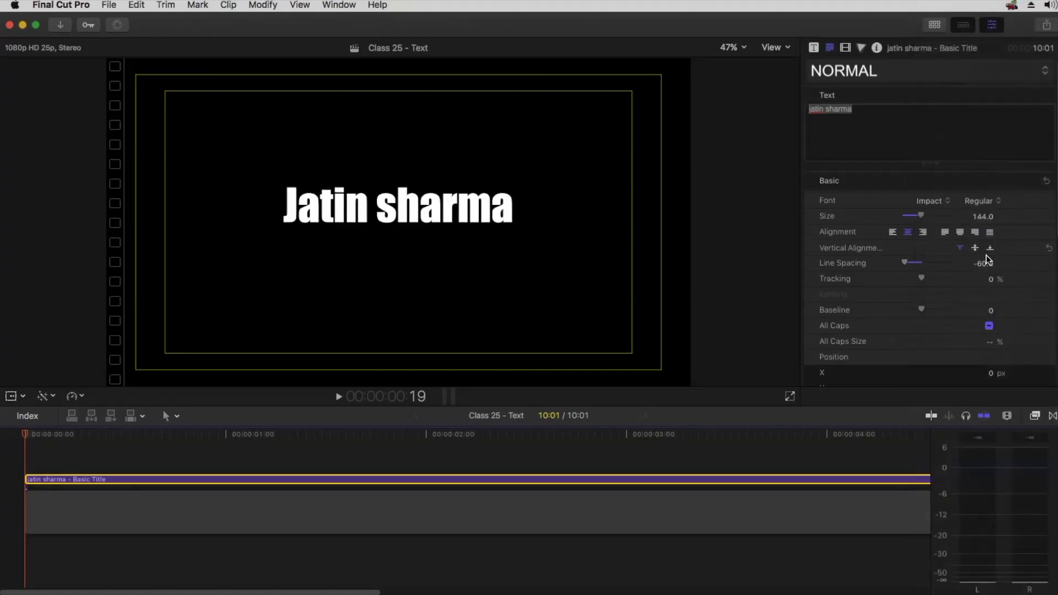
Turn on All Caps with All Caps Size 100% and set the Size to 221
{"action": "left_click", "coordinate": [989, 326]}
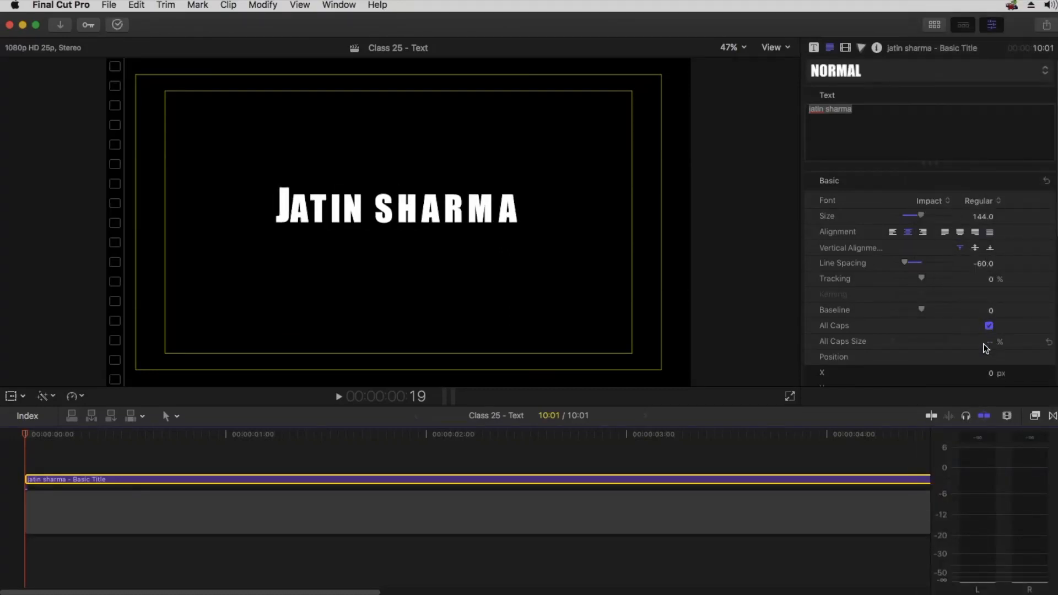
{"action": "left_click_drag", "start_coordinate": [988, 343], "coordinate": [981, 342]}
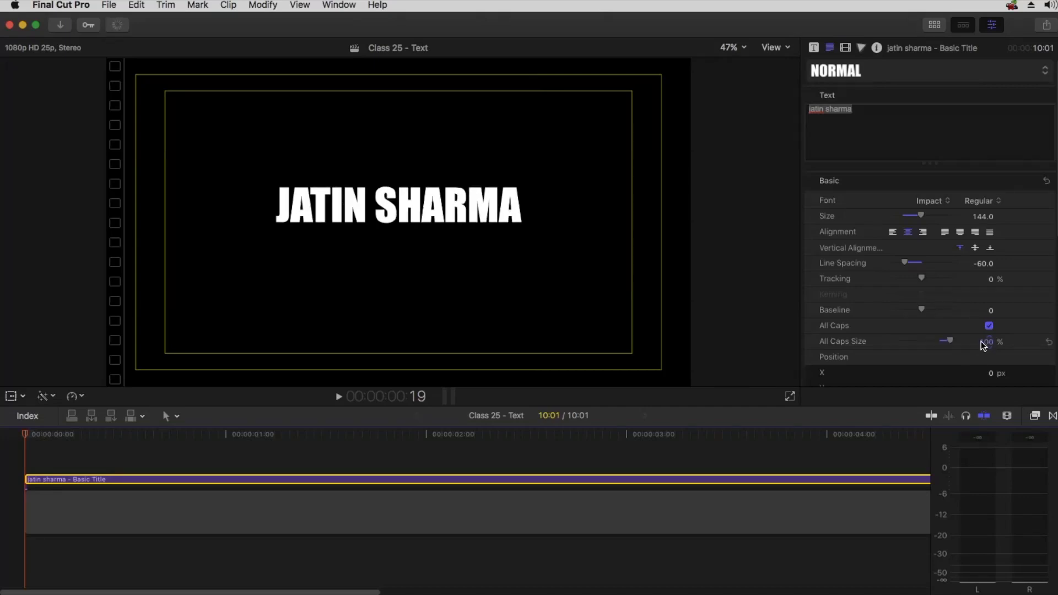
{"action": "mouse_move", "coordinate": [921, 216]}
{"action": "left_mouse_down"}
{"action": "mouse_move", "coordinate": [944, 222]}
{"action": "mouse_move", "coordinate": [931, 223]}
{"action": "left_mouse_up"}
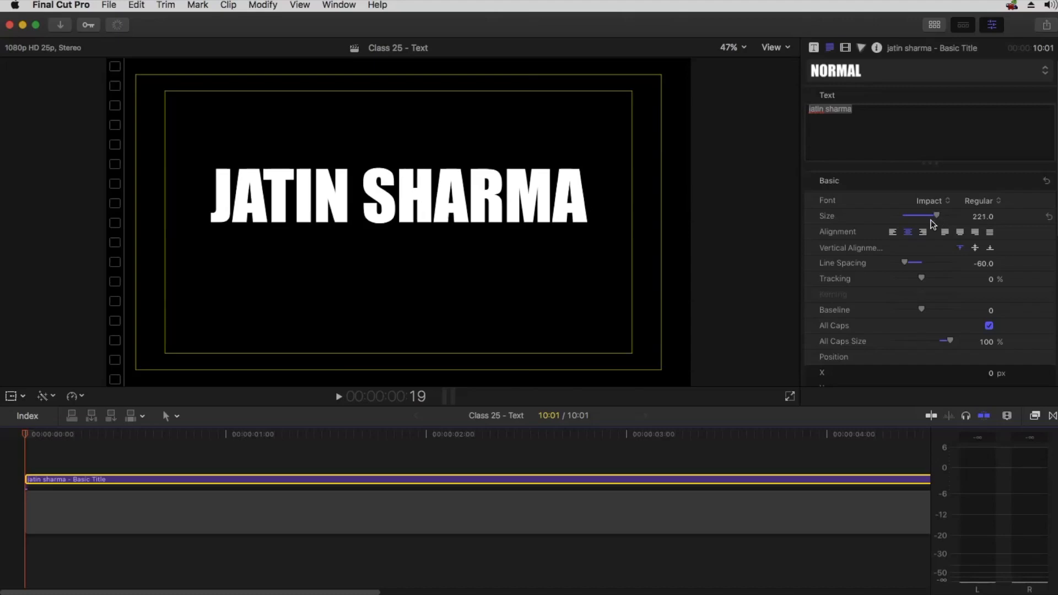
Expand the Face settings and set the text face color to red
{"action": "scroll", "coordinate": [962, 301], "scroll_direction": "down", "scroll_amount": 5}
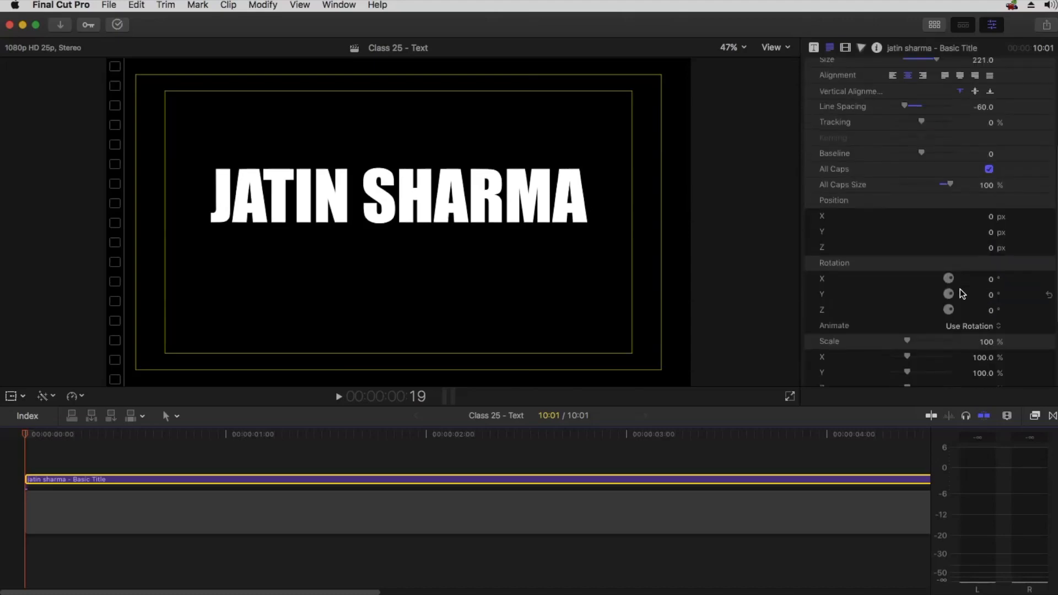
{"action": "scroll", "coordinate": [959, 293], "scroll_direction": "down", "scroll_amount": 4}
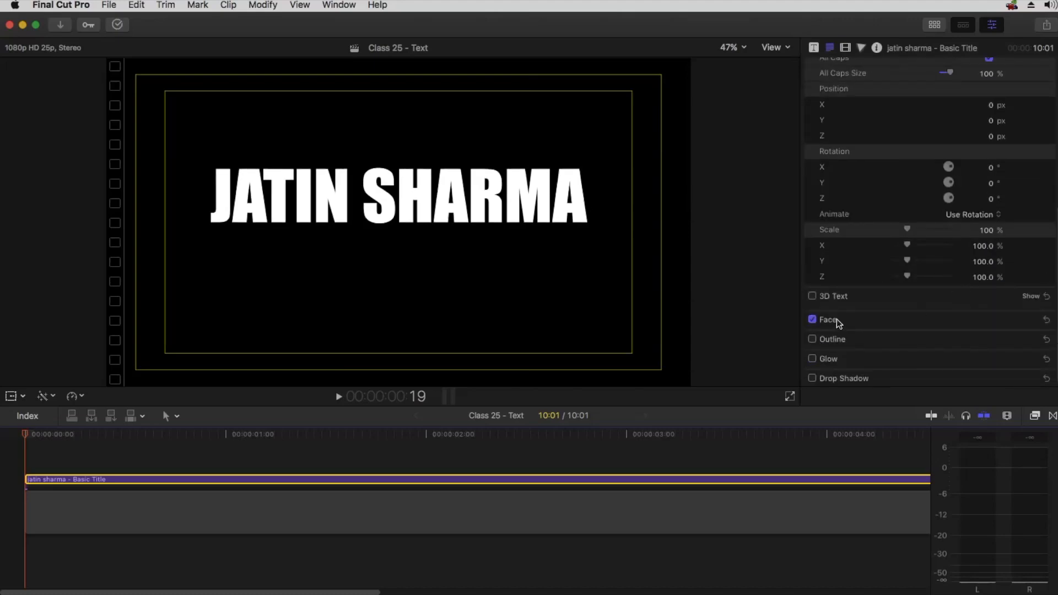
{"action": "left_click", "coordinate": [1028, 320]}
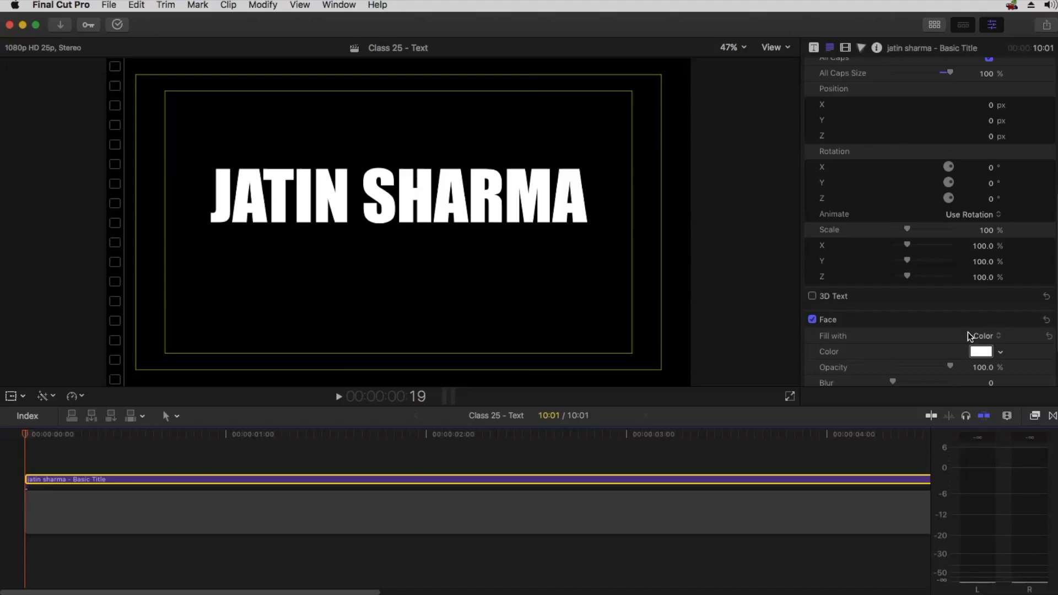
{"action": "left_click", "coordinate": [985, 354]}
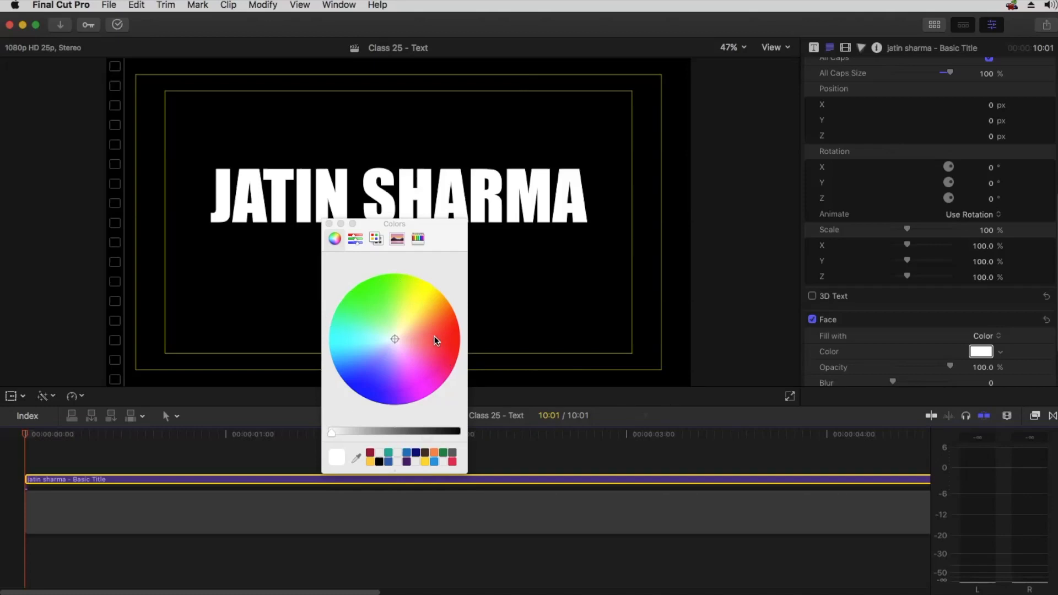
{"action": "mouse_move", "coordinate": [422, 306]}
{"action": "left_mouse_down"}
{"action": "mouse_move", "coordinate": [367, 363]}
{"action": "mouse_move", "coordinate": [353, 302]}
{"action": "mouse_move", "coordinate": [412, 303]}
{"action": "mouse_move", "coordinate": [435, 337]}
{"action": "mouse_move", "coordinate": [459, 343]}
{"action": "left_mouse_up"}
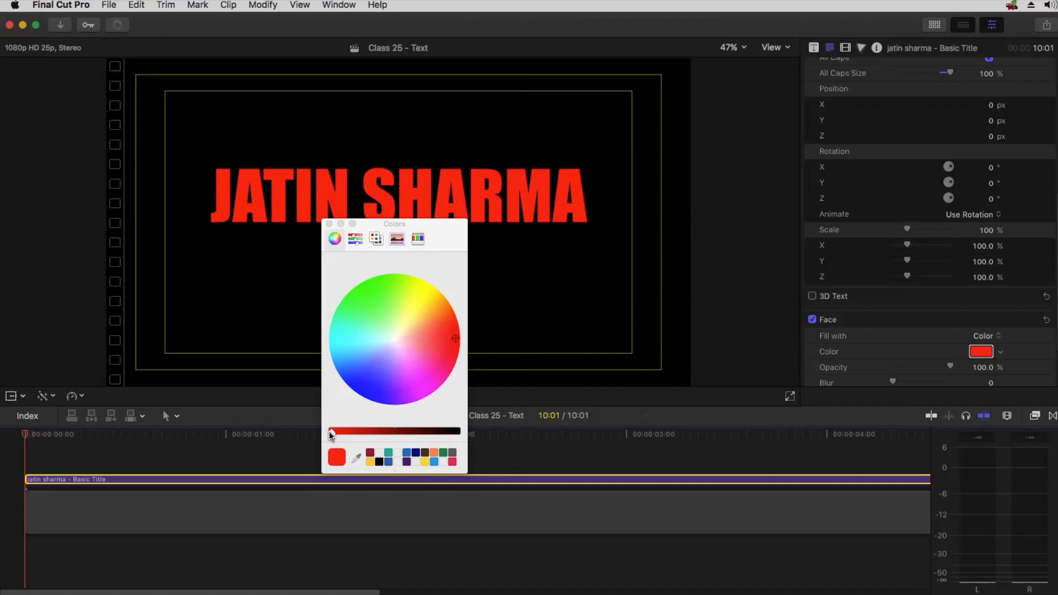
Adjust the face color with the color wheel and brightness slider, trying darker red, yellow and grey shades
{"action": "left_click_drag", "start_coordinate": [330, 433], "coordinate": [380, 435]}
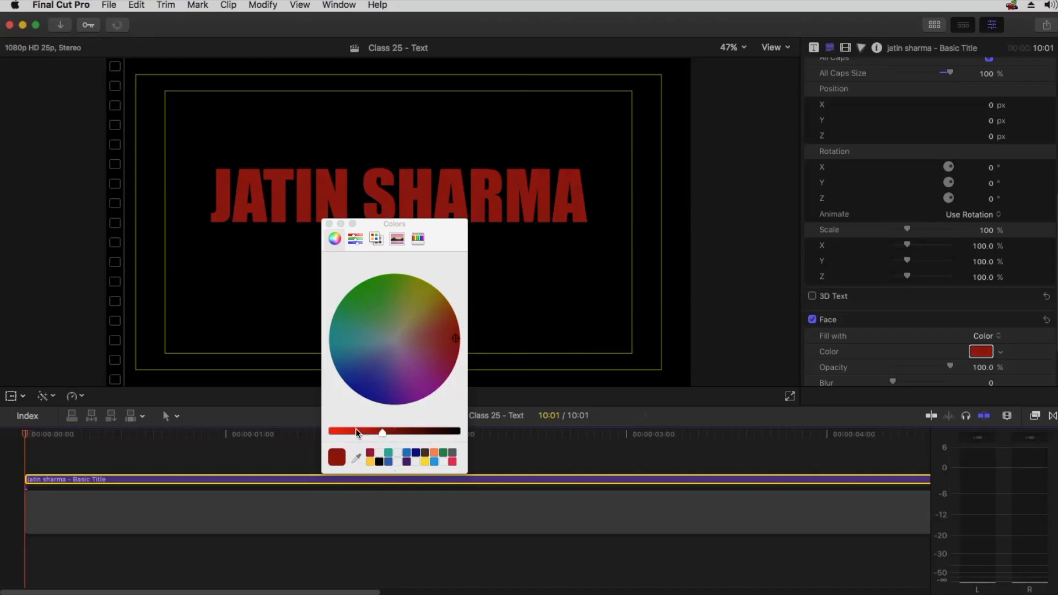
{"action": "left_click_drag", "start_coordinate": [356, 432], "coordinate": [300, 432]}
{"action": "left_click_drag", "start_coordinate": [413, 293], "coordinate": [408, 295]}
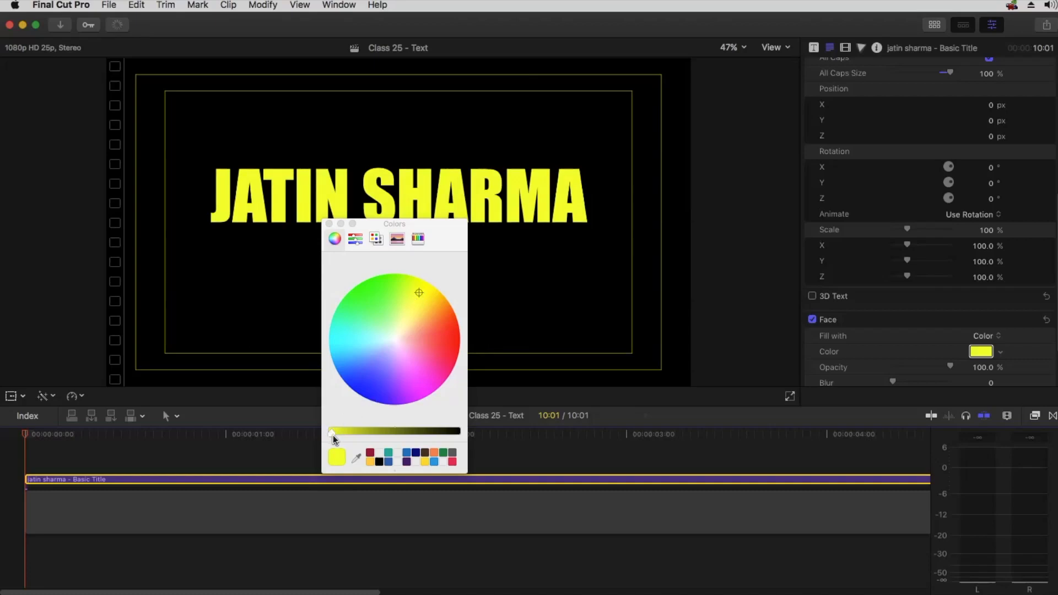
{"action": "left_click_drag", "start_coordinate": [329, 432], "coordinate": [385, 431]}
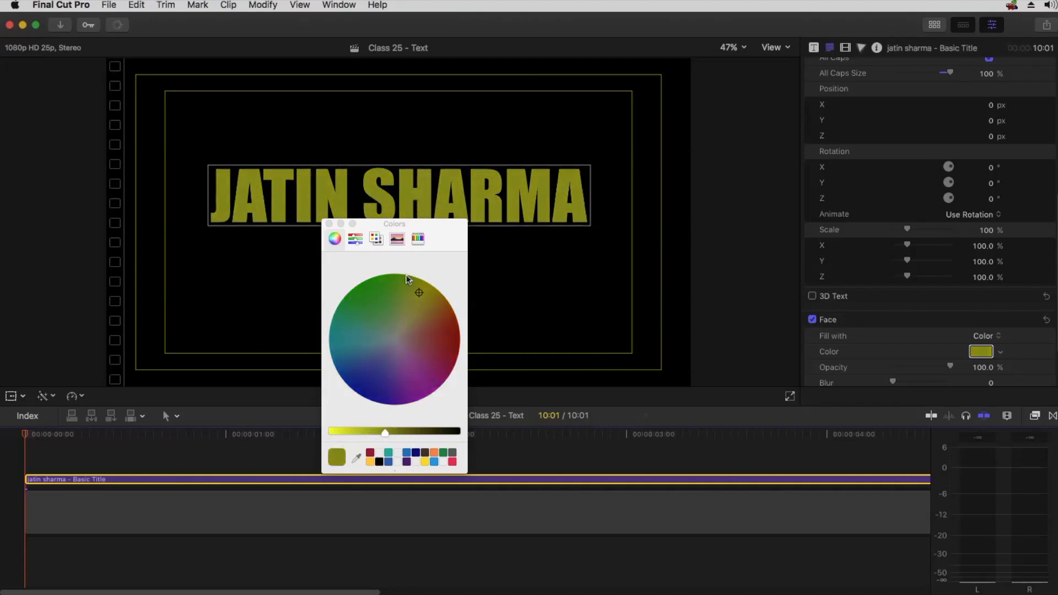
{"action": "left_click_drag", "start_coordinate": [417, 293], "coordinate": [393, 331]}
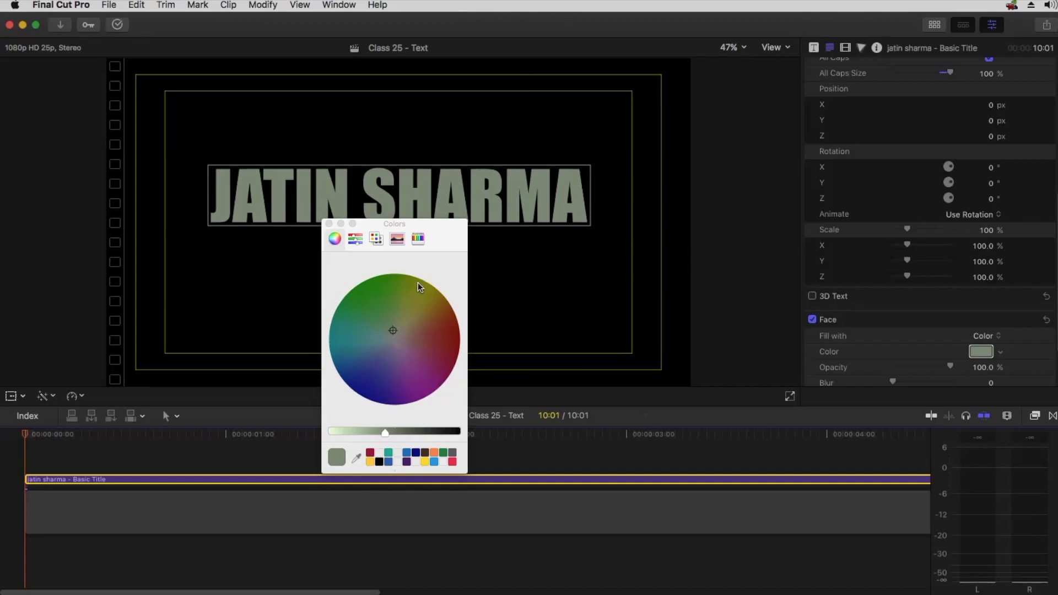
{"action": "left_click_drag", "start_coordinate": [434, 430], "coordinate": [317, 439]}
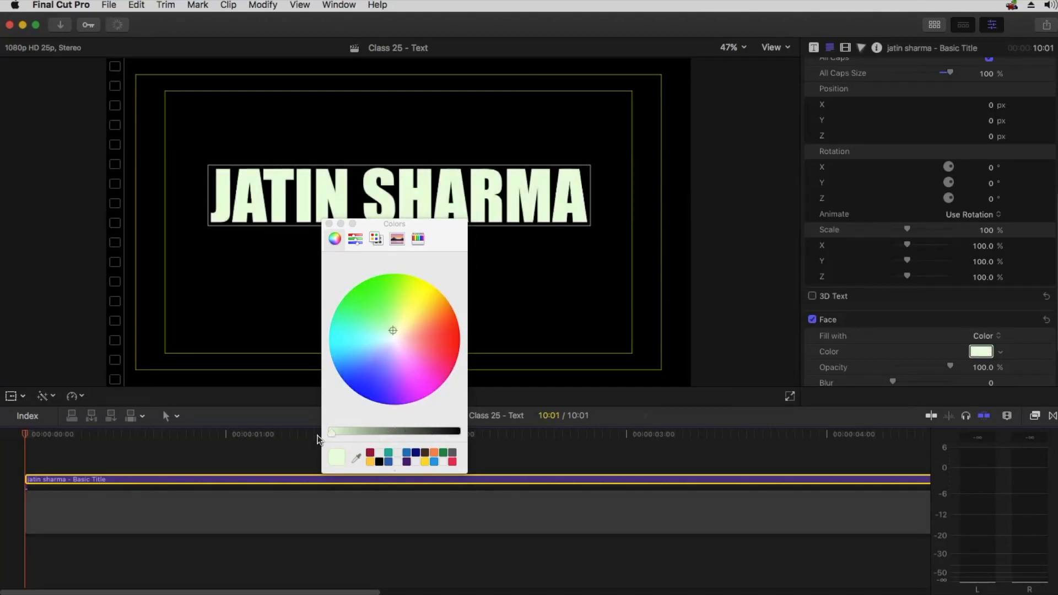
Set the face color to bright green on the color wheel and close the Colors window
{"action": "left_click_drag", "start_coordinate": [392, 330], "coordinate": [365, 269]}
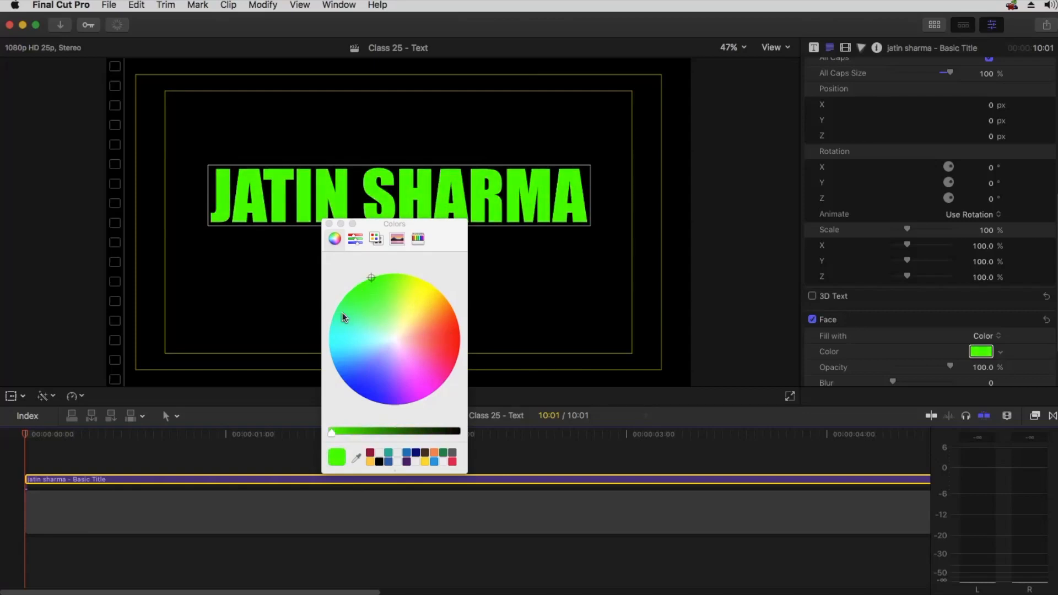
{"action": "left_click_drag", "start_coordinate": [330, 433], "coordinate": [395, 432]}
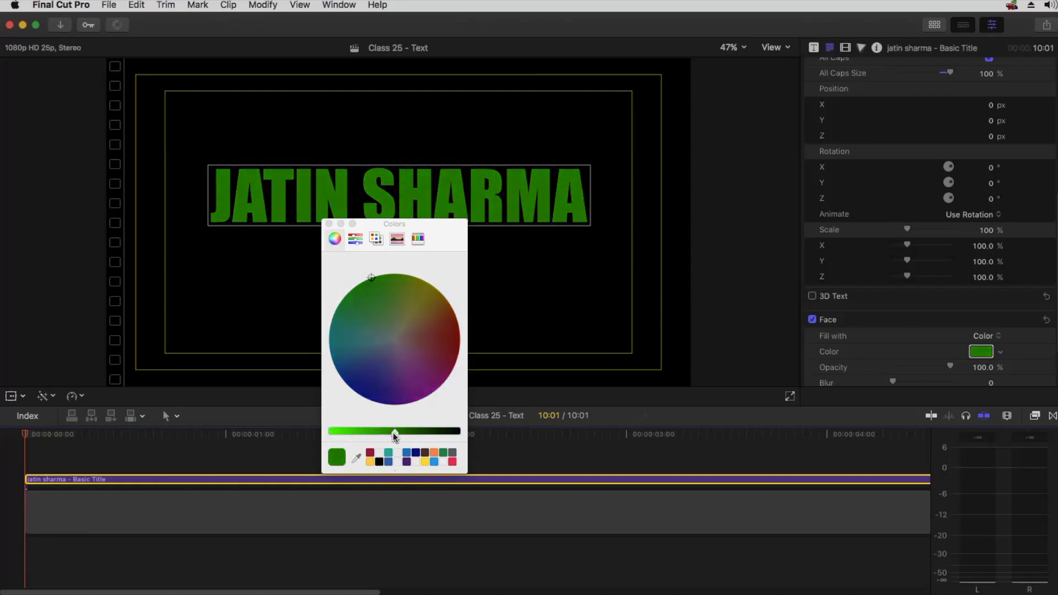
{"action": "left_click_drag", "start_coordinate": [392, 433], "coordinate": [330, 439]}
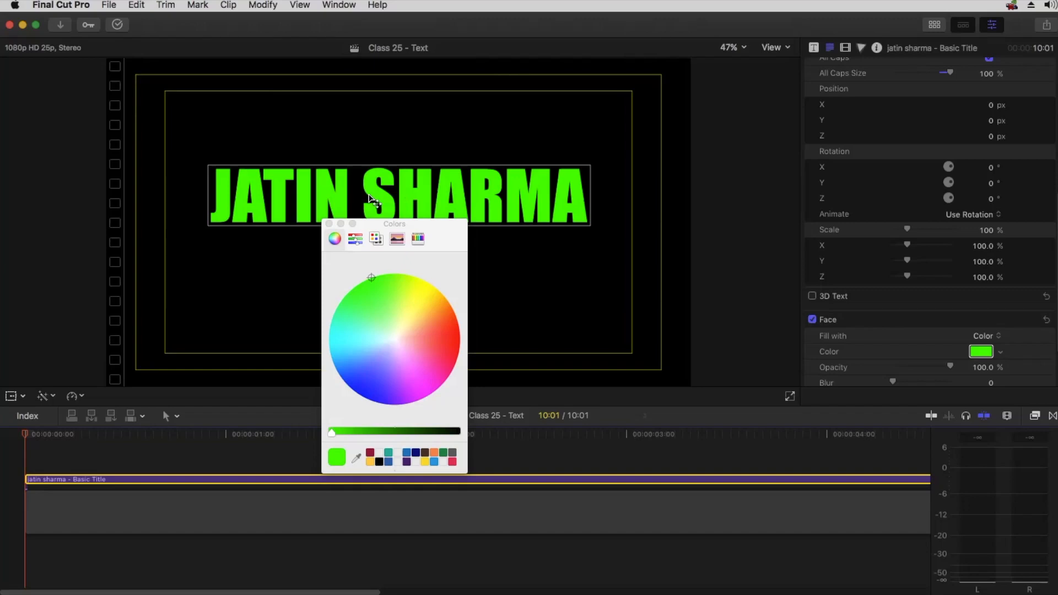
{"action": "left_click", "coordinate": [396, 337]}
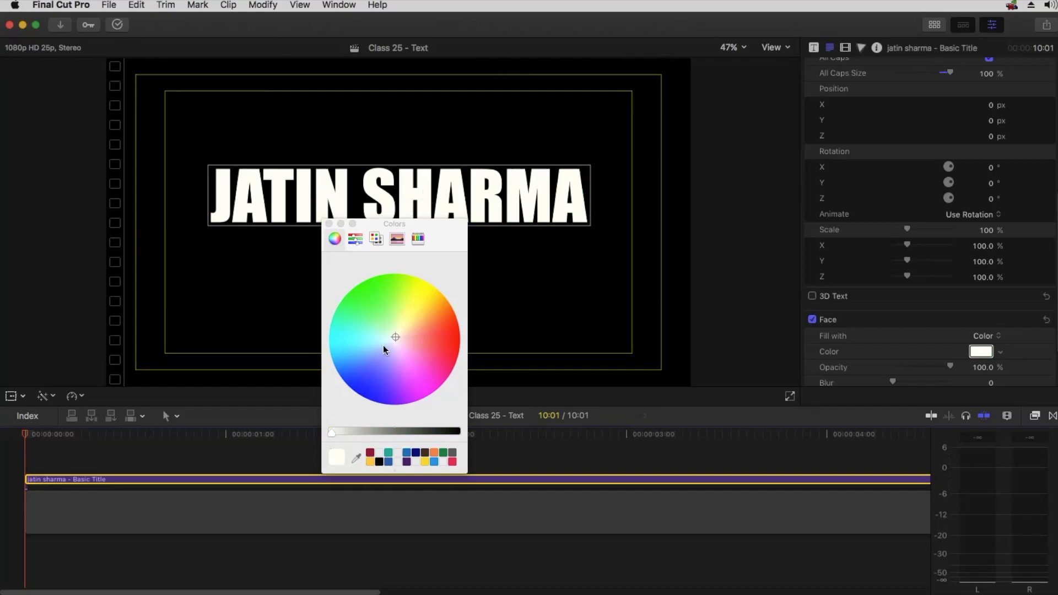
{"action": "left_click_drag", "start_coordinate": [395, 336], "coordinate": [370, 292]}
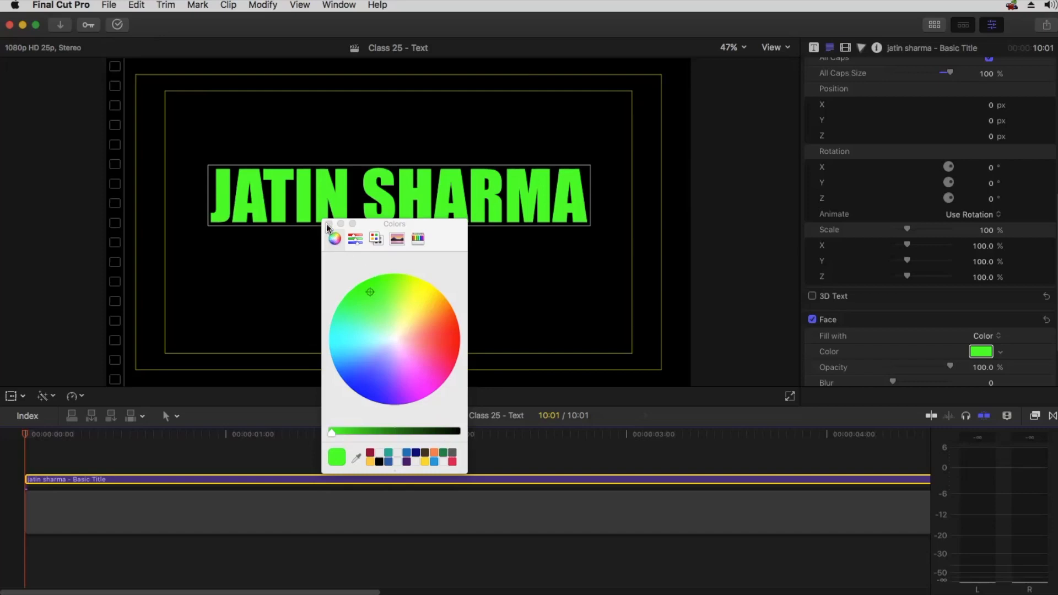
{"action": "left_click", "coordinate": [678, 297]}
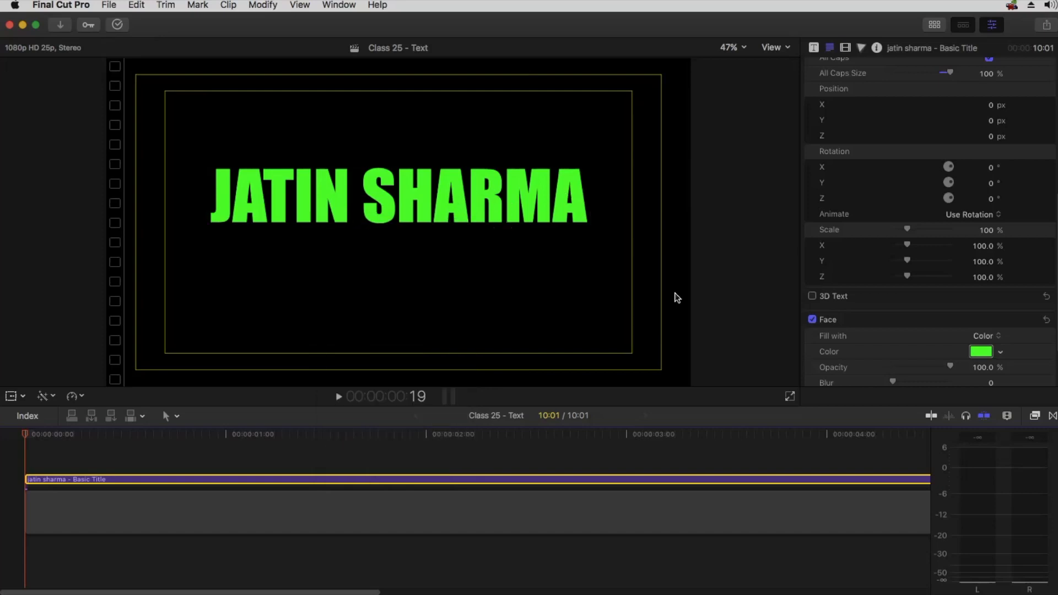
Reopen the face color picker and save the green and a yellow picked from the wheel as swatches
{"action": "left_click", "coordinate": [981, 352]}
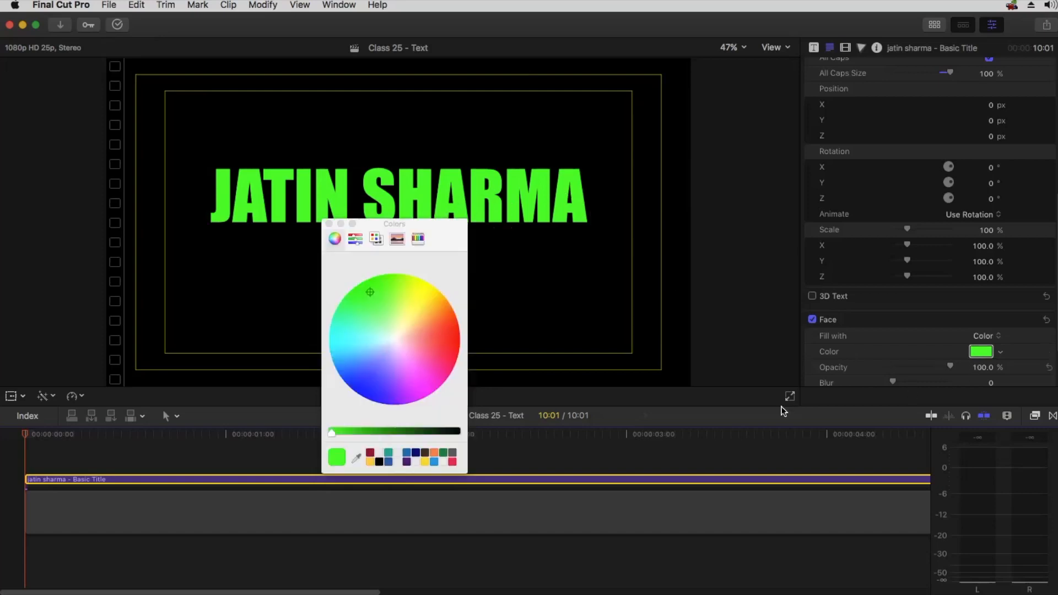
{"action": "left_click", "coordinate": [333, 455]}
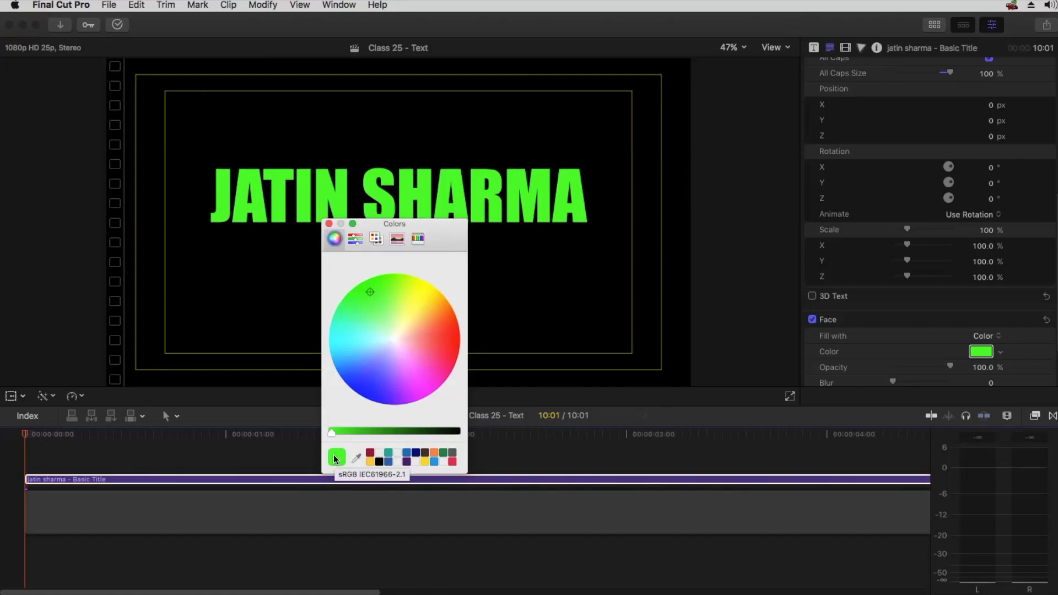
{"action": "left_click_drag", "start_coordinate": [337, 457], "coordinate": [389, 455]}
{"action": "left_click_drag", "start_coordinate": [389, 450], "coordinate": [389, 451]}
{"action": "left_click", "coordinate": [417, 299]}
{"action": "left_click_drag", "start_coordinate": [339, 455], "coordinate": [380, 456]}
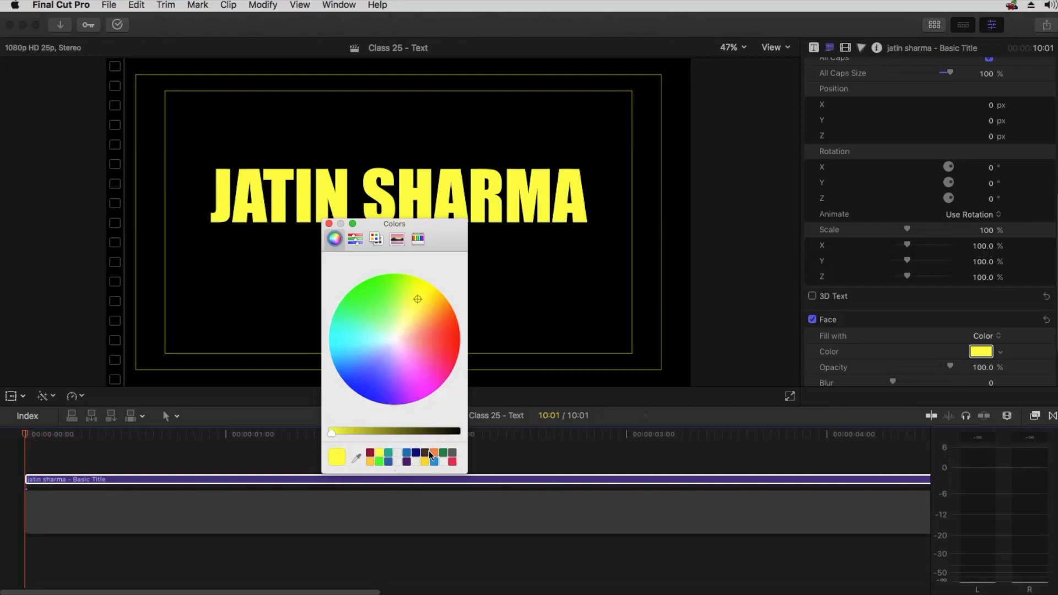
Browse the Colors window's slider, palette, spectrum and wheel modes
{"action": "left_click", "coordinate": [356, 238]}
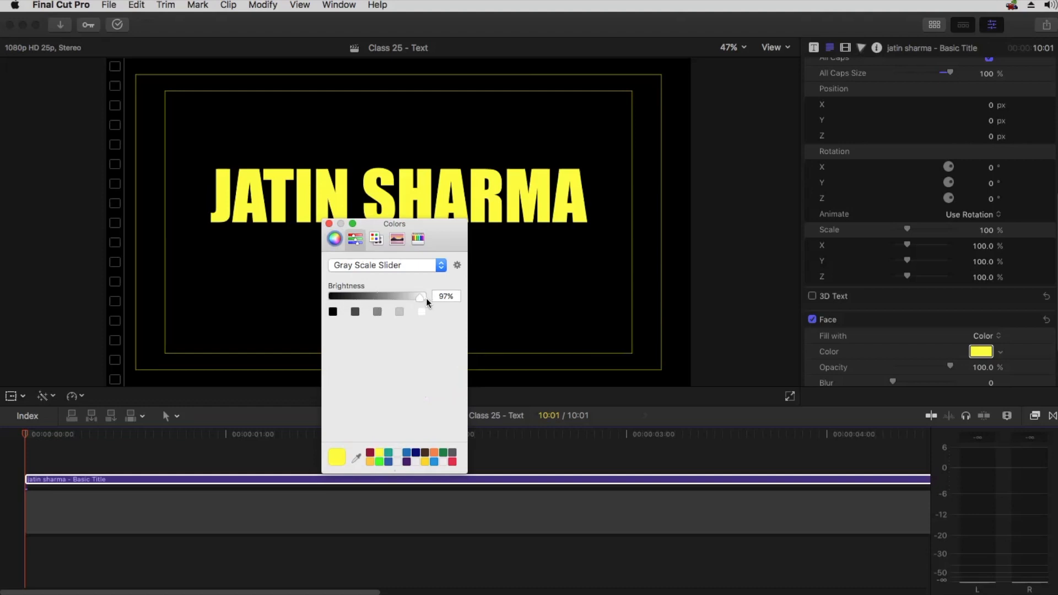
{"action": "left_click", "coordinate": [379, 237]}
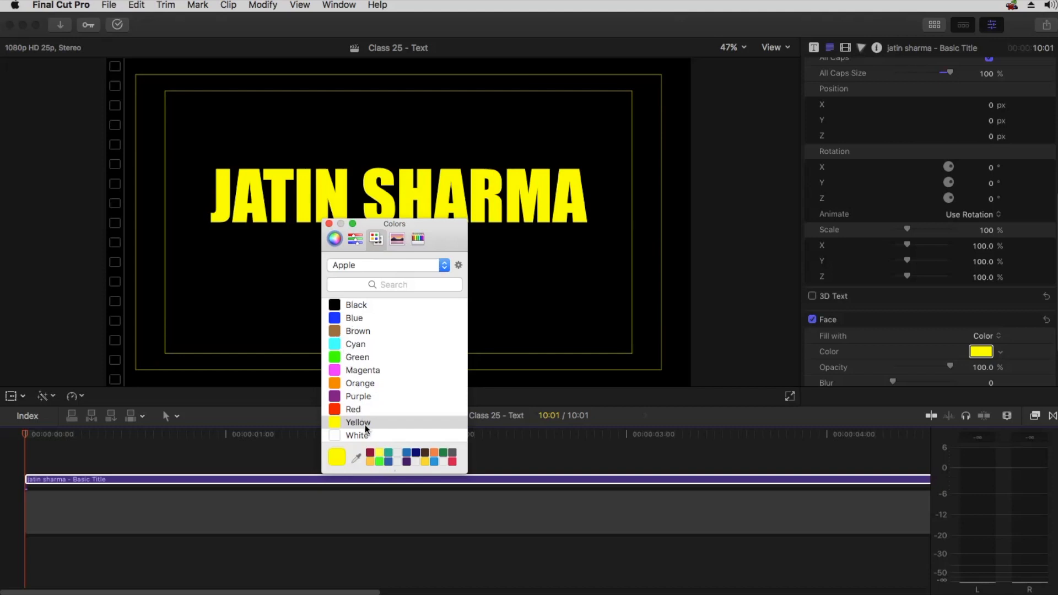
{"action": "left_click", "coordinate": [399, 242]}
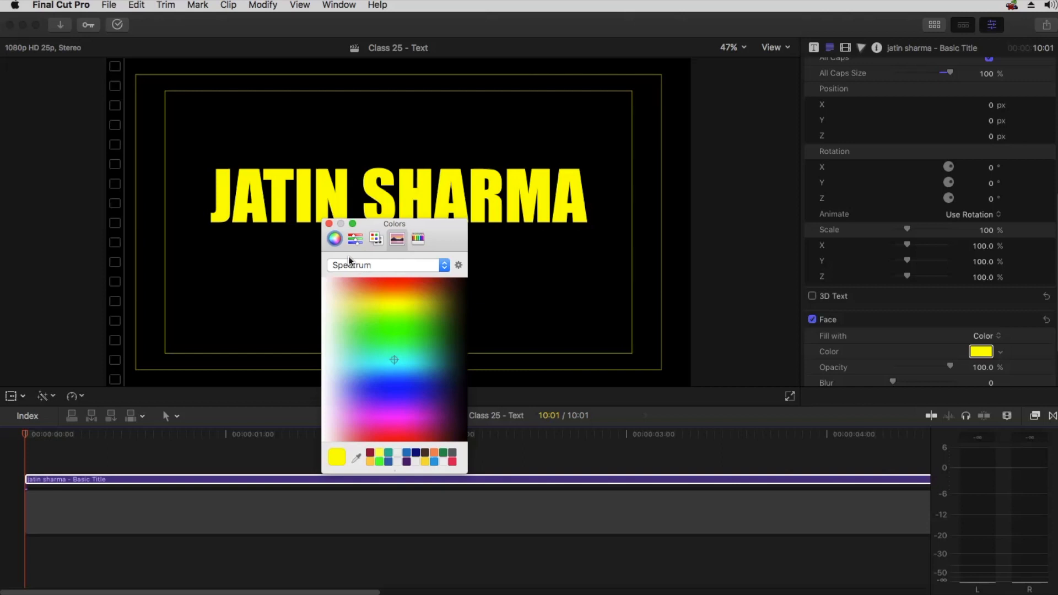
{"action": "left_click", "coordinate": [335, 239]}
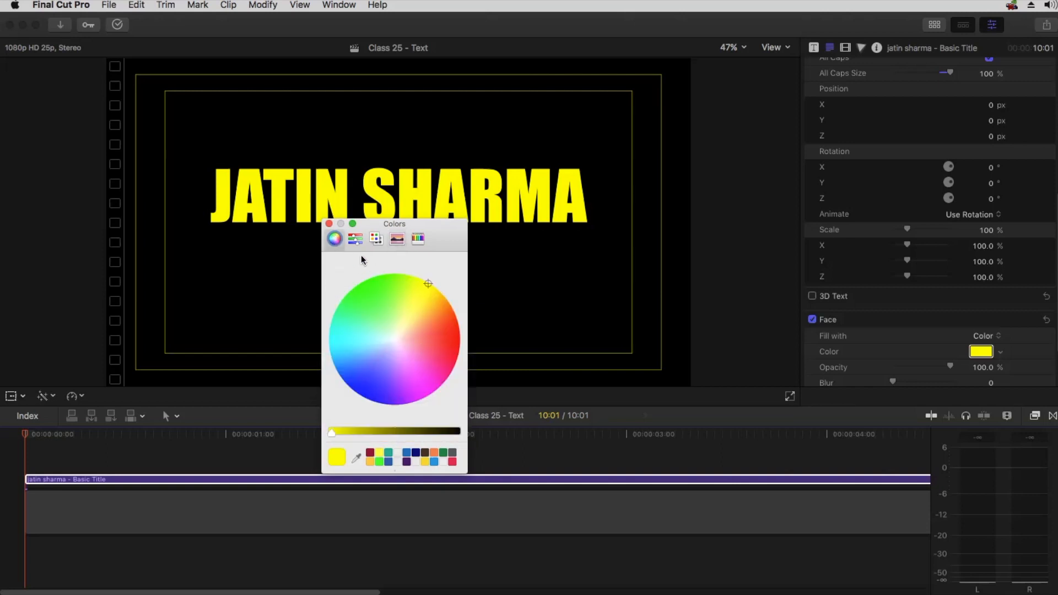
{"action": "left_click", "coordinate": [394, 238]}
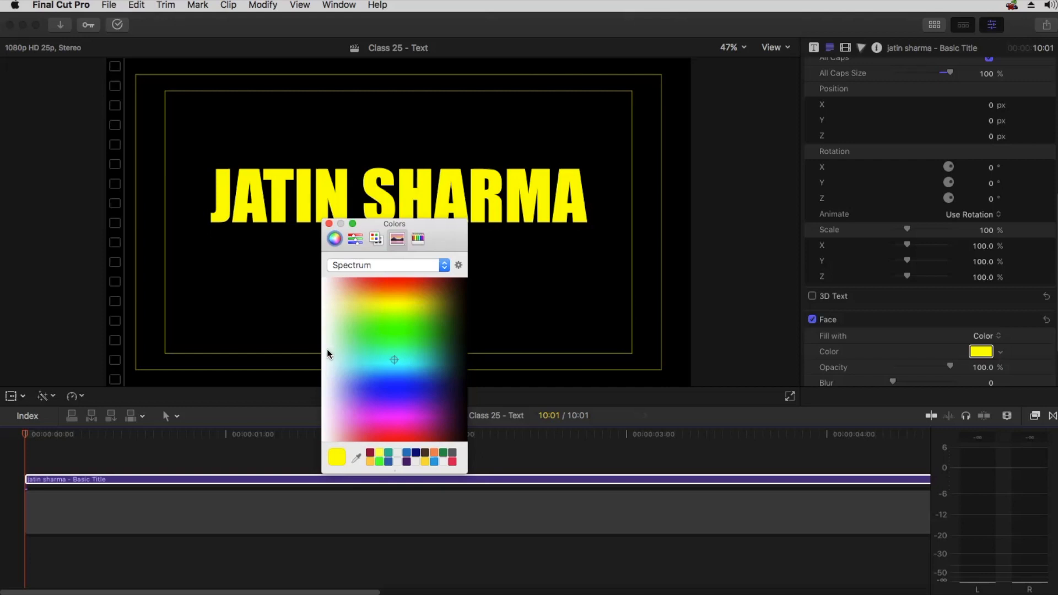
Try a green from the spectrum and the Spindrift crayon, reapplying the saved yellow swatch each time, then close the Colors window
{"action": "left_click_drag", "start_coordinate": [316, 350], "coordinate": [384, 351]}
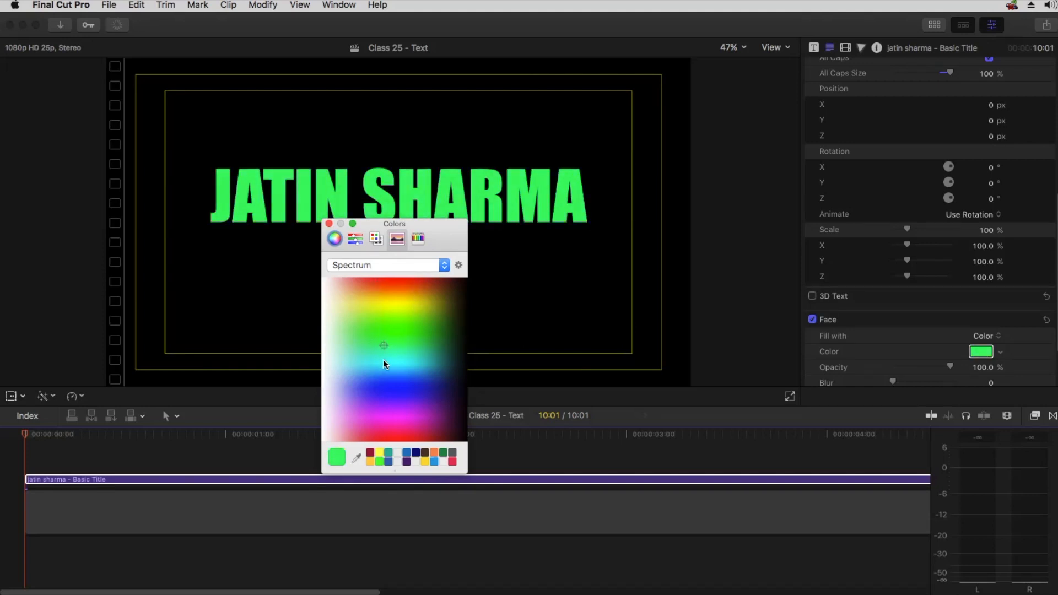
{"action": "left_click", "coordinate": [380, 454]}
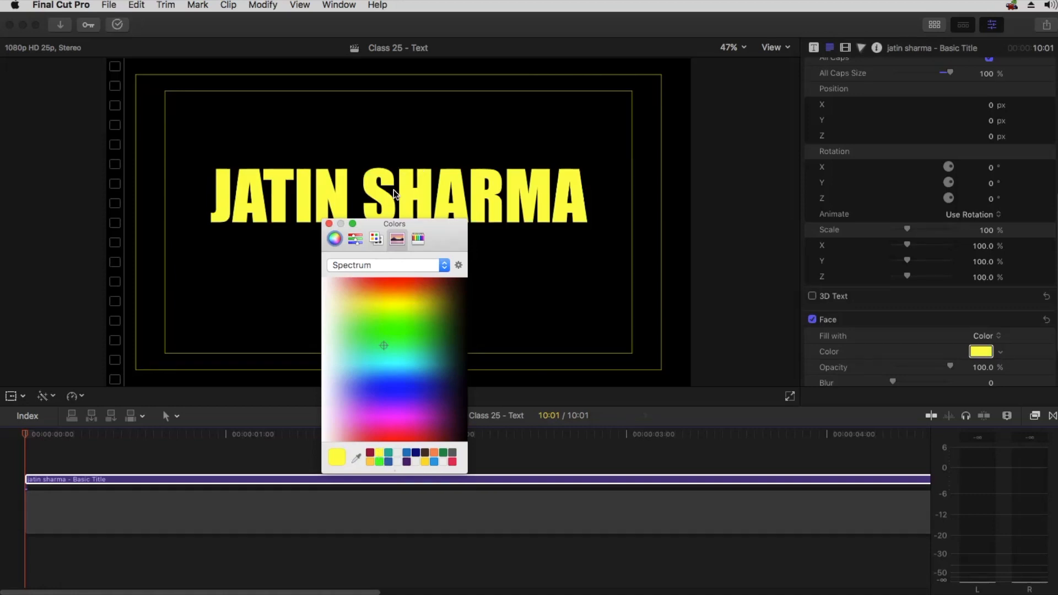
{"action": "left_click", "coordinate": [389, 260]}
{"action": "left_click", "coordinate": [418, 239]}
{"action": "left_click", "coordinate": [418, 240]}
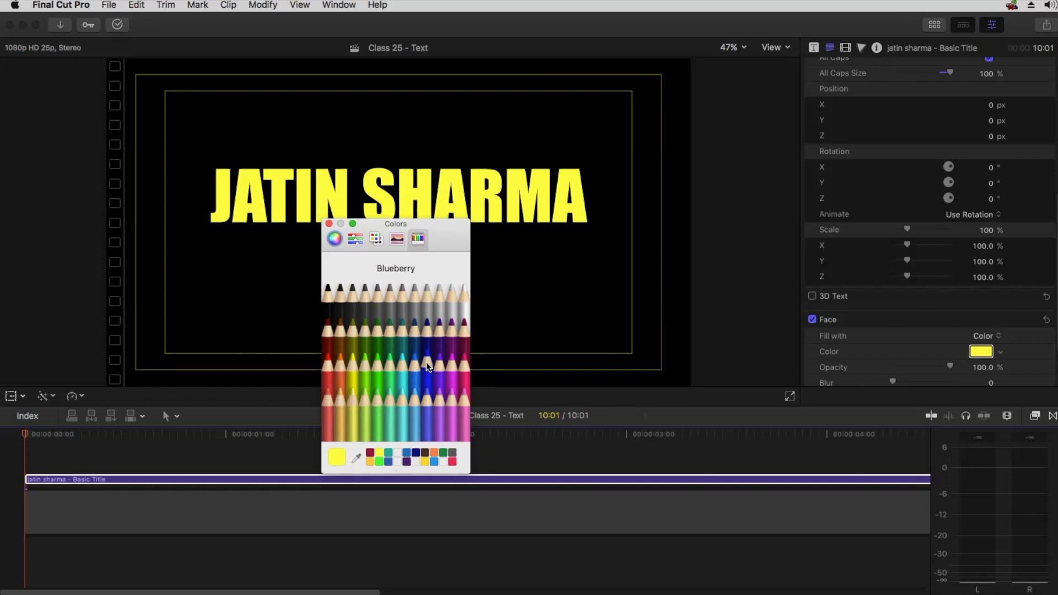
{"action": "left_click", "coordinate": [391, 402]}
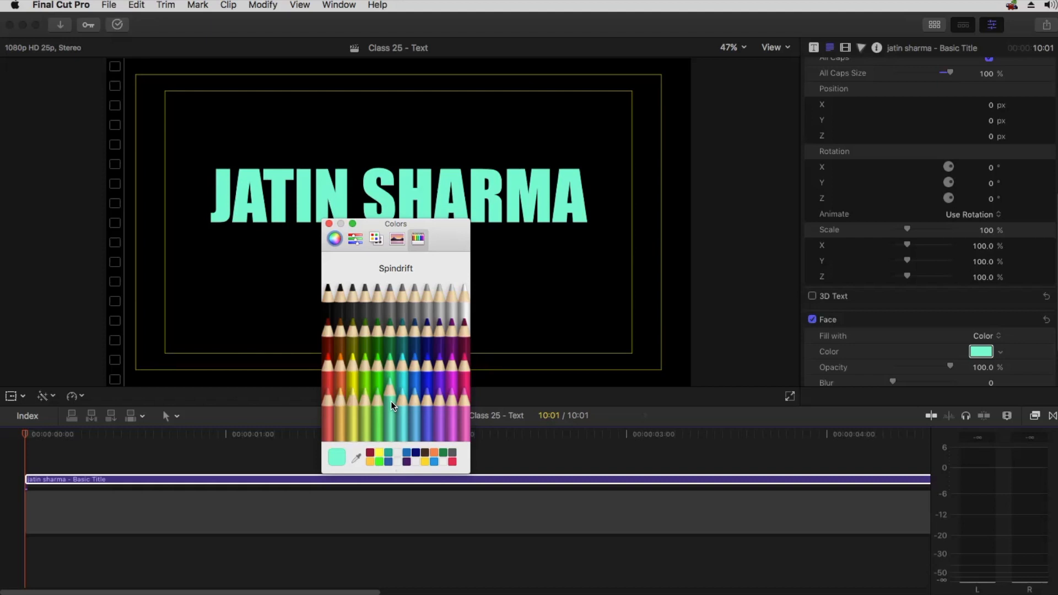
{"action": "left_click", "coordinate": [380, 456]}
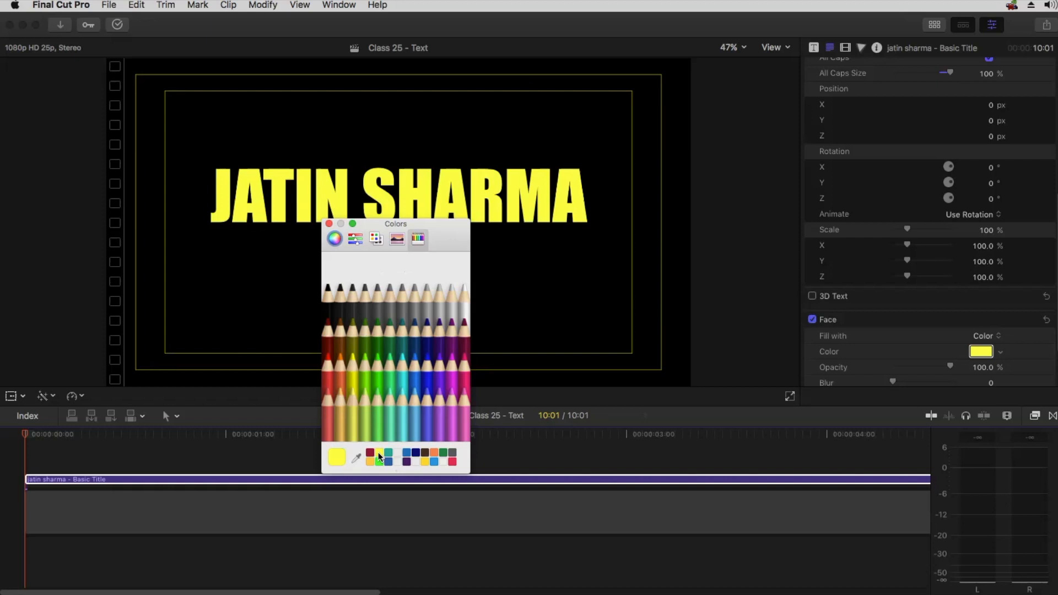
{"action": "left_click", "coordinate": [329, 224]}
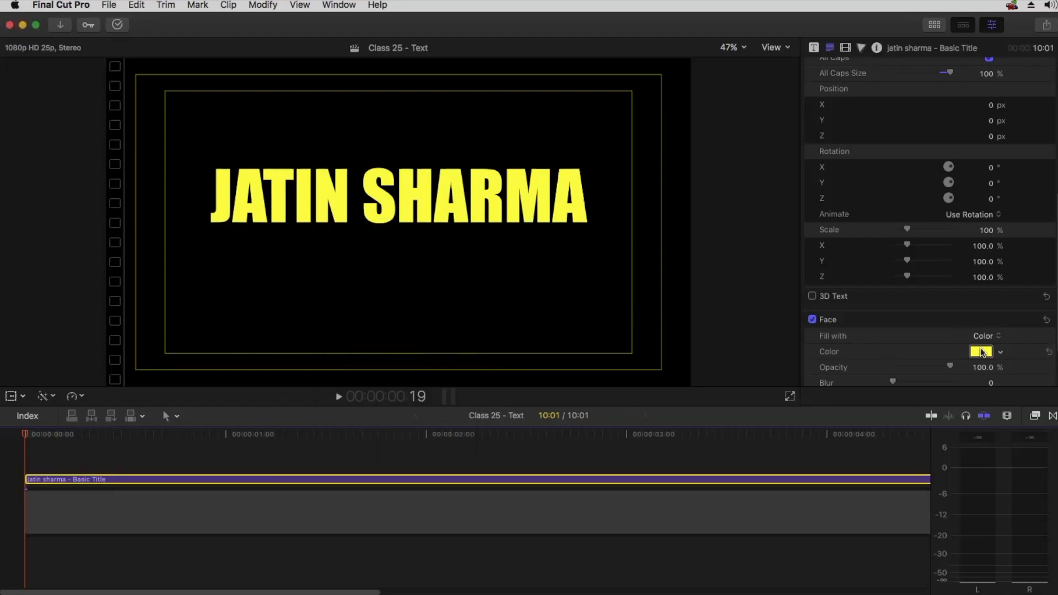
Set the face color to the Snow crayon and close the Colors window
{"action": "left_click", "coordinate": [982, 353]}
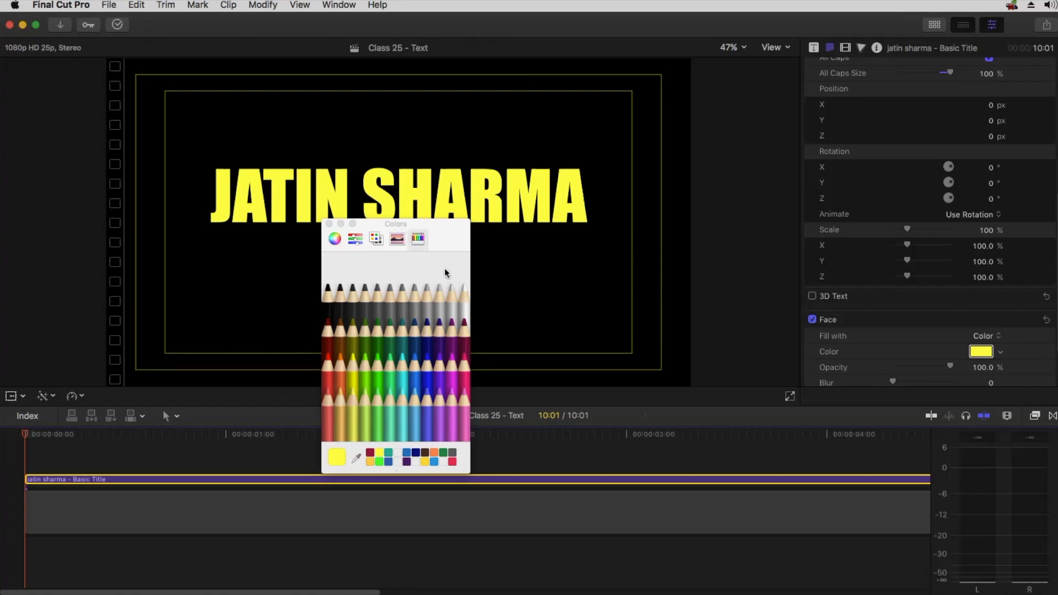
{"action": "left_click", "coordinate": [465, 292]}
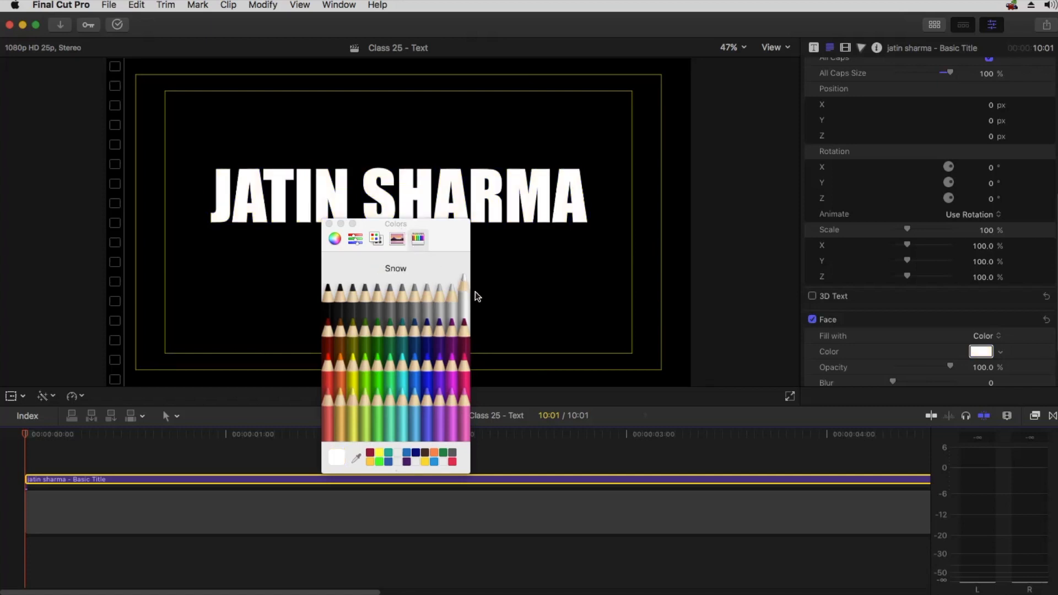
{"action": "left_click", "coordinate": [329, 224]}
Select the word sharma in the title text and color it with the saved yellow swatch
{"action": "scroll", "coordinate": [892, 198], "scroll_direction": "up", "scroll_amount": 1}
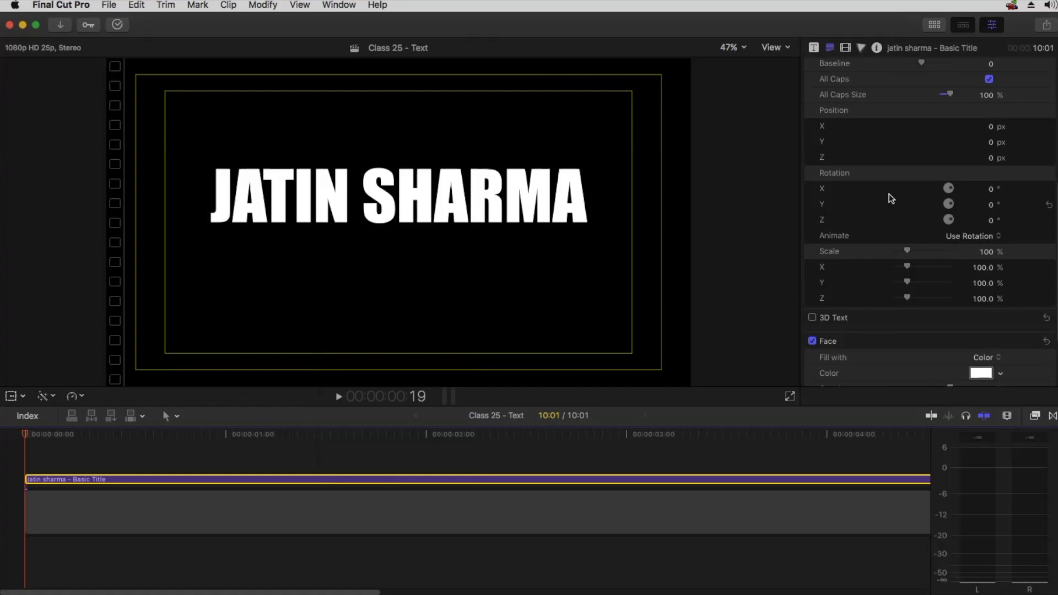
{"action": "scroll", "coordinate": [891, 199], "scroll_direction": "up", "scroll_amount": 5}
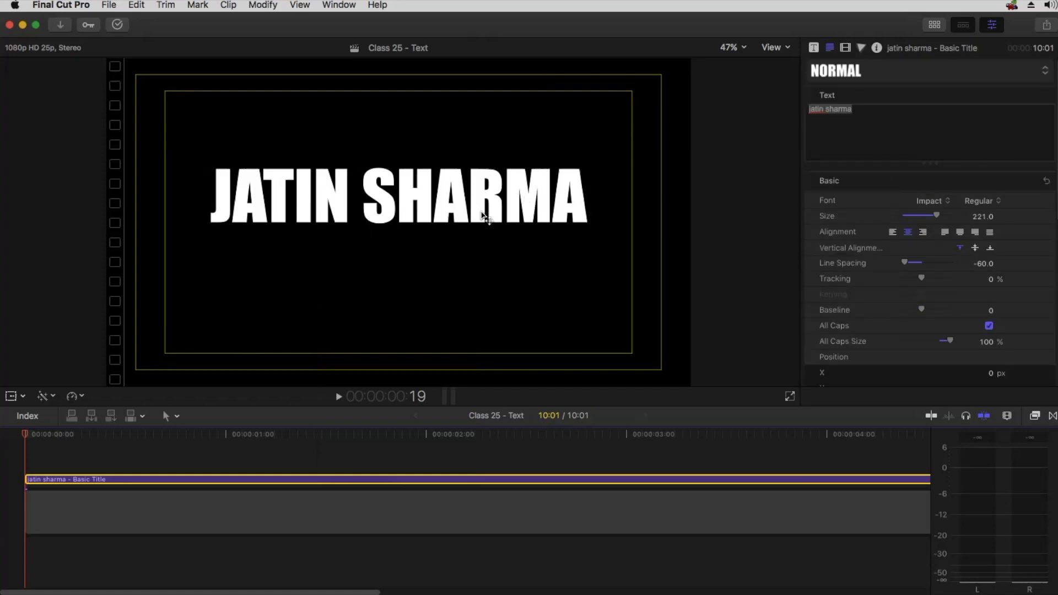
{"action": "left_click", "coordinate": [846, 139]}
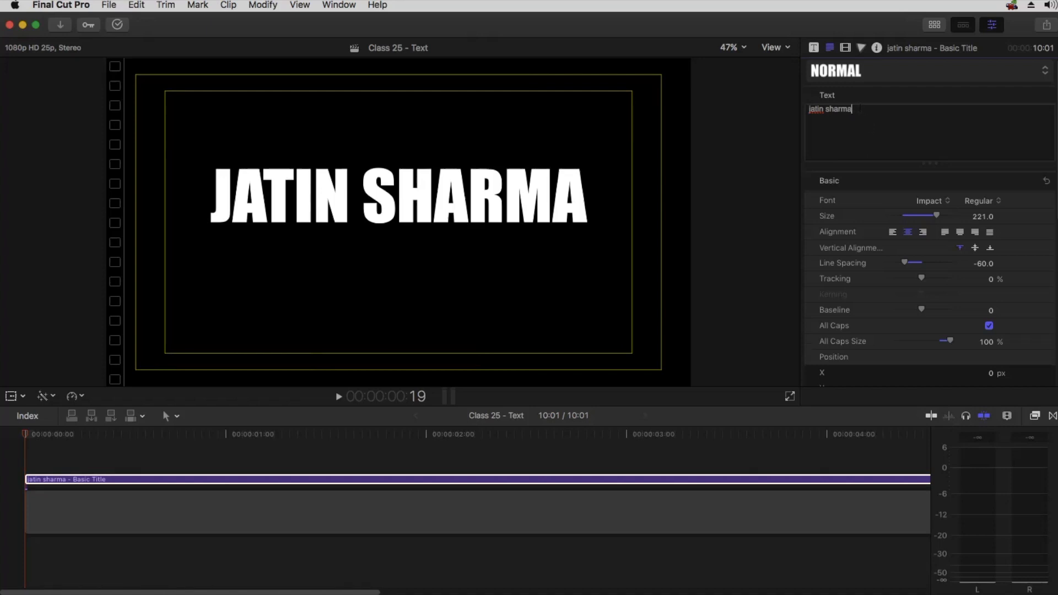
{"action": "left_click_drag", "start_coordinate": [831, 107], "coordinate": [825, 108]}
{"action": "scroll", "coordinate": [865, 262], "scroll_direction": "down", "scroll_amount": 10}
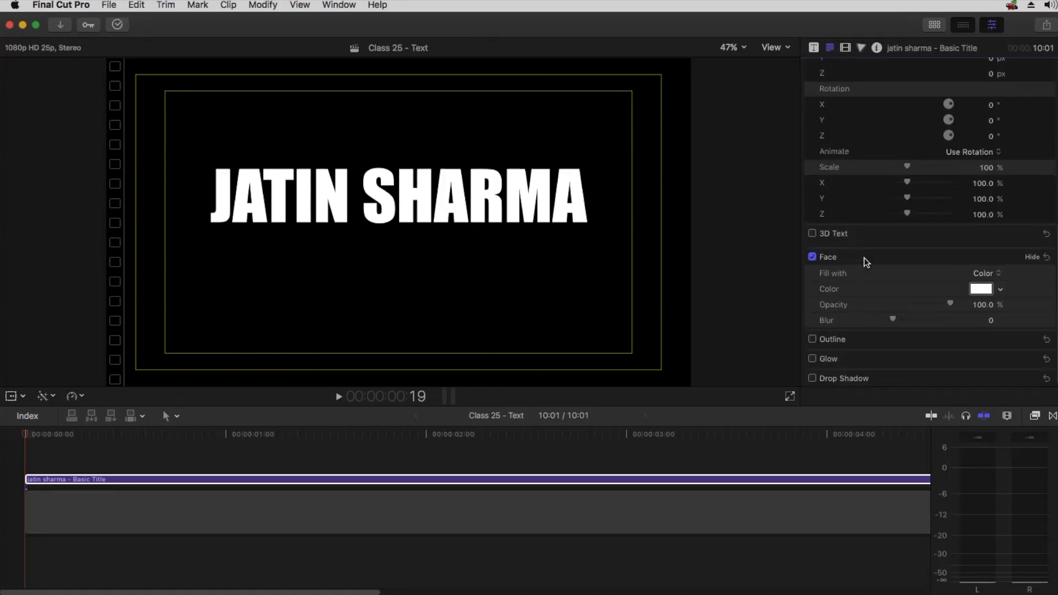
{"action": "left_click", "coordinate": [981, 289]}
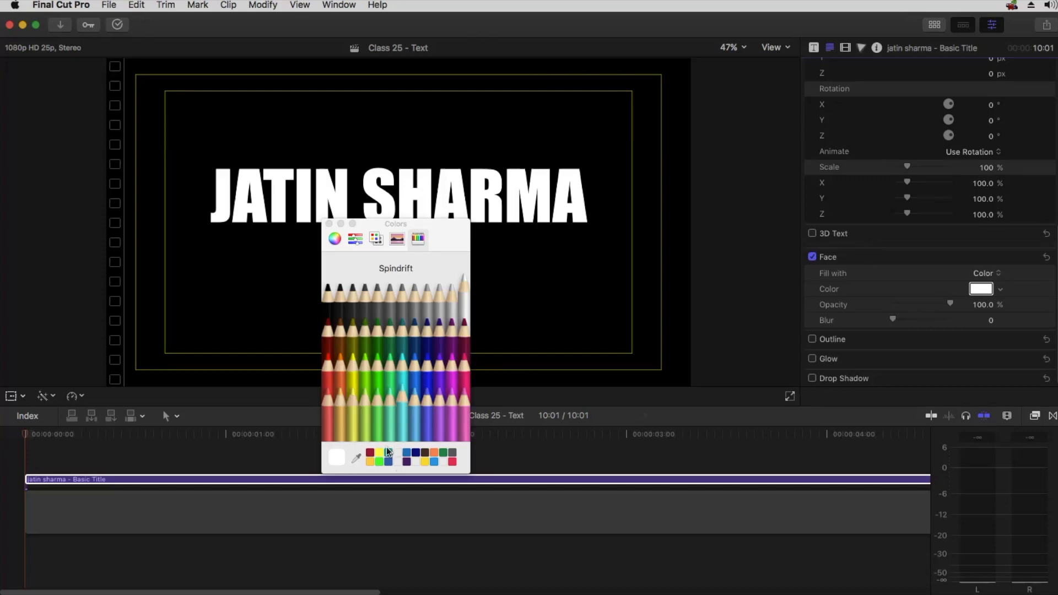
{"action": "left_click", "coordinate": [380, 453]}
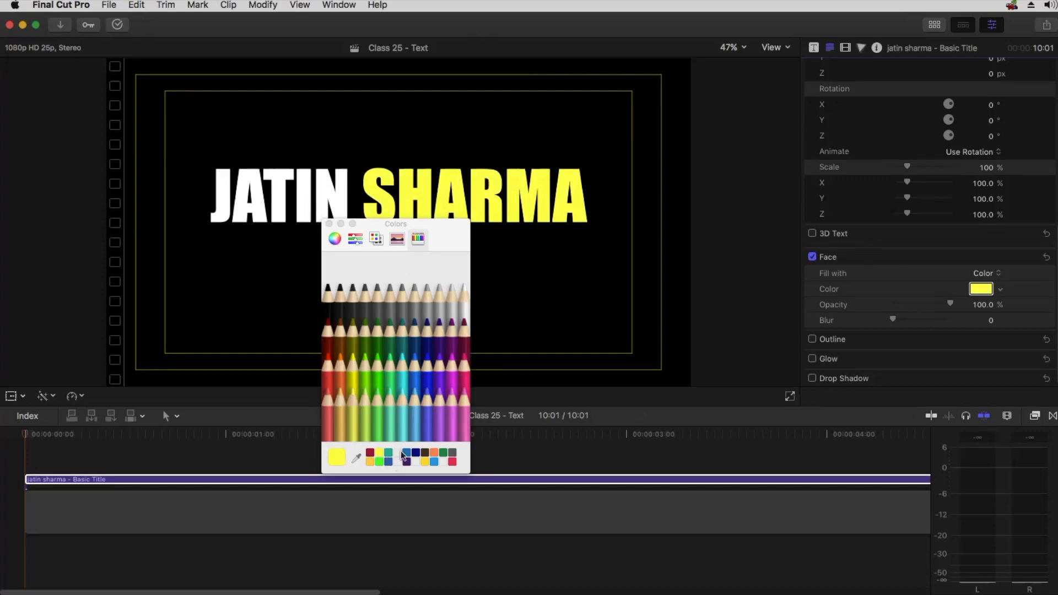
{"action": "left_click", "coordinate": [330, 223]}
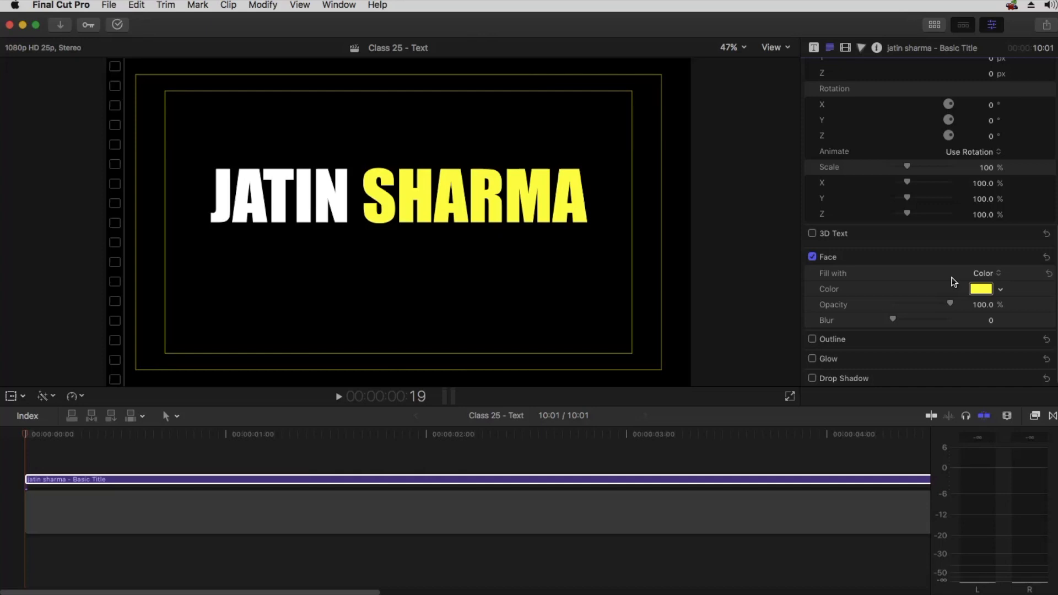
Undo the yellow color applied to the word sharma
{"action": "scroll", "coordinate": [845, 136], "scroll_direction": "up", "scroll_amount": 10}
{"action": "key", "text": "super+z"}
{"action": "left_click", "coordinate": [858, 133]}
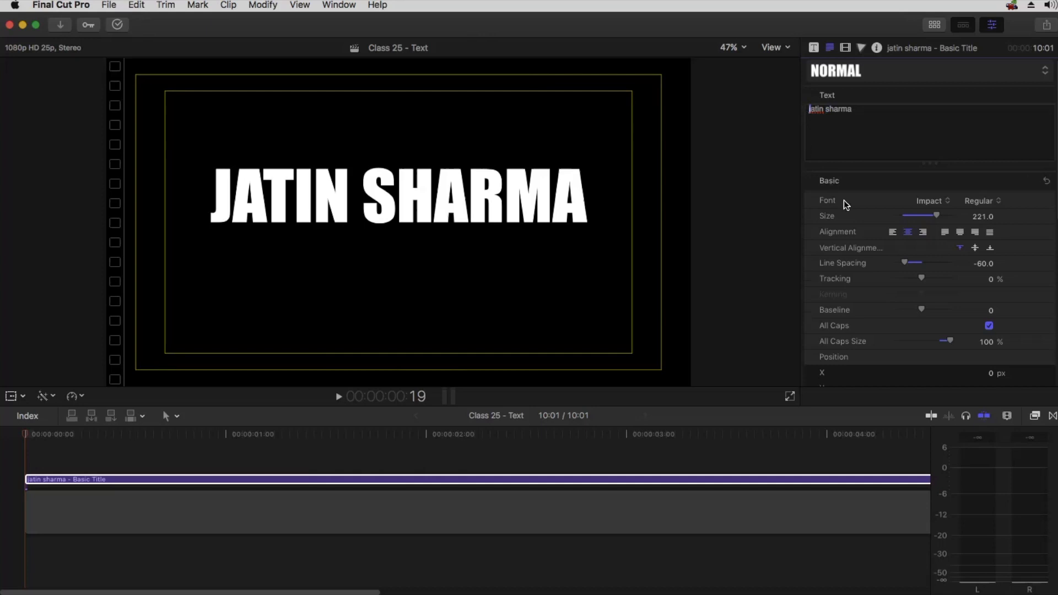
Color the selected letter J with the saved yellow swatch and close the Colors window
{"action": "scroll", "coordinate": [992, 267], "scroll_direction": "down", "scroll_amount": 10}
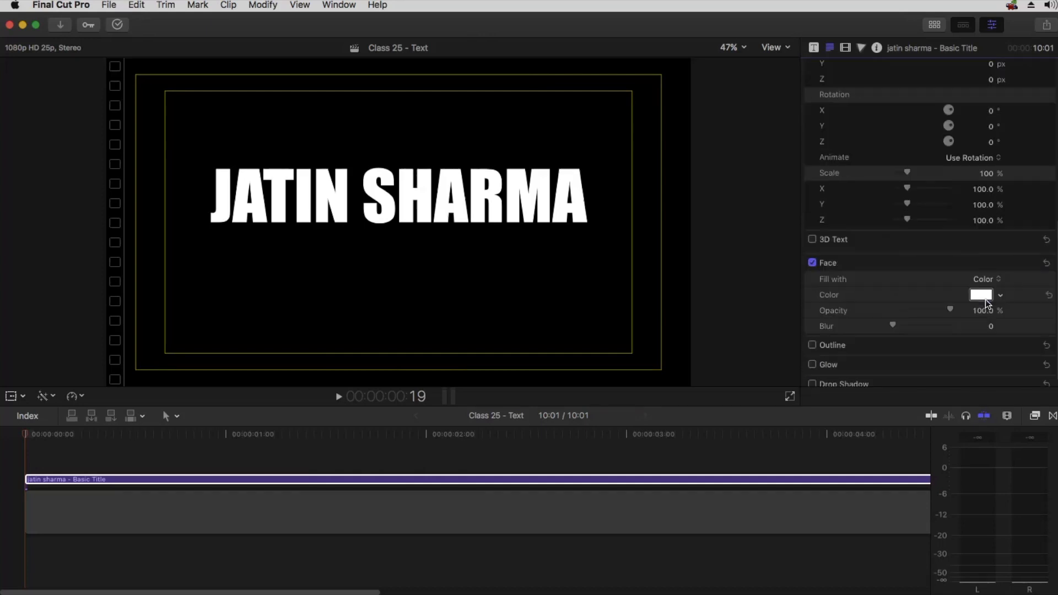
{"action": "left_click", "coordinate": [981, 289]}
{"action": "left_click", "coordinate": [379, 454]}
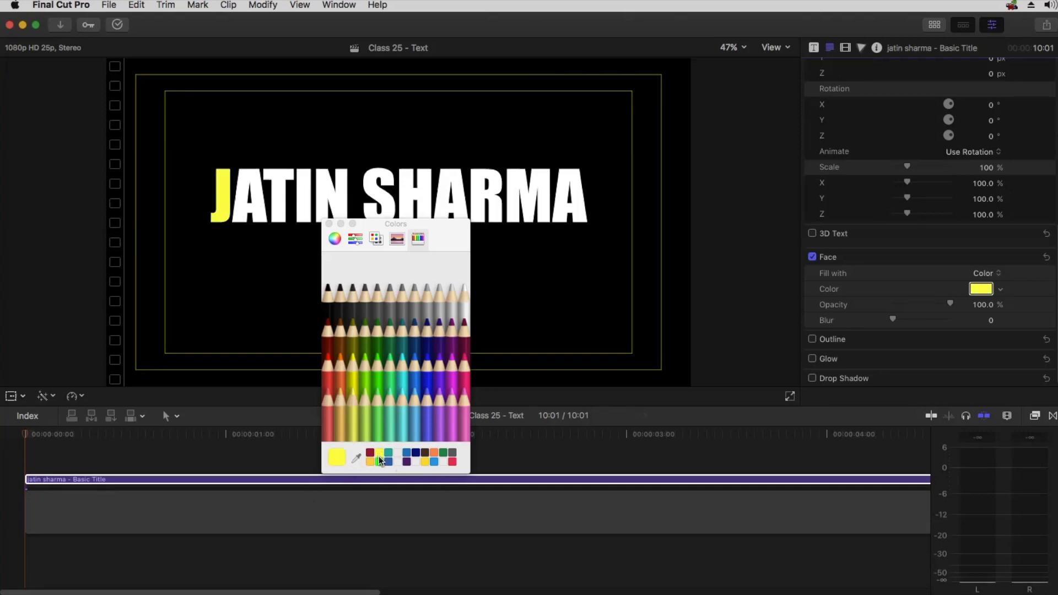
{"action": "left_click", "coordinate": [329, 223]}
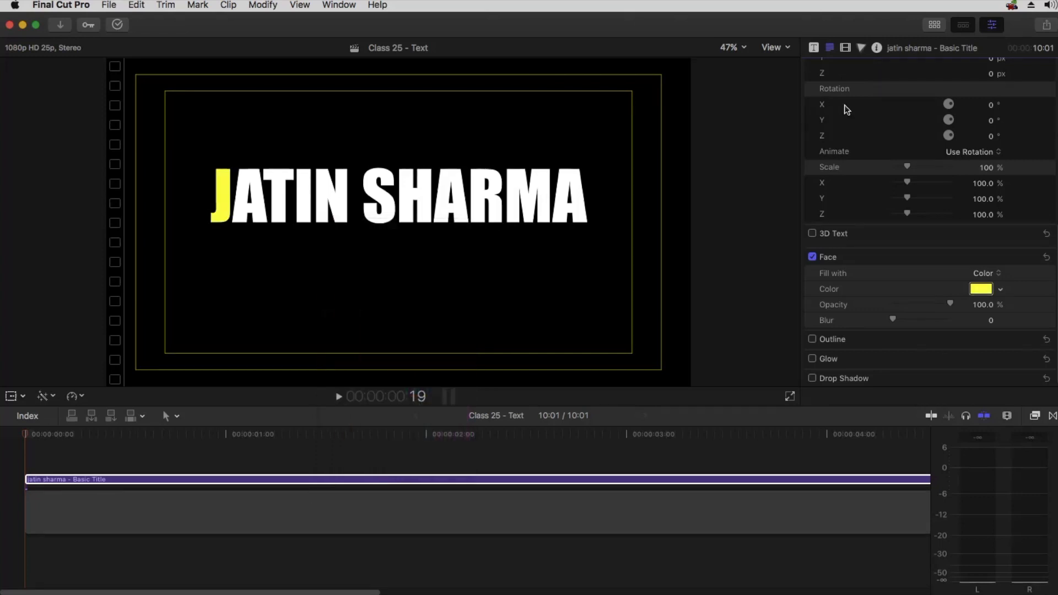
Select the letter s of sharma, color it with the saved yellow swatch, and close the Colors window
{"action": "scroll", "coordinate": [844, 105], "scroll_direction": "up", "scroll_amount": 10}
{"action": "left_click", "coordinate": [828, 110]}
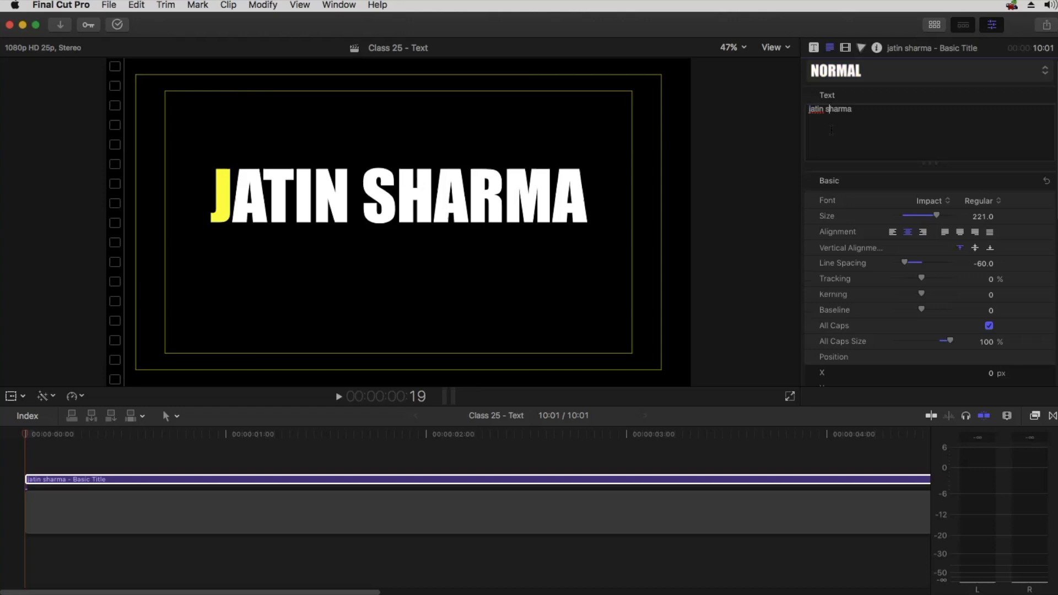
{"action": "key", "text": "shift+Right"}
{"action": "scroll", "coordinate": [897, 313], "scroll_direction": "down", "scroll_amount": 10}
{"action": "left_click", "coordinate": [981, 289]}
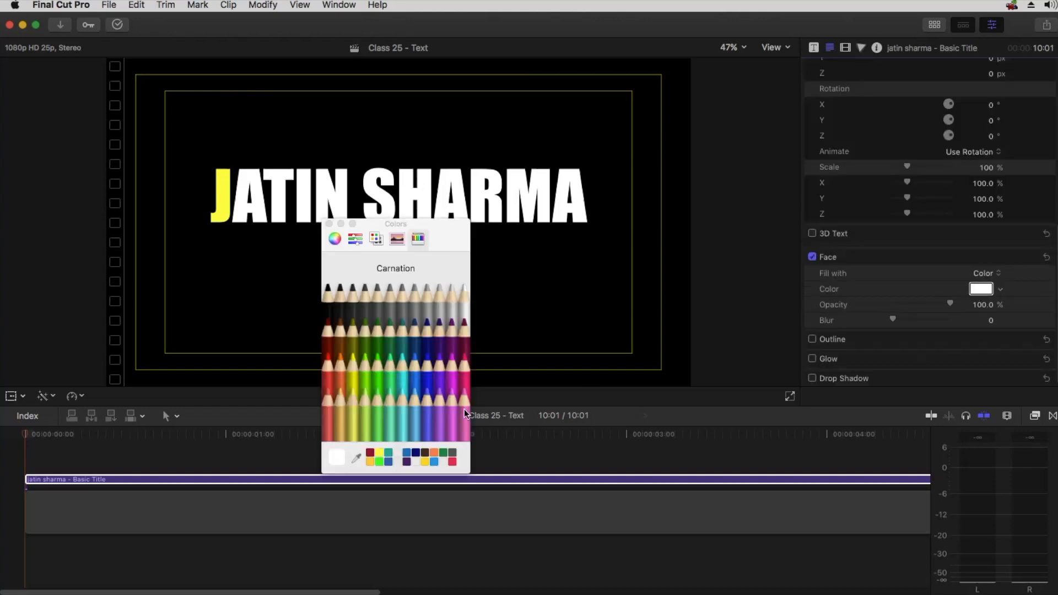
{"action": "left_click", "coordinate": [380, 456]}
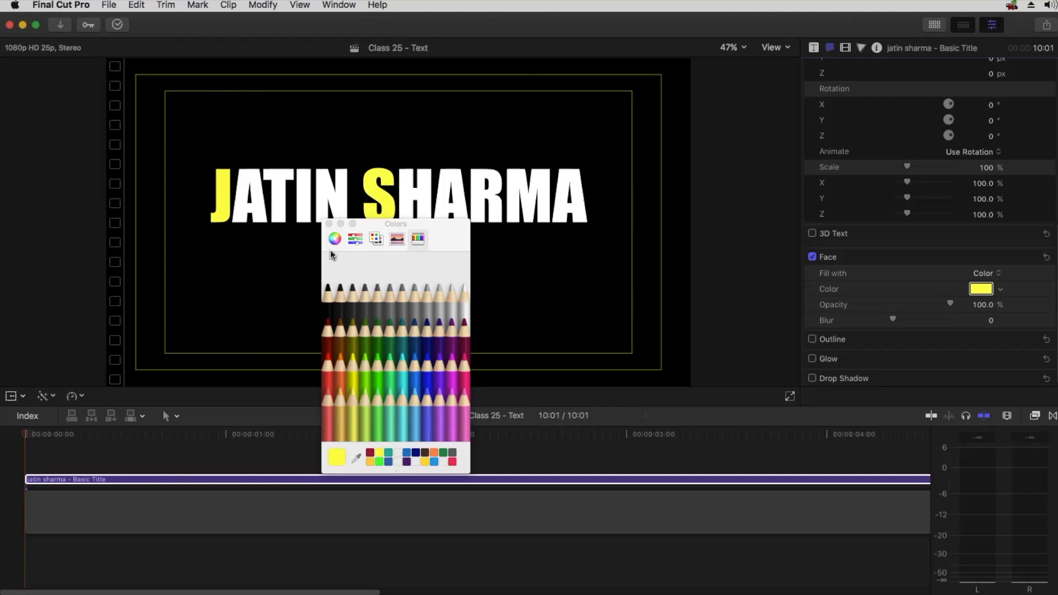
{"action": "left_click", "coordinate": [329, 224]}
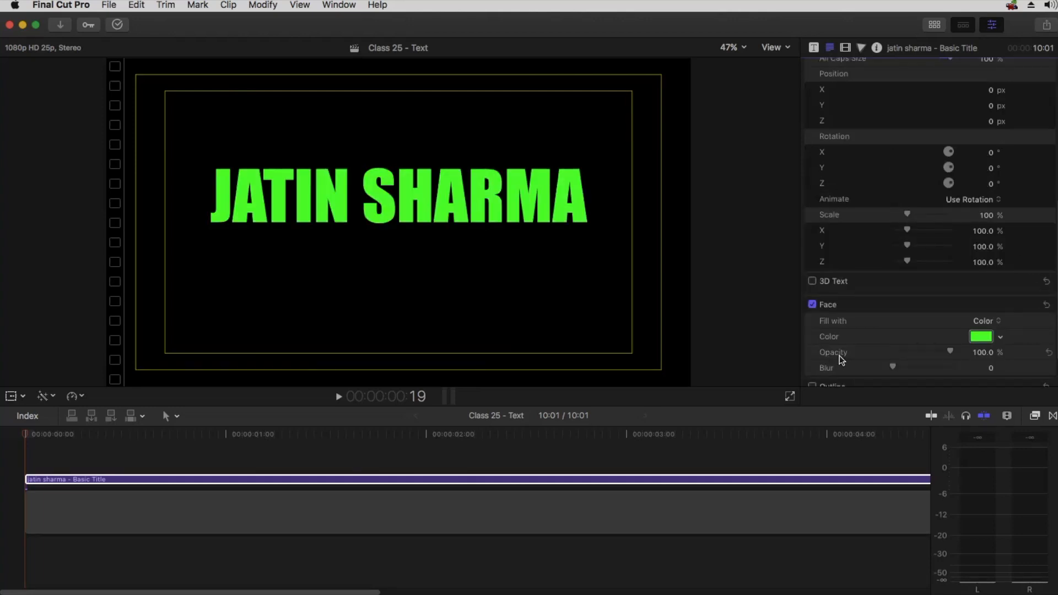
Test the face opacity at 0% and the blur at 246, restoring opacity to 100% and resetting blur
{"action": "scroll", "coordinate": [891, 330], "scroll_direction": "down", "scroll_amount": 2}
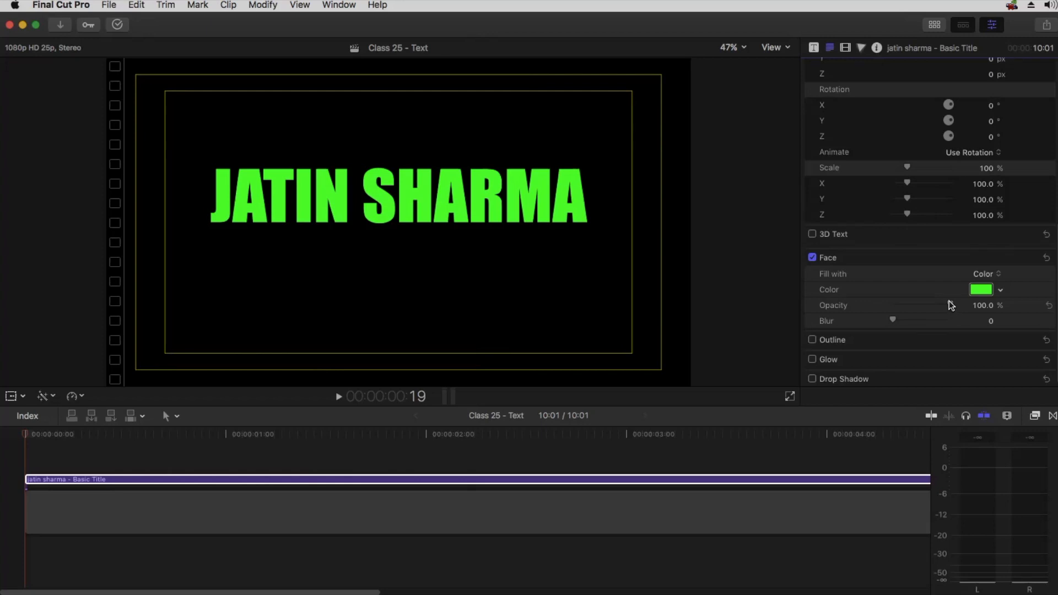
{"action": "left_click_drag", "start_coordinate": [950, 305], "coordinate": [882, 303]}
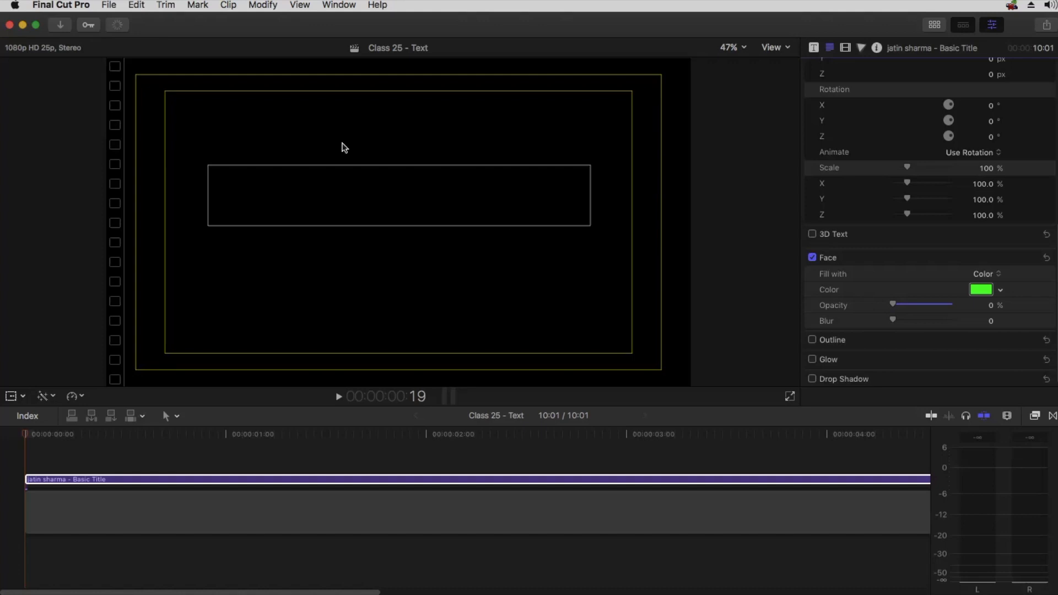
{"action": "left_click_drag", "start_coordinate": [894, 305], "coordinate": [1017, 305]}
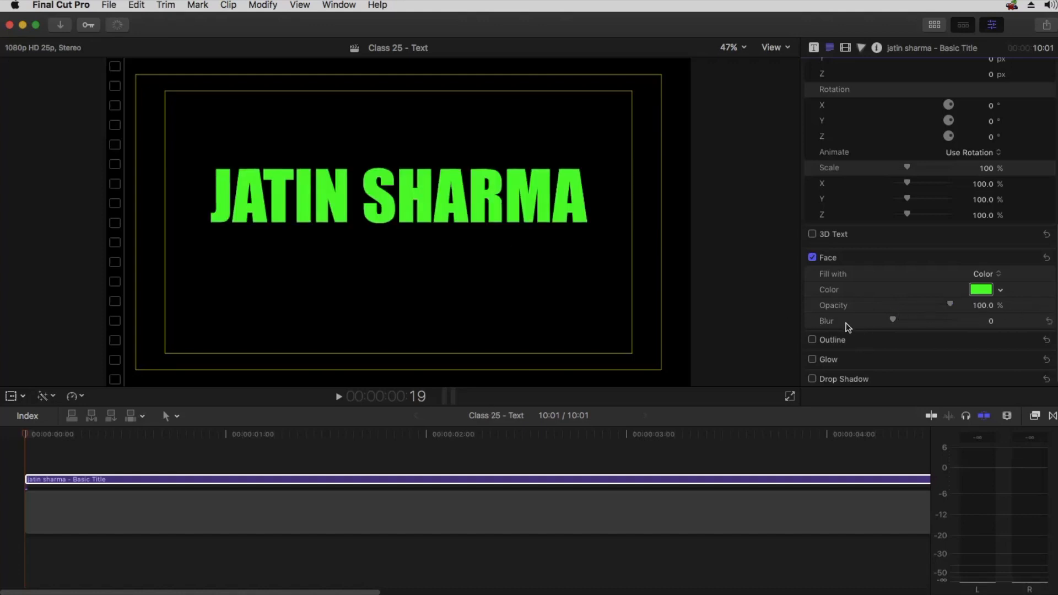
{"action": "left_click_drag", "start_coordinate": [894, 320], "coordinate": [988, 269]}
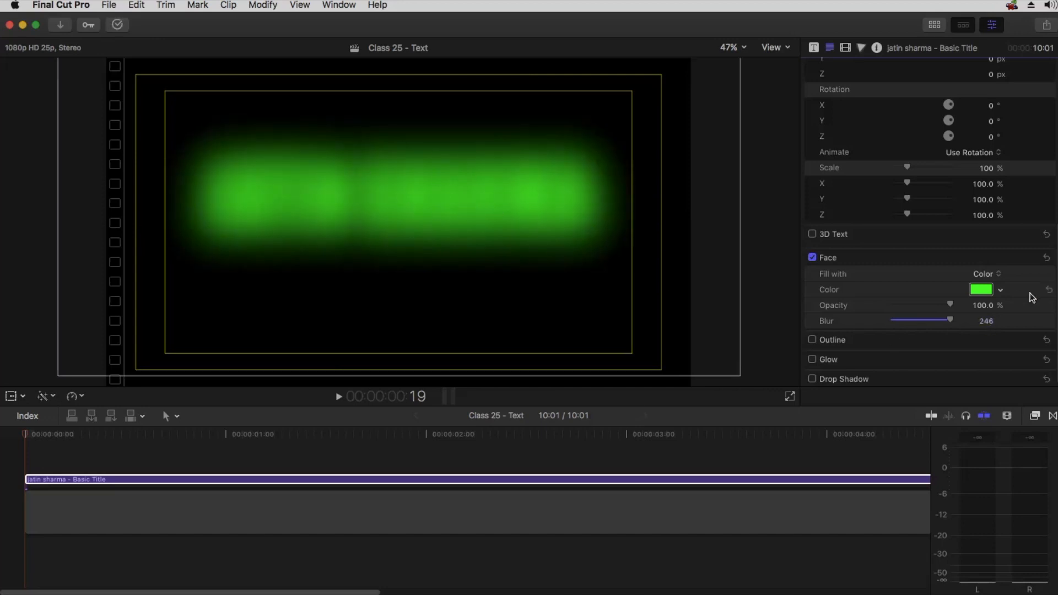
{"action": "left_click", "coordinate": [1048, 320]}
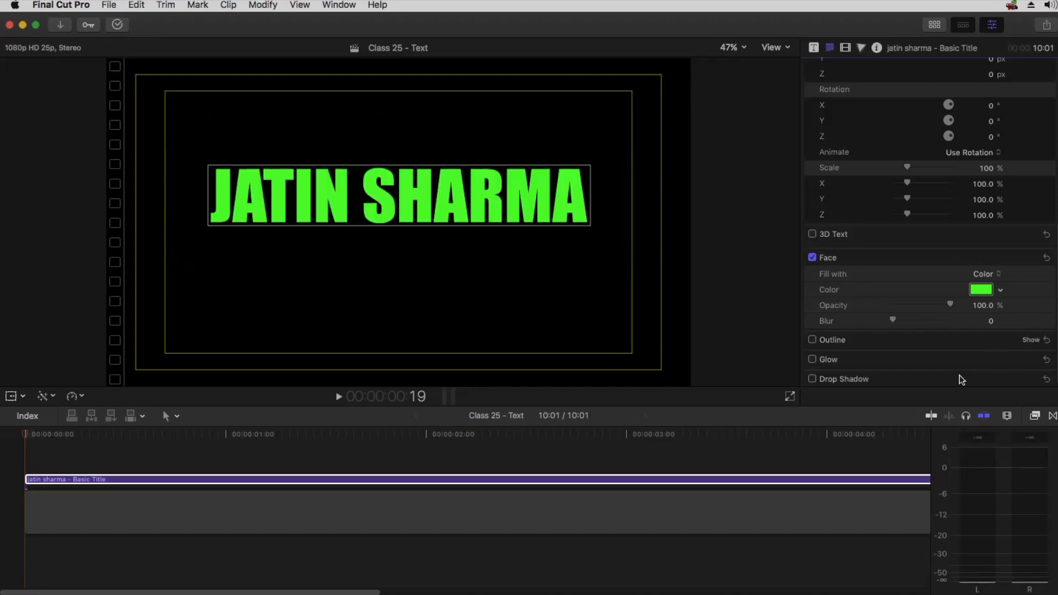
Duplicate the title clip onto a lane above and set the copy's face color to the Snow crayon
{"action": "left_click_drag", "start_coordinate": [440, 481], "coordinate": [439, 467]}
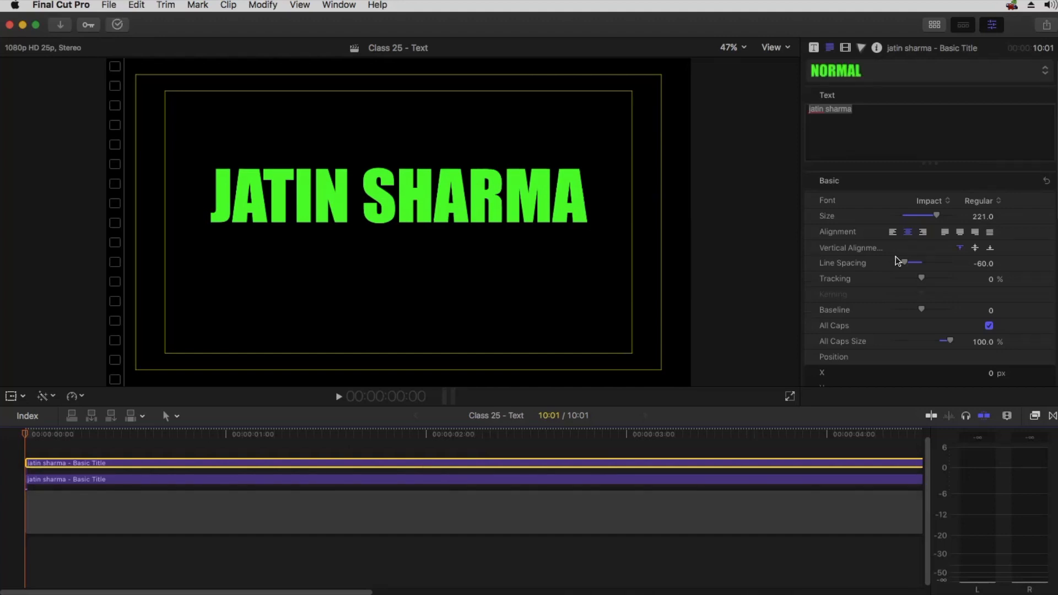
{"action": "scroll", "coordinate": [896, 261], "scroll_direction": "down", "scroll_amount": 5}
{"action": "scroll", "coordinate": [899, 270], "scroll_direction": "down", "scroll_amount": 3}
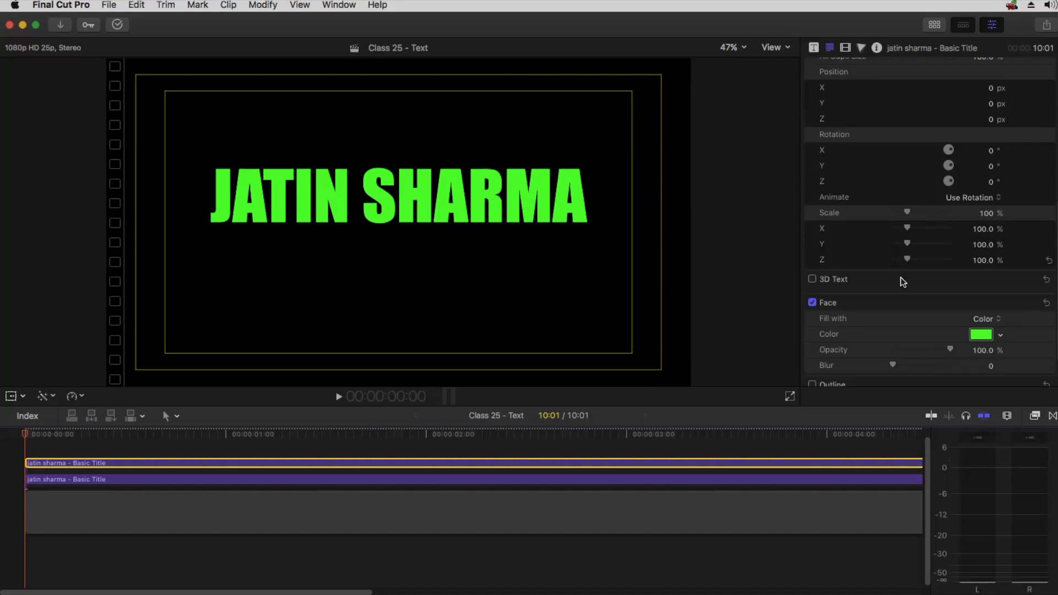
{"action": "left_click", "coordinate": [980, 334]}
{"action": "left_click", "coordinate": [463, 289]}
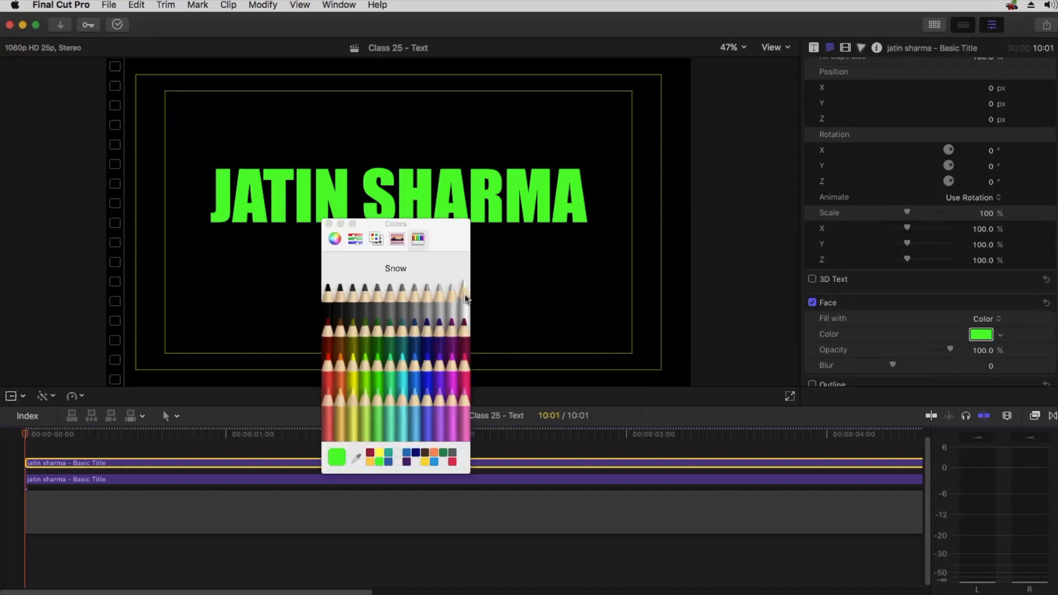
{"action": "left_click", "coordinate": [329, 224]}
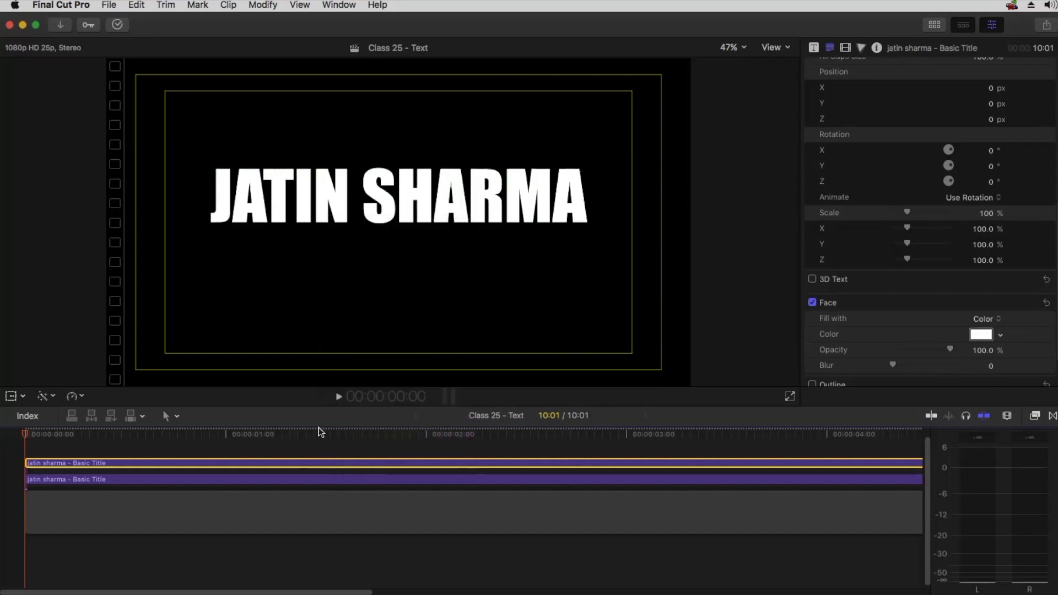
Undo and redo the Snow face color on the copied title
{"action": "key", "text": "super+z"}
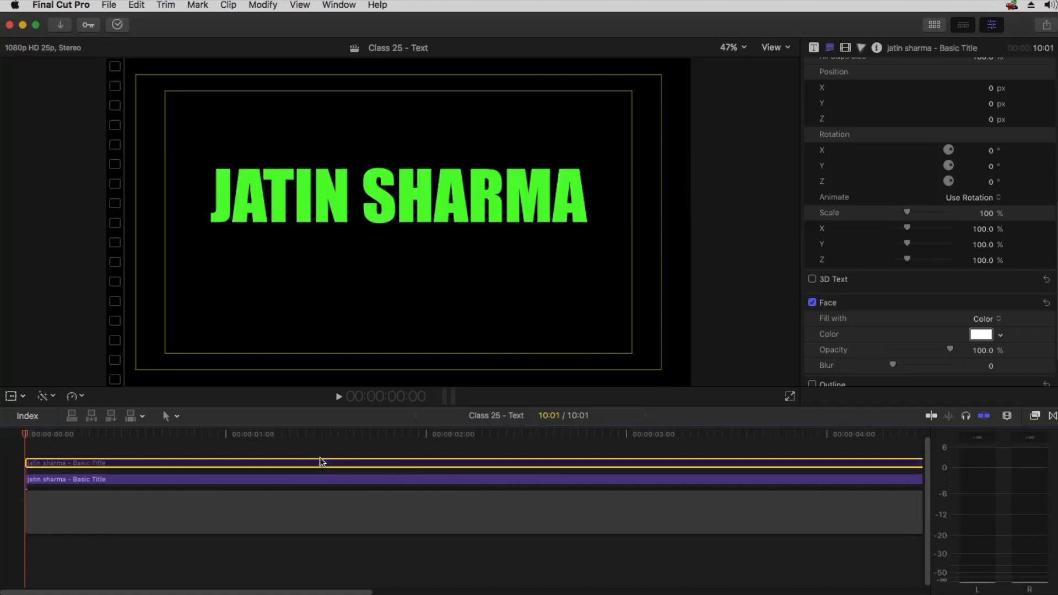
{"action": "key", "text": "super+shift+z"}
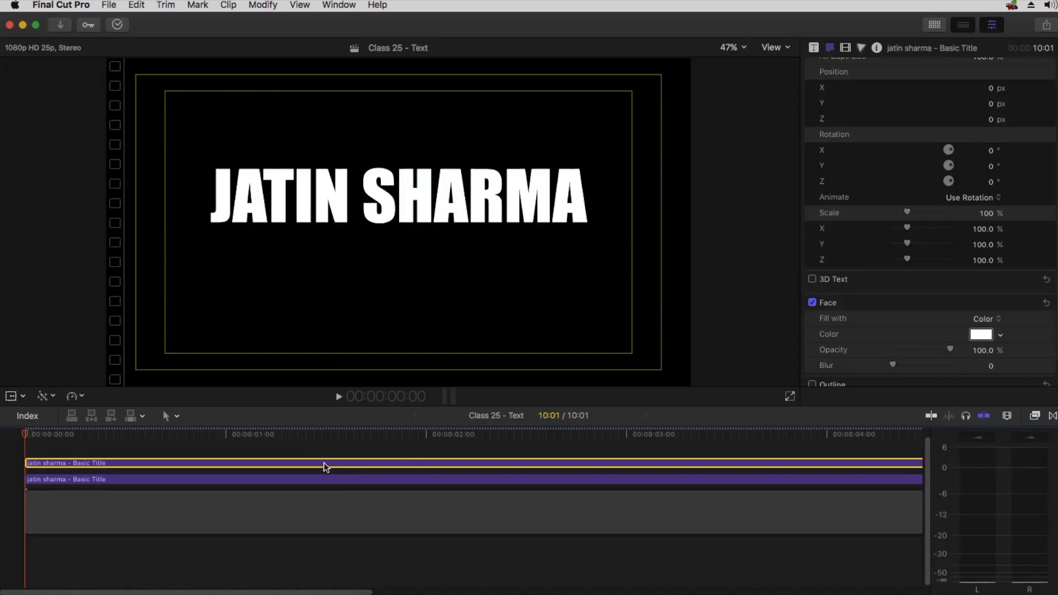
Disable the top title clip and set the lower title's face blur to 125
{"action": "key", "text": "v"}
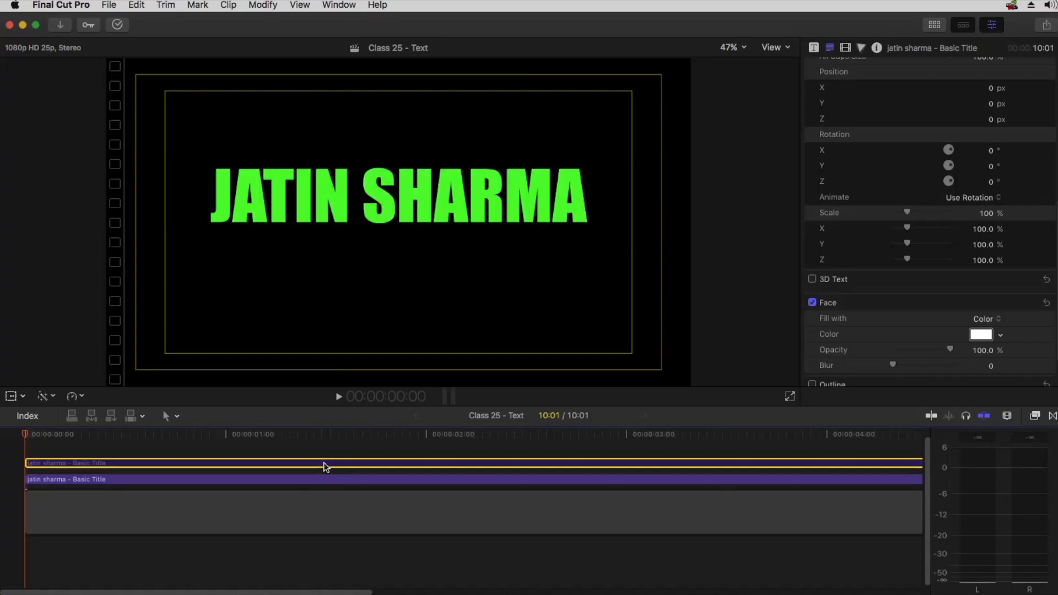
{"action": "left_click", "coordinate": [318, 480]}
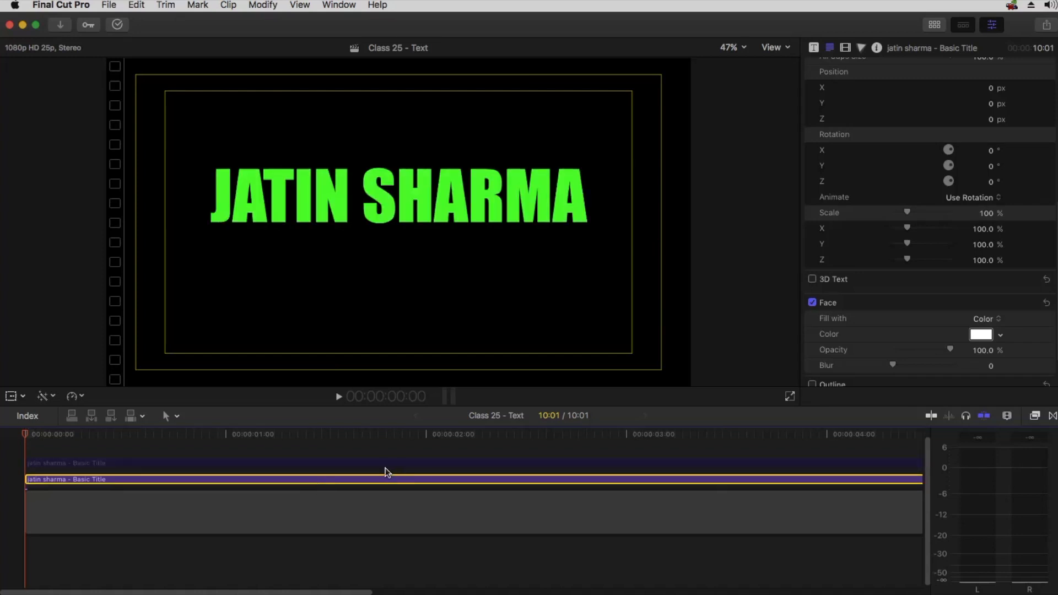
{"action": "scroll", "coordinate": [887, 269], "scroll_direction": "down", "scroll_amount": 5}
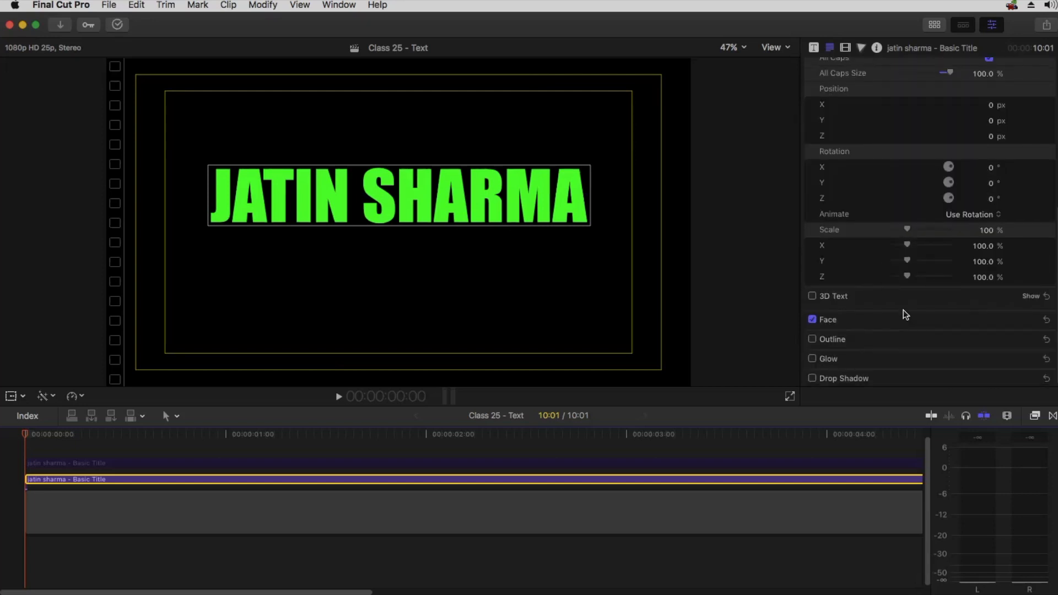
{"action": "left_click", "coordinate": [1030, 321]}
{"action": "scroll", "coordinate": [1014, 324], "scroll_direction": "down", "scroll_amount": 3}
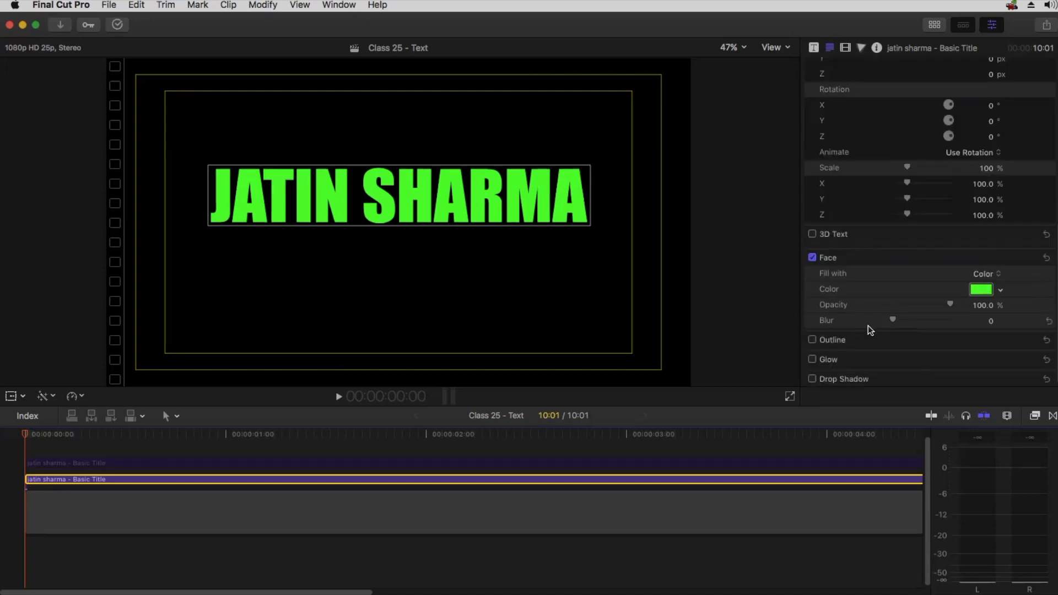
{"action": "left_click_drag", "start_coordinate": [895, 322], "coordinate": [1038, 319]}
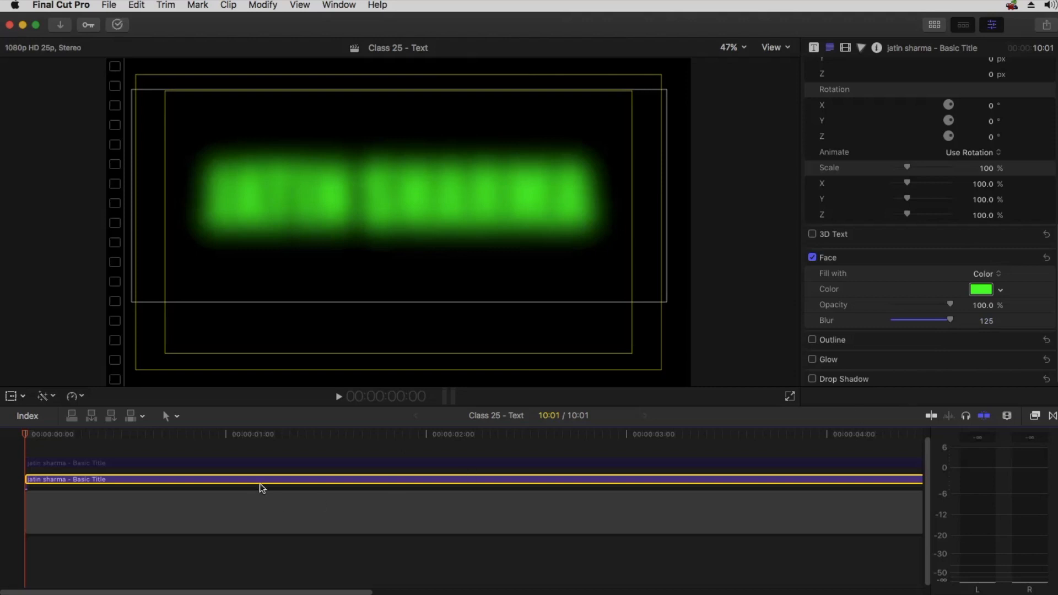
Select the duplicated top title clip, open its face settings, and delete the clip
{"action": "left_click", "coordinate": [318, 466]}
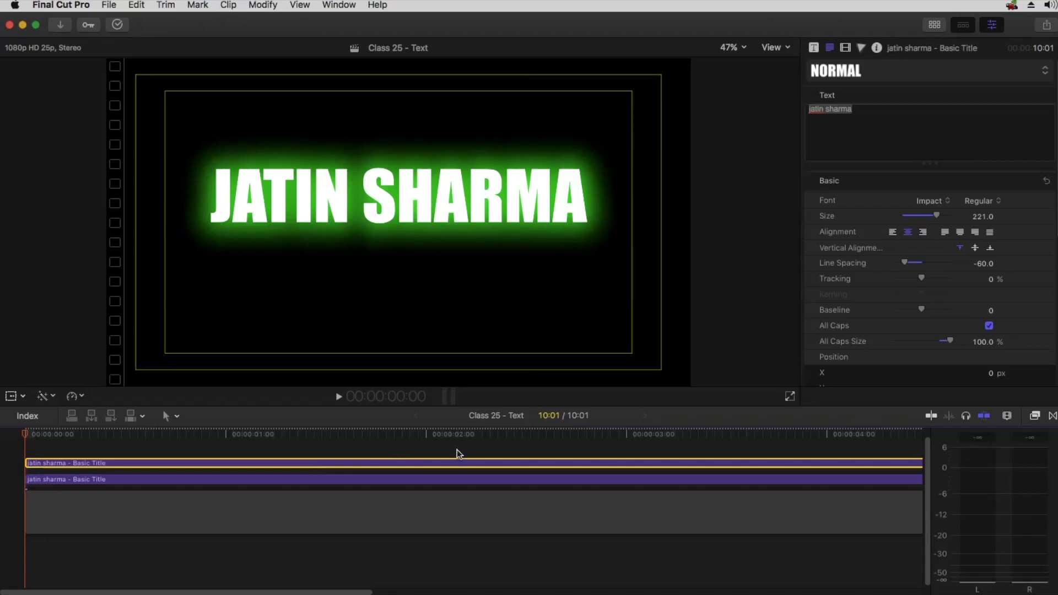
{"action": "scroll", "coordinate": [926, 278], "scroll_direction": "down", "scroll_amount": 8}
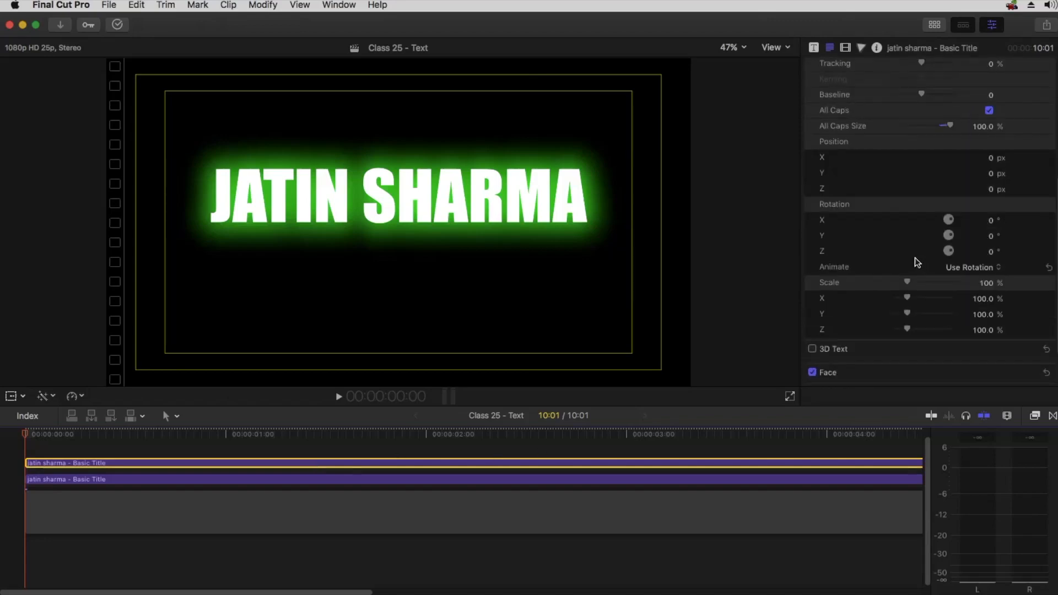
{"action": "scroll", "coordinate": [915, 257], "scroll_direction": "down", "scroll_amount": 4}
{"action": "left_click", "coordinate": [1026, 319]}
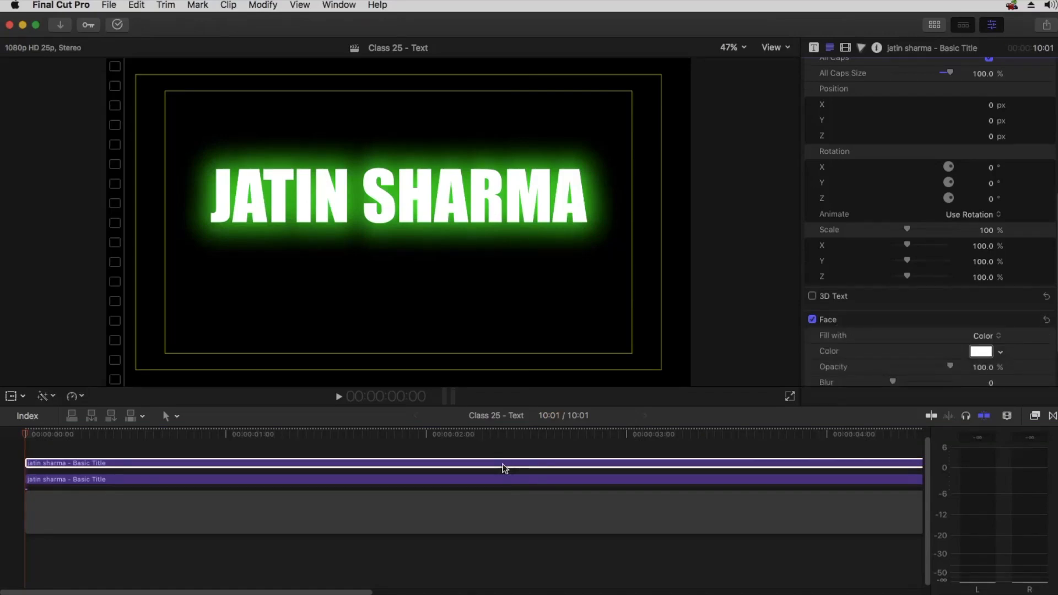
{"action": "key", "text": "Delete"}
Select the remaining title and set its face blur back to 0
{"action": "left_click", "coordinate": [475, 479]}
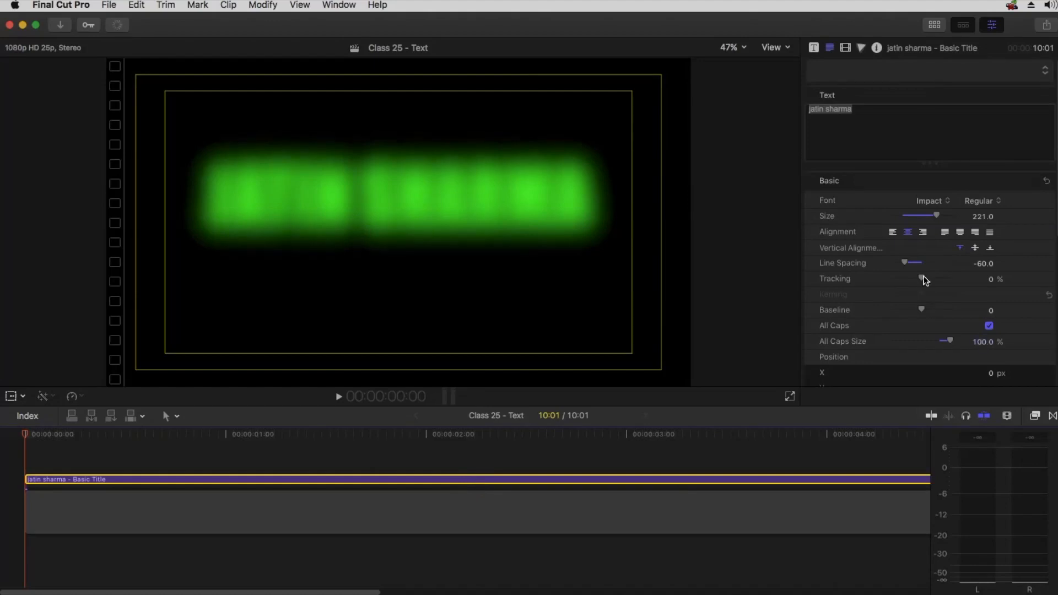
{"action": "scroll", "coordinate": [924, 280], "scroll_direction": "down", "scroll_amount": 10}
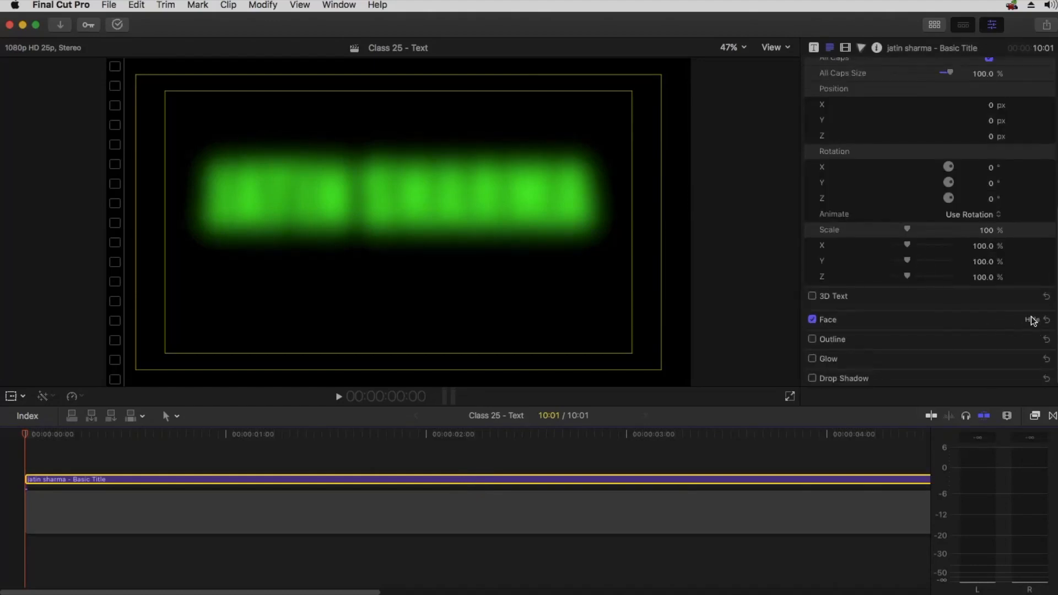
{"action": "left_click", "coordinate": [1033, 321]}
{"action": "scroll", "coordinate": [962, 357], "scroll_direction": "down", "scroll_amount": 3}
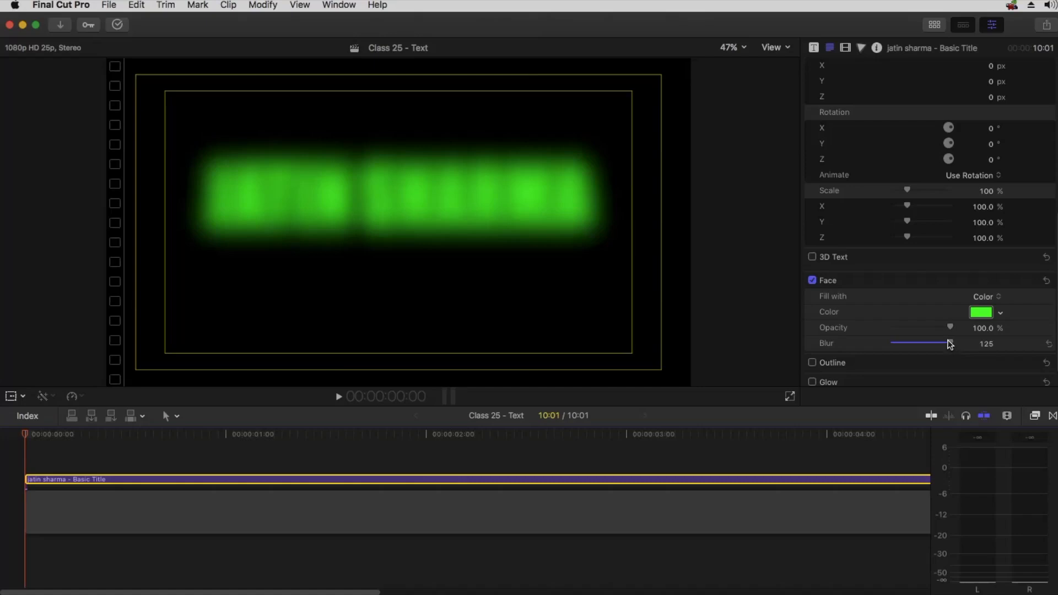
{"action": "left_click_drag", "start_coordinate": [944, 342], "coordinate": [893, 345]}
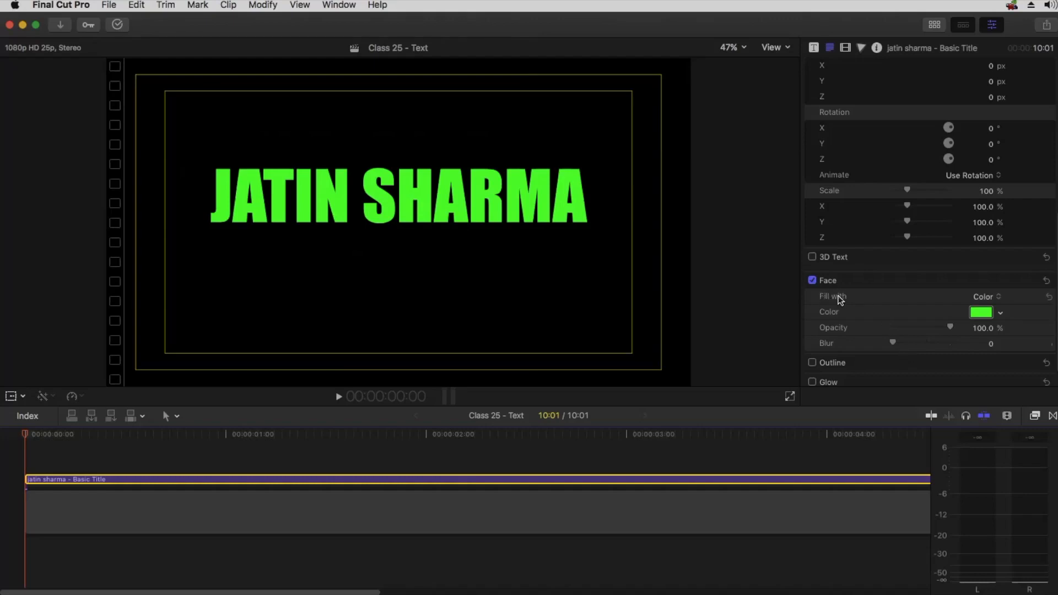
Change the face fill to Gradient and expand the gradient settings
{"action": "left_click", "coordinate": [984, 297]}
{"action": "left_click", "coordinate": [990, 309]}
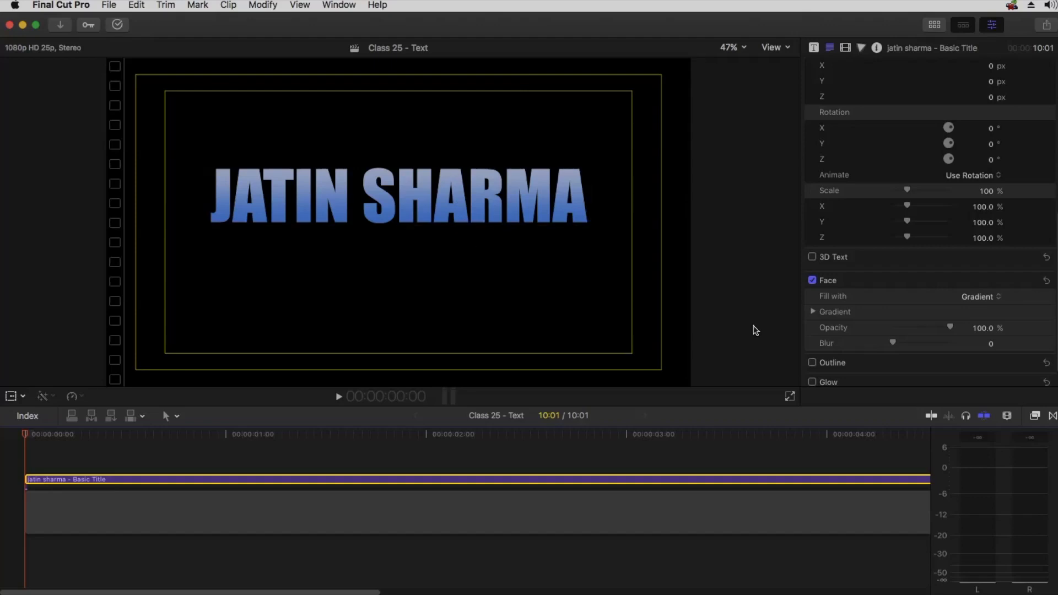
{"action": "left_click", "coordinate": [814, 312]}
{"action": "scroll", "coordinate": [847, 310], "scroll_direction": "down", "scroll_amount": 3}
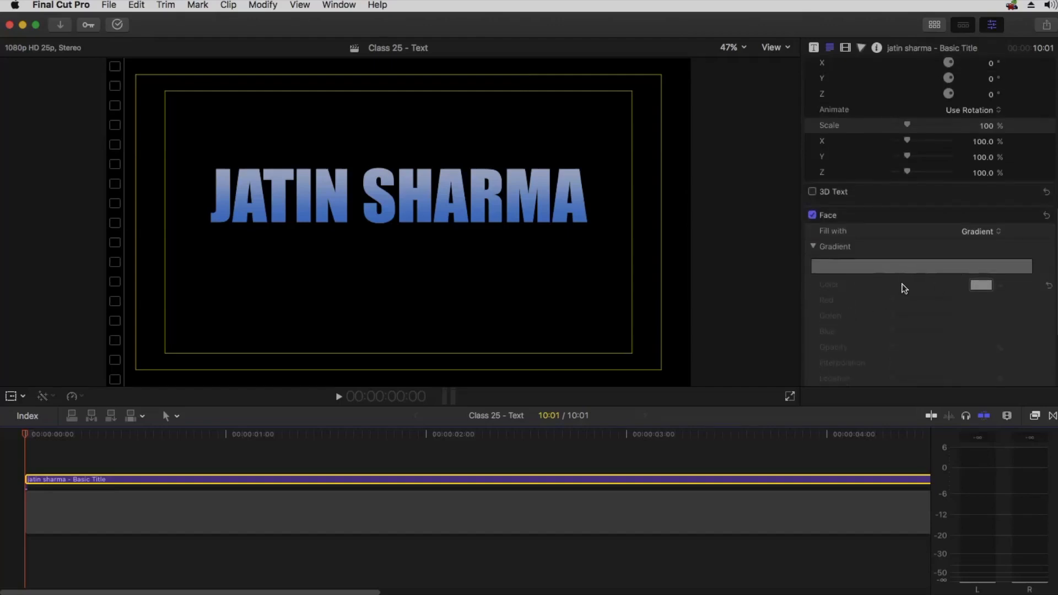
{"action": "scroll", "coordinate": [904, 288], "scroll_direction": "down", "scroll_amount": 3}
Select all the title text and cut it
{"action": "scroll", "coordinate": [915, 243], "scroll_direction": "up", "scroll_amount": 10}
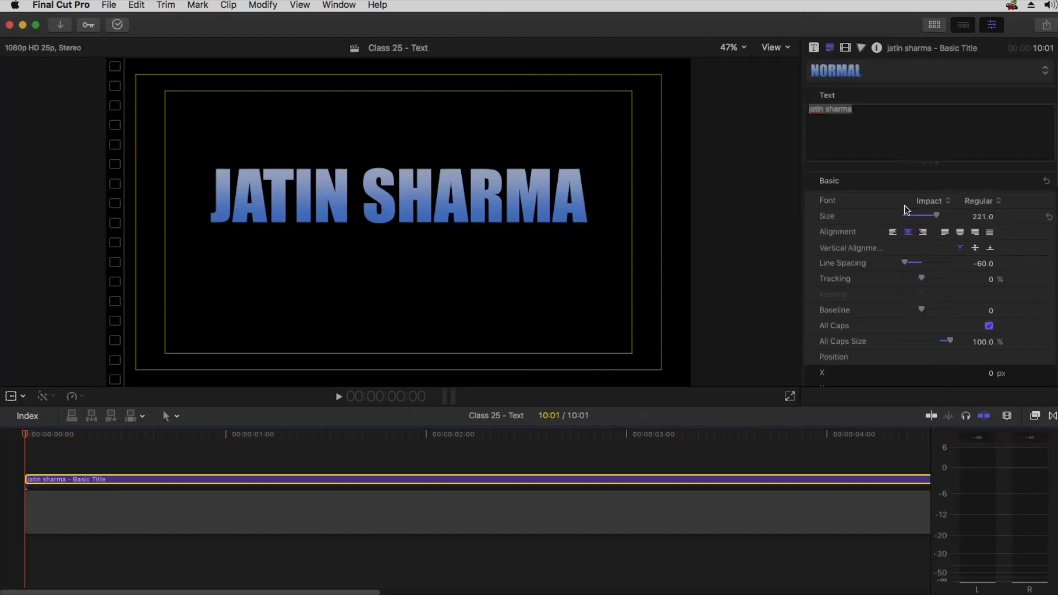
{"action": "scroll", "coordinate": [904, 226], "scroll_direction": "down", "scroll_amount": 10}
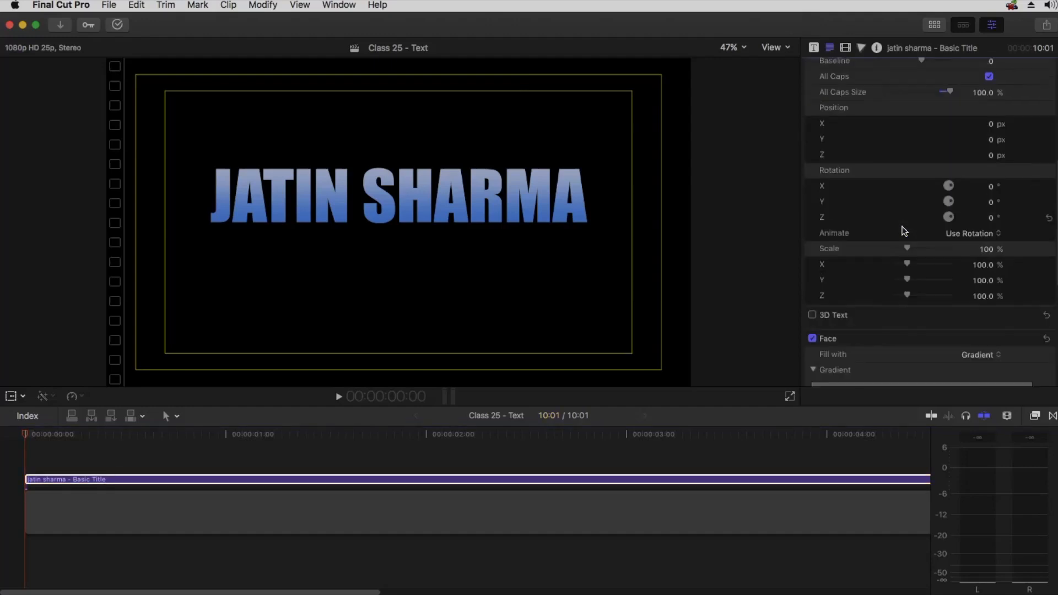
{"action": "scroll", "coordinate": [902, 231], "scroll_direction": "down", "scroll_amount": 2}
{"action": "scroll", "coordinate": [884, 220], "scroll_direction": "up", "scroll_amount": 10}
{"action": "key", "text": "super+a"}
{"action": "key", "text": "super+x"}
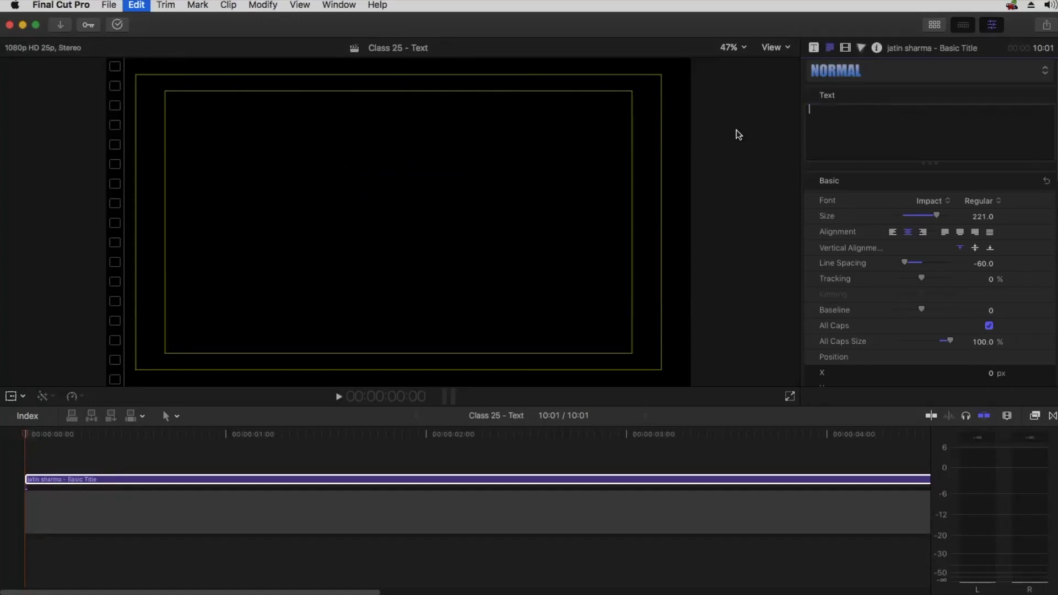
Paste the cut title text back into the text field
{"action": "key", "text": "super+v"}
{"action": "scroll", "coordinate": [885, 267], "scroll_direction": "down", "scroll_amount": 12}
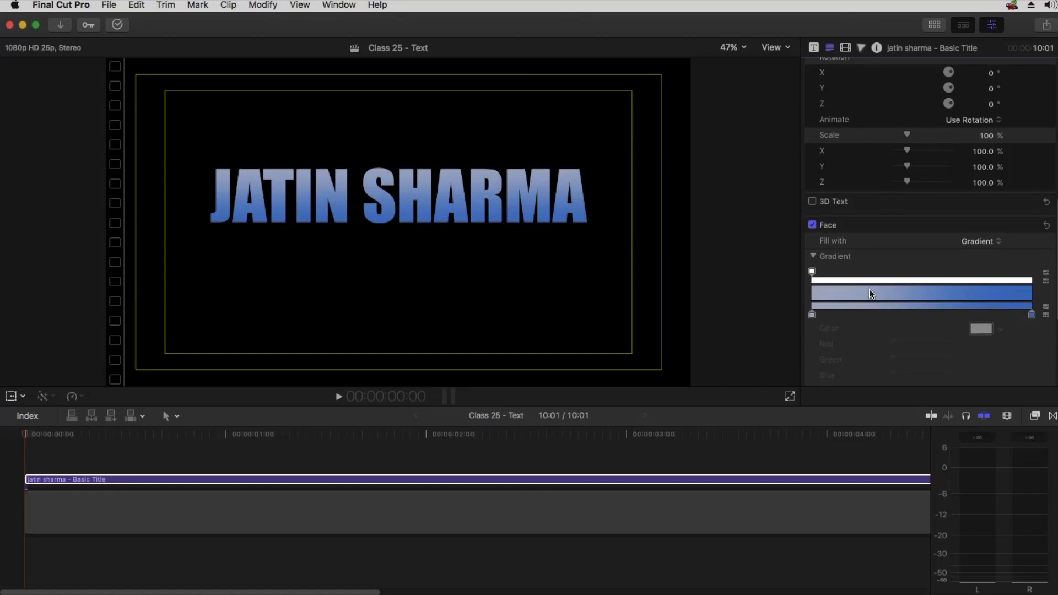
{"action": "scroll", "coordinate": [868, 288], "scroll_direction": "down", "scroll_amount": 2}
{"action": "left_click", "coordinate": [980, 217]}
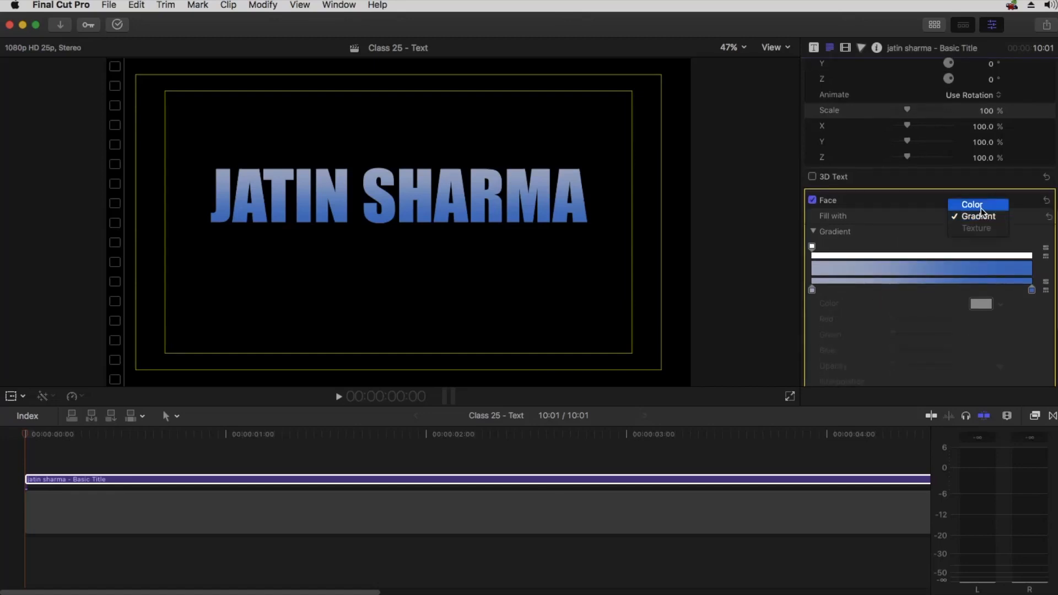
{"action": "left_click", "coordinate": [981, 205]}
{"action": "left_click", "coordinate": [981, 272]}
{"action": "left_click", "coordinate": [981, 283]}
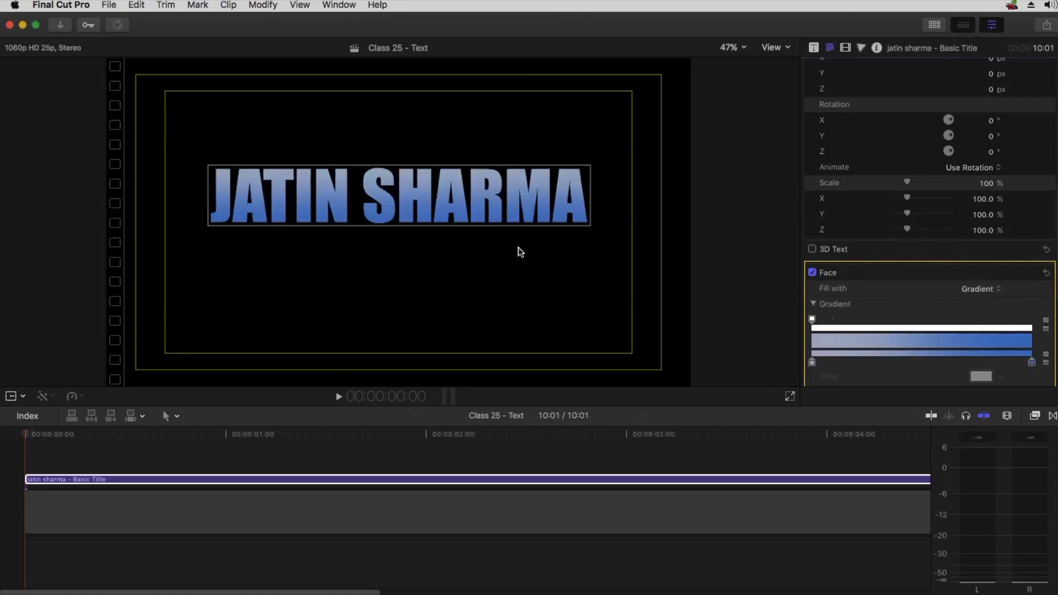
Select the gradient's first color stop and set its color to orange from the color picker
{"action": "scroll", "coordinate": [823, 294], "scroll_direction": "down", "scroll_amount": 1}
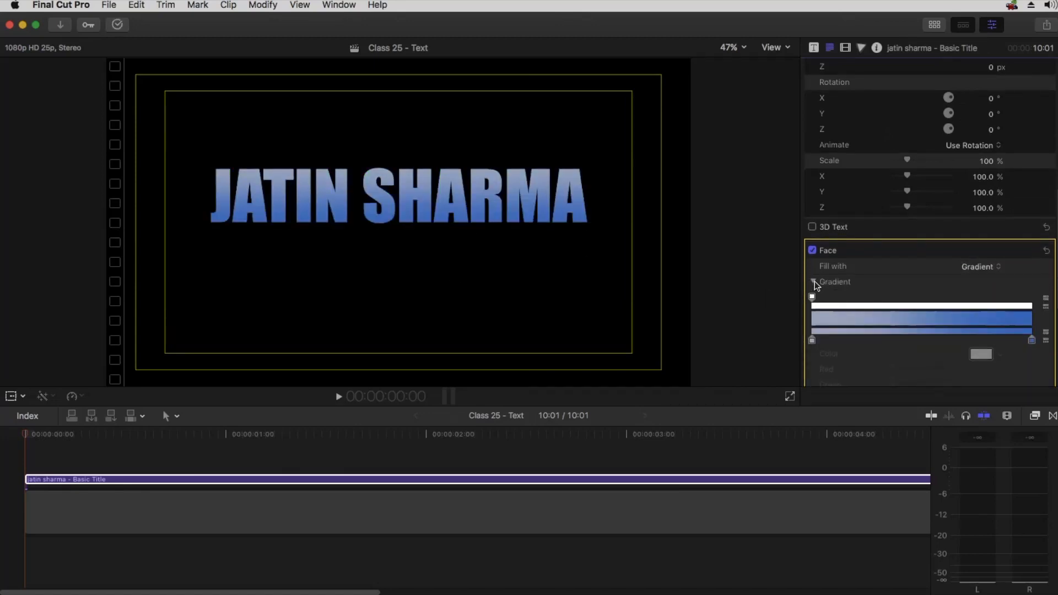
{"action": "left_click", "coordinate": [813, 282]}
{"action": "left_click", "coordinate": [813, 288]}
{"action": "scroll", "coordinate": [869, 283], "scroll_direction": "down", "scroll_amount": 2}
{"action": "scroll", "coordinate": [868, 279], "scroll_direction": "down", "scroll_amount": 3}
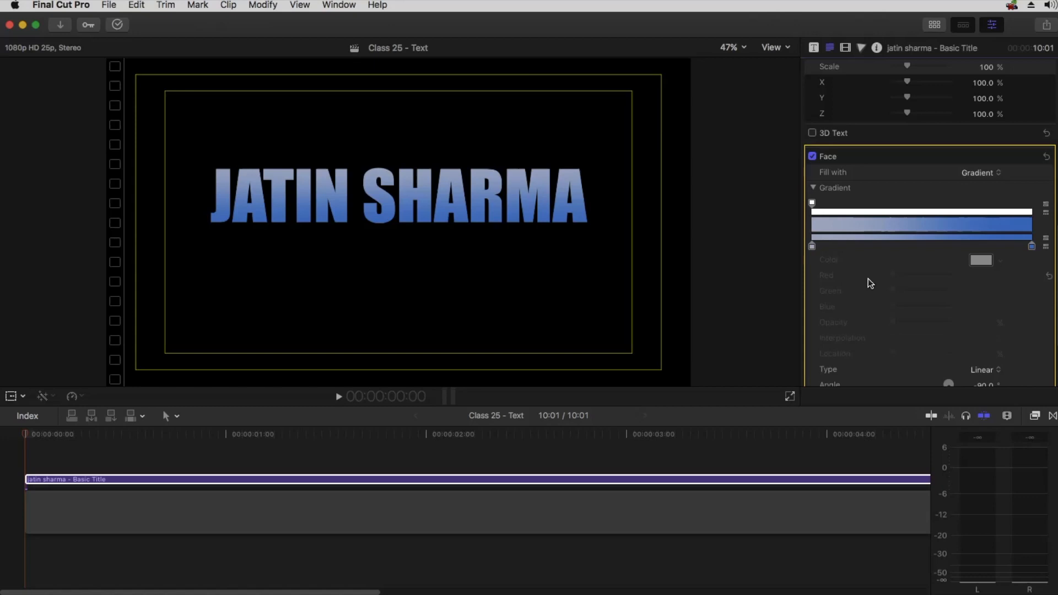
{"action": "left_click", "coordinate": [814, 247]}
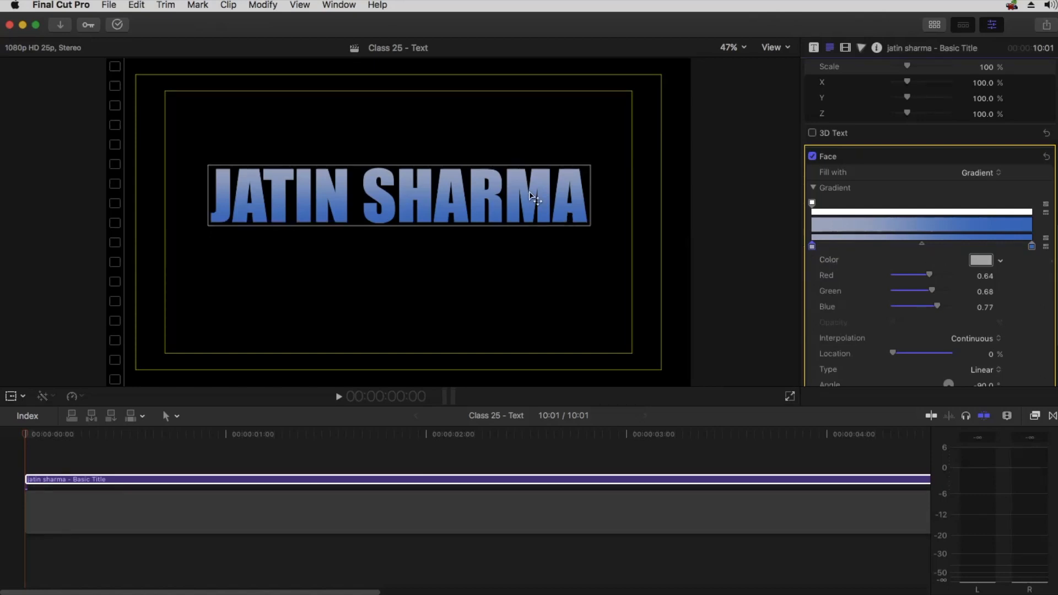
{"action": "left_click", "coordinate": [980, 260]}
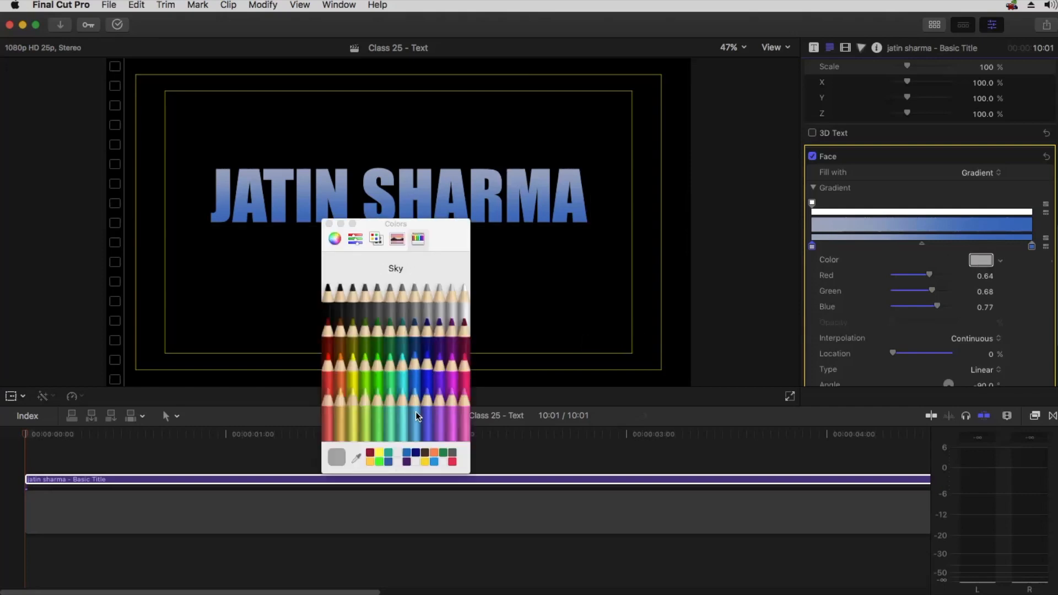
{"action": "left_click", "coordinate": [434, 454]}
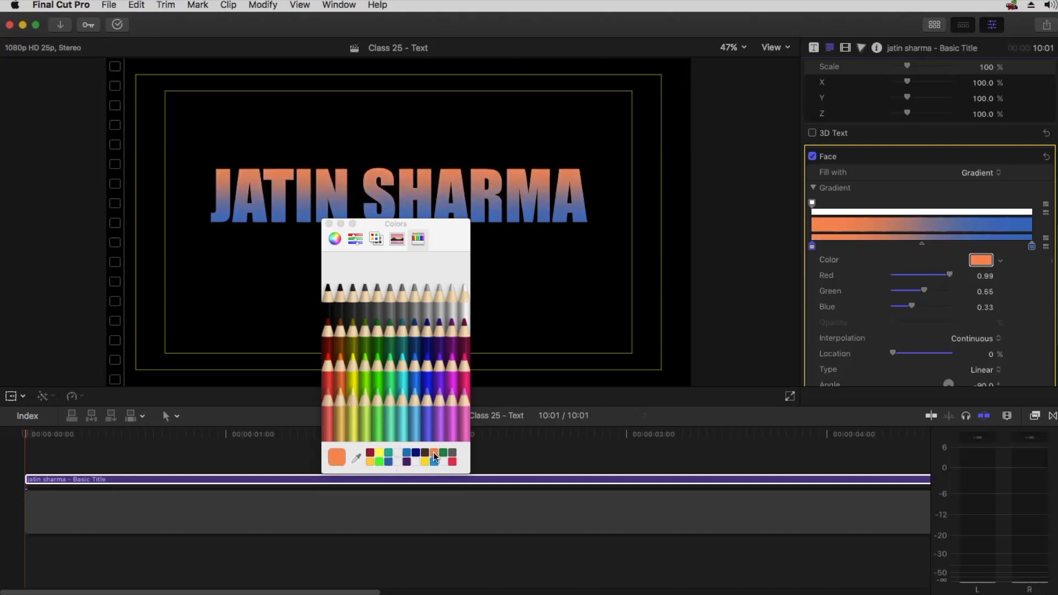
{"action": "left_click", "coordinate": [329, 224]}
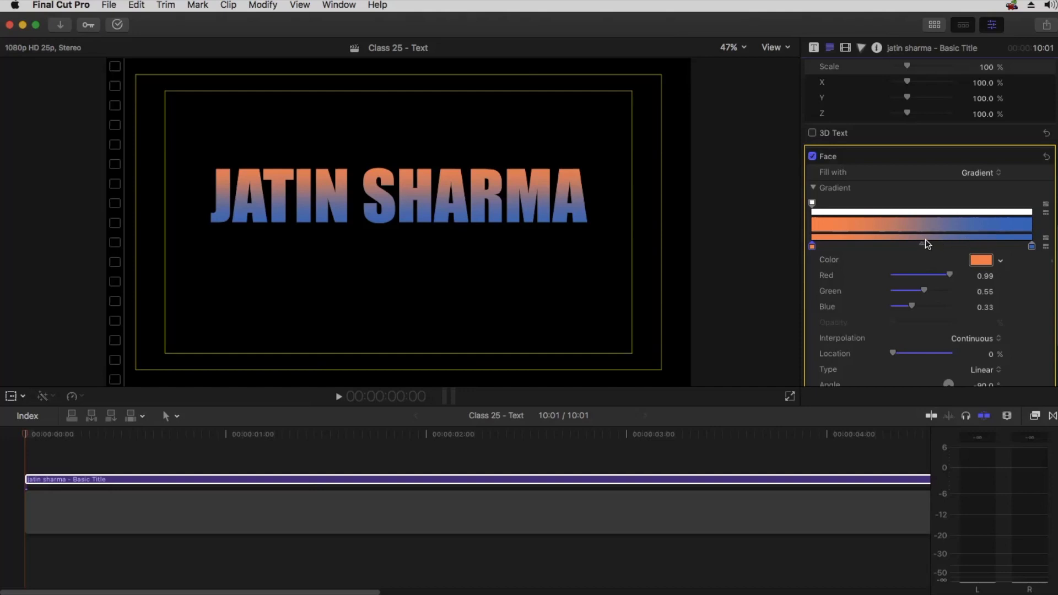
Try moving the gradient's middle point to various positions, then undo the change
{"action": "left_click_drag", "start_coordinate": [921, 243], "coordinate": [857, 245]}
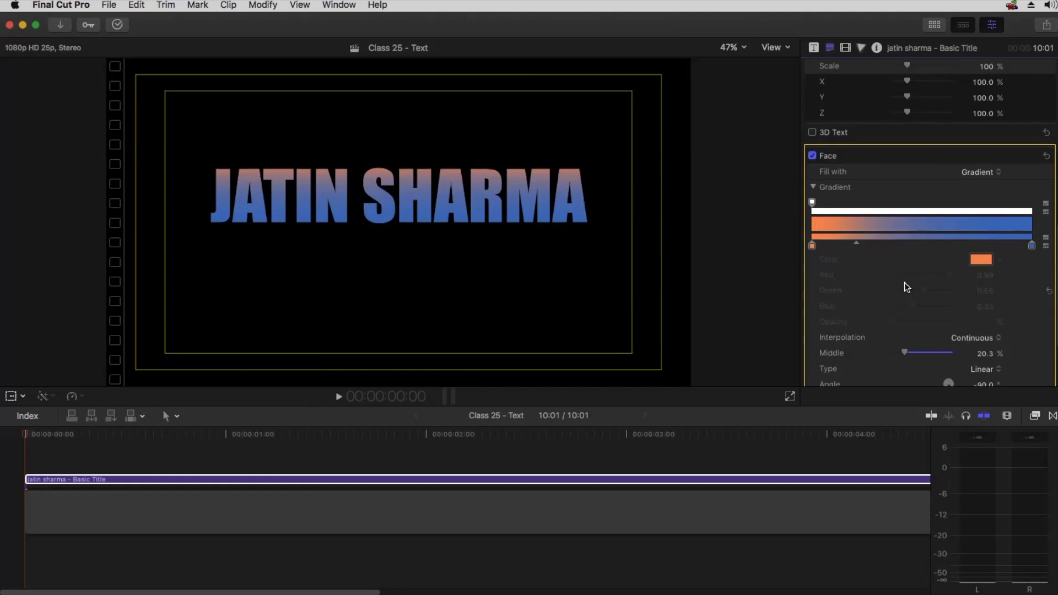
{"action": "scroll", "coordinate": [904, 283], "scroll_direction": "down", "scroll_amount": 2}
{"action": "mouse_move", "coordinate": [907, 319]}
{"action": "left_mouse_down"}
{"action": "mouse_move", "coordinate": [931, 319]}
{"action": "mouse_move", "coordinate": [913, 320]}
{"action": "left_mouse_up"}
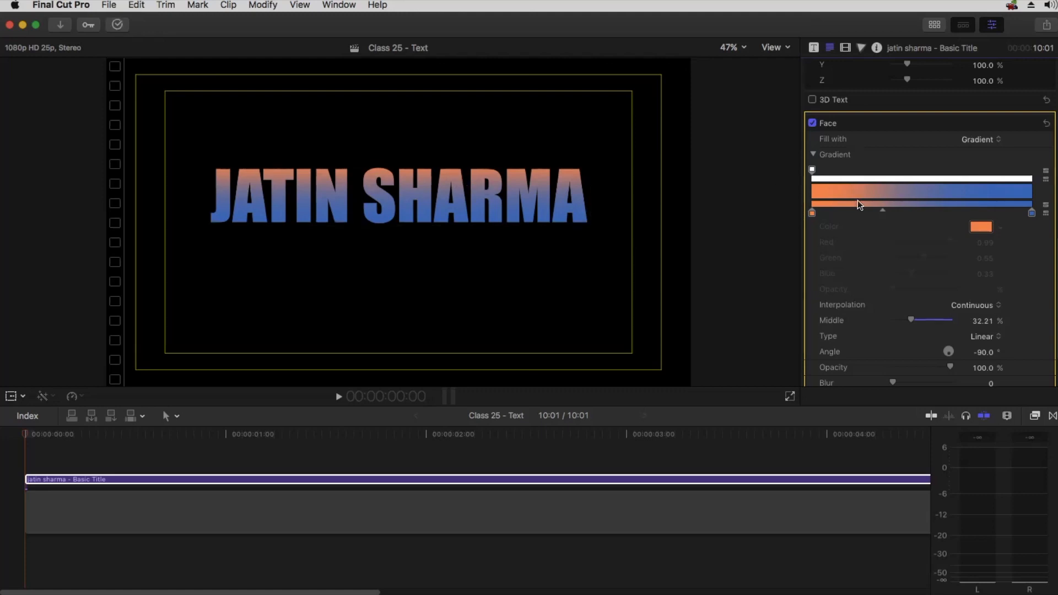
{"action": "left_click_drag", "start_coordinate": [882, 210], "coordinate": [871, 210]}
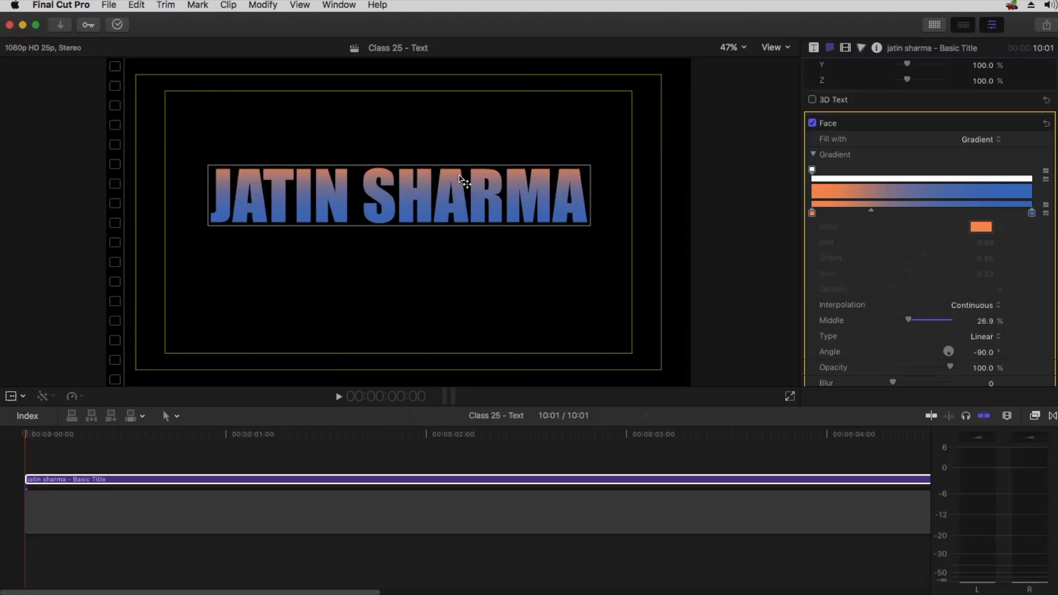
{"action": "mouse_move", "coordinate": [872, 214]}
{"action": "left_mouse_down"}
{"action": "mouse_move", "coordinate": [859, 211]}
{"action": "mouse_move", "coordinate": [970, 202]}
{"action": "left_mouse_up"}
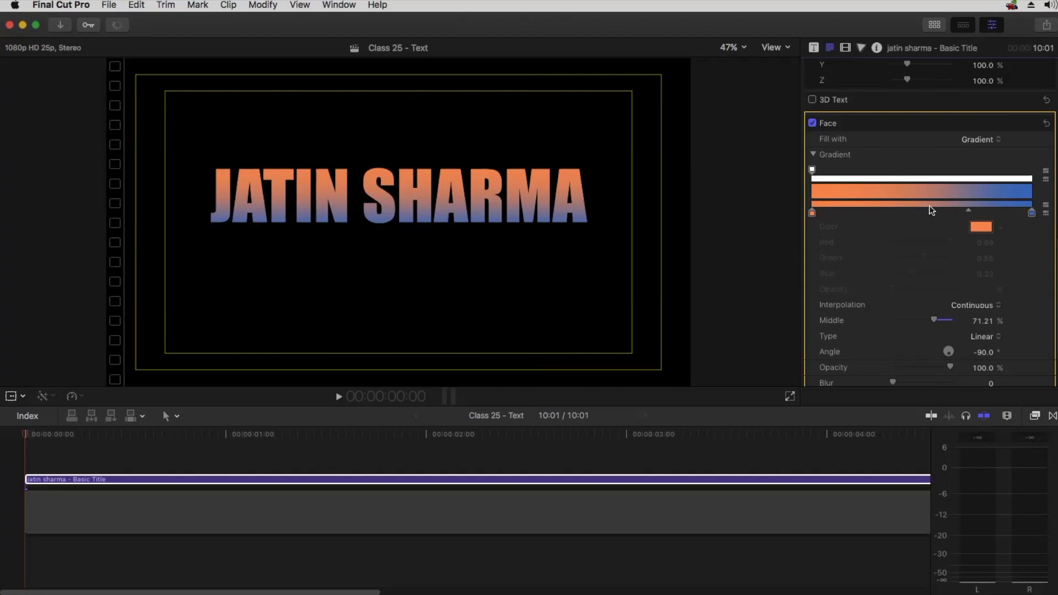
{"action": "left_click_drag", "start_coordinate": [971, 210], "coordinate": [875, 215]}
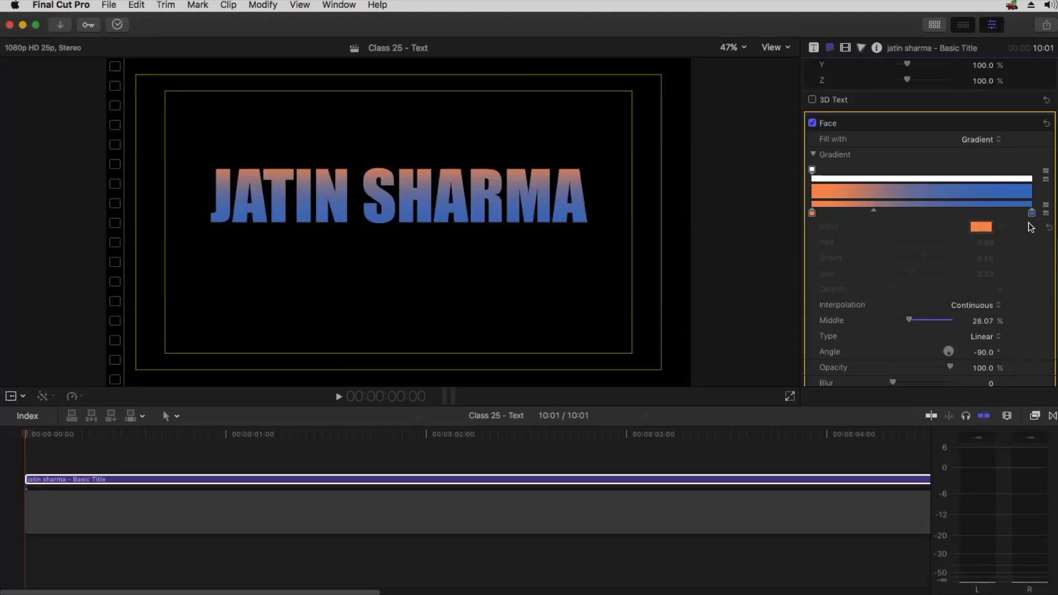
{"action": "key", "text": "super+z"}
Try the Constant and Linear gradient interpolation options, then return to Continuous
{"action": "left_click", "coordinate": [958, 307]}
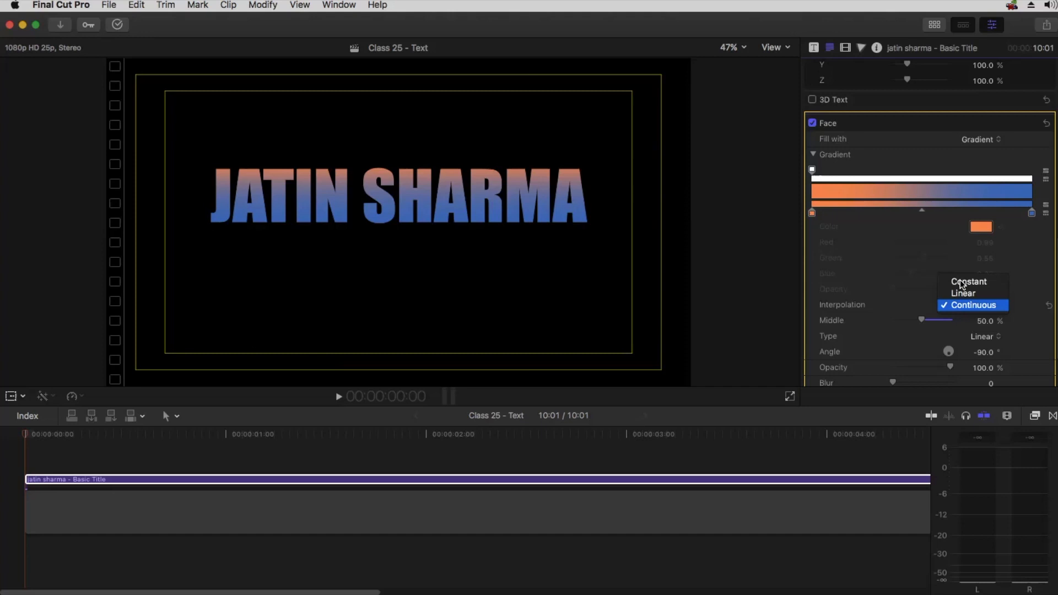
{"action": "left_click", "coordinate": [962, 283]}
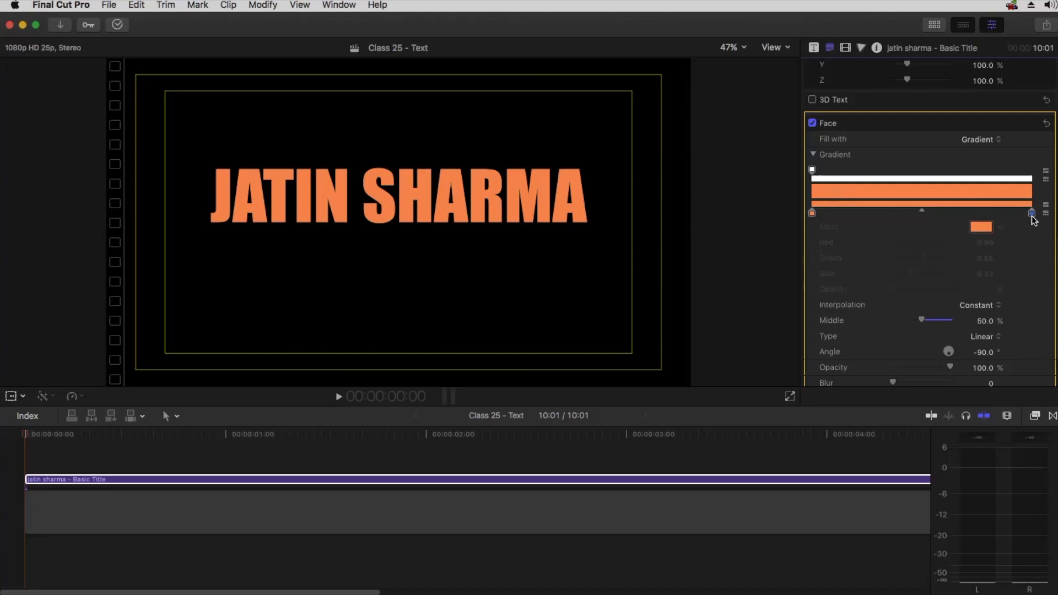
{"action": "left_click", "coordinate": [978, 306]}
{"action": "left_click", "coordinate": [979, 316]}
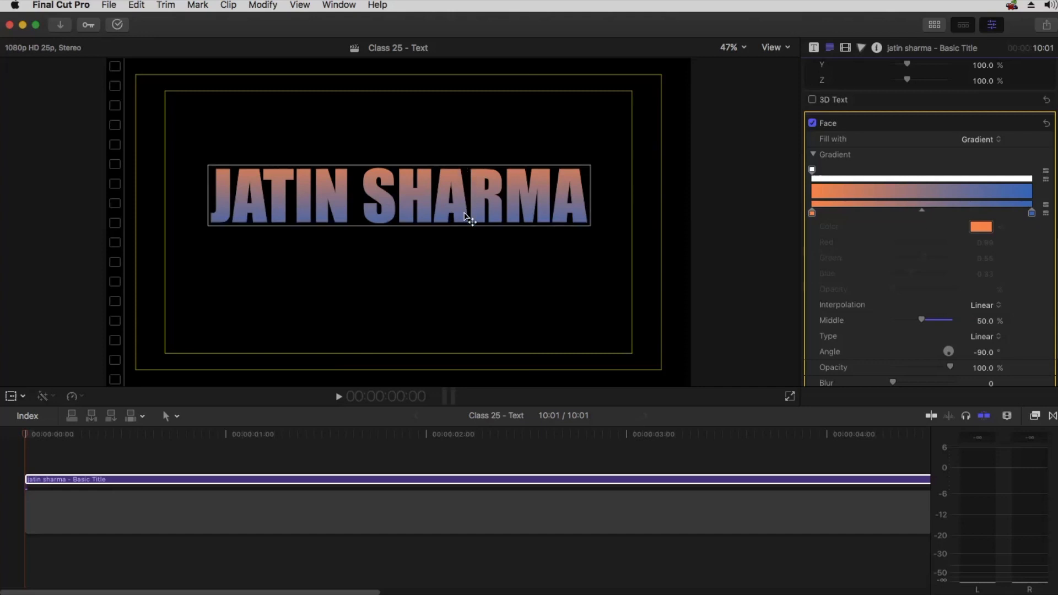
{"action": "left_click", "coordinate": [981, 306]}
{"action": "left_click", "coordinate": [985, 318]}
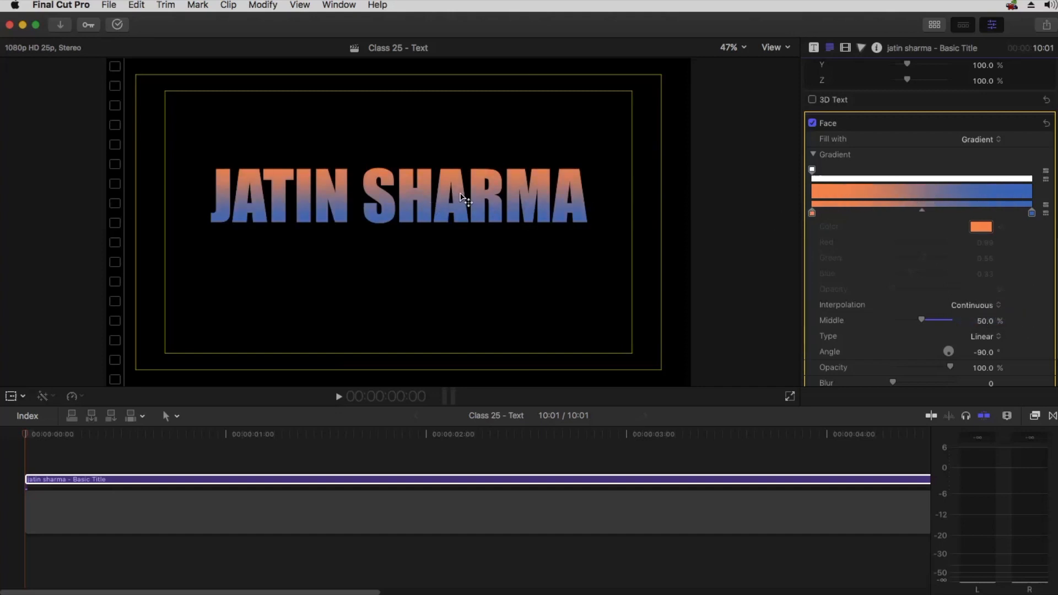
{"action": "left_click", "coordinate": [973, 305]}
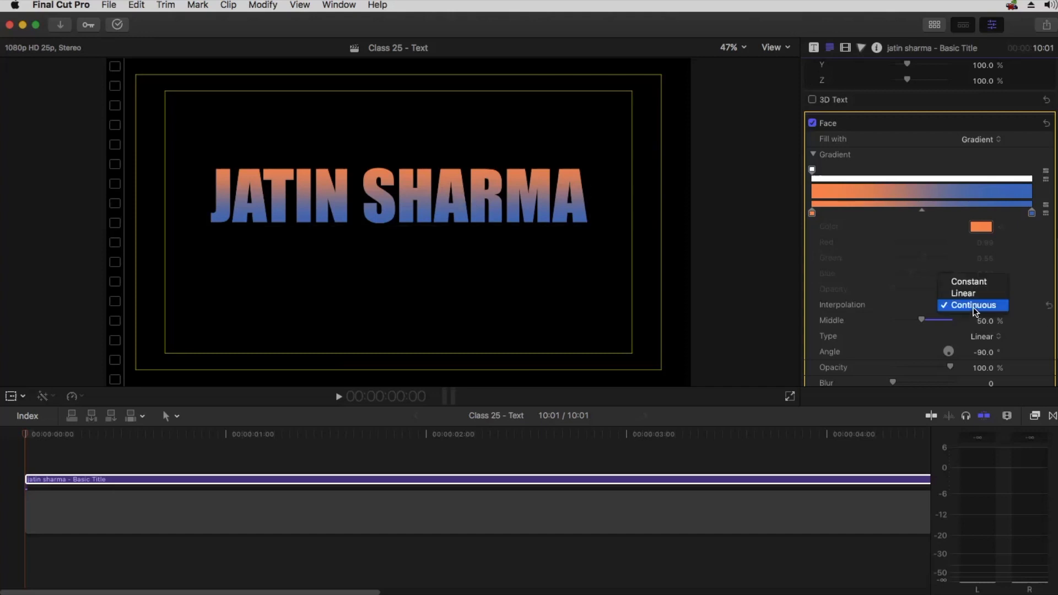
{"action": "left_click", "coordinate": [981, 305]}
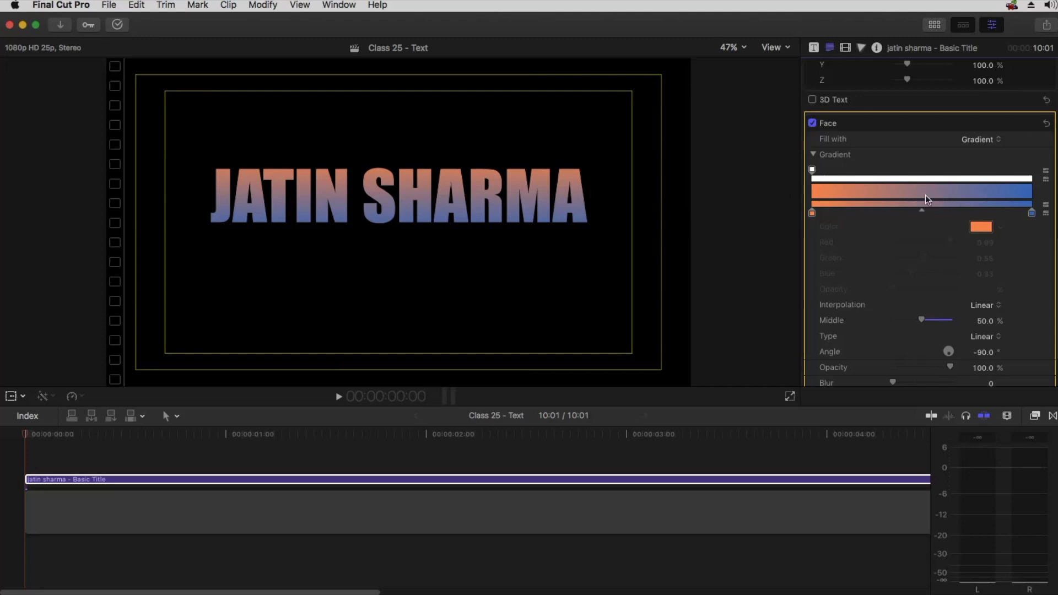
{"action": "left_click", "coordinate": [972, 306]}
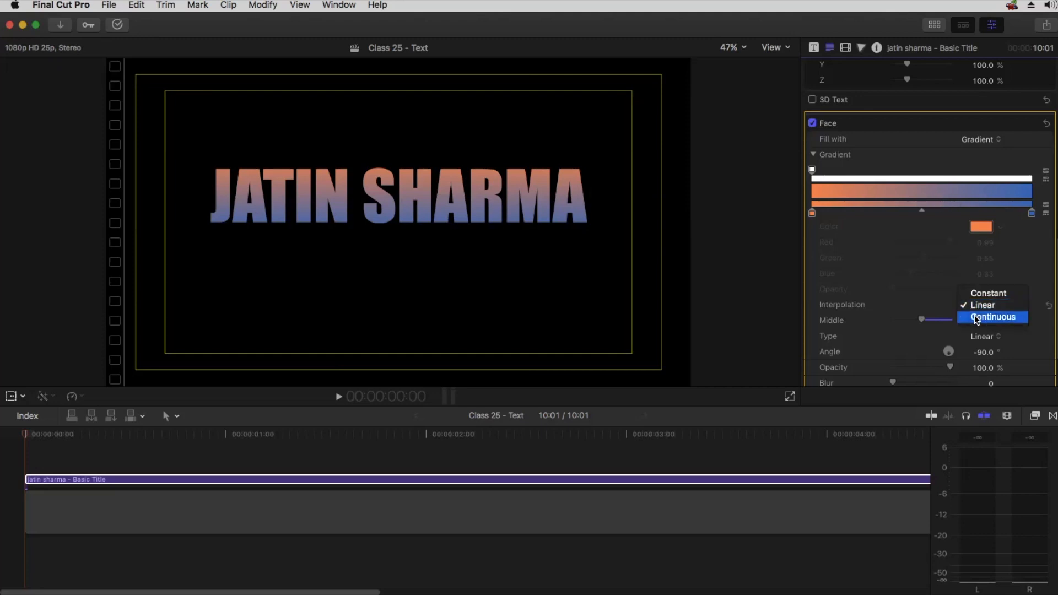
{"action": "left_click", "coordinate": [976, 318]}
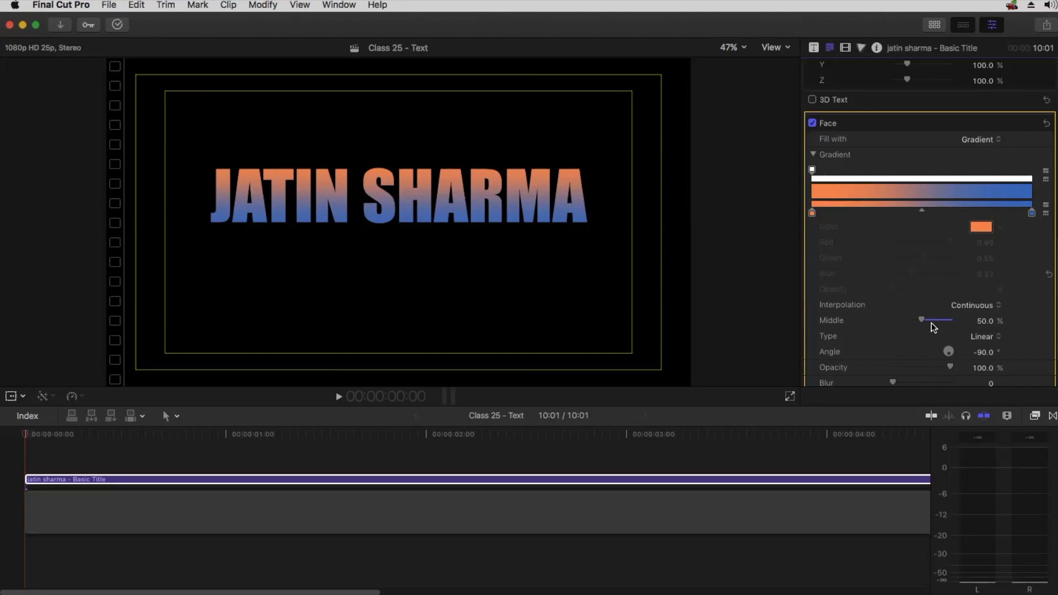
Try a Radial gradient type with different middle and angle values, then switch back to Linear
{"action": "mouse_move", "coordinate": [921, 320]}
{"action": "left_mouse_down"}
{"action": "mouse_move", "coordinate": [905, 321]}
{"action": "mouse_move", "coordinate": [919, 322]}
{"action": "left_mouse_up"}
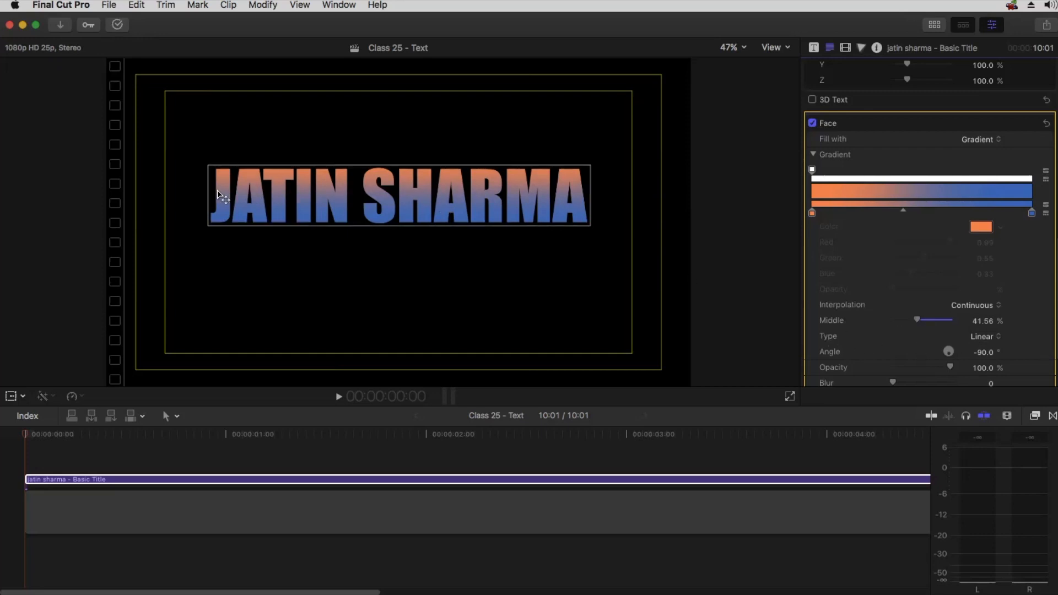
{"action": "left_click", "coordinate": [982, 336]}
{"action": "left_click", "coordinate": [983, 349]}
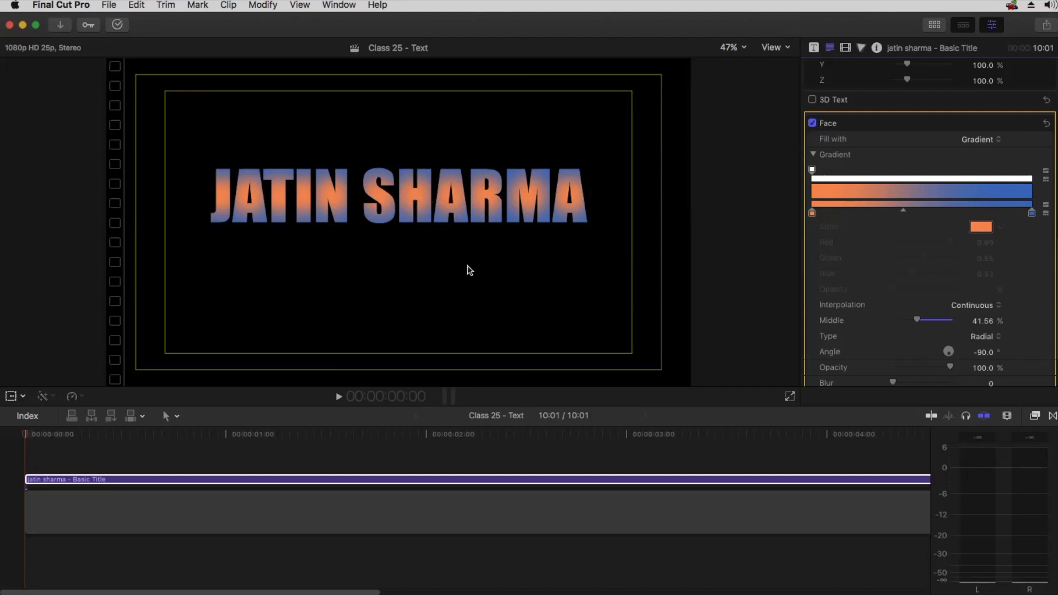
{"action": "left_click_drag", "start_coordinate": [904, 211], "coordinate": [946, 210]}
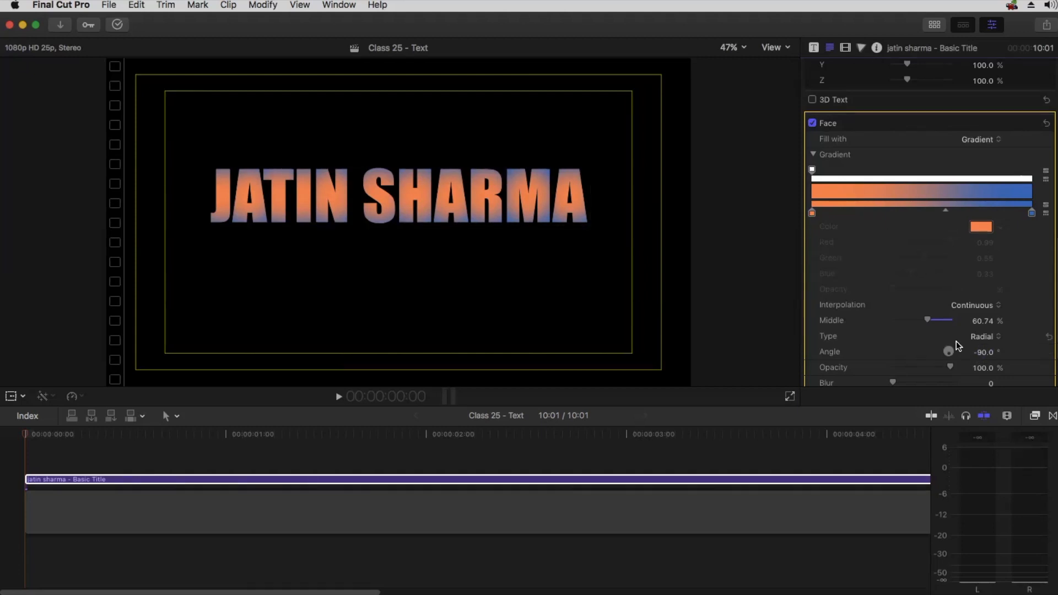
{"action": "left_click_drag", "start_coordinate": [927, 319], "coordinate": [915, 320]}
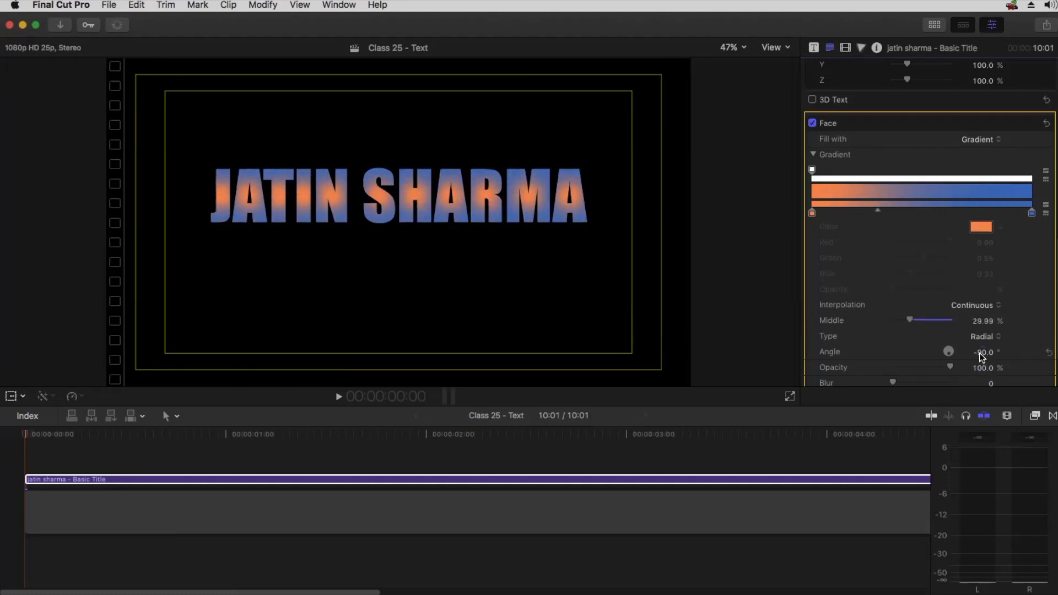
{"action": "left_click_drag", "start_coordinate": [982, 353], "coordinate": [982, 349]}
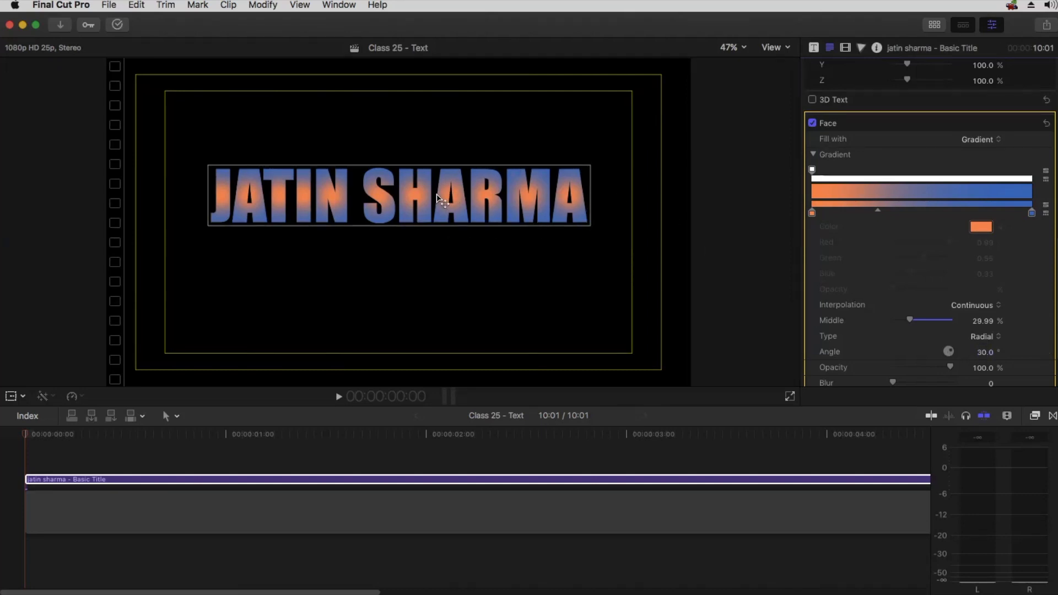
{"action": "left_click", "coordinate": [982, 337]}
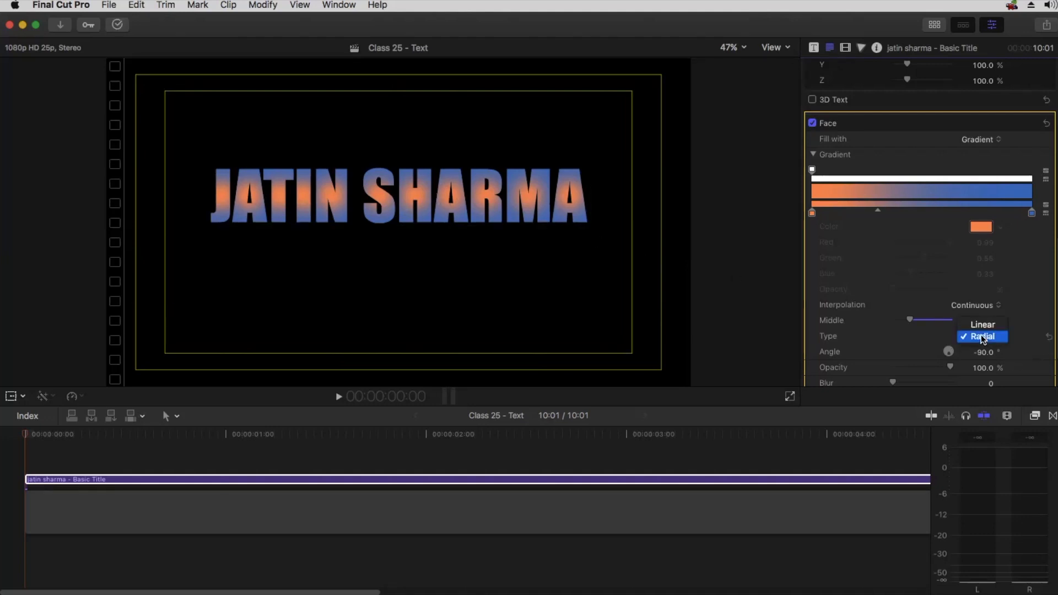
{"action": "left_click", "coordinate": [983, 325]}
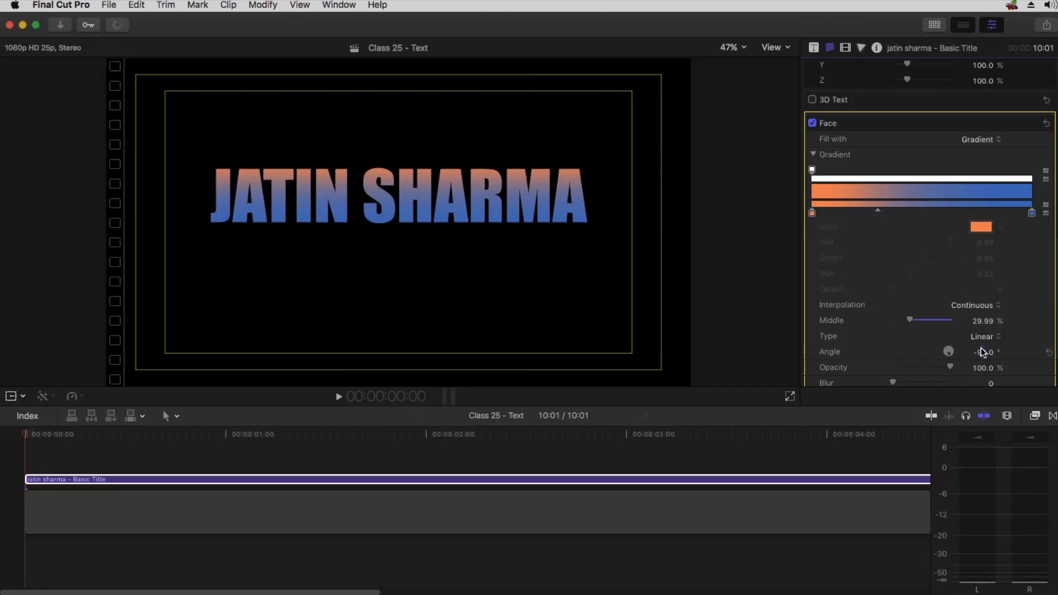
Set the gradient angle to -2.1° and move the gradient's middle point to about 11.47%
{"action": "mouse_move", "coordinate": [985, 357]}
{"action": "left_mouse_down"}
{"action": "mouse_move", "coordinate": [945, 357]}
{"action": "mouse_move", "coordinate": [990, 353]}
{"action": "left_mouse_up"}
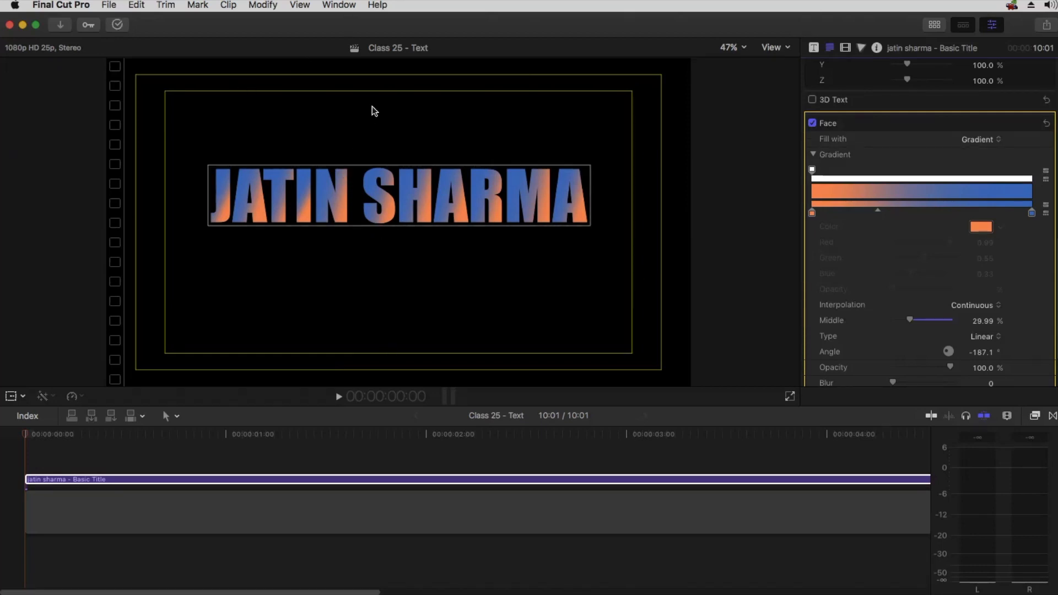
{"action": "left_click_drag", "start_coordinate": [971, 352], "coordinate": [982, 352]}
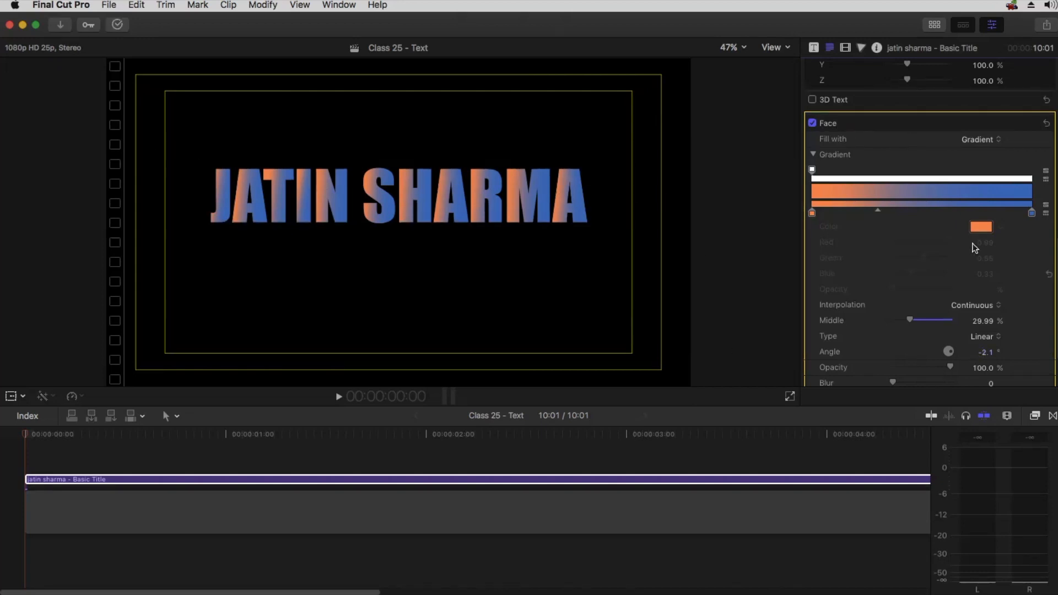
{"action": "left_click_drag", "start_coordinate": [869, 210], "coordinate": [836, 209]}
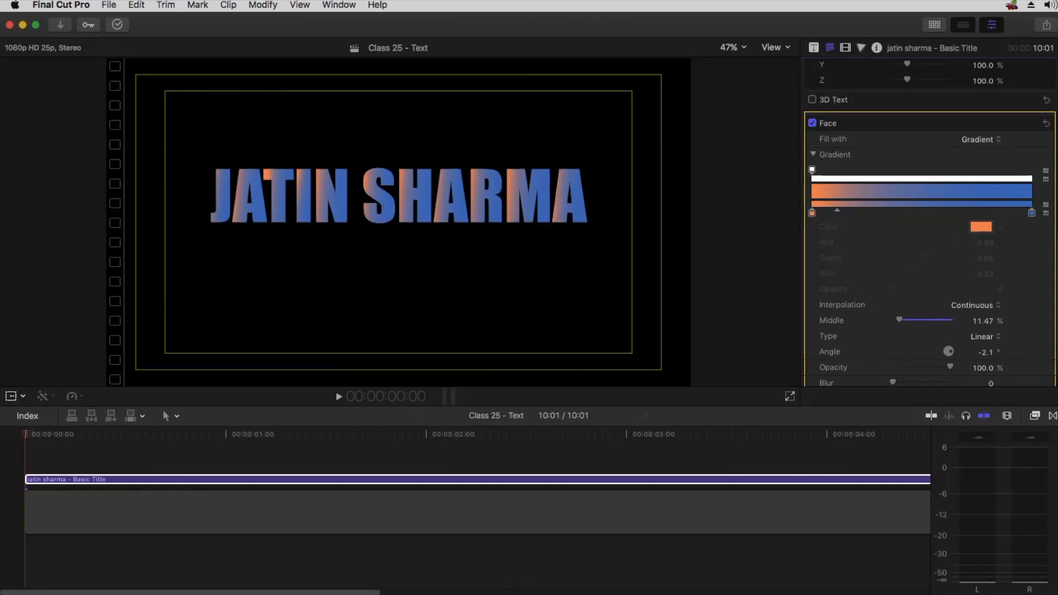
{"action": "scroll", "coordinate": [900, 254], "scroll_direction": "down", "scroll_amount": 3}
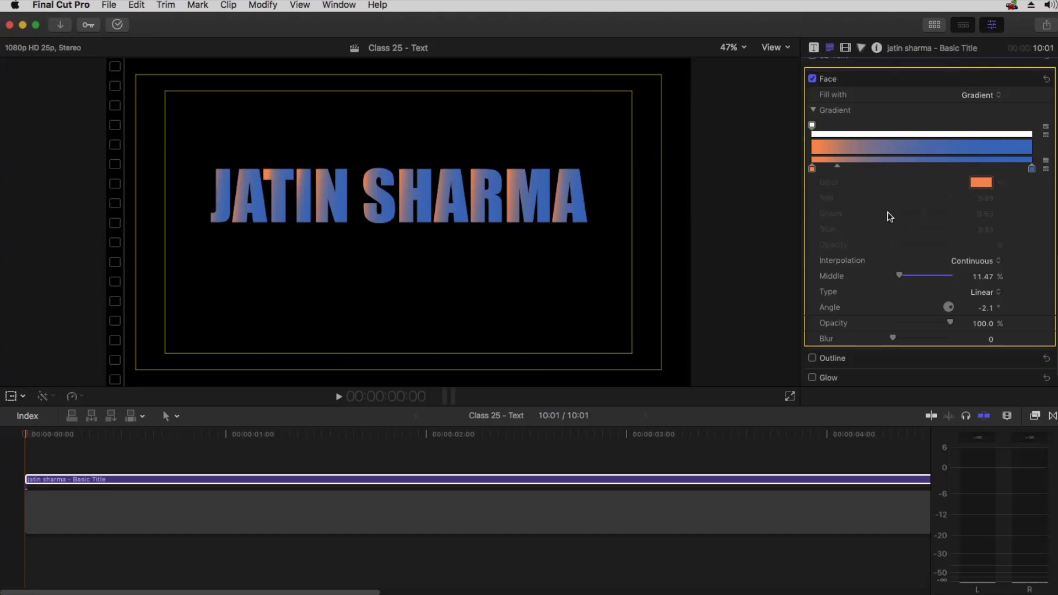
Set the title's face fill back to a solid Color instead of the gradient
{"action": "scroll", "coordinate": [891, 200], "scroll_direction": "up", "scroll_amount": 10}
{"action": "scroll", "coordinate": [854, 282], "scroll_direction": "up", "scroll_amount": 5}
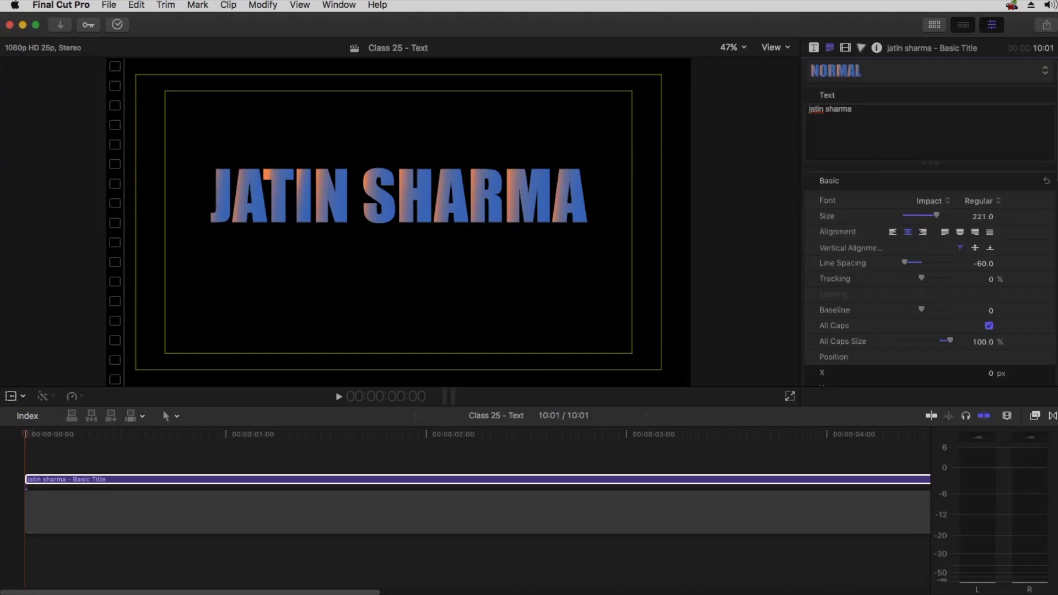
{"action": "scroll", "coordinate": [881, 303], "scroll_direction": "down", "scroll_amount": 3}
{"action": "scroll", "coordinate": [884, 307], "scroll_direction": "down", "scroll_amount": 10}
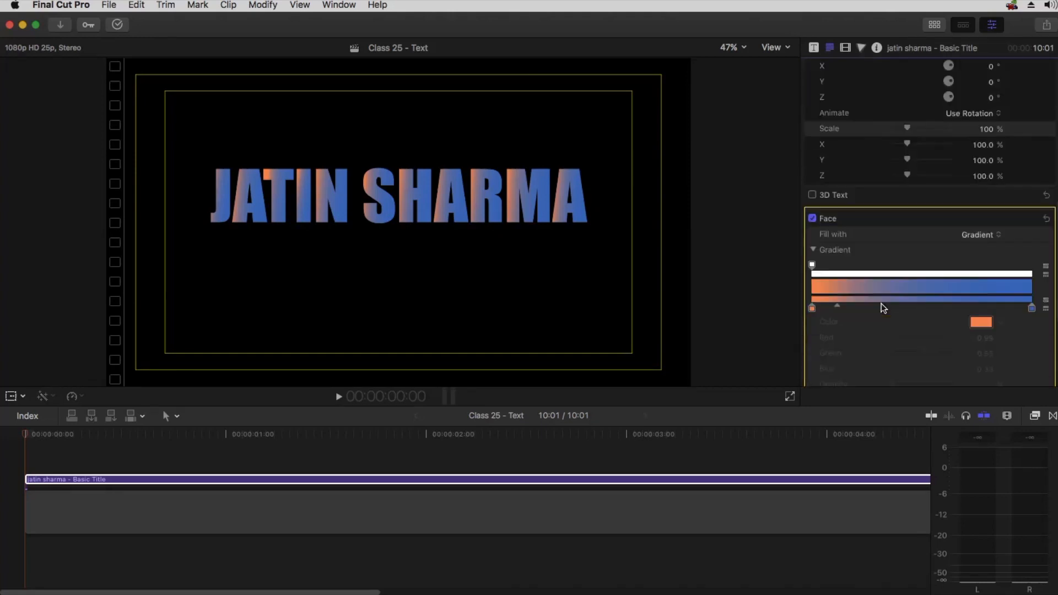
{"action": "scroll", "coordinate": [890, 299], "scroll_direction": "down", "scroll_amount": 1}
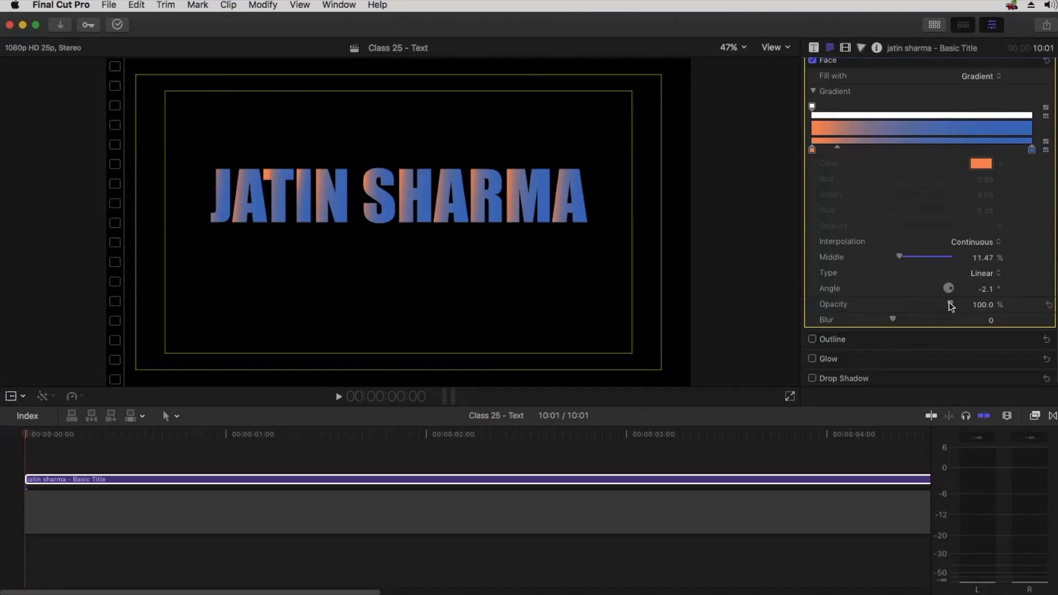
{"action": "mouse_move", "coordinate": [949, 303]}
{"action": "left_mouse_down"}
{"action": "mouse_move", "coordinate": [879, 300]}
{"action": "mouse_move", "coordinate": [950, 303]}
{"action": "left_mouse_up"}
{"action": "mouse_move", "coordinate": [894, 321]}
{"action": "left_mouse_down"}
{"action": "mouse_move", "coordinate": [977, 317]}
{"action": "mouse_move", "coordinate": [888, 319]}
{"action": "left_mouse_up"}
{"action": "scroll", "coordinate": [893, 222], "scroll_direction": "up", "scroll_amount": 5}
{"action": "left_click", "coordinate": [985, 229]}
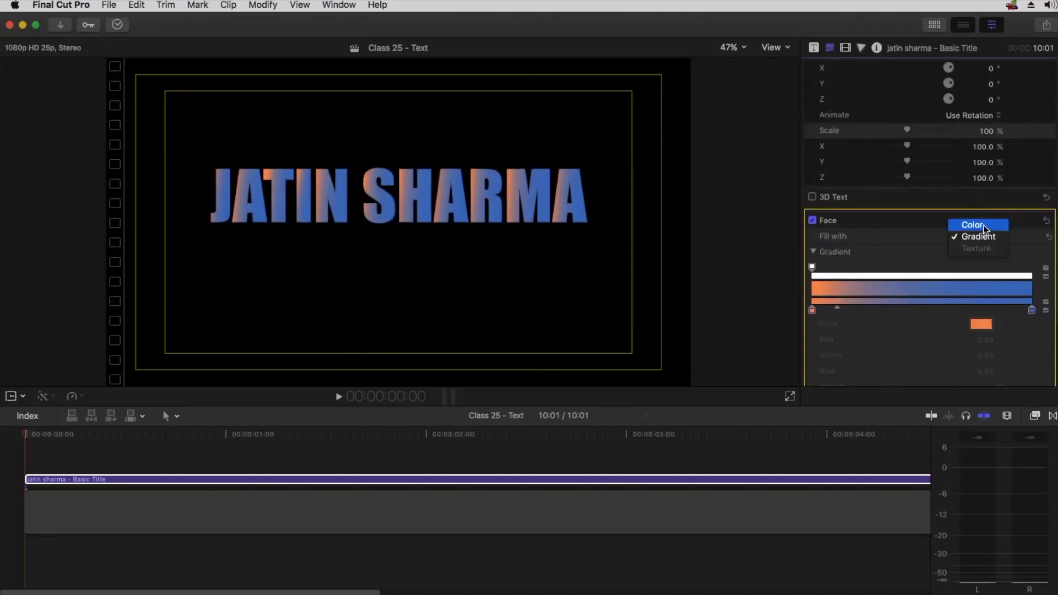
{"action": "left_click", "coordinate": [985, 227]}
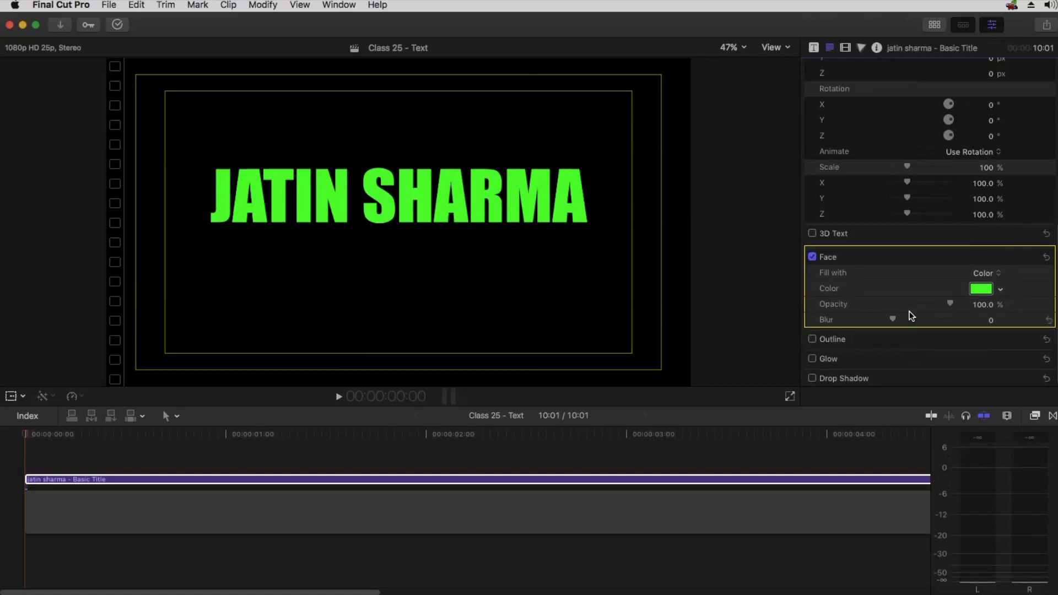
Collapse the Face settings and enable the Outline, expanding its settings
{"action": "left_click", "coordinate": [1028, 257]}
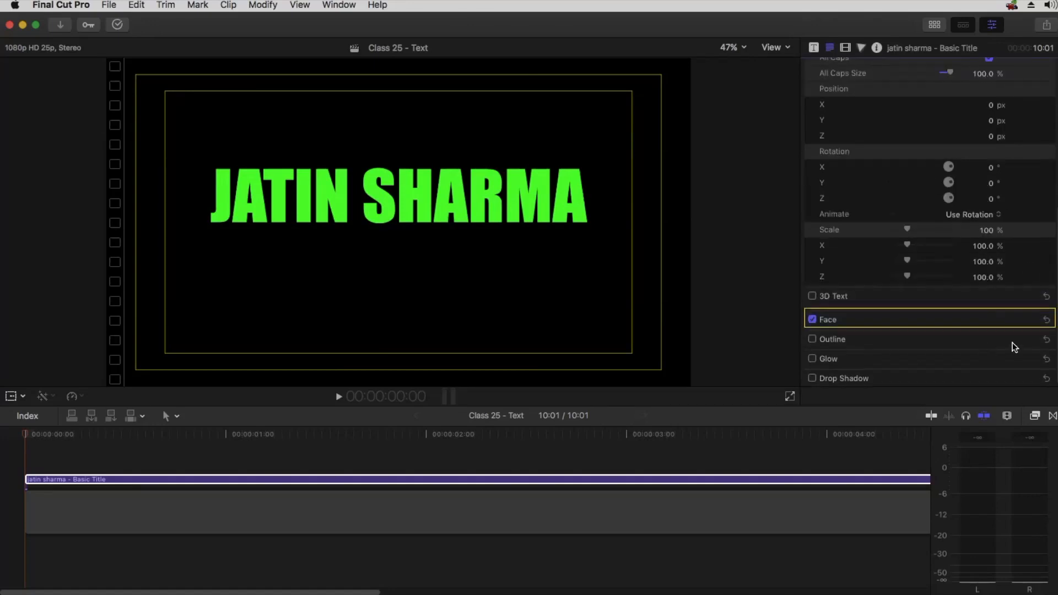
{"action": "left_click", "coordinate": [812, 339]}
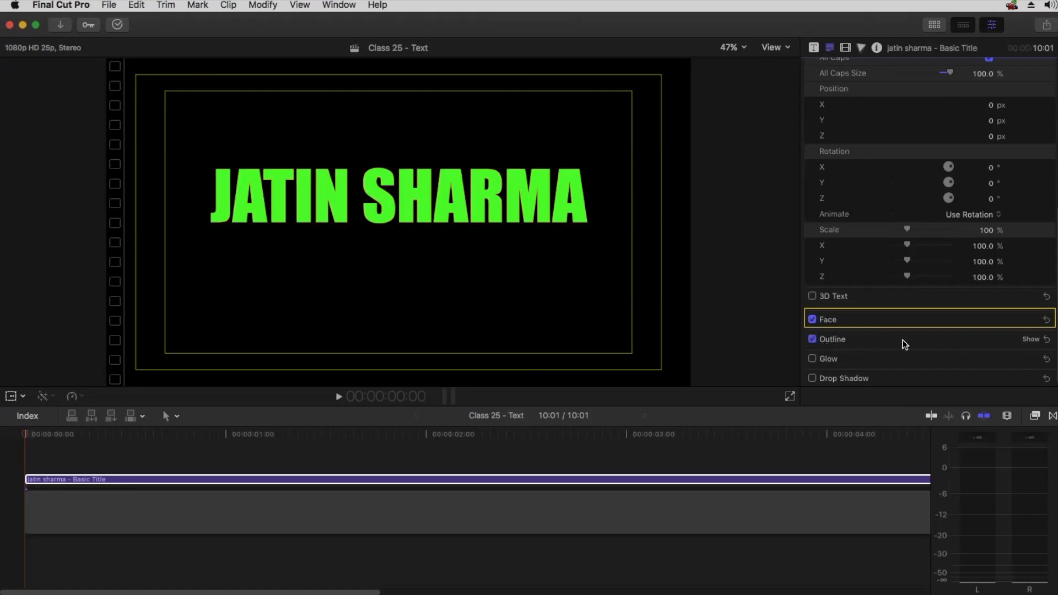
{"action": "left_click", "coordinate": [1029, 340]}
{"action": "scroll", "coordinate": [989, 332], "scroll_direction": "down", "scroll_amount": 3}
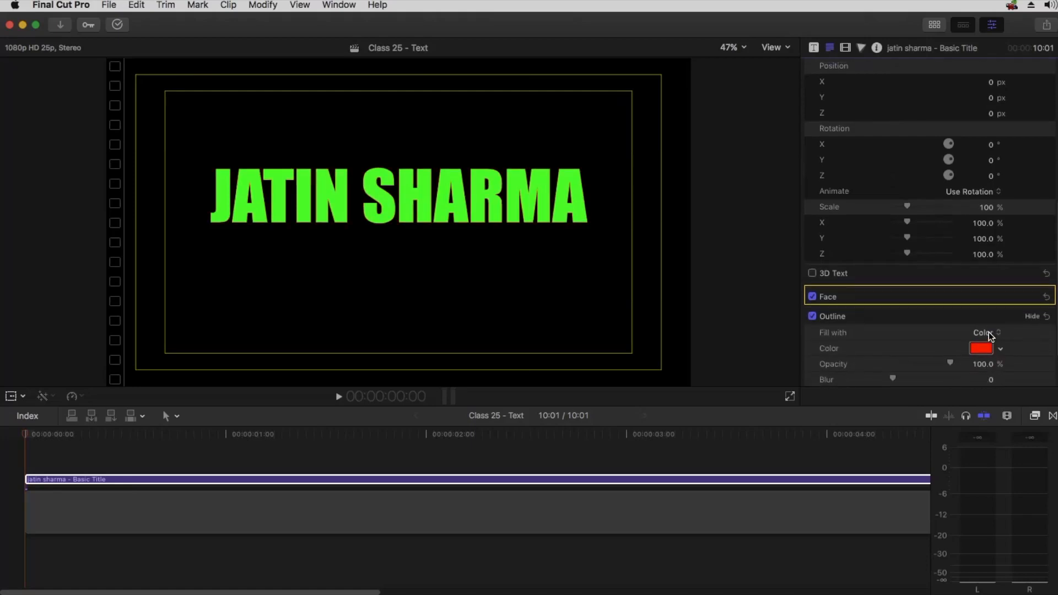
{"action": "scroll", "coordinate": [842, 290], "scroll_direction": "down", "scroll_amount": 2}
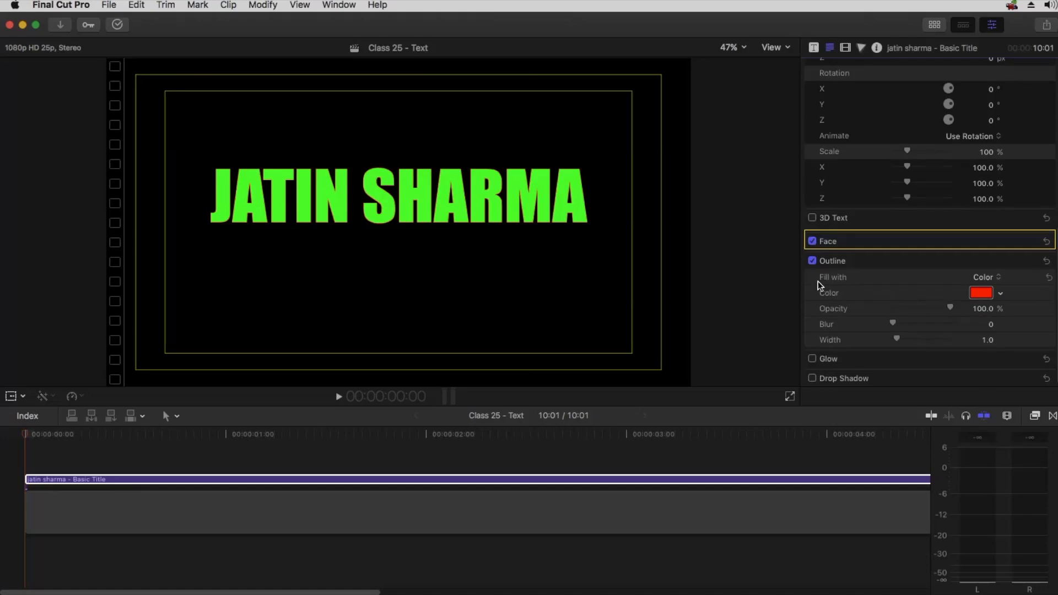
Try a Gradient fill for the outline, then switch it back to Color
{"action": "left_click", "coordinate": [987, 277]}
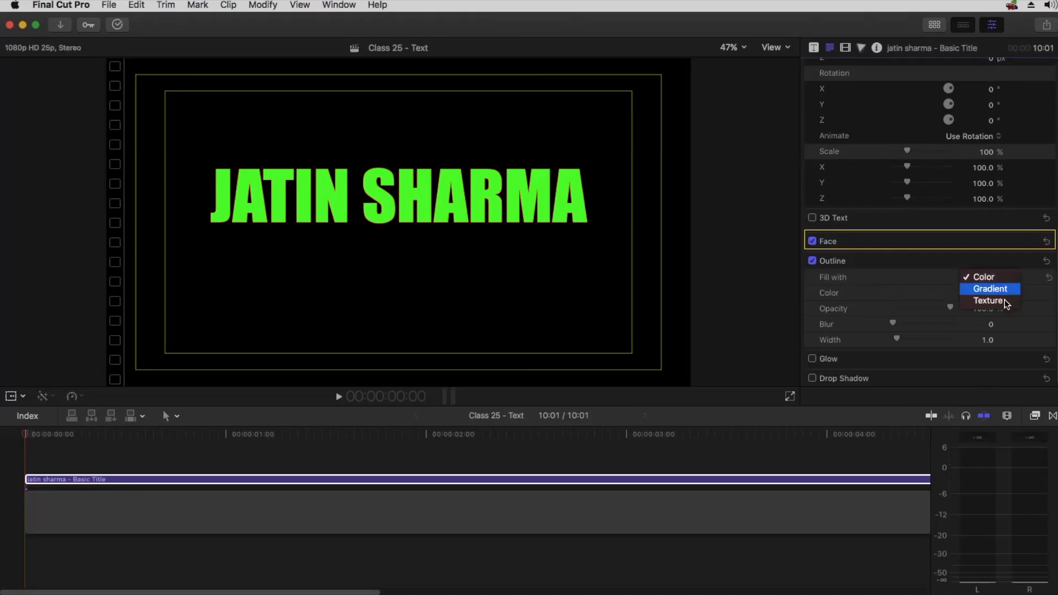
{"action": "left_click", "coordinate": [988, 287]}
{"action": "left_click", "coordinate": [982, 293]}
{"action": "left_click", "coordinate": [987, 286]}
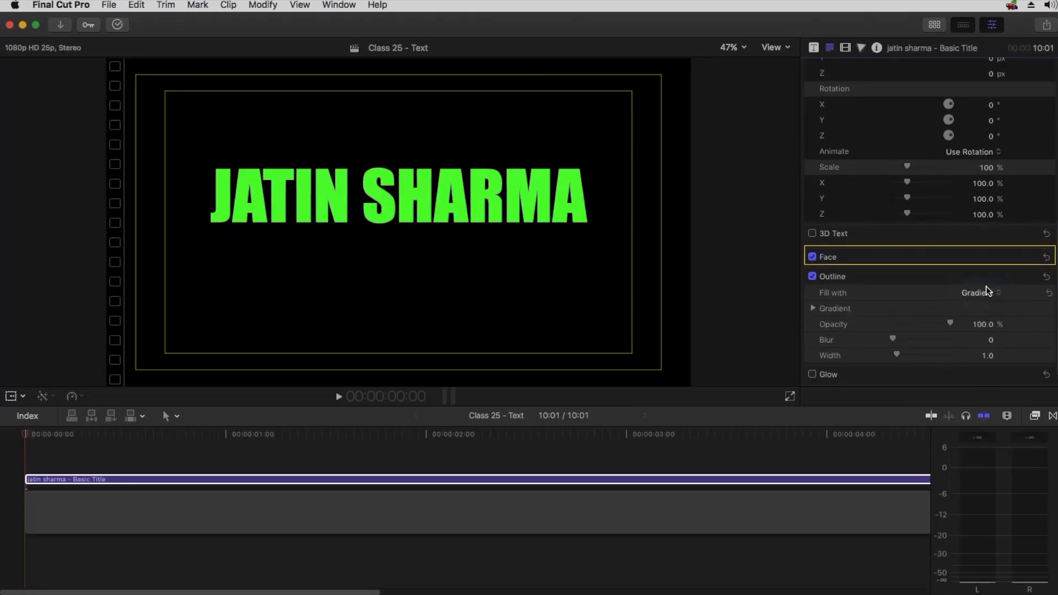
Set the outline color to white using the color picker's pencils
{"action": "left_click", "coordinate": [981, 308]}
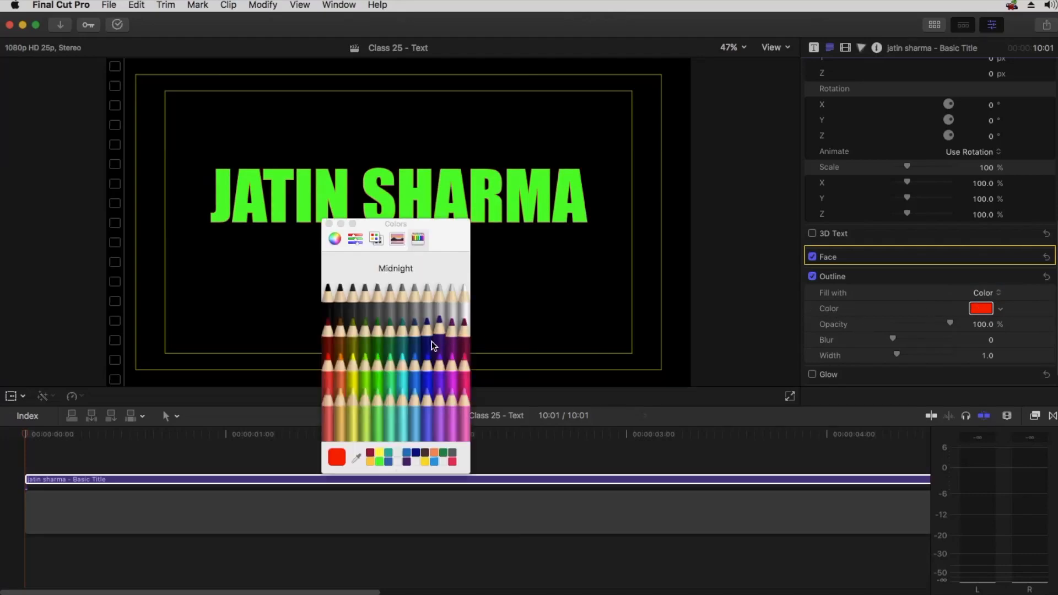
{"action": "left_click", "coordinate": [461, 303]}
{"action": "left_click", "coordinate": [329, 224]}
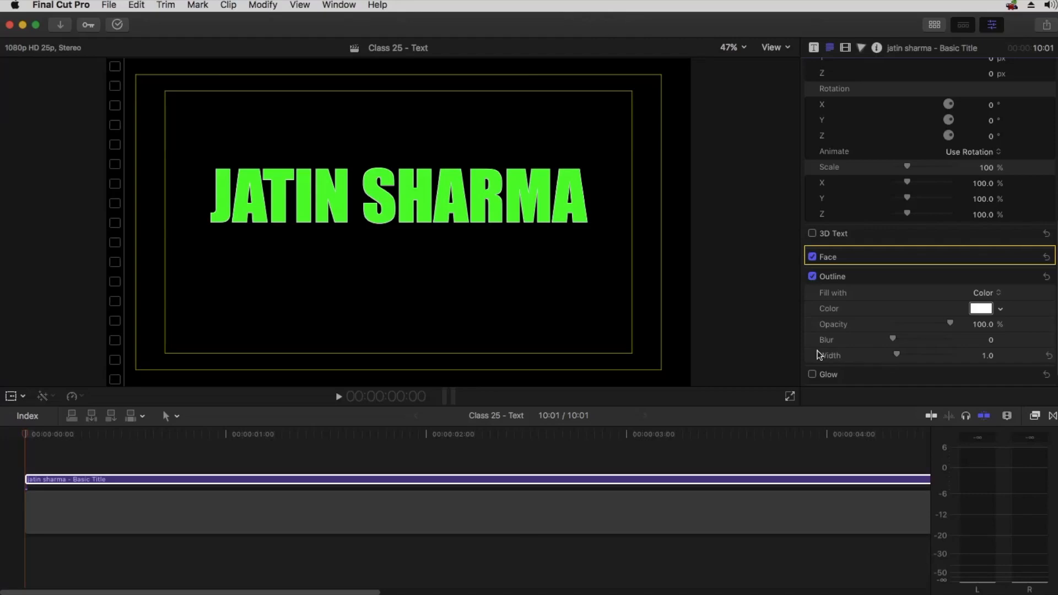
Set the outline width to 8, then try other outline blur and opacity values before restoring them
{"action": "left_click_drag", "start_coordinate": [900, 354], "coordinate": [924, 354]}
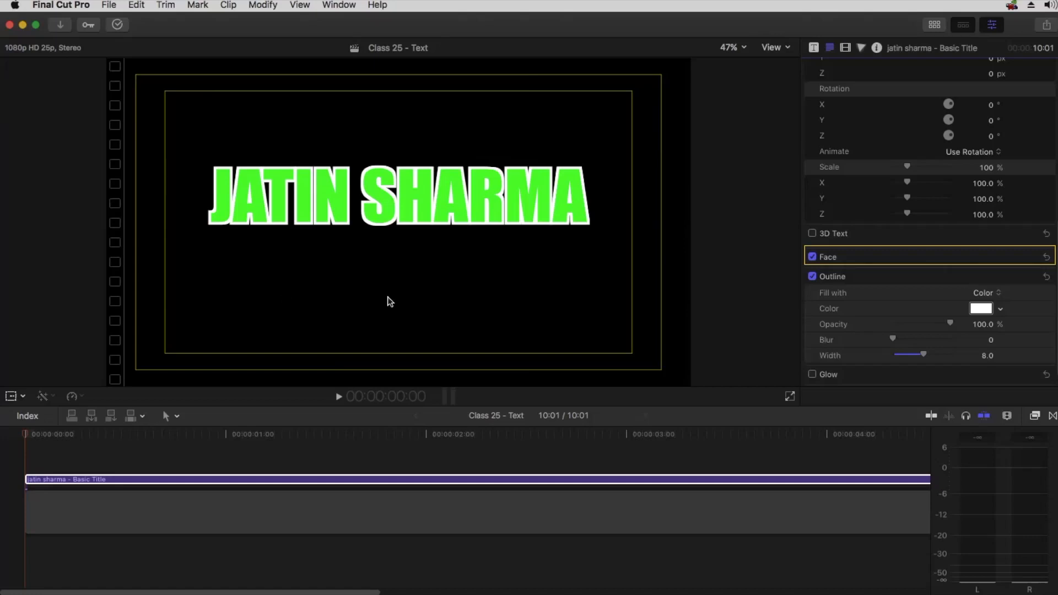
{"action": "left_click_drag", "start_coordinate": [893, 339], "coordinate": [971, 339]}
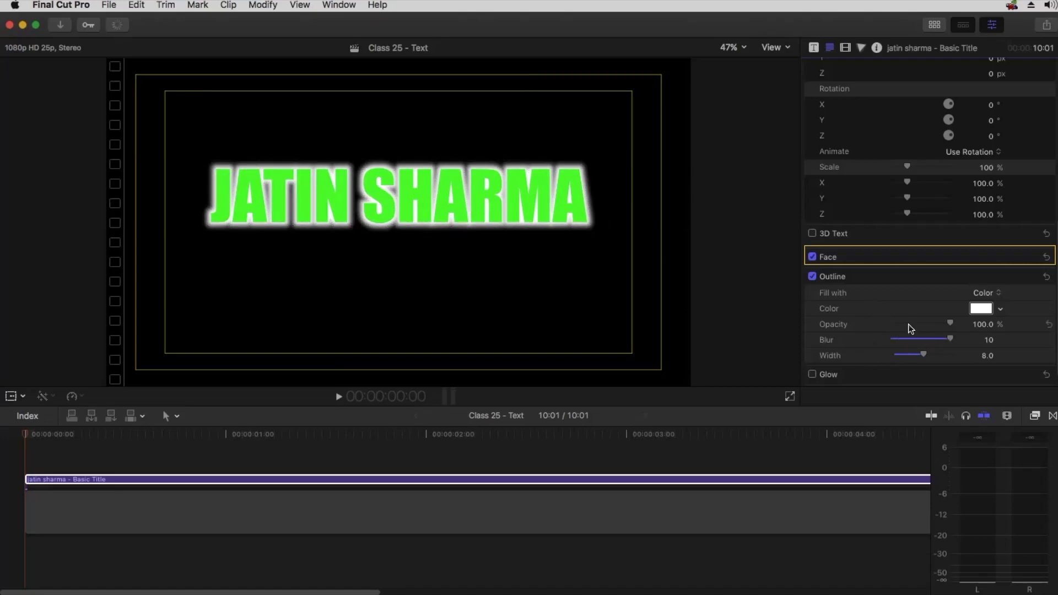
{"action": "left_click_drag", "start_coordinate": [949, 338], "coordinate": [826, 337]}
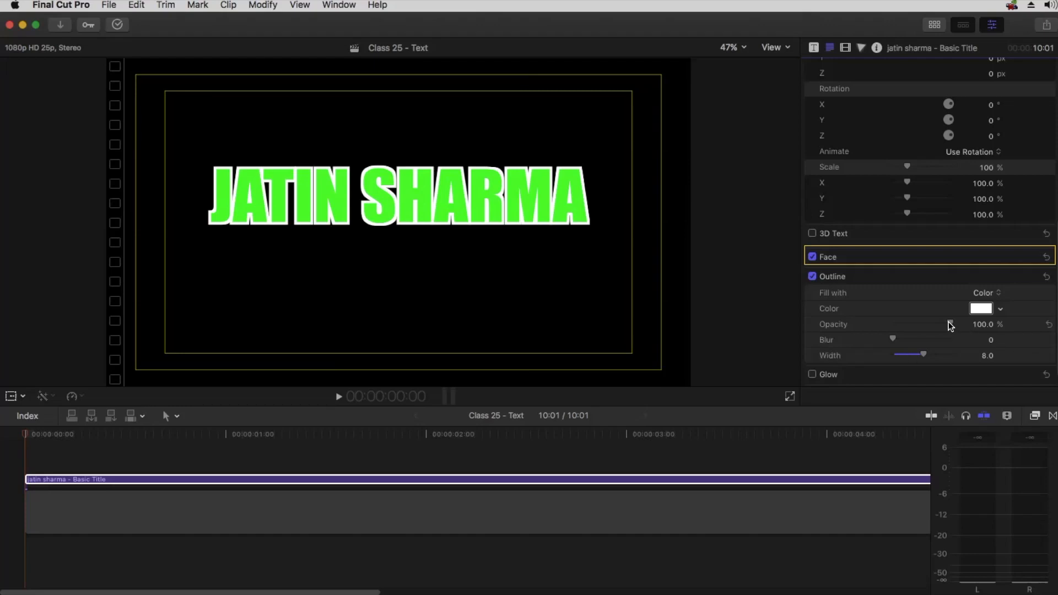
{"action": "left_click_drag", "start_coordinate": [950, 324], "coordinate": [879, 326]}
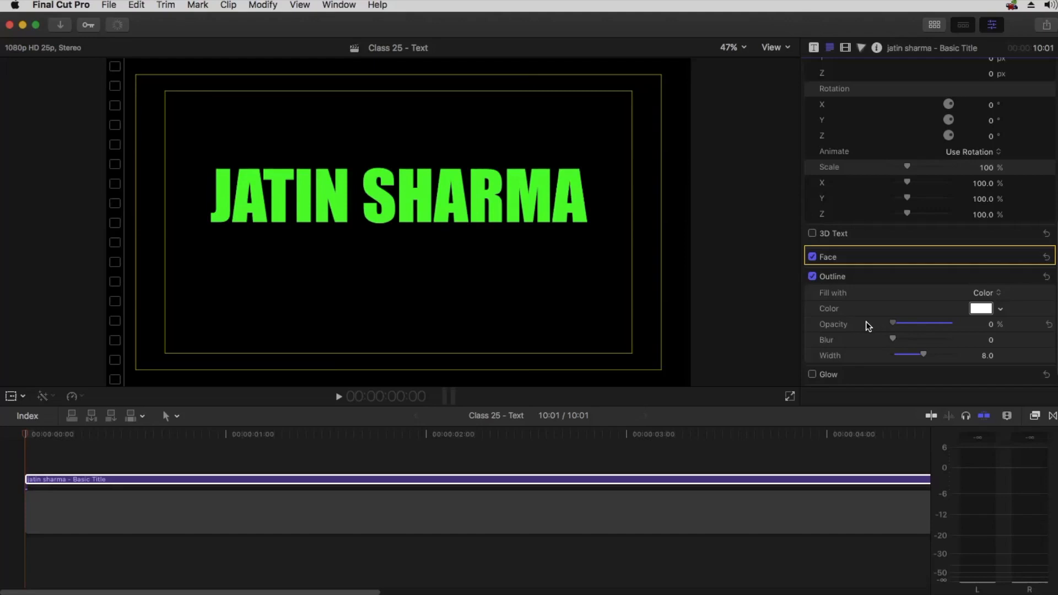
{"action": "left_click_drag", "start_coordinate": [893, 323], "coordinate": [975, 325]}
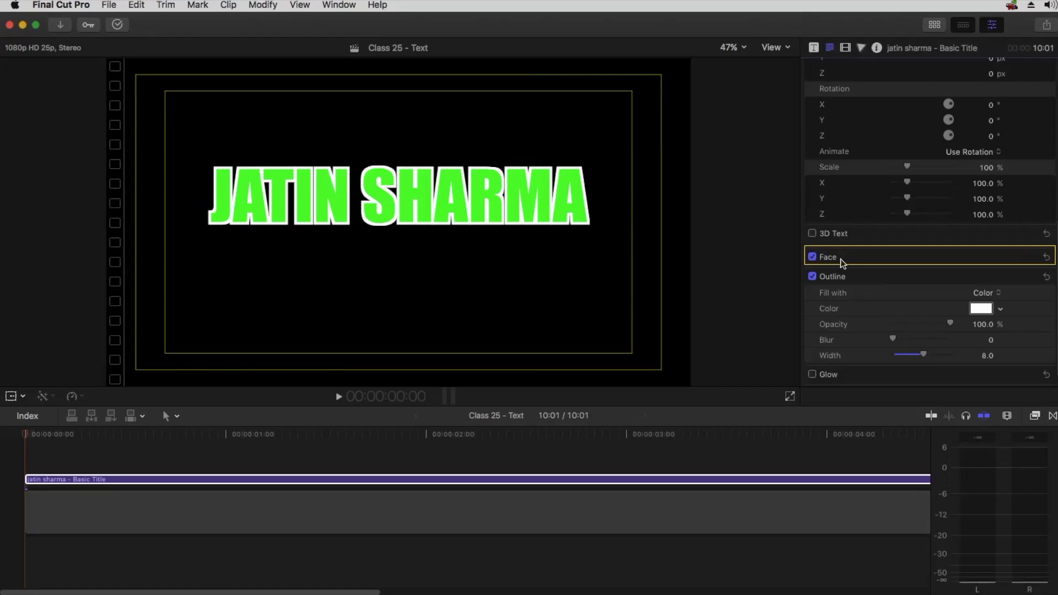
Expand the Face settings and set the face opacity to 0% to leave only the outline
{"action": "left_click", "coordinate": [1028, 257]}
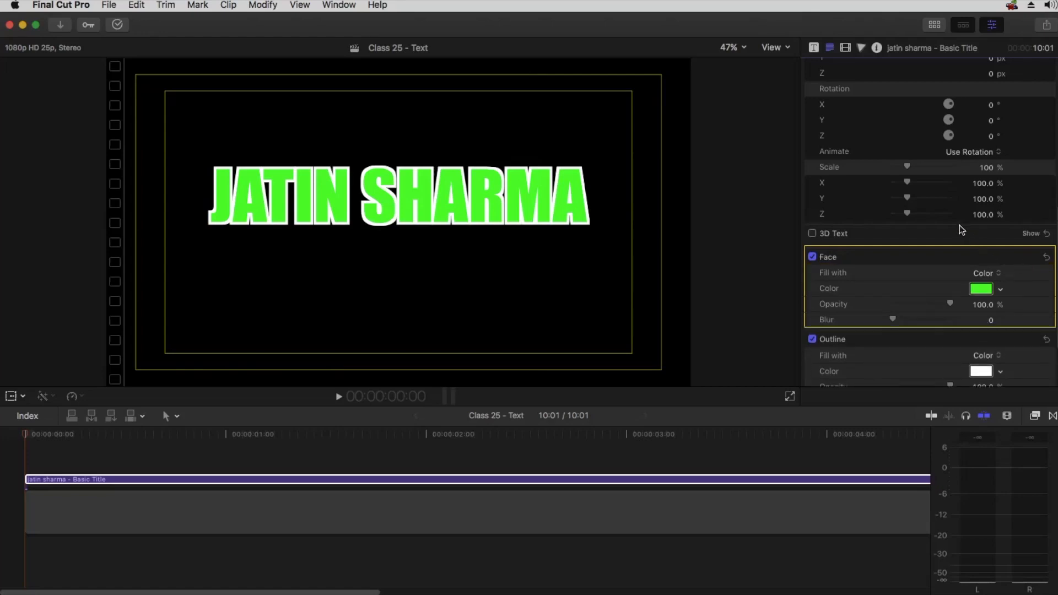
{"action": "scroll", "coordinate": [954, 216], "scroll_direction": "down", "scroll_amount": 3}
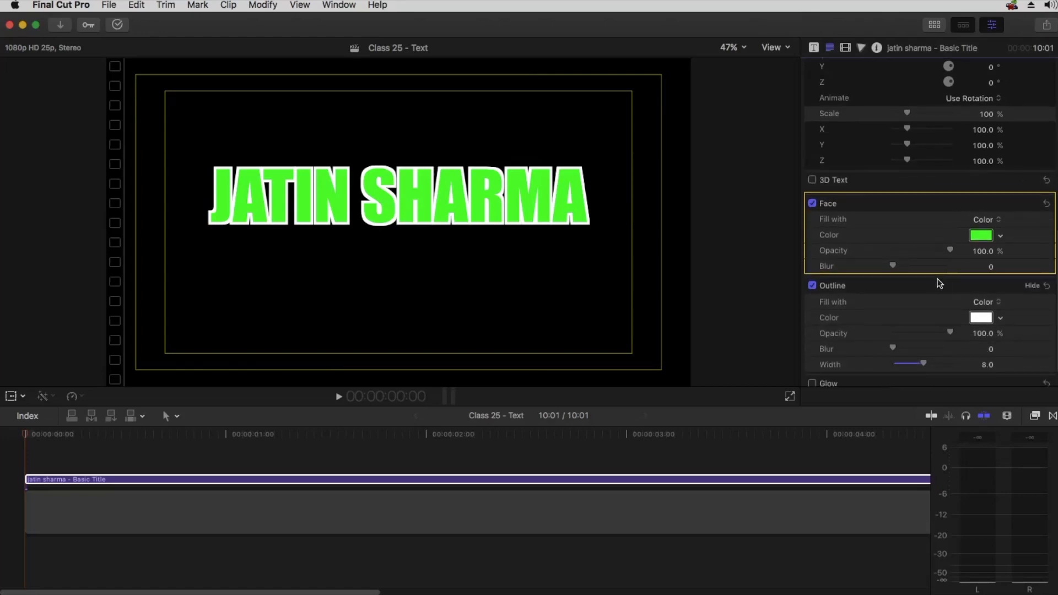
{"action": "scroll", "coordinate": [940, 284], "scroll_direction": "down", "scroll_amount": 2}
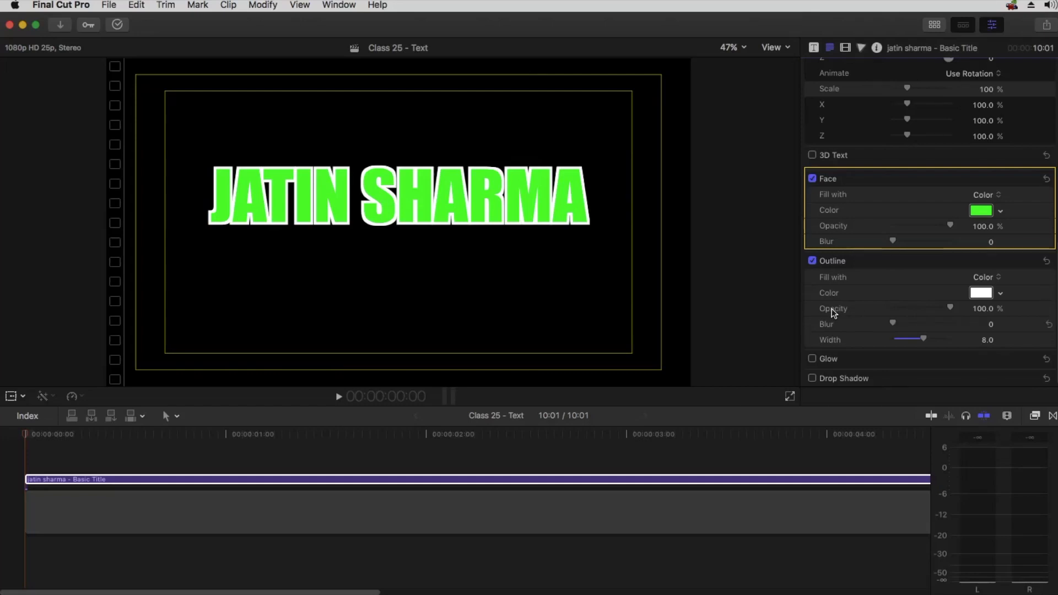
{"action": "left_click_drag", "start_coordinate": [954, 306], "coordinate": [986, 308]}
{"action": "left_click_drag", "start_coordinate": [951, 224], "coordinate": [869, 222]}
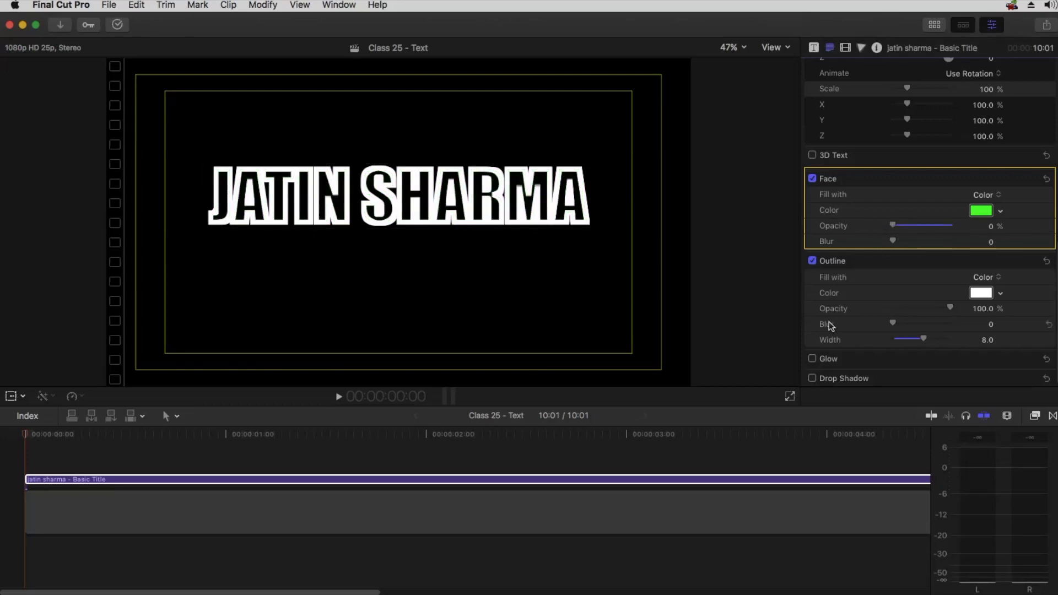
Set the outline width to 4 and change the outline color to a salmon red pencil
{"action": "left_click_drag", "start_coordinate": [921, 336], "coordinate": [905, 335]}
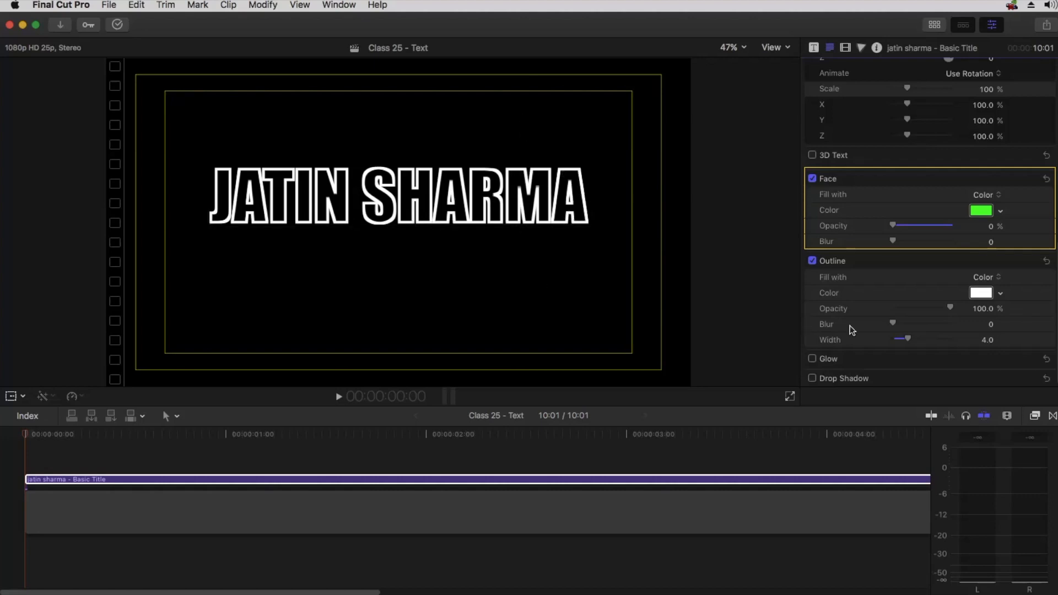
{"action": "left_click", "coordinate": [981, 293]}
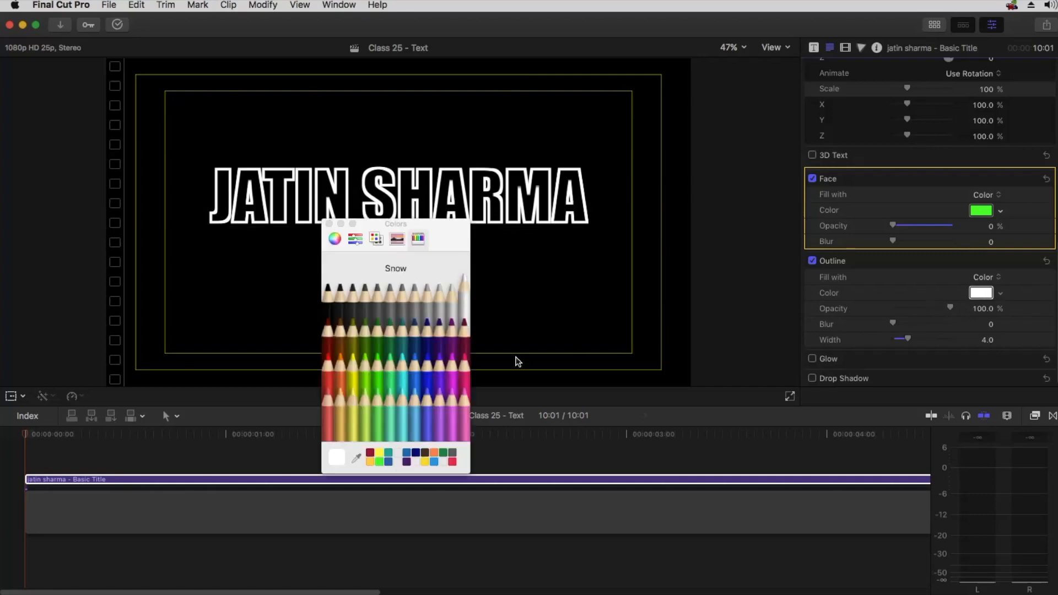
{"action": "left_click", "coordinate": [330, 395]}
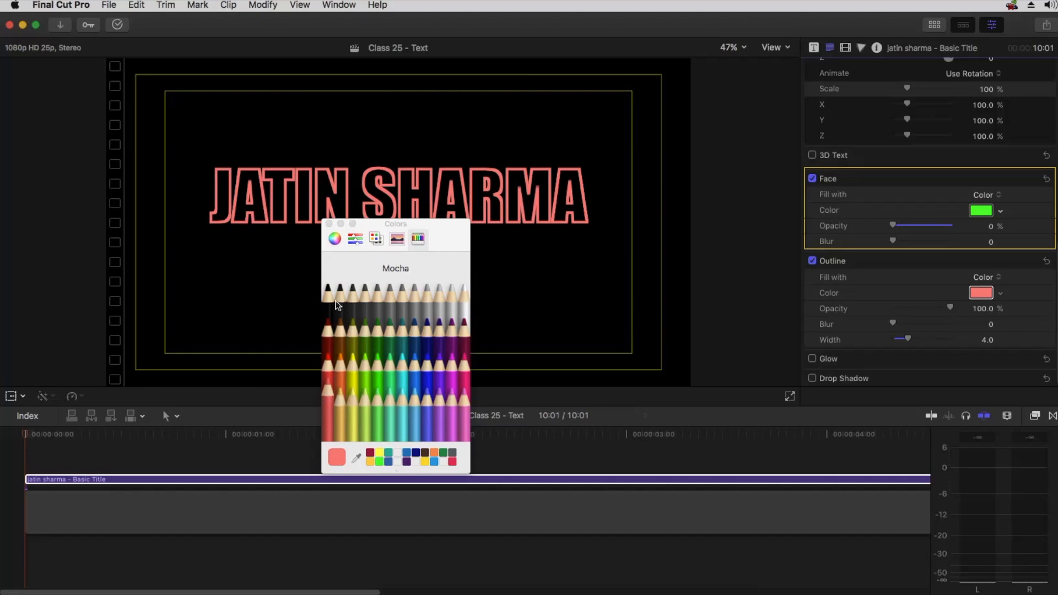
{"action": "left_click", "coordinate": [331, 224]}
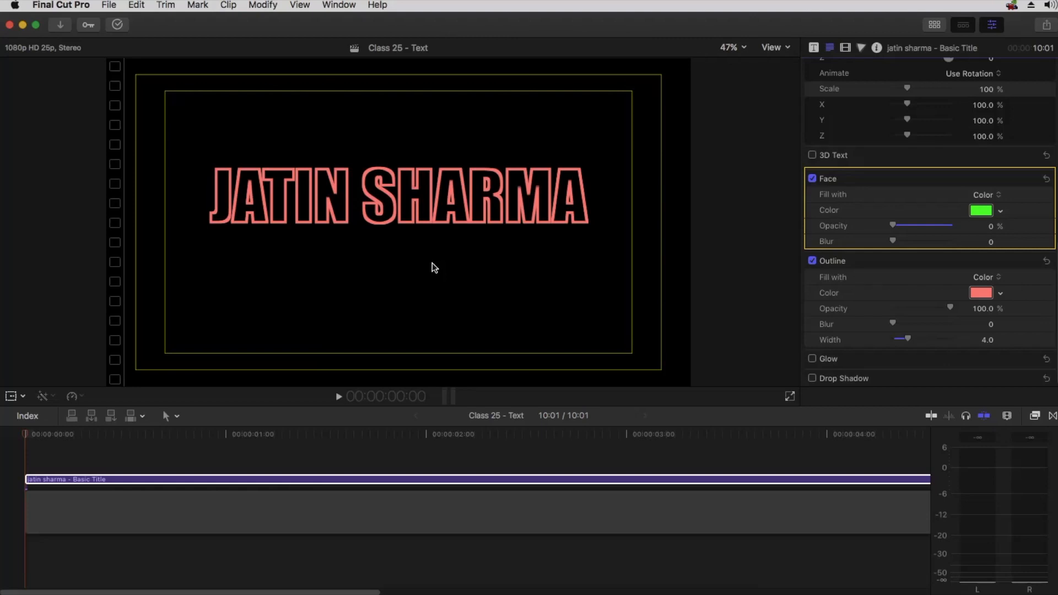
Duplicate the title clip onto a layer above and select the lower clip
{"action": "left_click_drag", "start_coordinate": [421, 478], "coordinate": [426, 455]}
{"action": "left_click", "coordinate": [432, 483]}
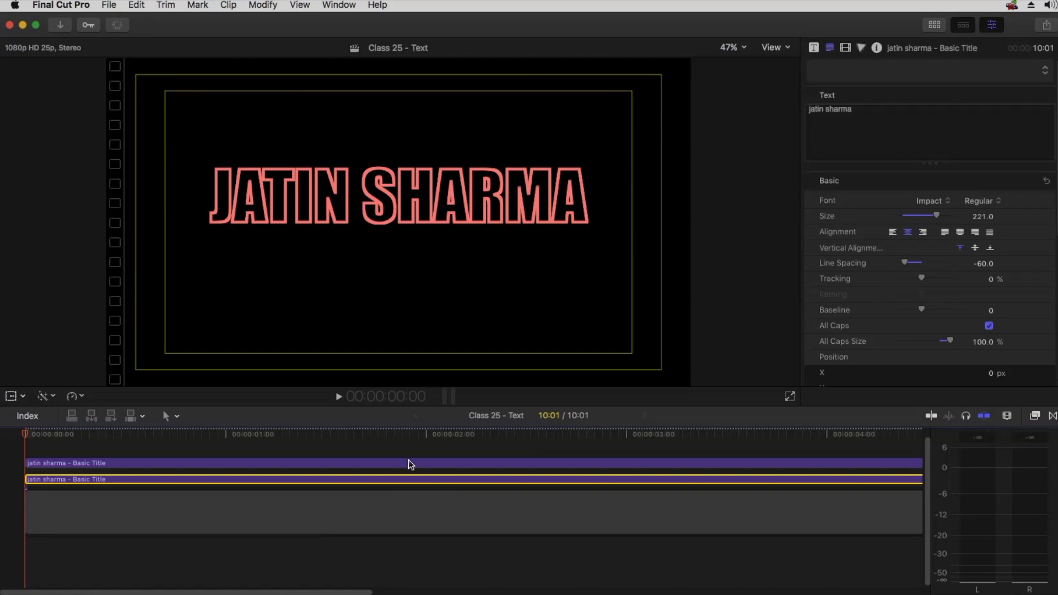
{"action": "left_click", "coordinate": [408, 462]}
{"action": "left_click", "coordinate": [409, 477]}
Give the lower clip's outline a blur of about 25.53 and a width of 1.0 for a glow
{"action": "scroll", "coordinate": [946, 316], "scroll_direction": "down", "scroll_amount": 5}
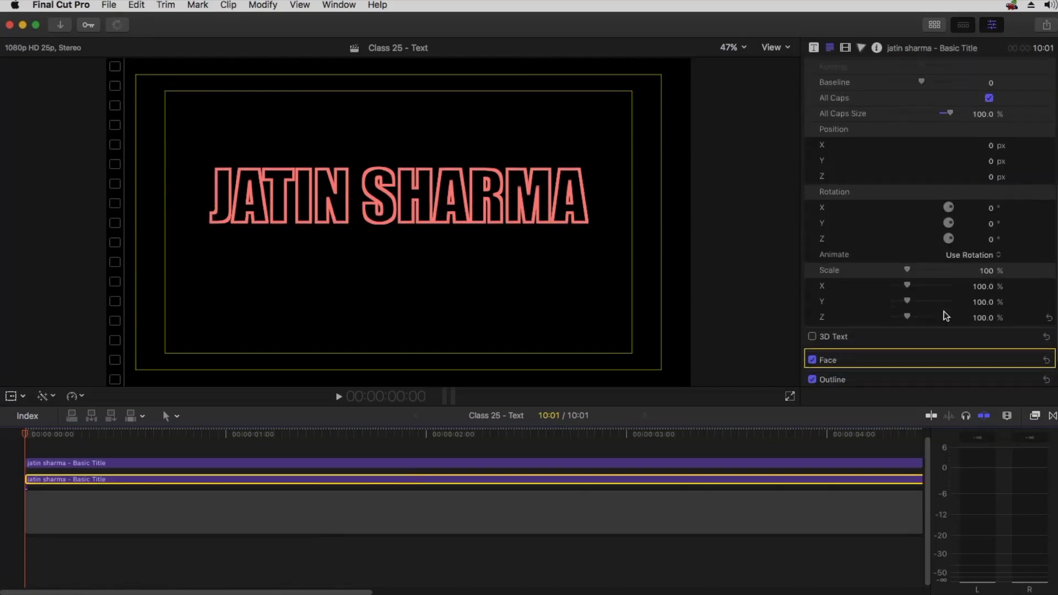
{"action": "scroll", "coordinate": [946, 316], "scroll_direction": "down", "scroll_amount": 2}
{"action": "left_click", "coordinate": [1026, 339]}
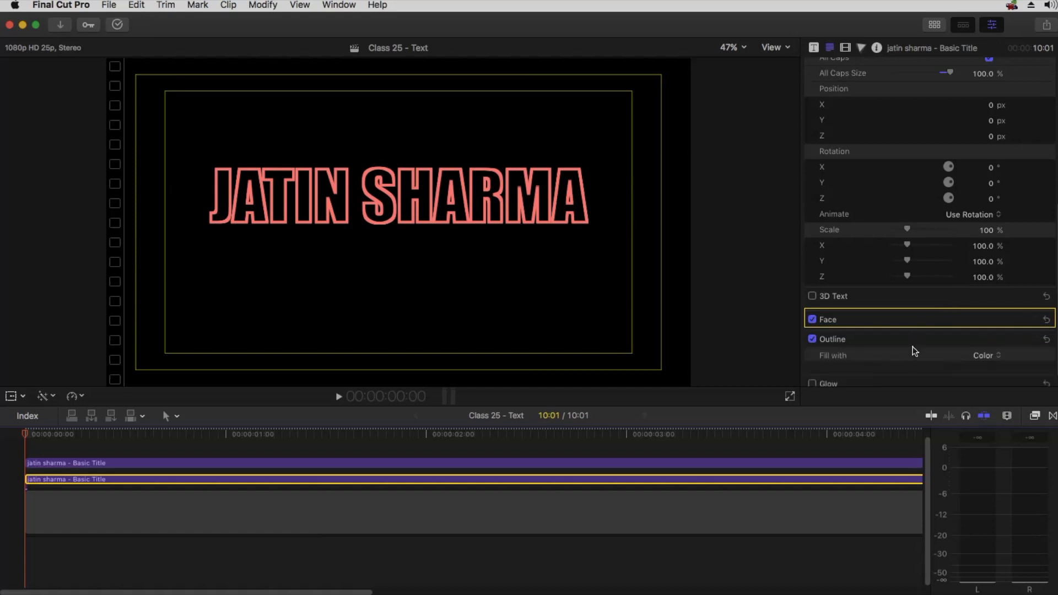
{"action": "scroll", "coordinate": [912, 347], "scroll_direction": "down", "scroll_amount": 3}
{"action": "left_click_drag", "start_coordinate": [893, 323], "coordinate": [990, 317]}
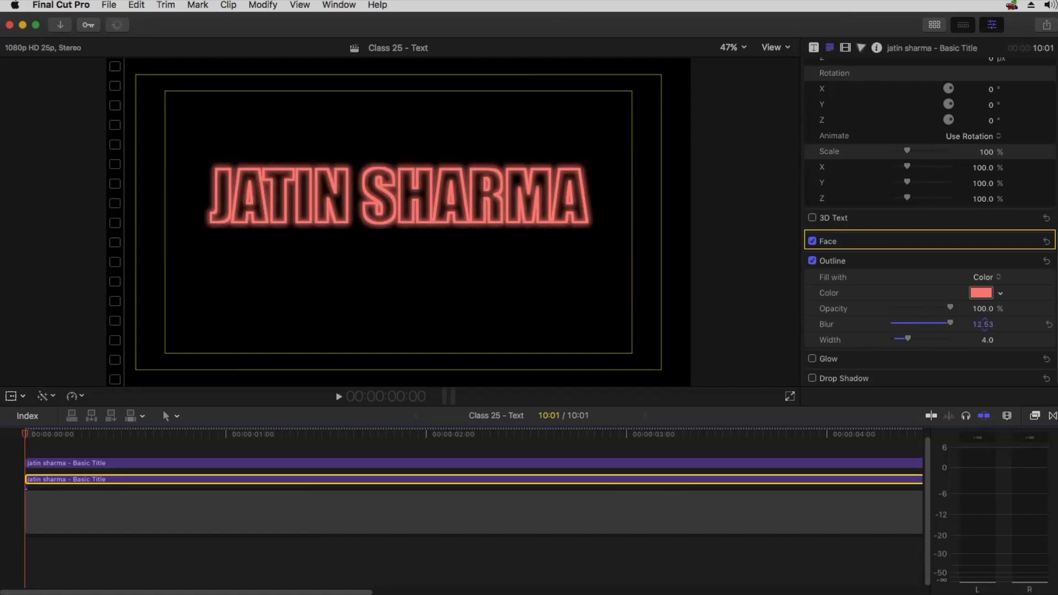
{"action": "left_click_drag", "start_coordinate": [907, 337], "coordinate": [897, 334]}
{"action": "mouse_move", "coordinate": [974, 326]}
{"action": "left_mouse_down"}
{"action": "mouse_move", "coordinate": [976, 298]}
{"action": "mouse_move", "coordinate": [981, 331]}
{"action": "left_mouse_up"}
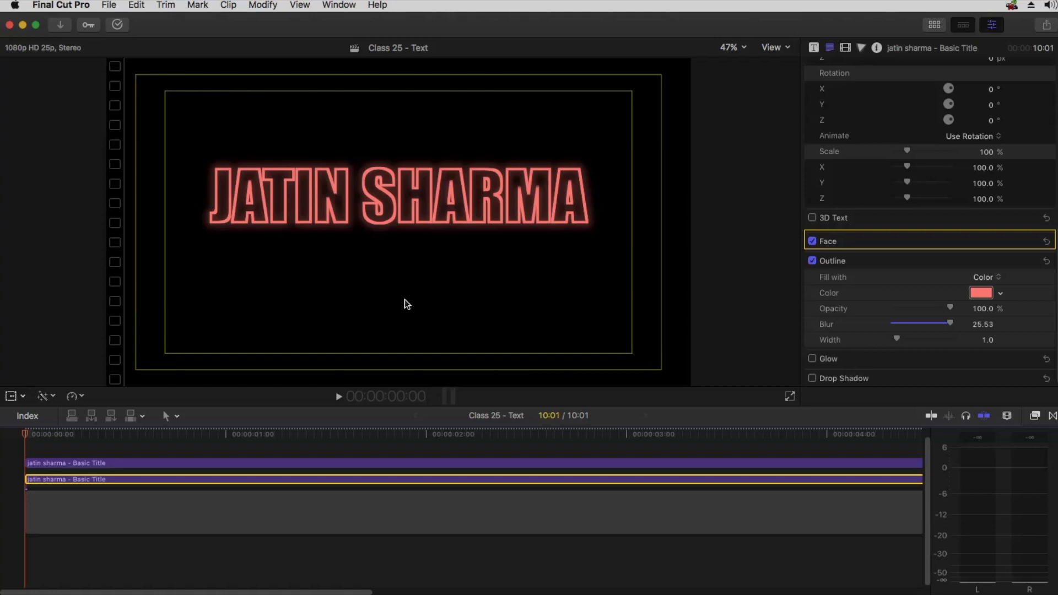
Disable that clip's outline and delete the glowing duplicate title clip
{"action": "left_click", "coordinate": [812, 261]}
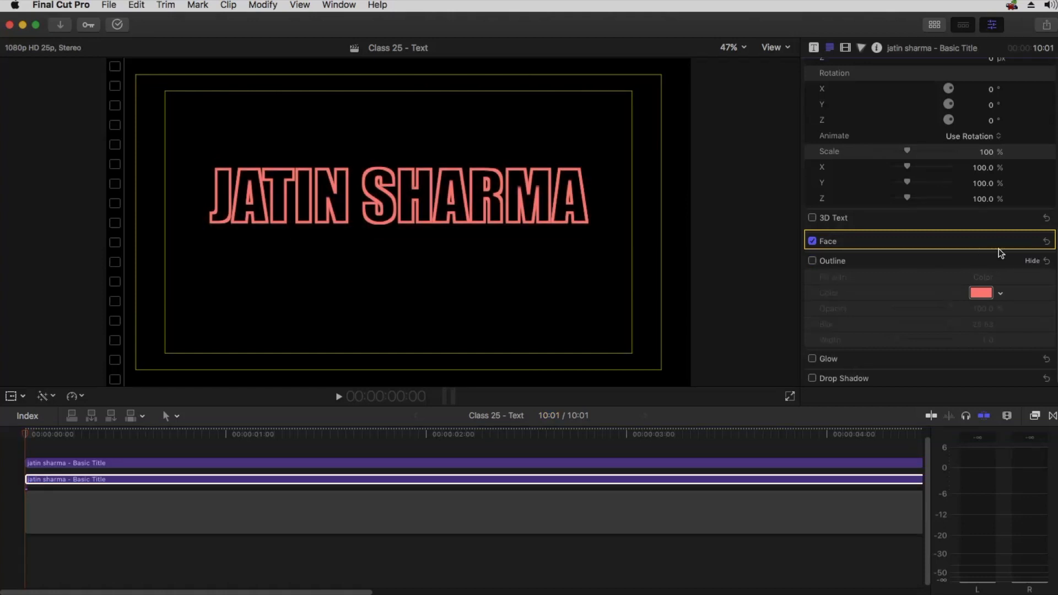
{"action": "left_click", "coordinate": [471, 480]}
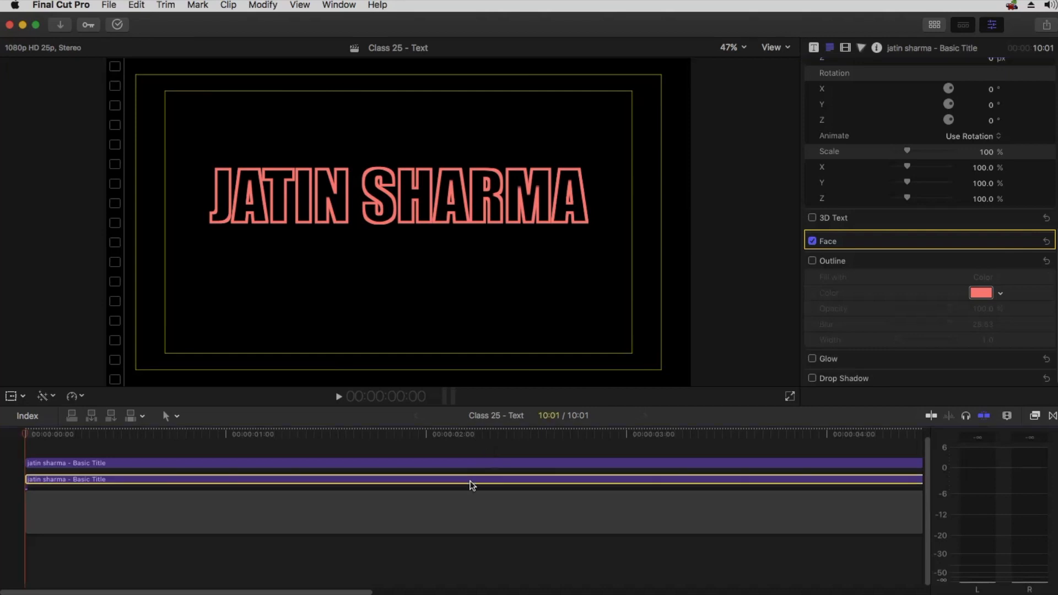
{"action": "key", "text": "BackSpace"}
{"action": "left_click", "coordinate": [471, 479]}
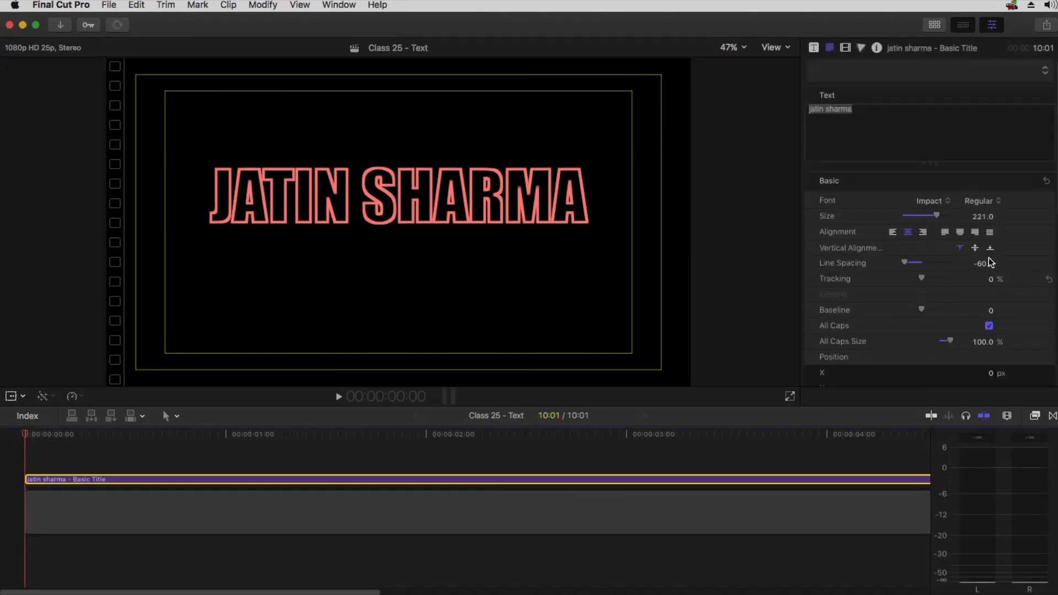
{"action": "scroll", "coordinate": [946, 257], "scroll_direction": "down", "scroll_amount": 5}
{"action": "scroll", "coordinate": [946, 257], "scroll_direction": "down", "scroll_amount": 4}
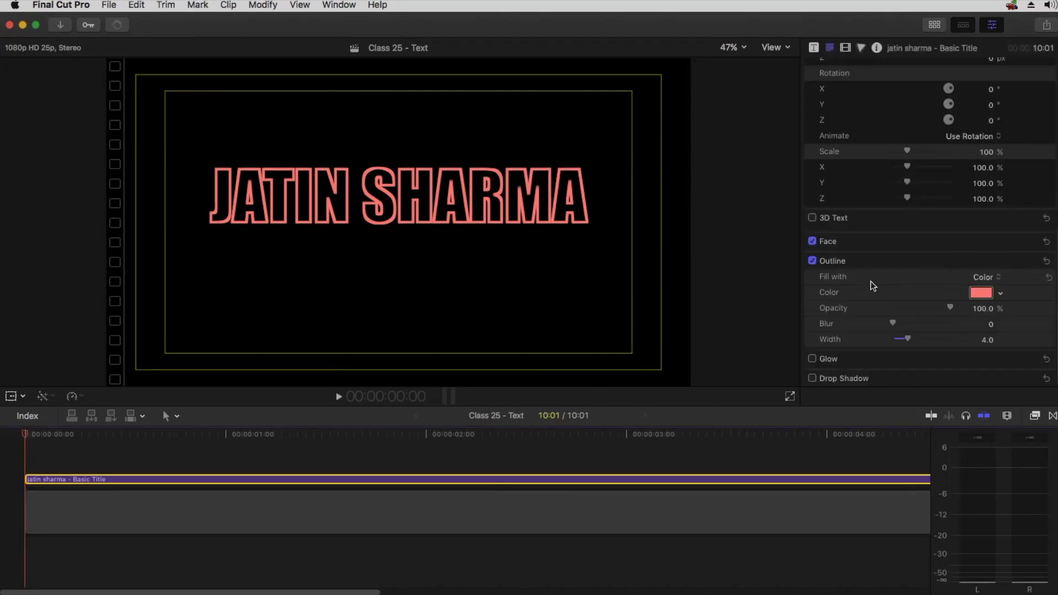
Turn off the title's outline and restore the face opacity to 100%
{"action": "left_click", "coordinate": [813, 262]}
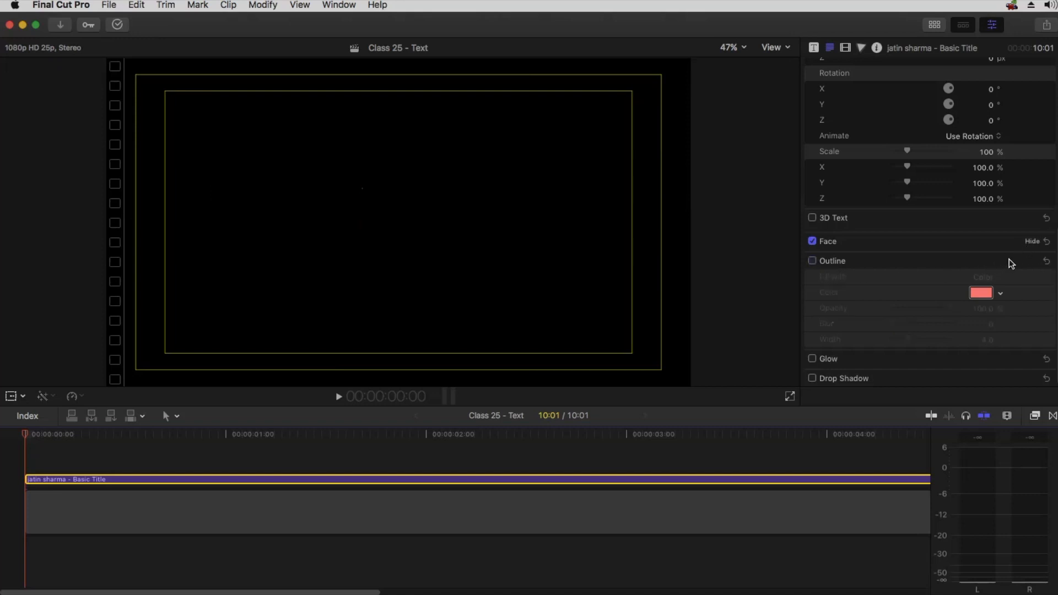
{"action": "left_click", "coordinate": [1031, 241]}
{"action": "left_click_drag", "start_coordinate": [918, 286], "coordinate": [997, 290]}
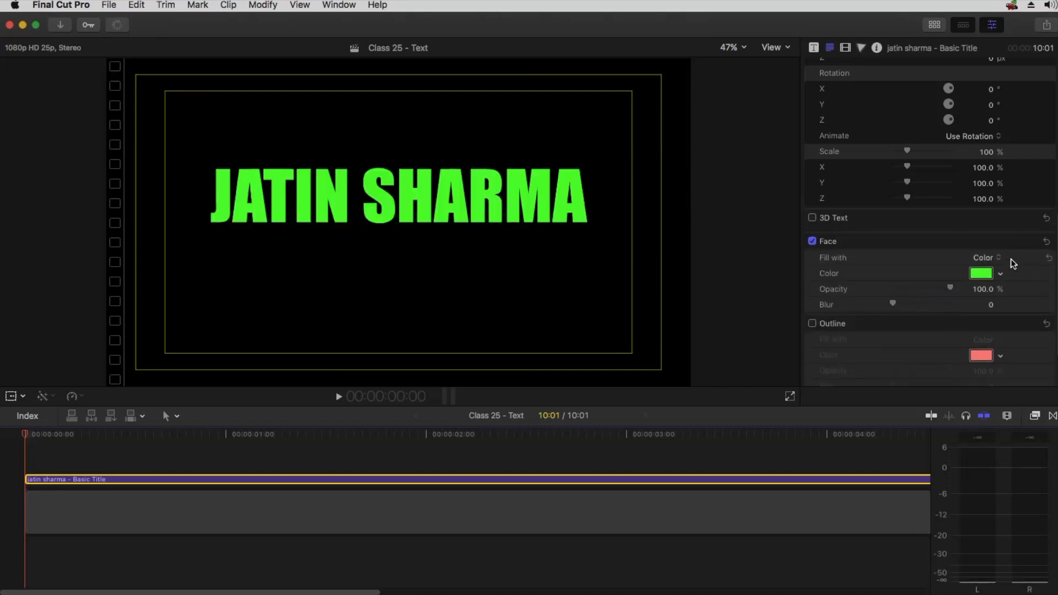
{"action": "left_click", "coordinate": [1029, 242]}
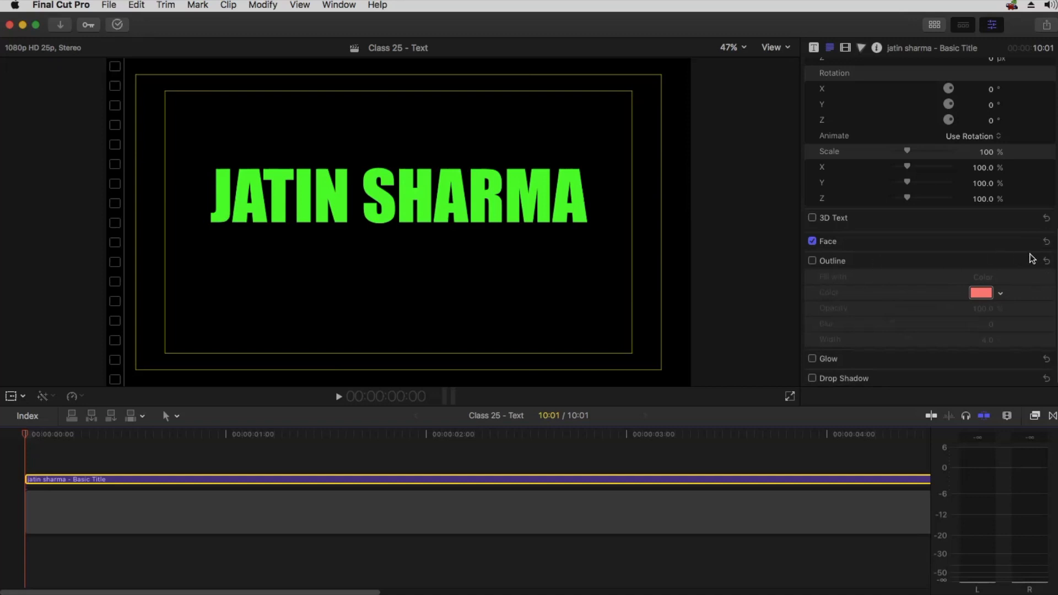
Enable Glow with a Color fill, setting the glow blur to about 3.65 and radius to about 1420.9
{"action": "left_click", "coordinate": [813, 359]}
{"action": "left_click", "coordinate": [1030, 359]}
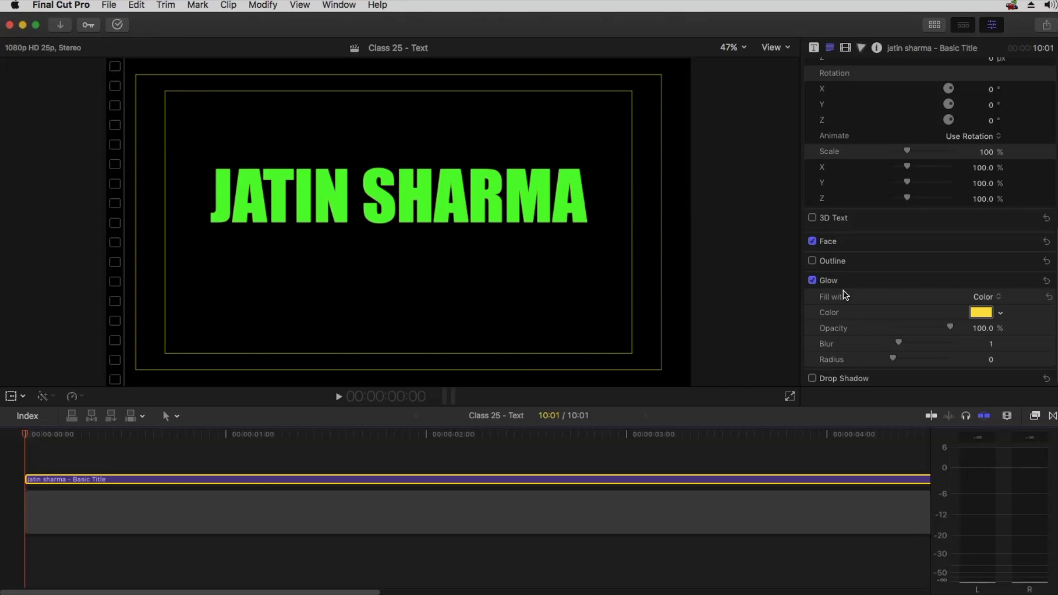
{"action": "left_click", "coordinate": [999, 296]}
{"action": "left_click", "coordinate": [915, 287]}
{"action": "left_click_drag", "start_coordinate": [897, 360], "coordinate": [954, 359]}
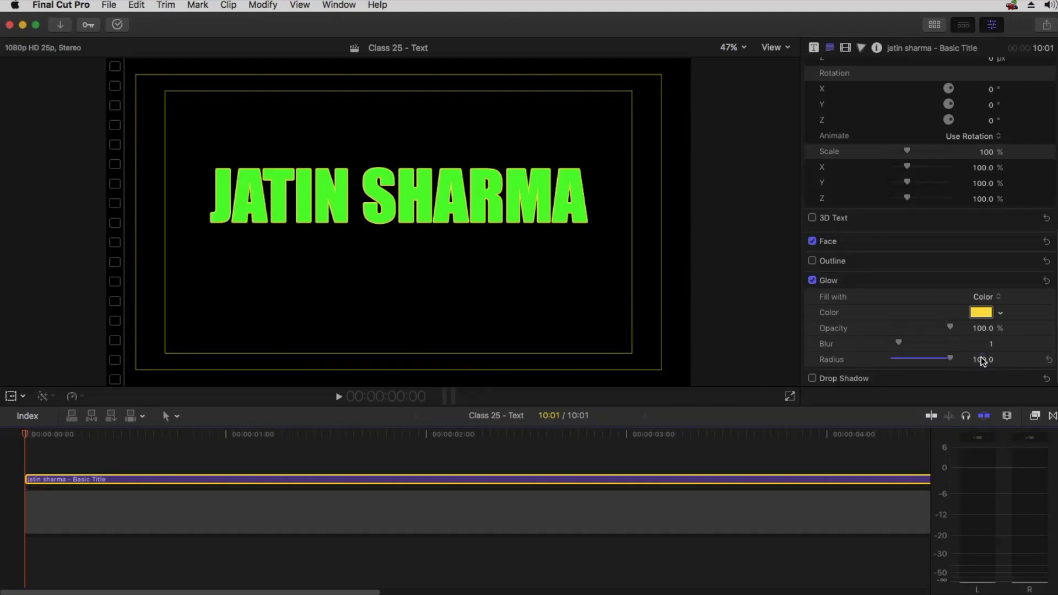
{"action": "left_click_drag", "start_coordinate": [983, 362], "coordinate": [982, 360]}
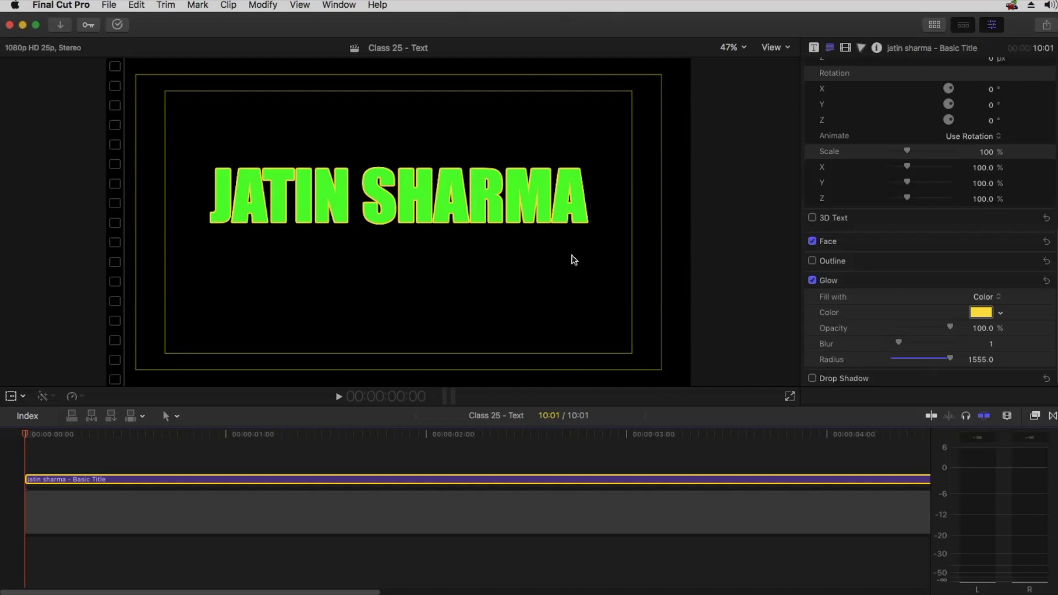
{"action": "left_click_drag", "start_coordinate": [981, 361], "coordinate": [981, 363]}
{"action": "mouse_move", "coordinate": [898, 344]}
{"action": "left_mouse_down"}
{"action": "mouse_move", "coordinate": [937, 340]}
{"action": "mouse_move", "coordinate": [916, 343]}
{"action": "left_mouse_up"}
{"action": "left_click_drag", "start_coordinate": [982, 356], "coordinate": [980, 359]}
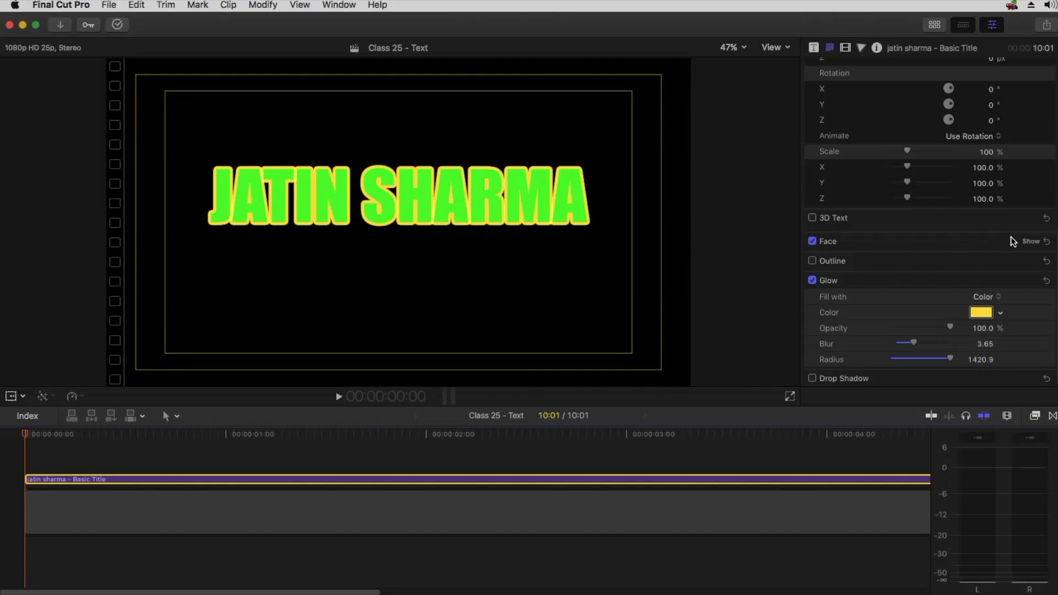
Change the face color to the Blueberry pencil
{"action": "left_click", "coordinate": [1029, 241]}
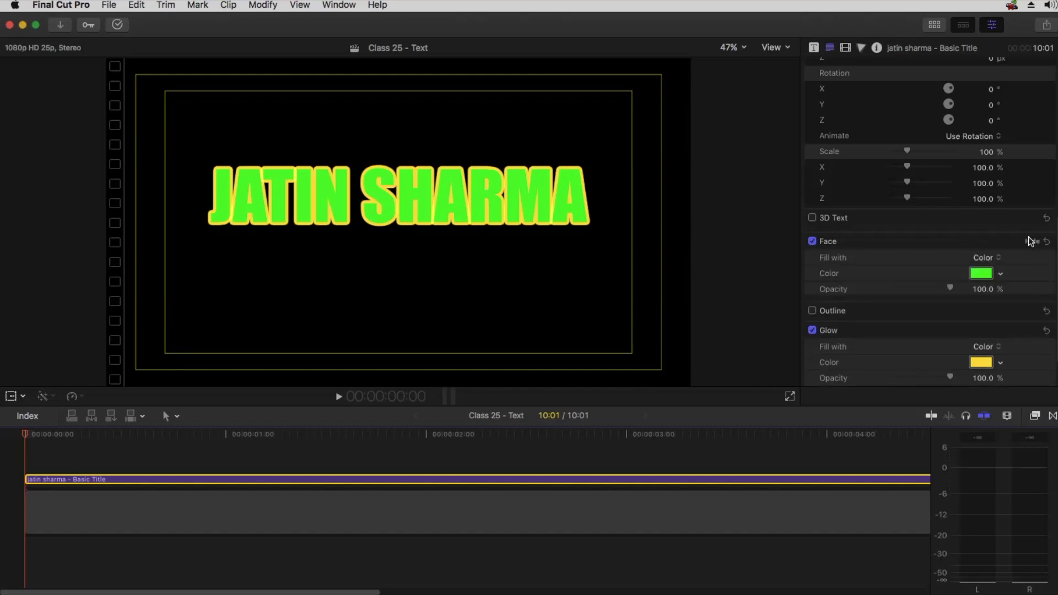
{"action": "left_click", "coordinate": [981, 273]}
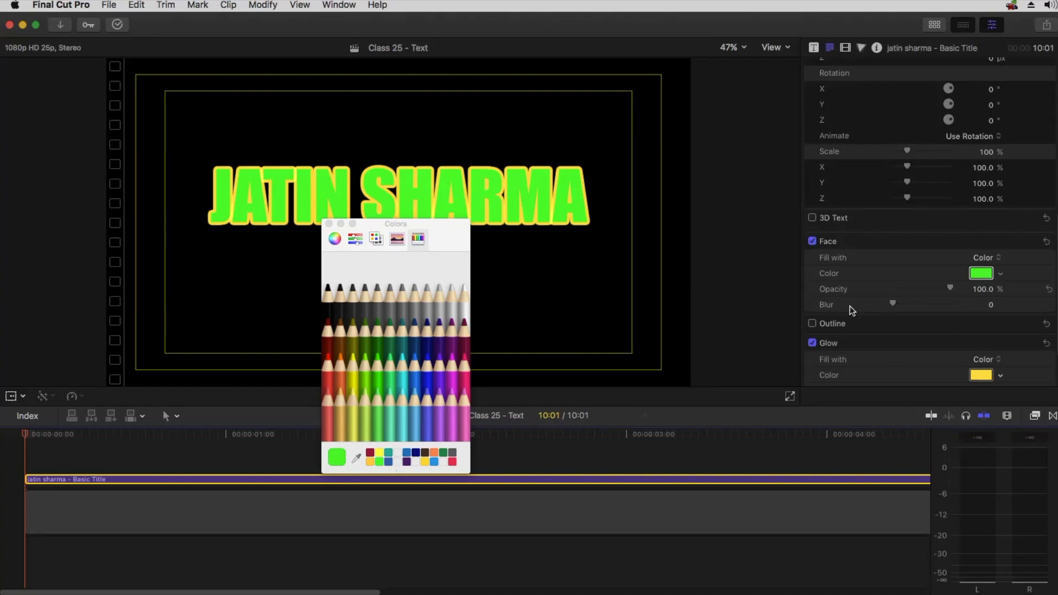
{"action": "left_click", "coordinate": [430, 376]}
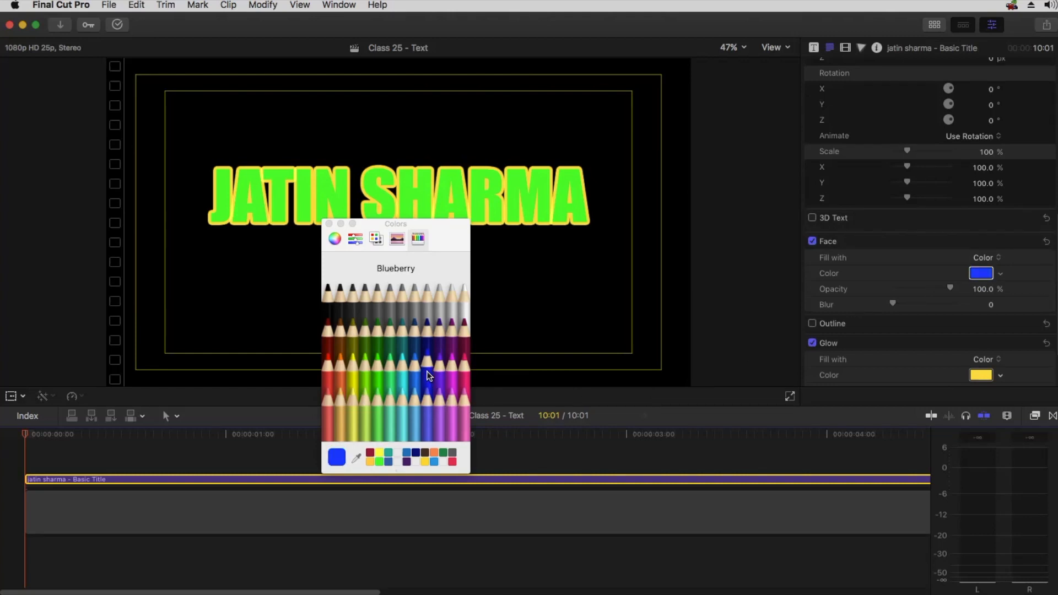
{"action": "left_click", "coordinate": [329, 223]}
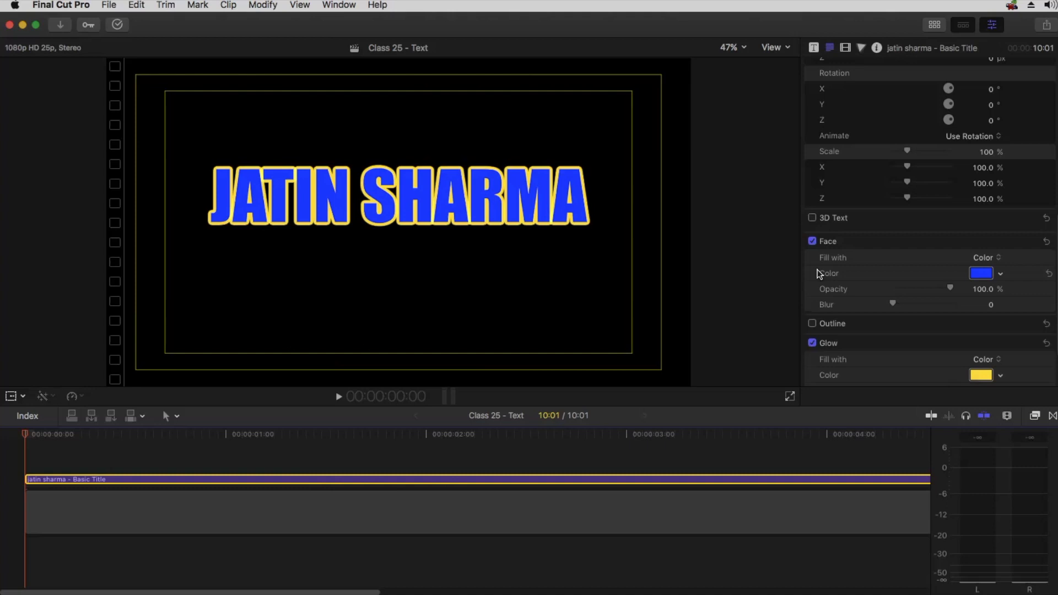
Darken the glow color to an olive yellow using the color wheel's brightness slider
{"action": "scroll", "coordinate": [1025, 269], "scroll_direction": "down", "scroll_amount": 2}
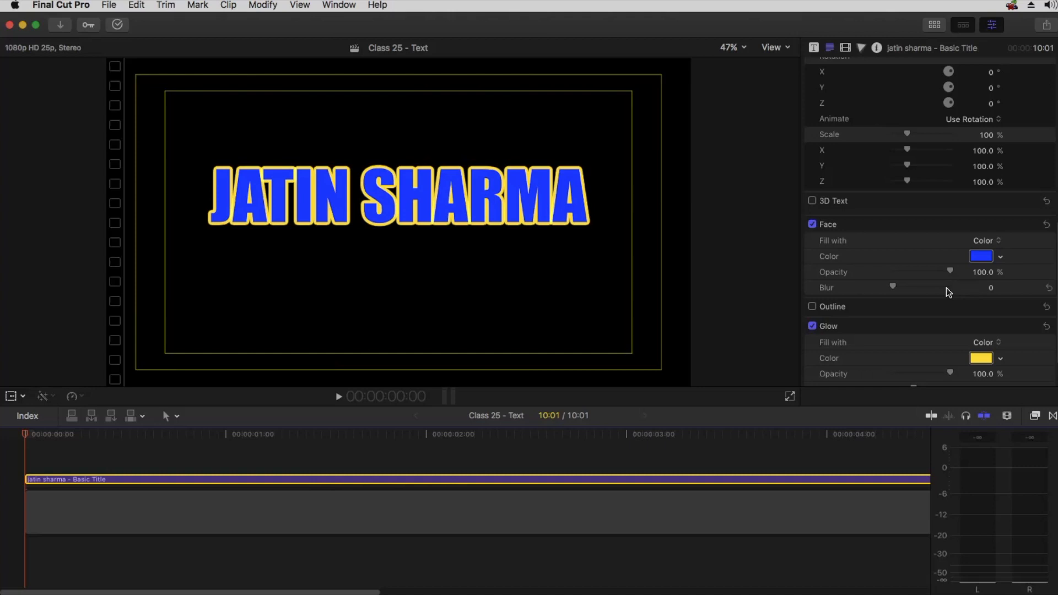
{"action": "scroll", "coordinate": [948, 292], "scroll_direction": "down", "scroll_amount": 3}
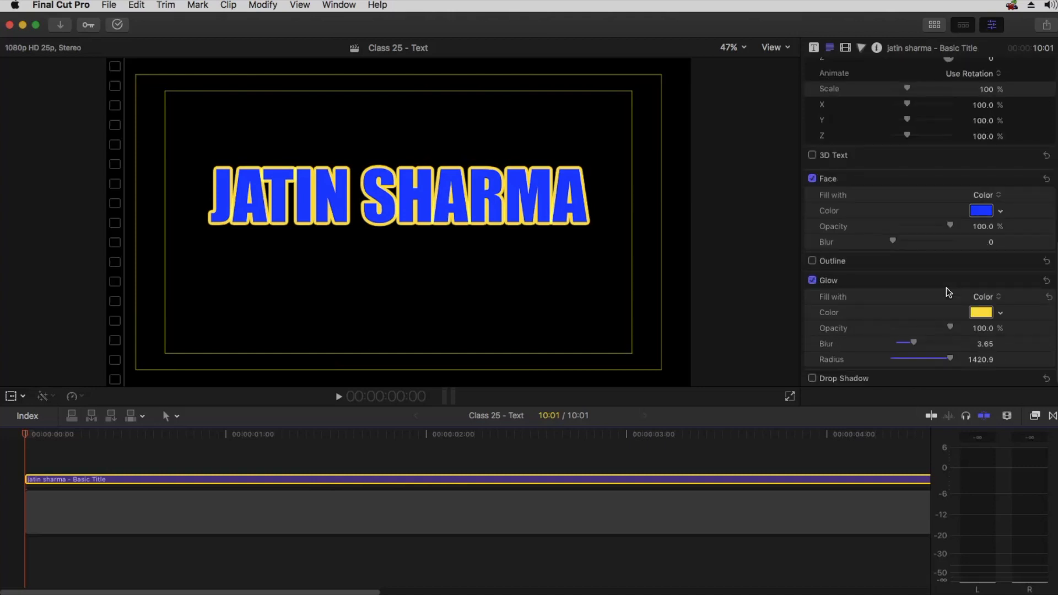
{"action": "left_click", "coordinate": [980, 313]}
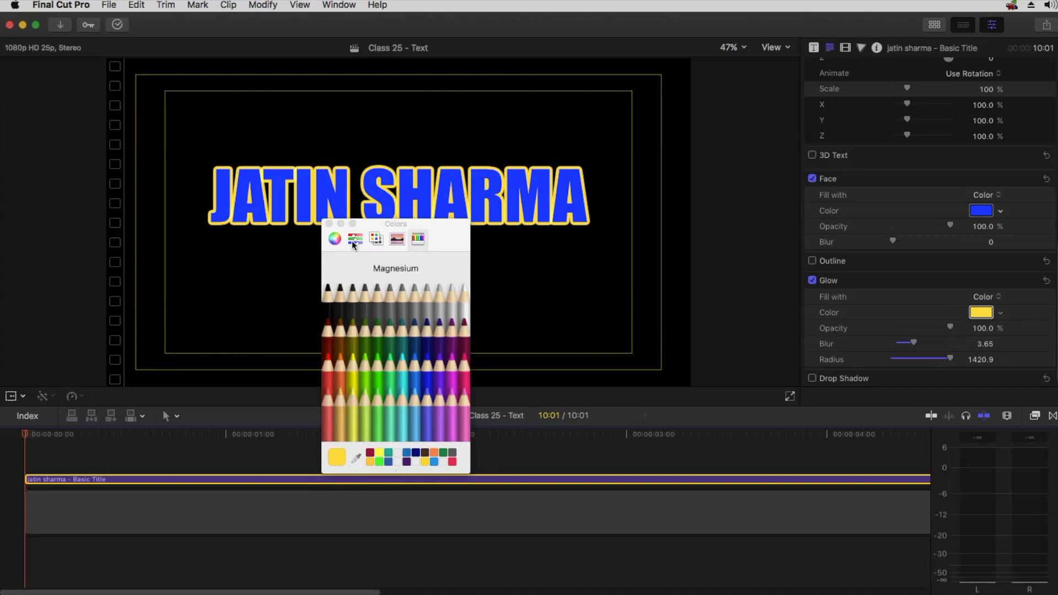
{"action": "left_click", "coordinate": [336, 240]}
{"action": "left_click_drag", "start_coordinate": [336, 432], "coordinate": [398, 431]}
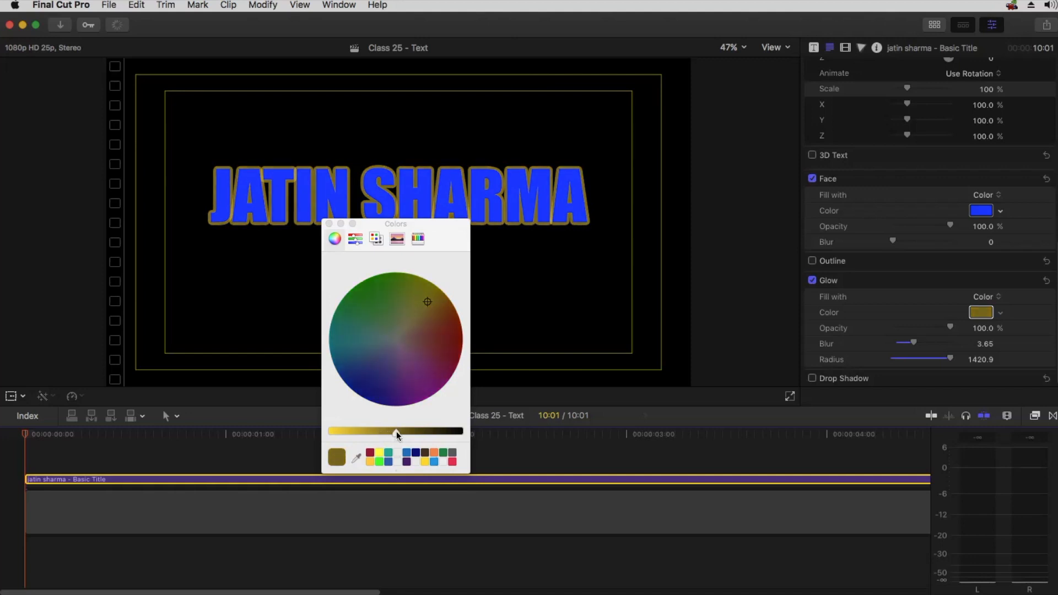
{"action": "left_click", "coordinate": [329, 224]}
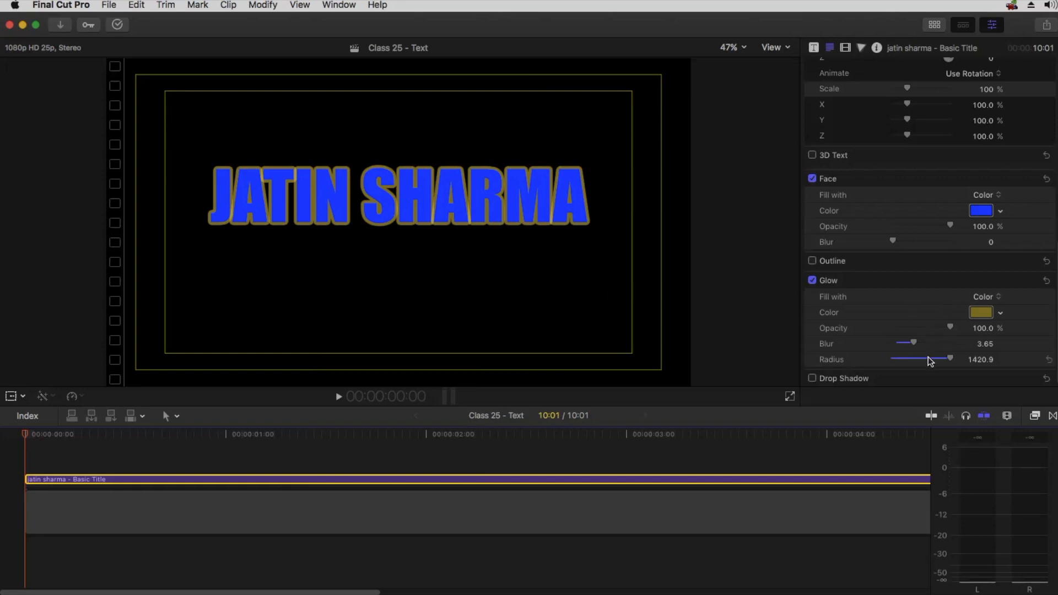
Reduce the glow radius to 0 and disable Glow
{"action": "left_click_drag", "start_coordinate": [949, 359], "coordinate": [865, 347]}
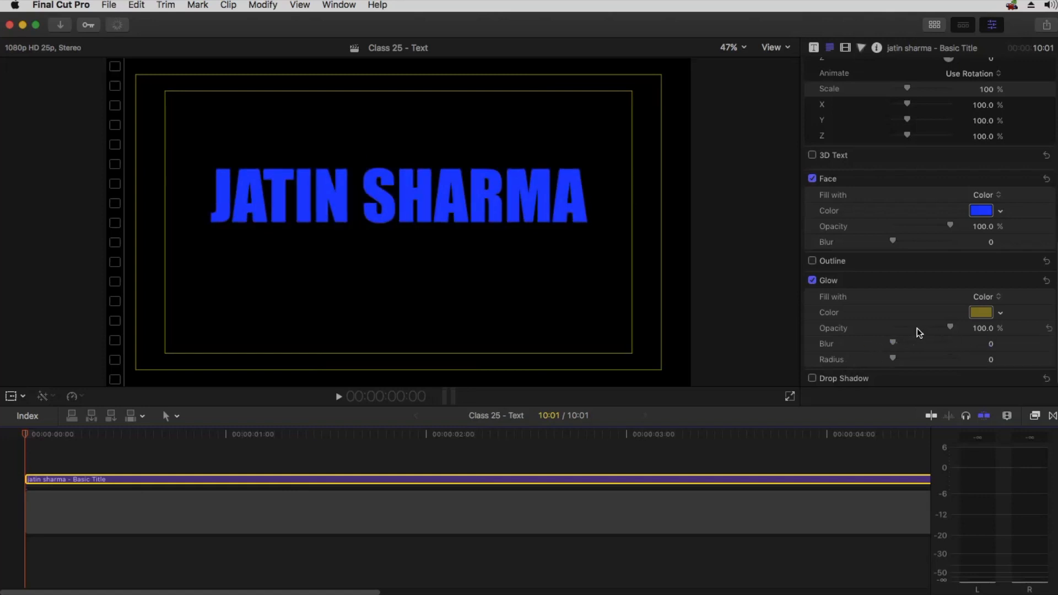
{"action": "left_click", "coordinate": [813, 281]}
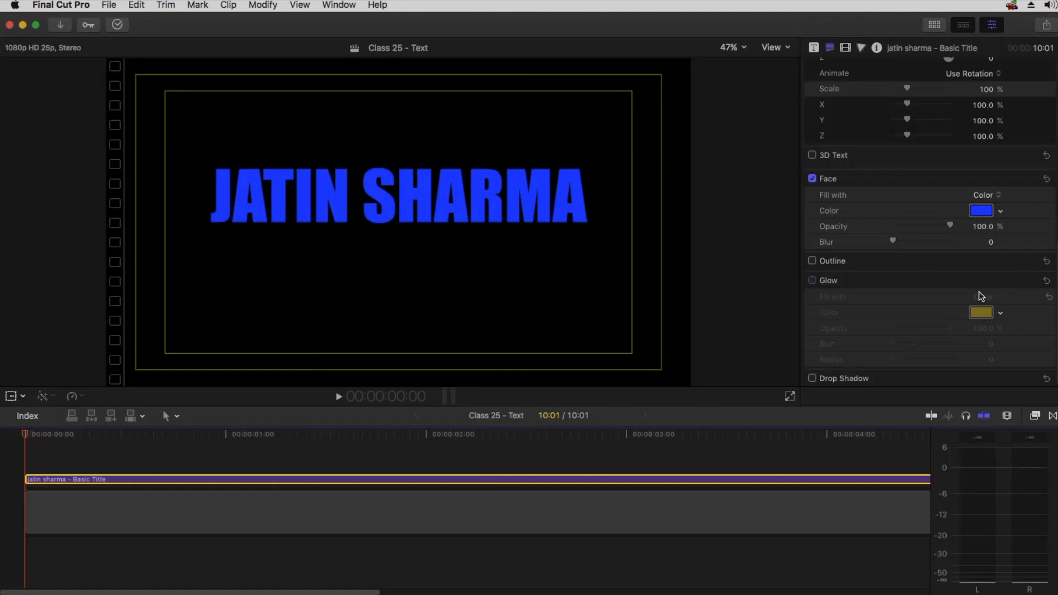
{"action": "left_click", "coordinate": [1028, 281]}
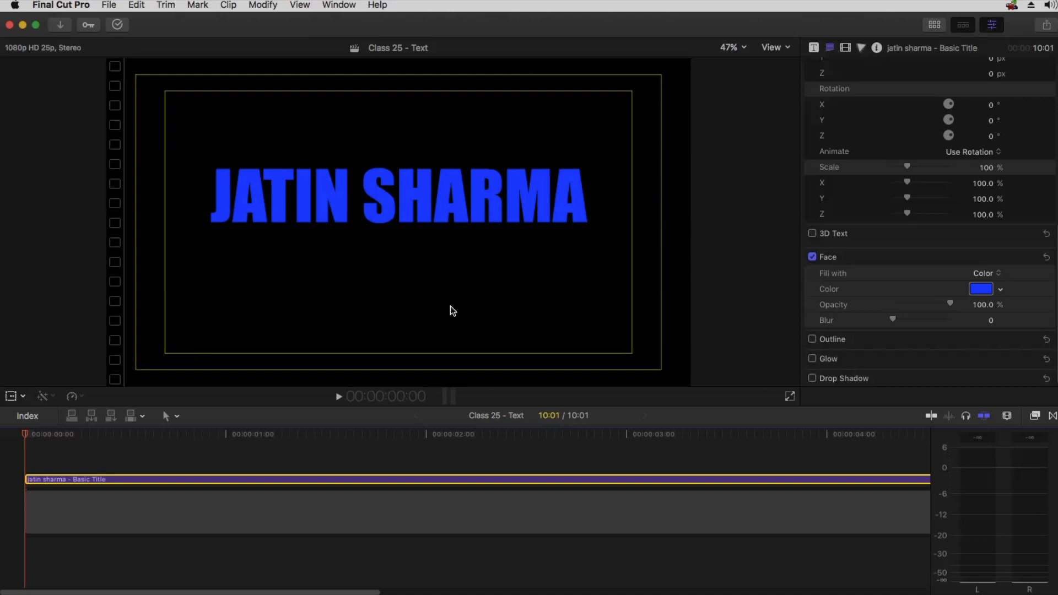
Set the Player Background preference to White in the Playback preferences
{"action": "left_click", "coordinate": [63, 6]}
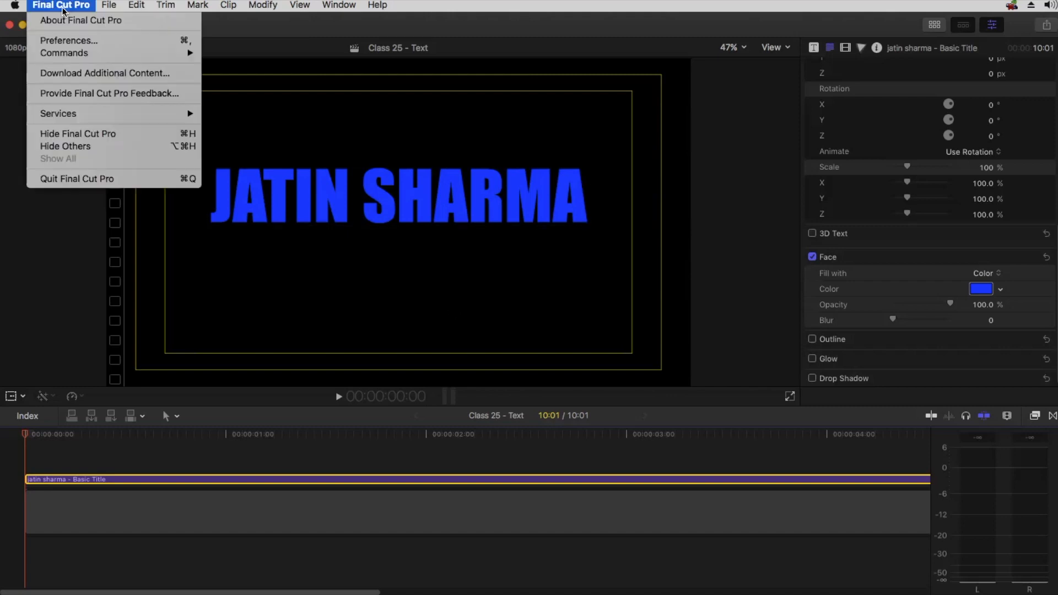
{"action": "left_click", "coordinate": [70, 40]}
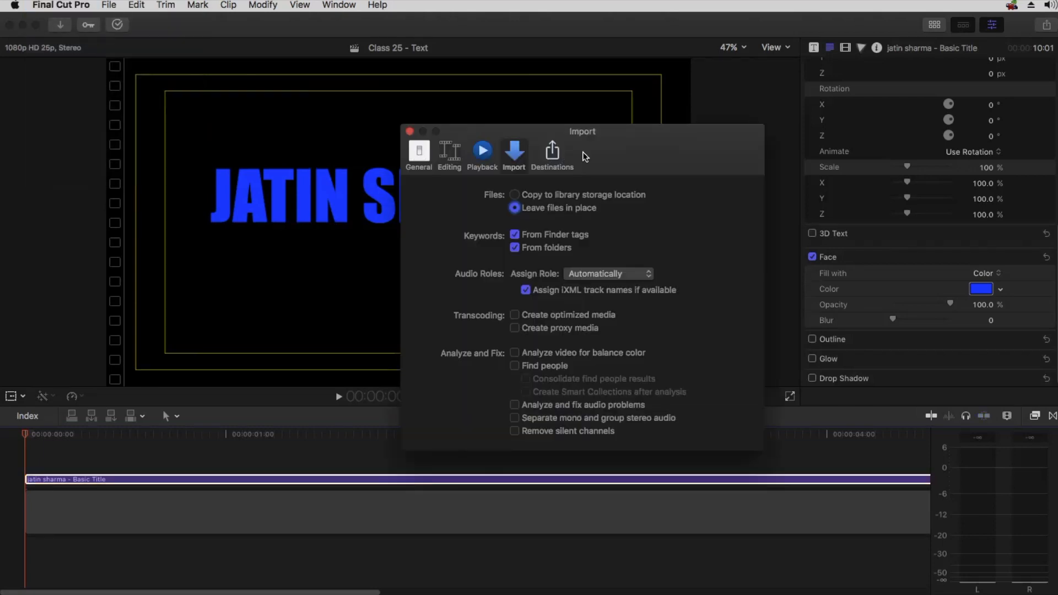
{"action": "left_click", "coordinate": [446, 157]}
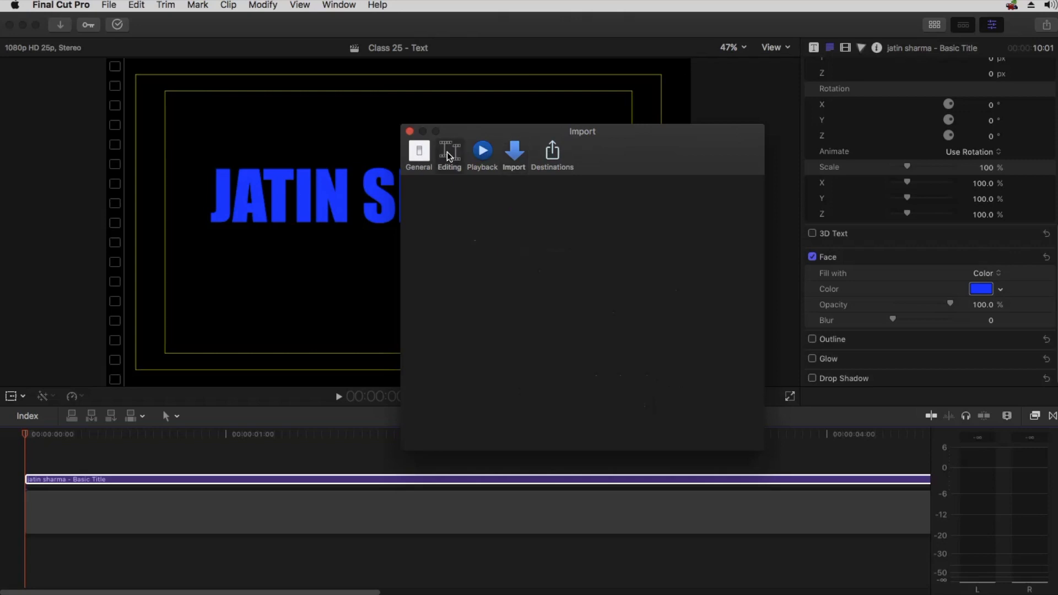
{"action": "left_click", "coordinate": [477, 152]}
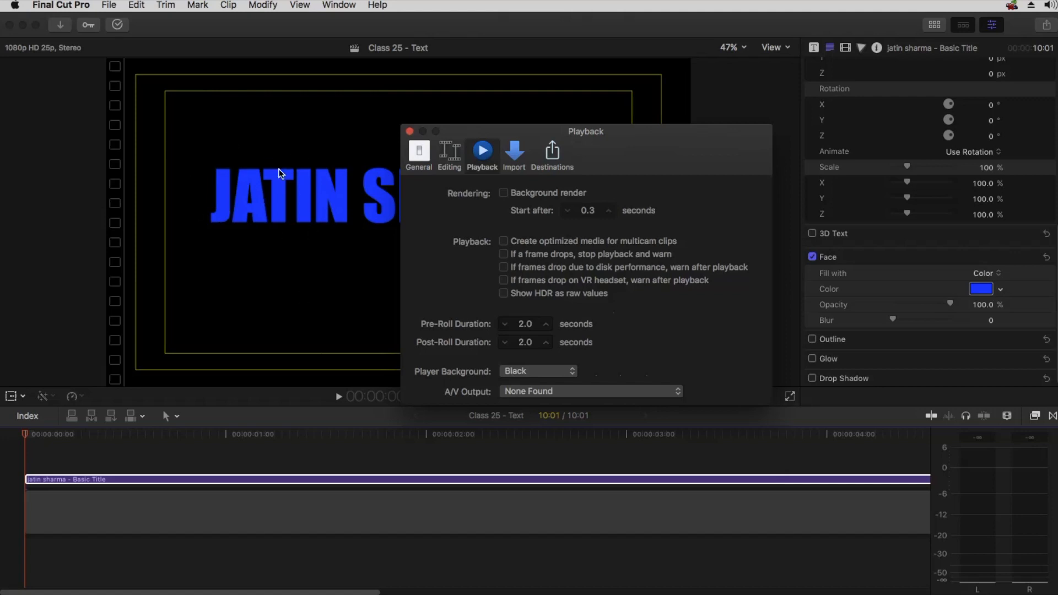
{"action": "left_click", "coordinate": [542, 372]}
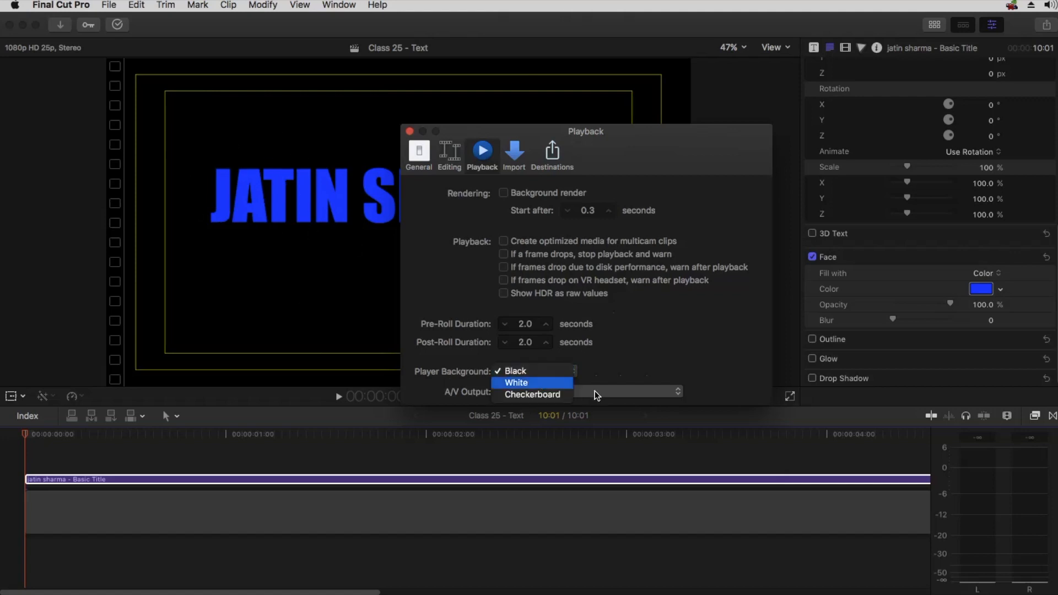
{"action": "left_click", "coordinate": [541, 384]}
{"action": "left_click", "coordinate": [409, 132]}
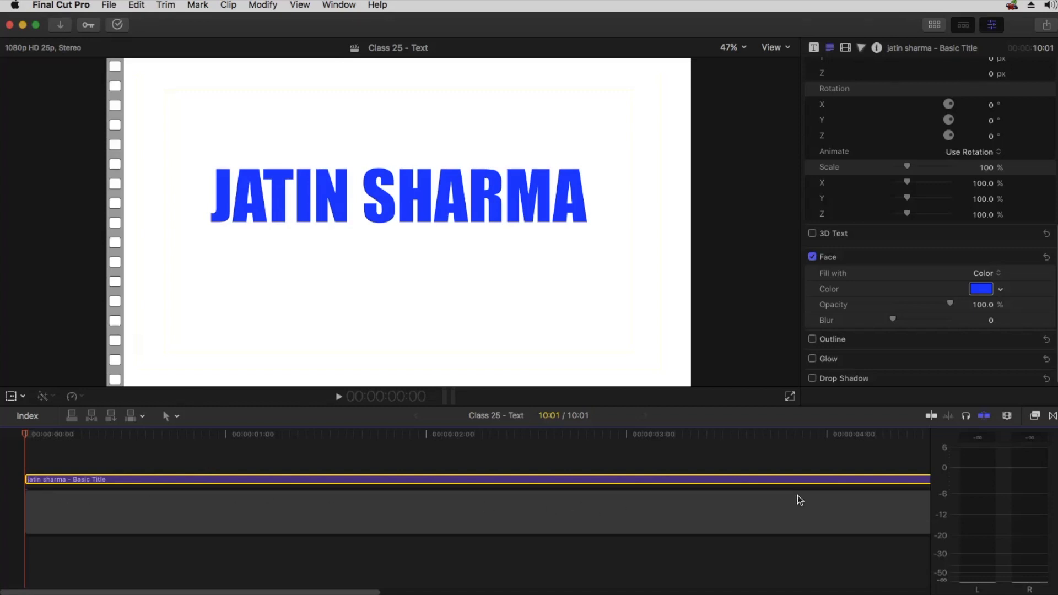
Enable the drop shadow on the title and review its settings
{"action": "left_click", "coordinate": [813, 378]}
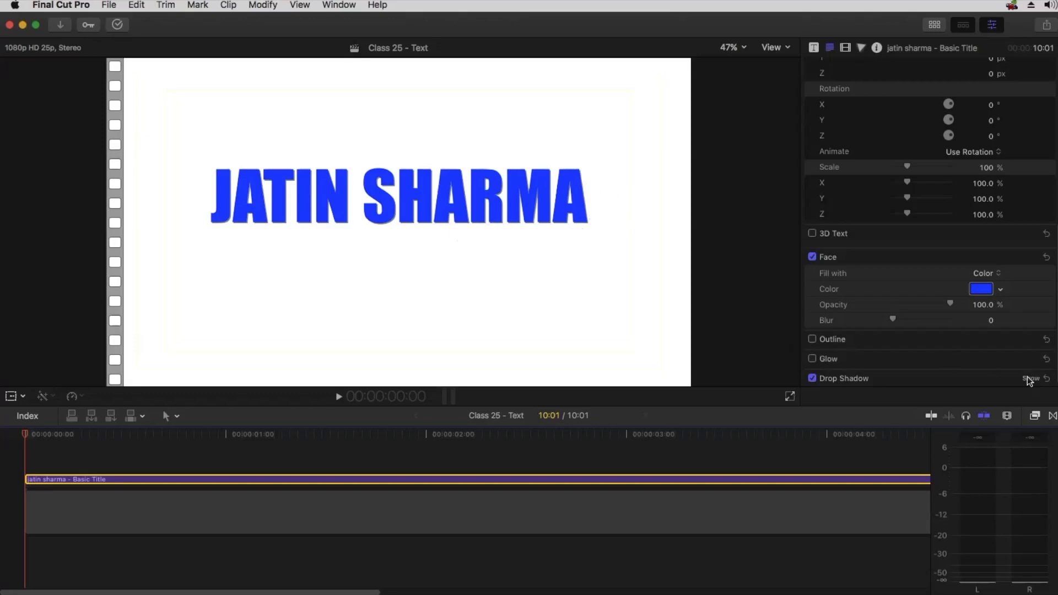
{"action": "scroll", "coordinate": [1006, 310], "scroll_direction": "down", "scroll_amount": 3}
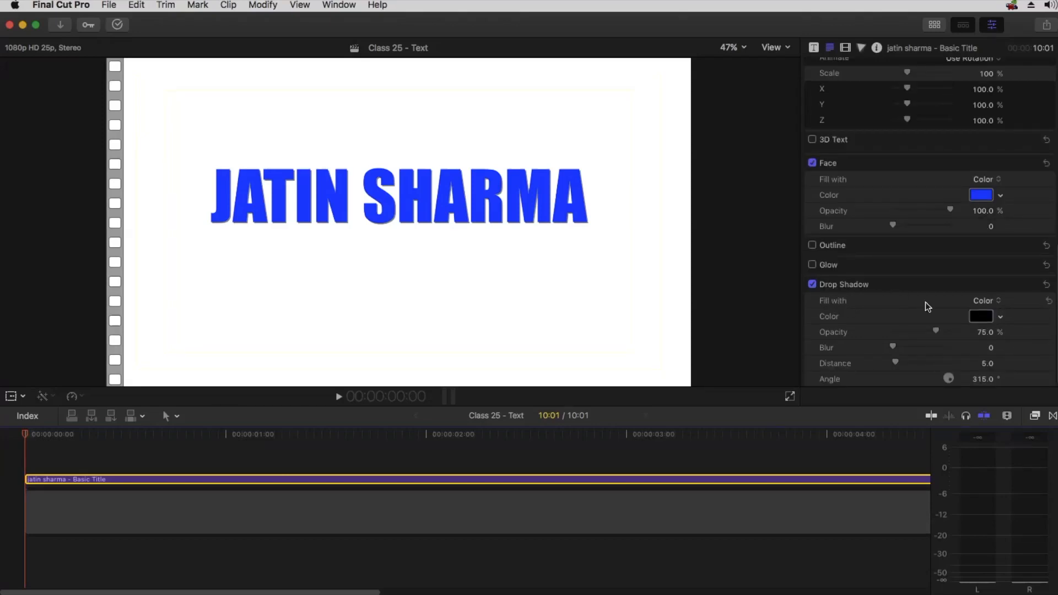
{"action": "left_click", "coordinate": [996, 302]}
{"action": "left_click", "coordinate": [990, 312]}
{"action": "left_click", "coordinate": [991, 314]}
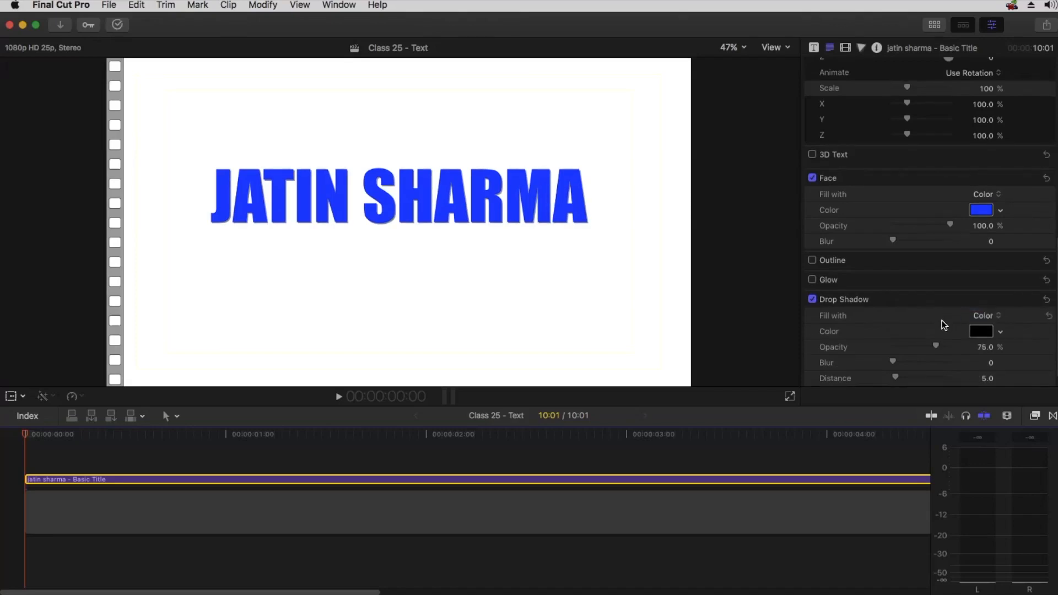
{"action": "scroll", "coordinate": [942, 324], "scroll_direction": "down", "scroll_amount": 1}
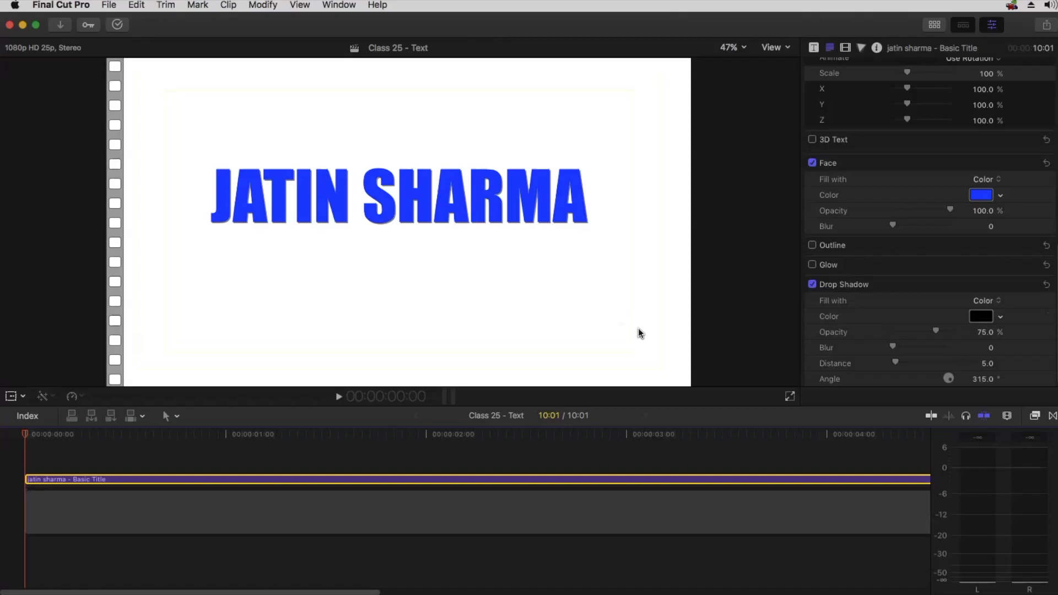
Set the drop shadow opacity to about 71.79% and its blur to about 4.36
{"action": "left_click_drag", "start_coordinate": [938, 331], "coordinate": [1011, 323]}
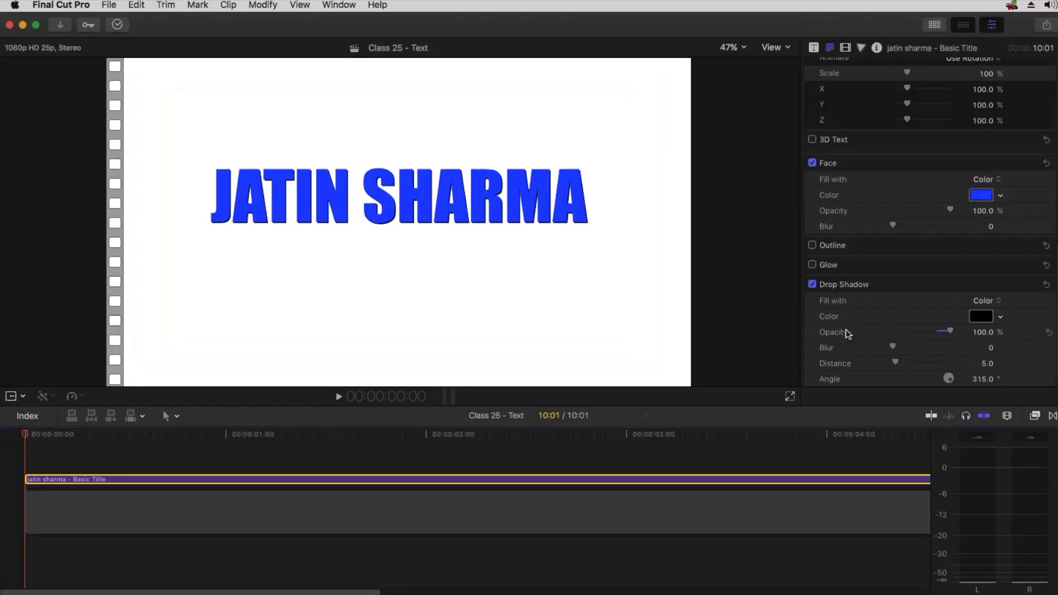
{"action": "left_click_drag", "start_coordinate": [893, 347], "coordinate": [915, 347]}
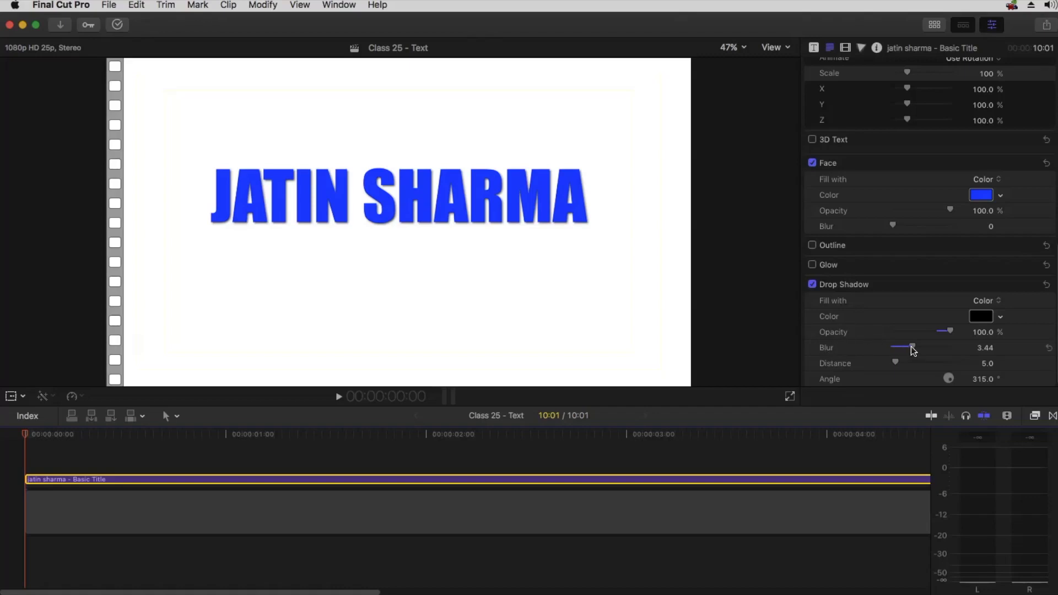
{"action": "left_click_drag", "start_coordinate": [914, 348], "coordinate": [933, 329]}
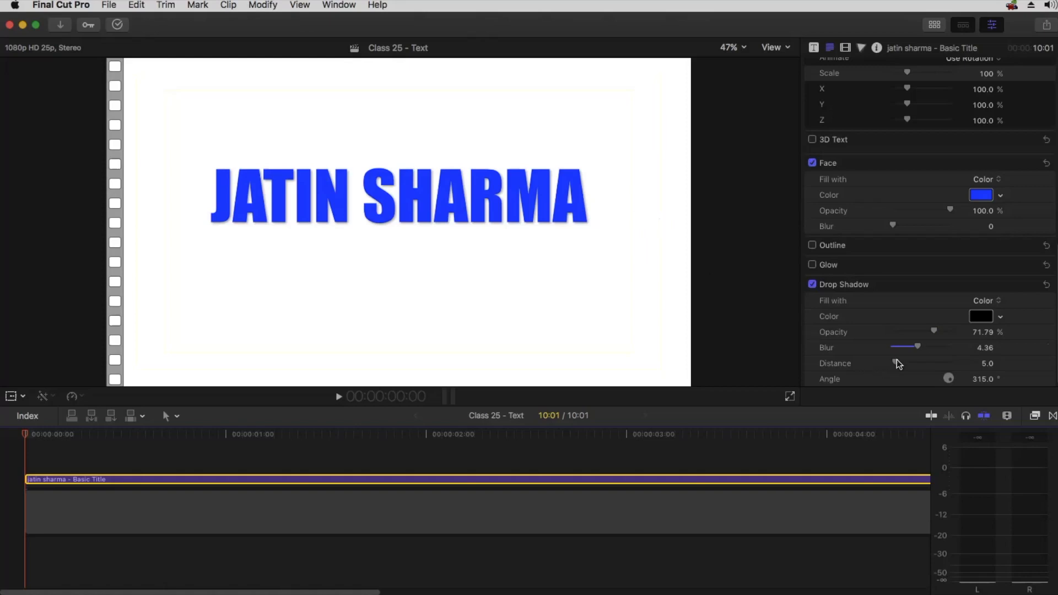
Set the drop shadow distance to 9
{"action": "left_click_drag", "start_coordinate": [908, 364], "coordinate": [910, 368]}
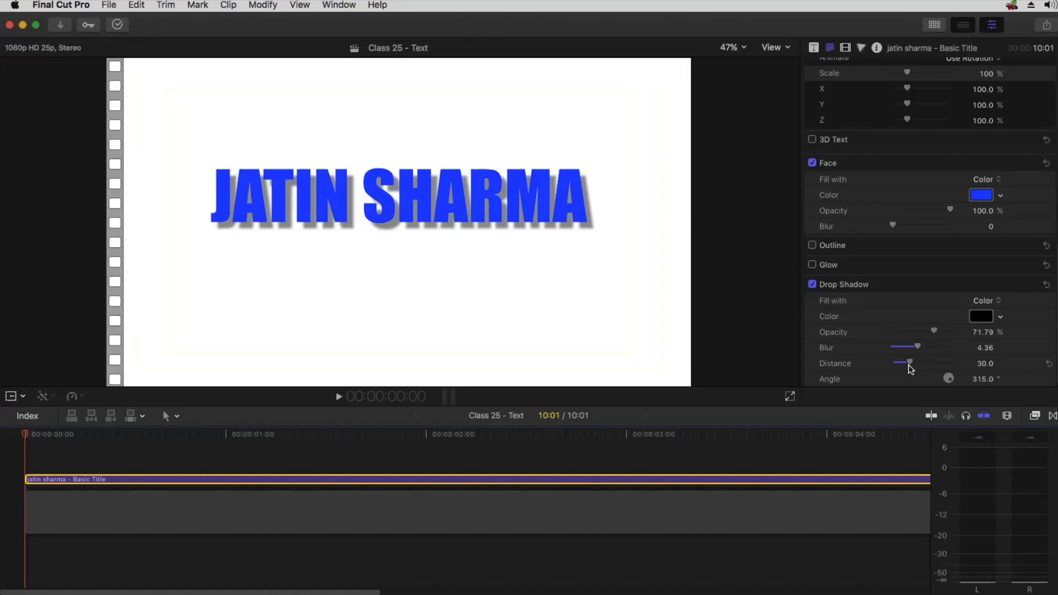
{"action": "left_click_drag", "start_coordinate": [911, 359], "coordinate": [978, 355]}
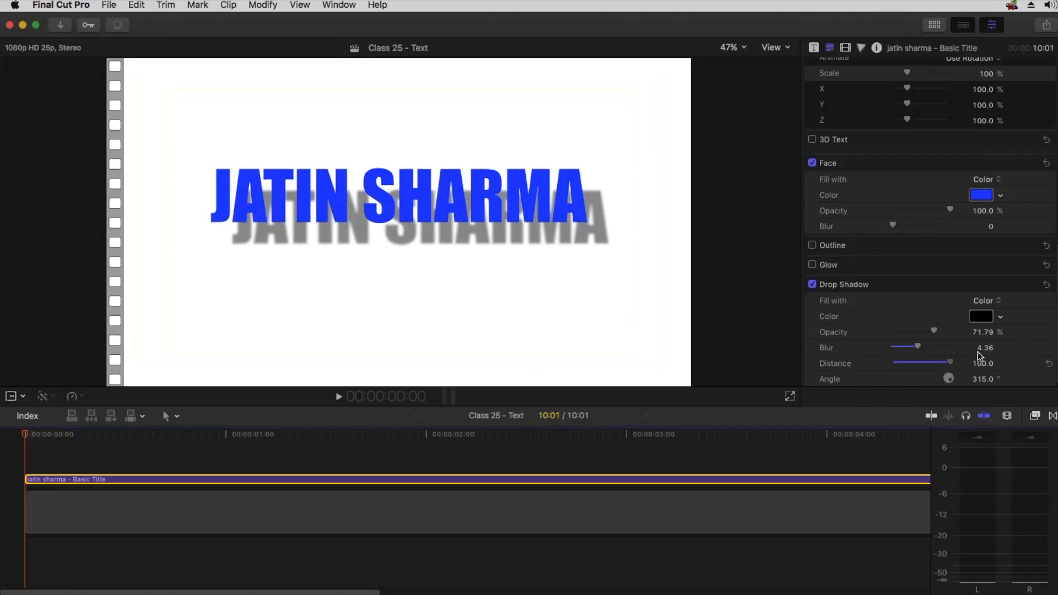
{"action": "left_click_drag", "start_coordinate": [947, 355], "coordinate": [900, 352]}
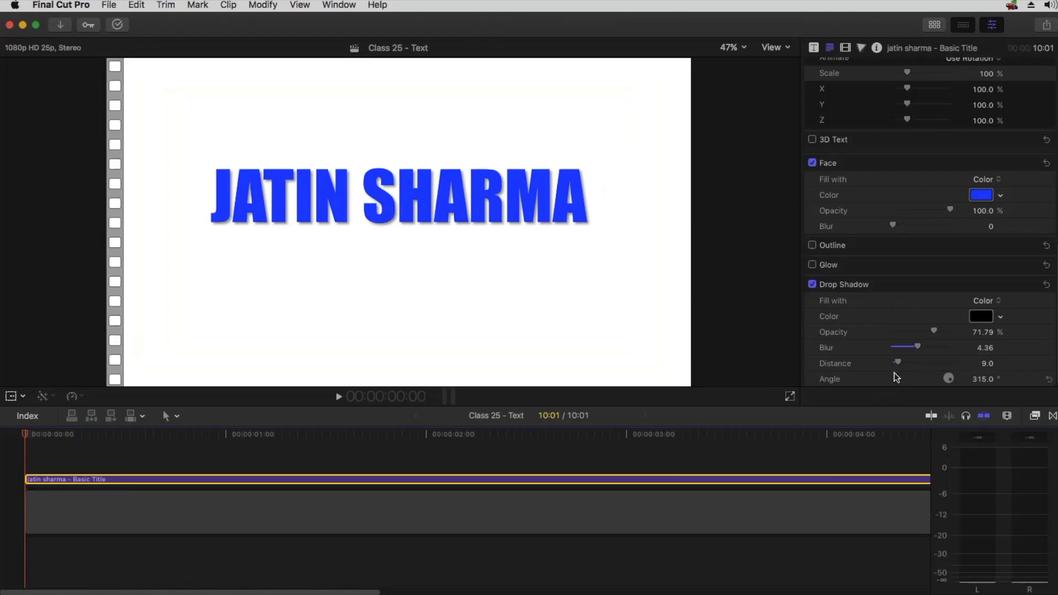
Set the drop shadow distance to 17 and its blur to 6
{"action": "left_click_drag", "start_coordinate": [900, 363], "coordinate": [904, 363]}
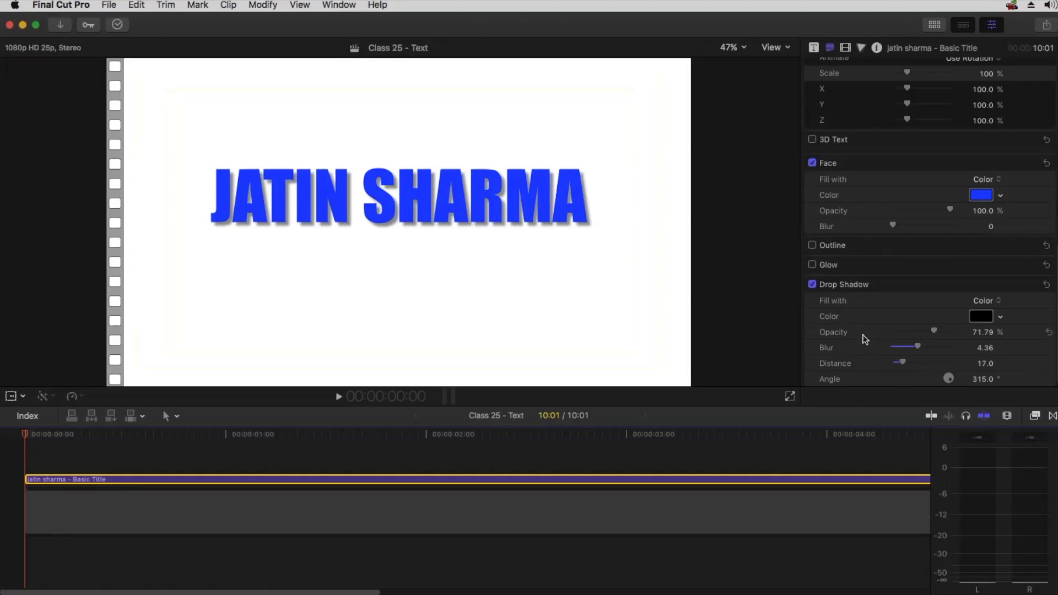
{"action": "left_click_drag", "start_coordinate": [918, 345], "coordinate": [987, 347]}
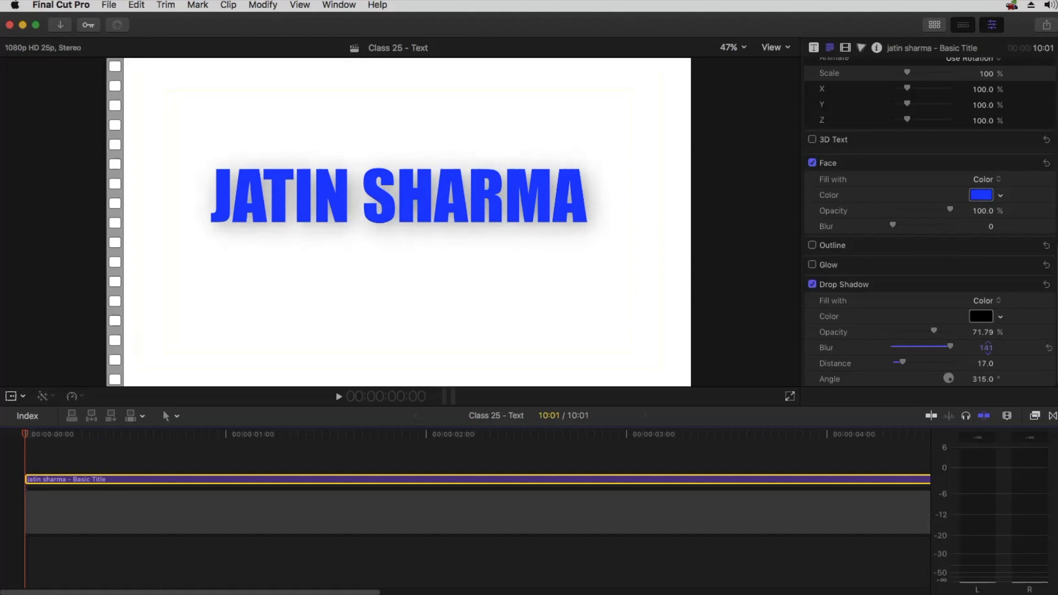
{"action": "left_click_drag", "start_coordinate": [987, 347], "coordinate": [988, 348]}
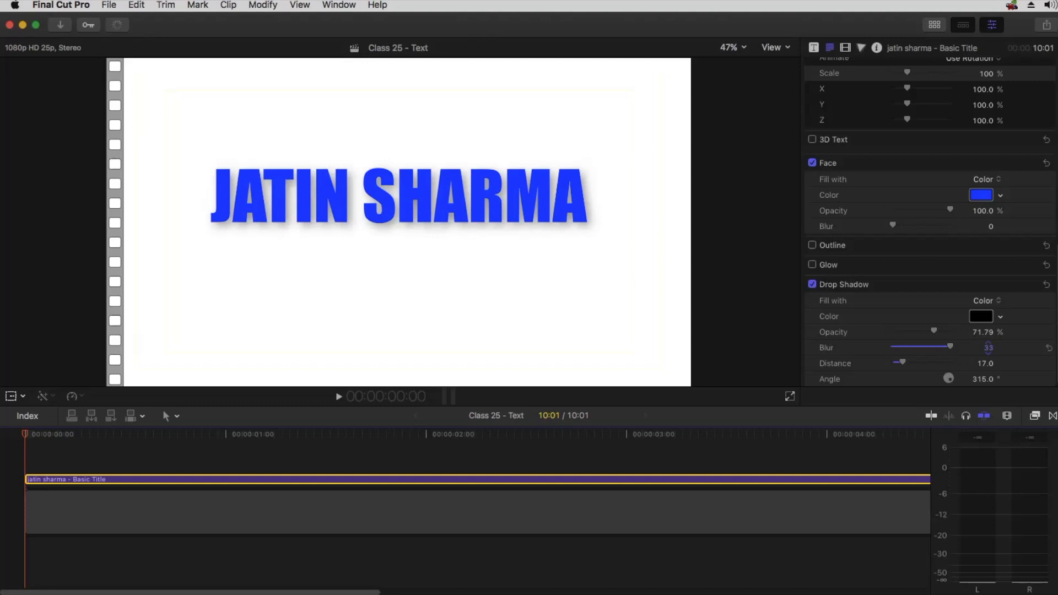
{"action": "left_click_drag", "start_coordinate": [989, 348], "coordinate": [990, 347]}
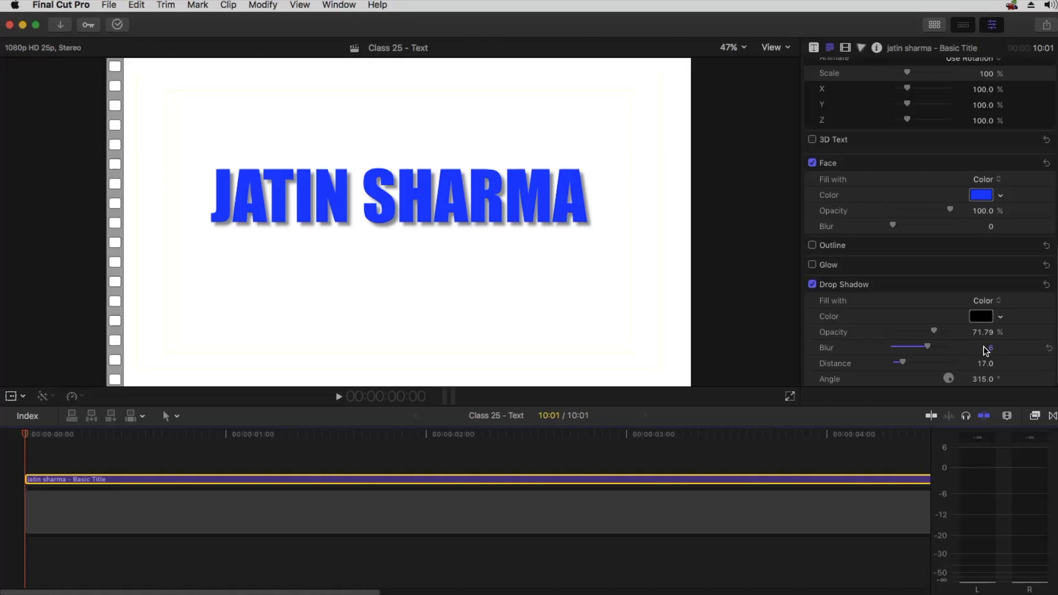
Adjust the drop shadow opacity to about 75.32%
{"action": "left_click_drag", "start_coordinate": [936, 329], "coordinate": [960, 324]}
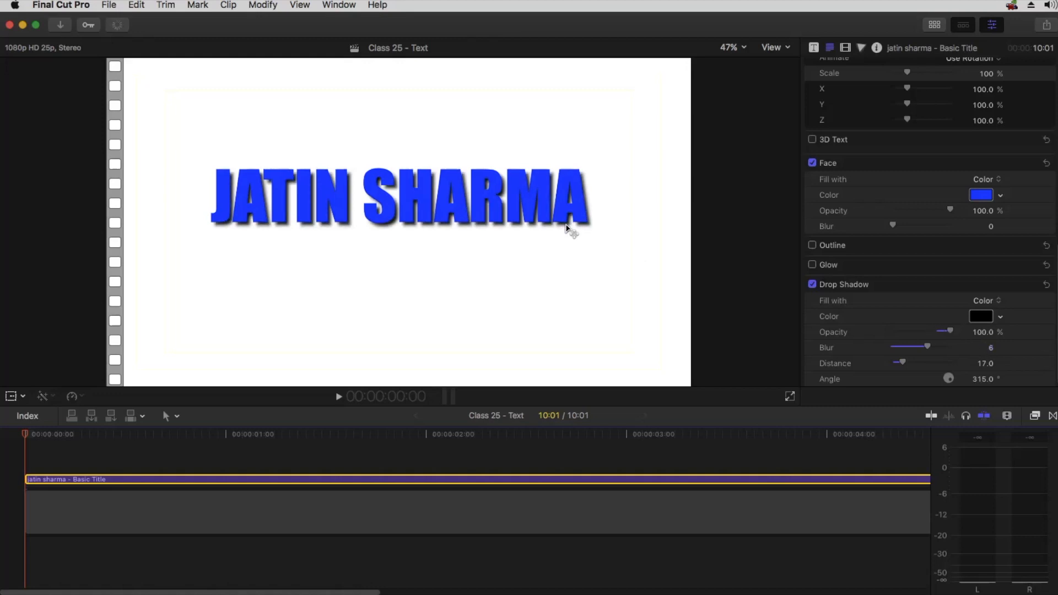
{"action": "mouse_move", "coordinate": [950, 333]}
{"action": "left_mouse_down"}
{"action": "mouse_move", "coordinate": [893, 323]}
{"action": "mouse_move", "coordinate": [935, 320]}
{"action": "left_mouse_up"}
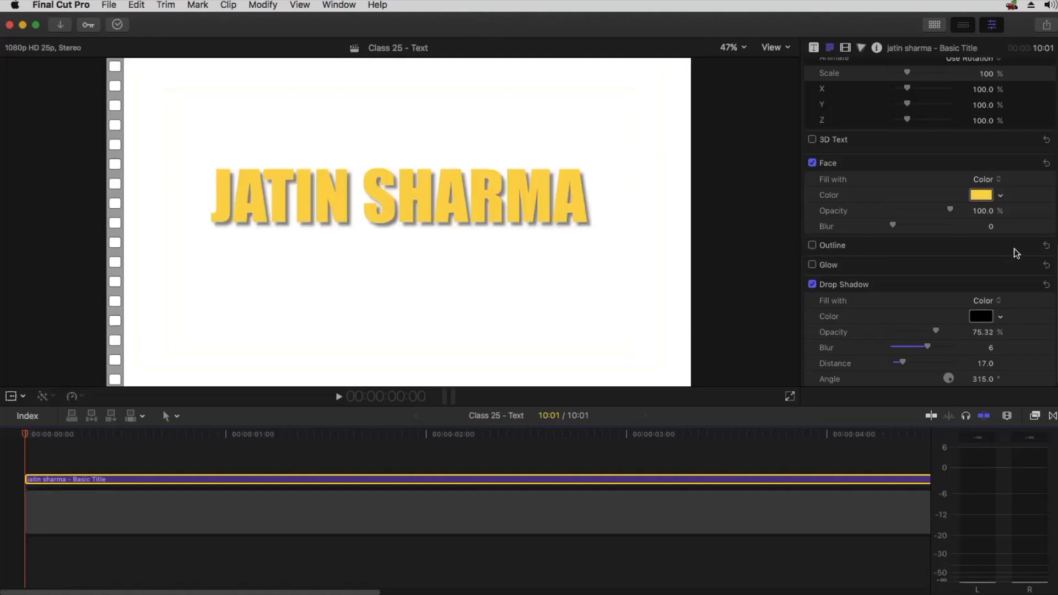
Enable the title outline and set its color to black
{"action": "left_click", "coordinate": [1026, 245]}
{"action": "left_click", "coordinate": [812, 245]}
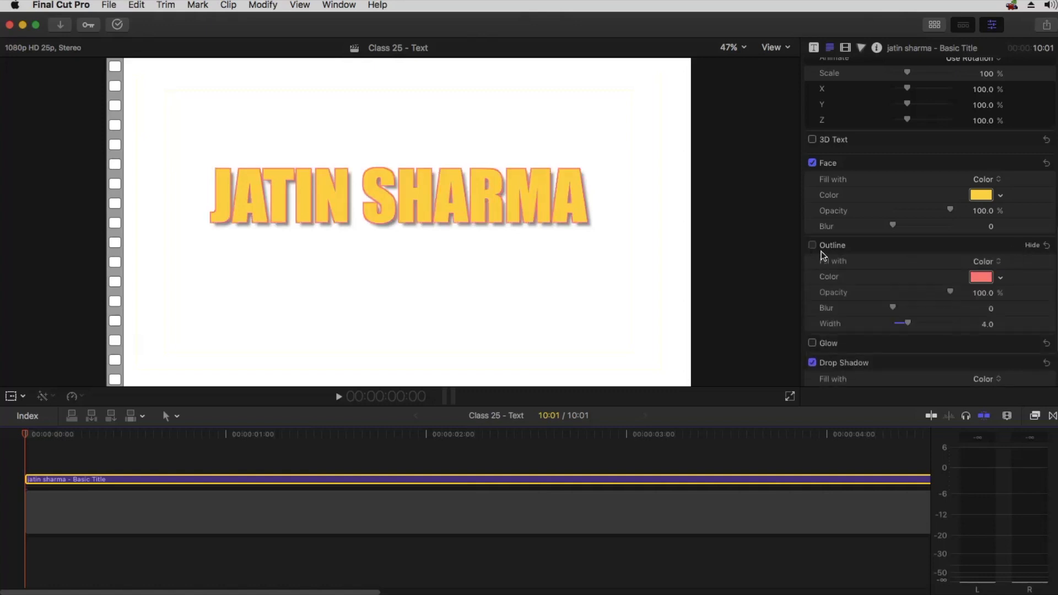
{"action": "left_click", "coordinate": [981, 276]}
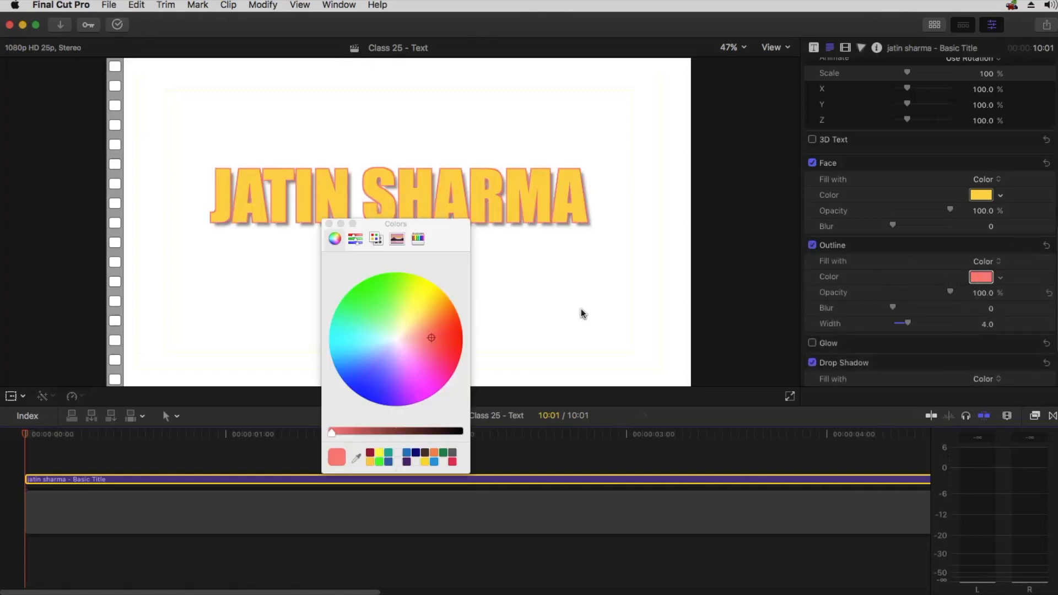
{"action": "left_click_drag", "start_coordinate": [450, 431], "coordinate": [479, 435]}
{"action": "left_click", "coordinate": [329, 224]}
Set the outline width to 3 and collapse the outline settings
{"action": "left_click_drag", "start_coordinate": [908, 322], "coordinate": [904, 323]}
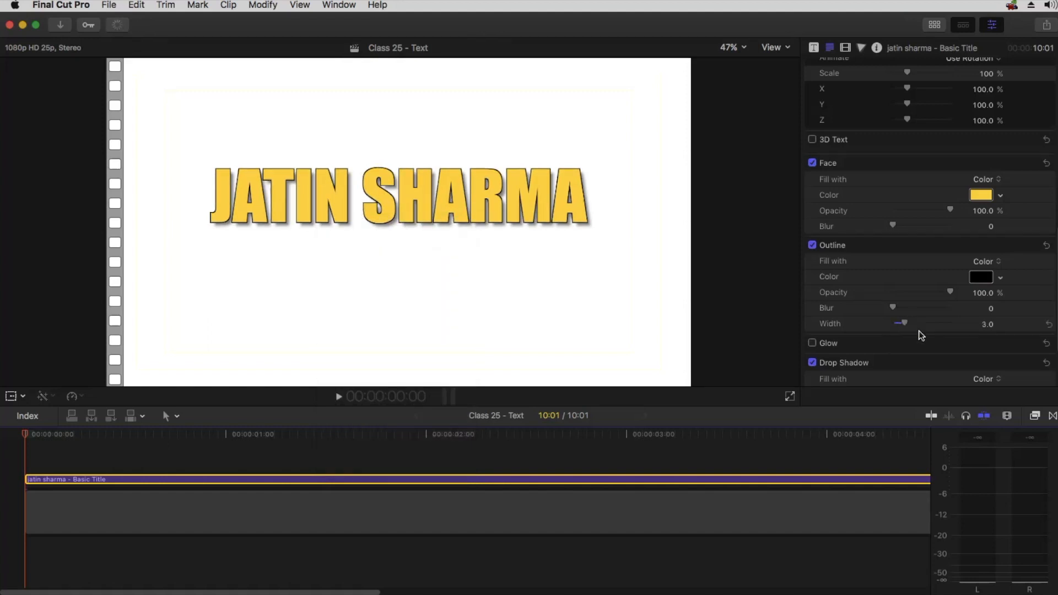
{"action": "left_click", "coordinate": [1029, 245]}
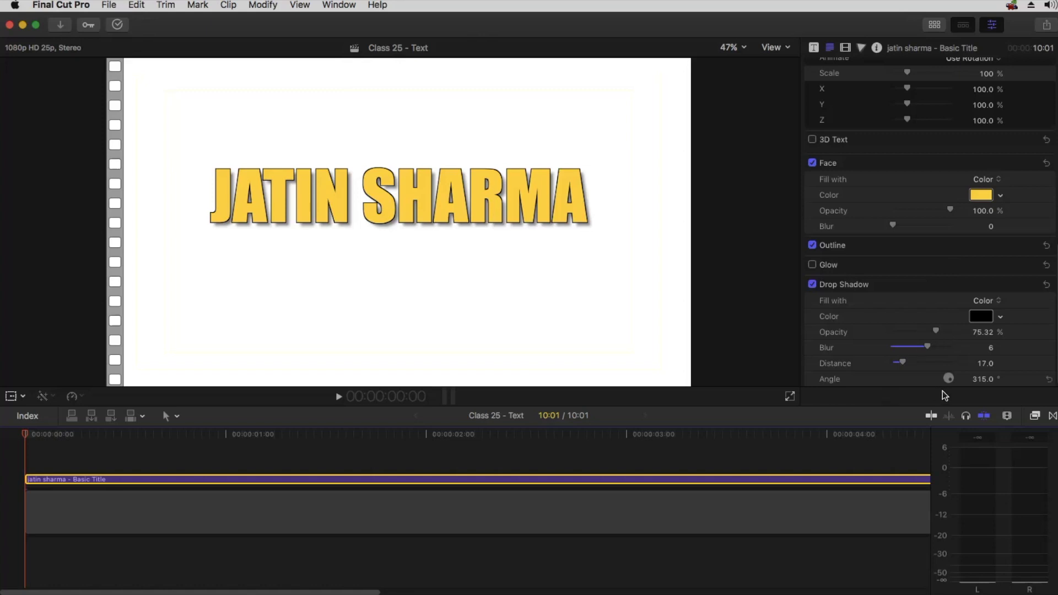
Rotate the drop shadow angle to about 930.4°
{"action": "mouse_move", "coordinate": [950, 379]}
{"action": "left_mouse_down"}
{"action": "mouse_move", "coordinate": [936, 356]}
{"action": "mouse_move", "coordinate": [931, 372]}
{"action": "mouse_move", "coordinate": [949, 374]}
{"action": "mouse_move", "coordinate": [936, 371]}
{"action": "mouse_move", "coordinate": [930, 386]}
{"action": "left_mouse_up"}
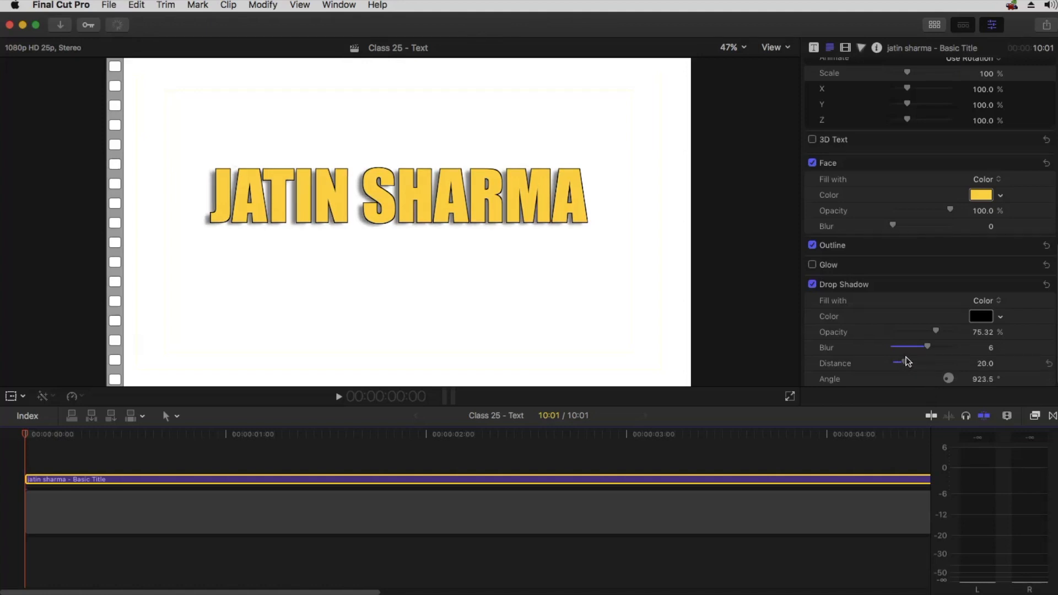
{"action": "left_click_drag", "start_coordinate": [977, 378], "coordinate": [983, 378]}
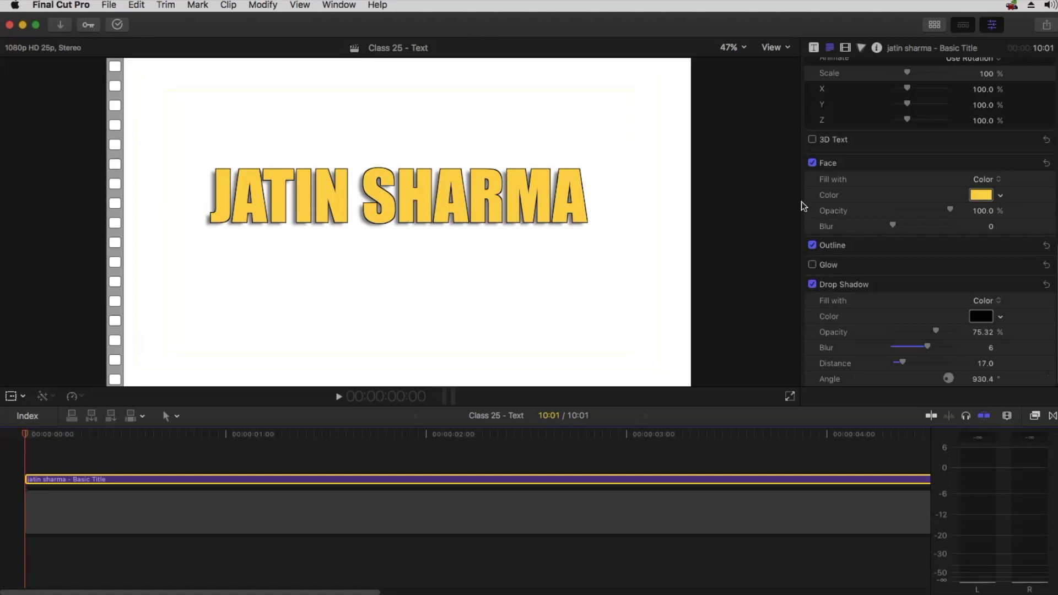
Switch the face fill to Gradient and set the gradient angle to about -155.8°
{"action": "left_click", "coordinate": [982, 181]}
{"action": "left_click", "coordinate": [985, 189]}
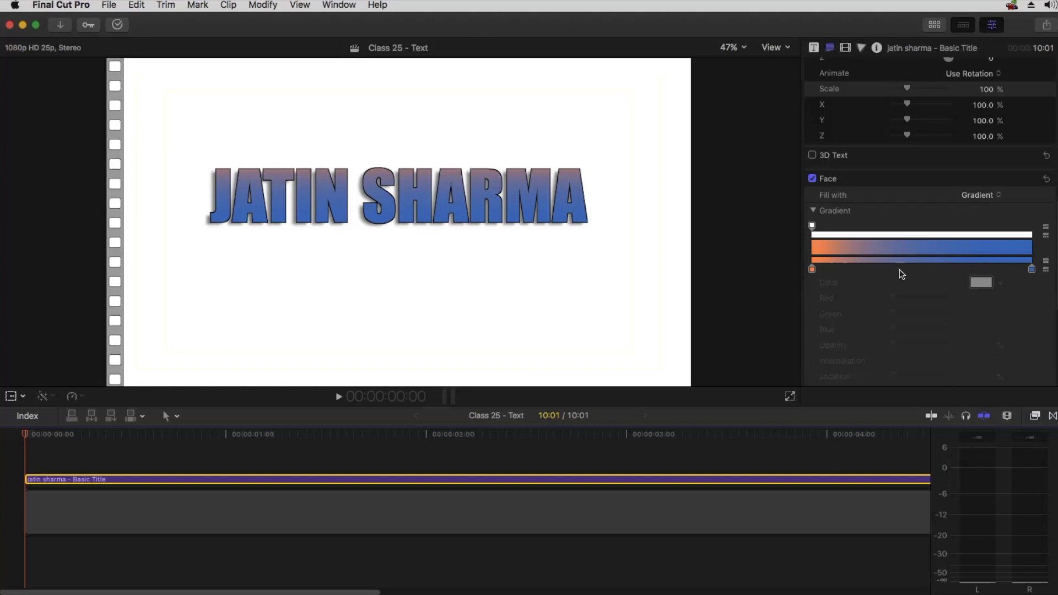
{"action": "scroll", "coordinate": [898, 274], "scroll_direction": "down", "scroll_amount": 4}
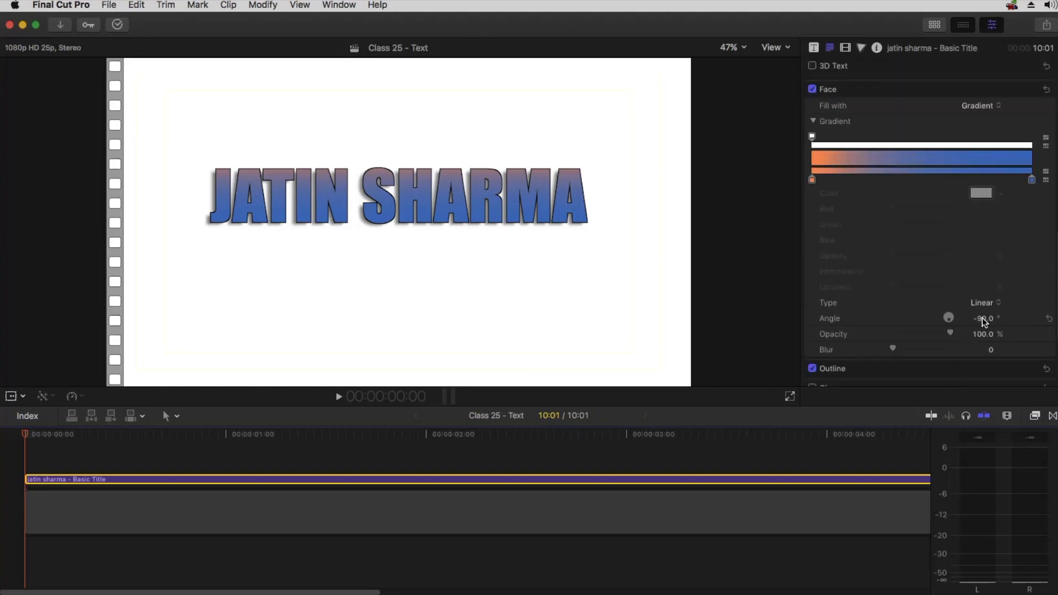
{"action": "mouse_move", "coordinate": [985, 322]}
{"action": "left_mouse_down"}
{"action": "mouse_move", "coordinate": [1033, 322]}
{"action": "mouse_move", "coordinate": [985, 319]}
{"action": "left_mouse_up"}
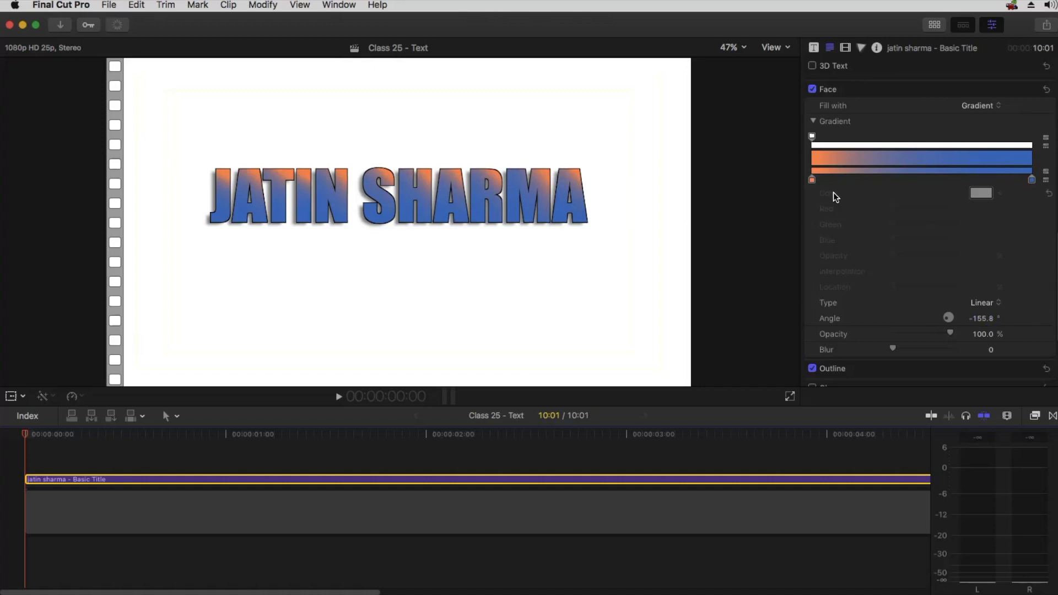
Set the gradient's start stop to yellow and its end stop to a darker gold
{"action": "left_click", "coordinate": [812, 180]}
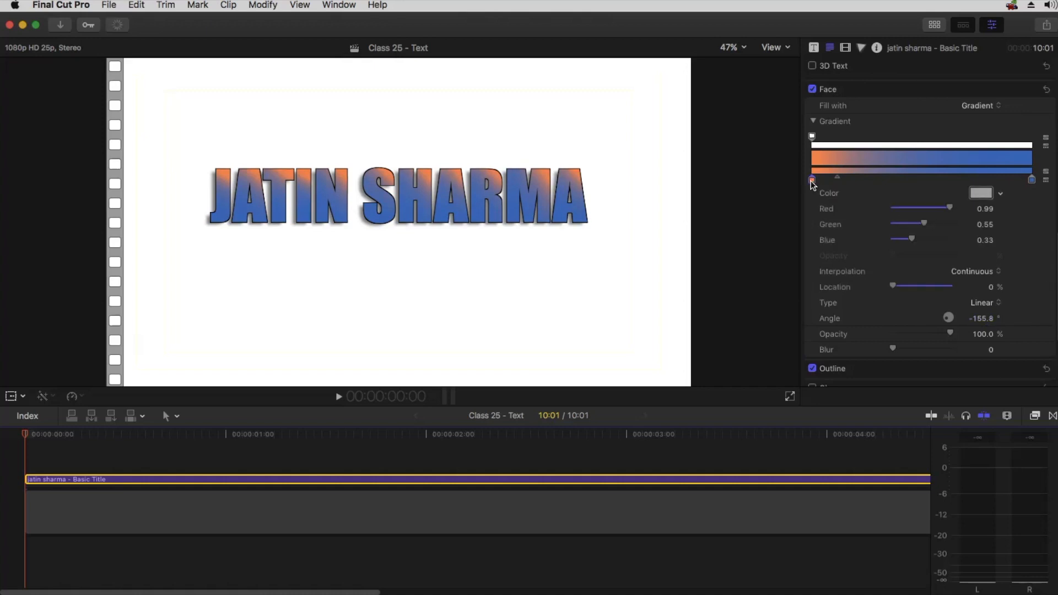
{"action": "left_click", "coordinate": [983, 193]}
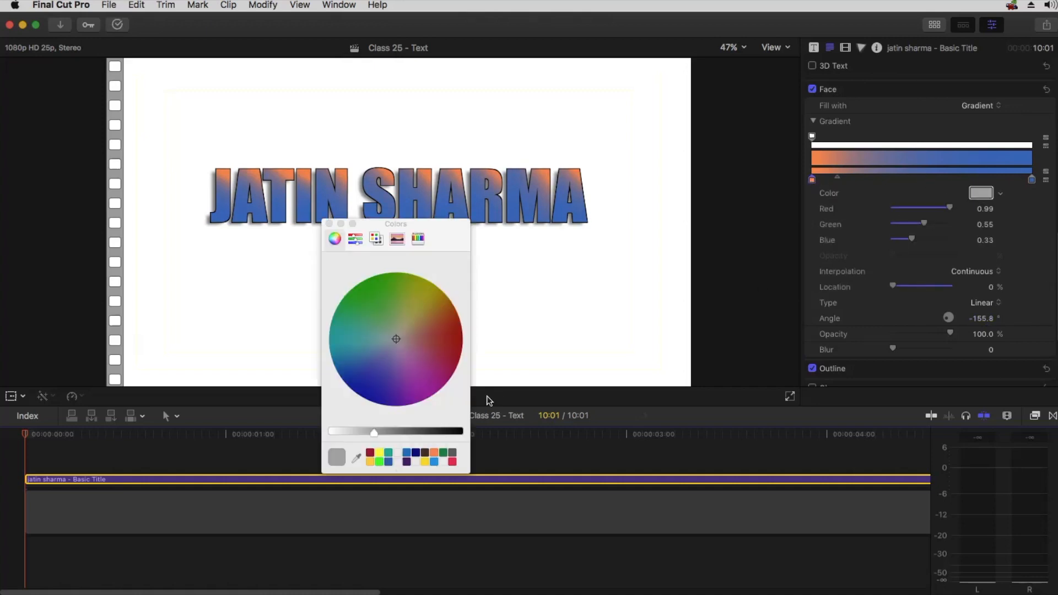
{"action": "left_click", "coordinate": [371, 461]}
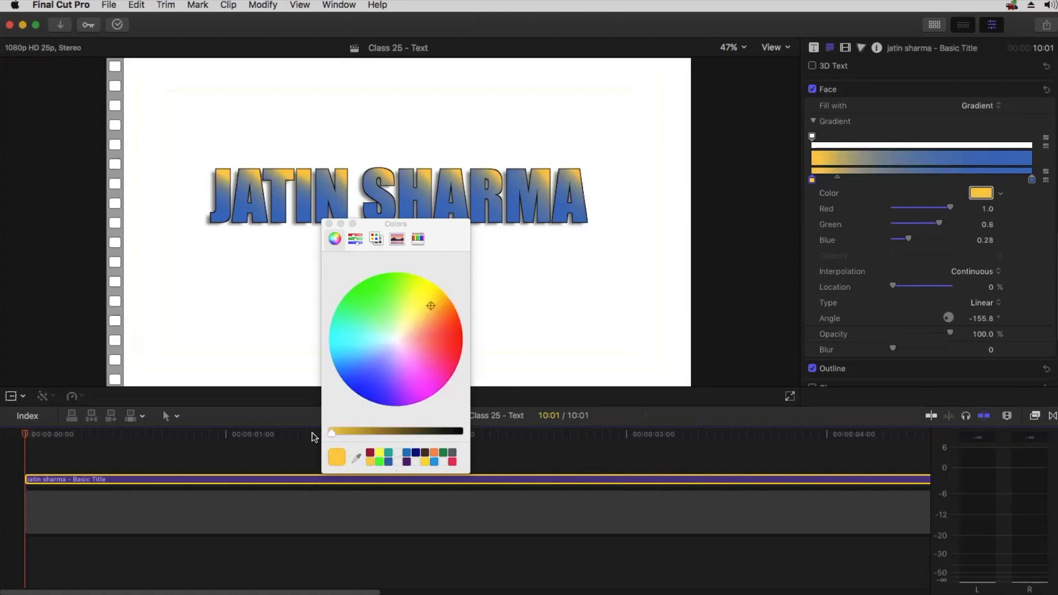
{"action": "left_click", "coordinate": [1032, 179]}
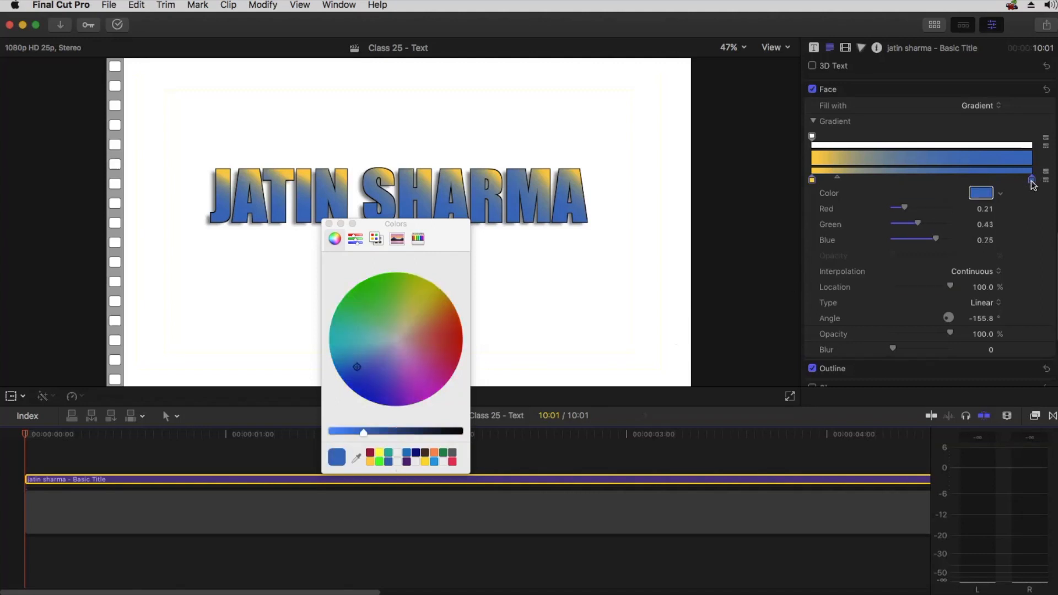
{"action": "left_click", "coordinate": [371, 462]}
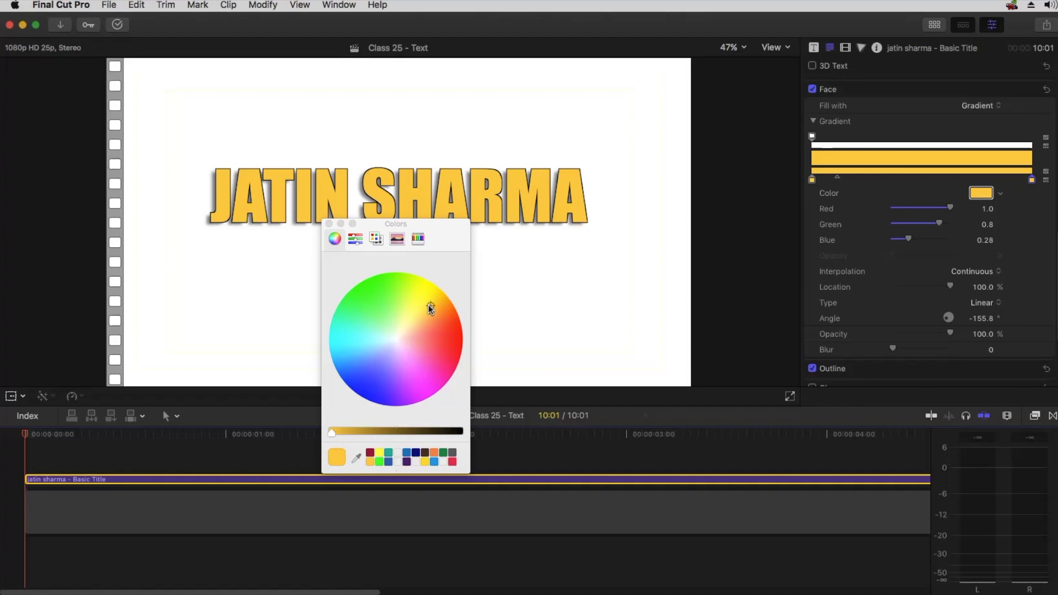
{"action": "mouse_move", "coordinate": [361, 435]}
{"action": "left_mouse_down"}
{"action": "mouse_move", "coordinate": [375, 428]}
{"action": "mouse_move", "coordinate": [351, 432]}
{"action": "mouse_move", "coordinate": [364, 434]}
{"action": "left_mouse_up"}
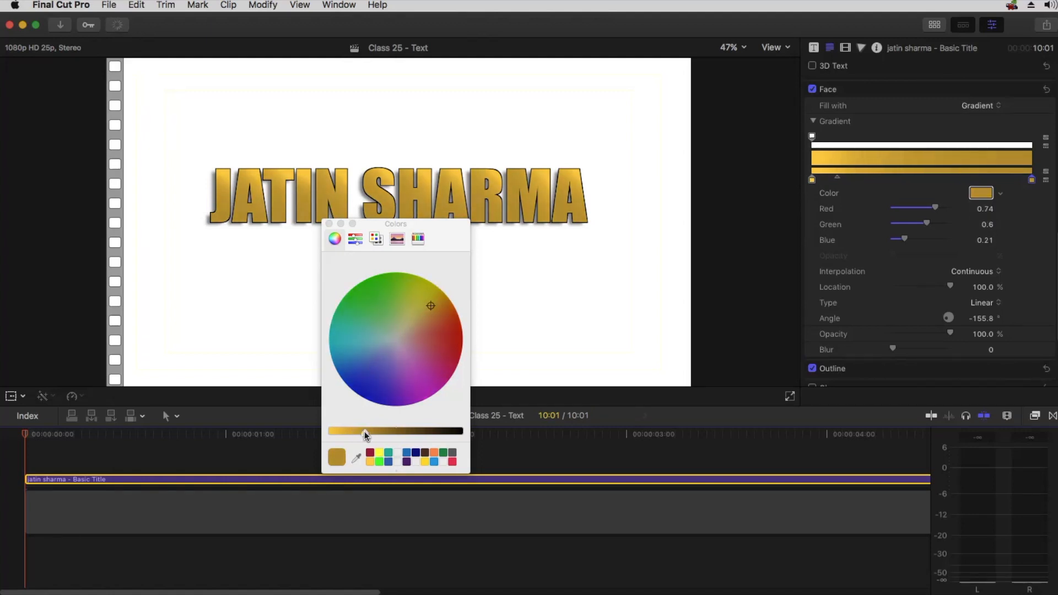
{"action": "left_click", "coordinate": [329, 224]}
Shift the gradient midpoint and add a yellow color stop near the middle of the gradient
{"action": "mouse_move", "coordinate": [838, 176]}
{"action": "left_mouse_down"}
{"action": "mouse_move", "coordinate": [918, 177]}
{"action": "mouse_move", "coordinate": [892, 177]}
{"action": "left_mouse_up"}
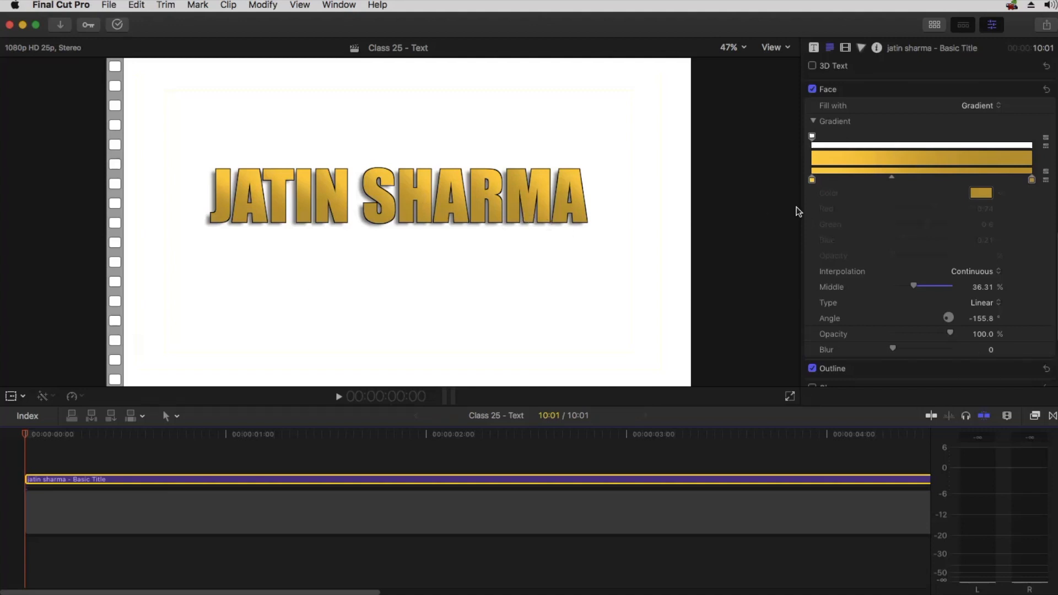
{"action": "left_click_drag", "start_coordinate": [812, 179], "coordinate": [886, 180]}
{"action": "left_click", "coordinate": [817, 179]}
{"action": "left_click_drag", "start_coordinate": [818, 179], "coordinate": [812, 179]}
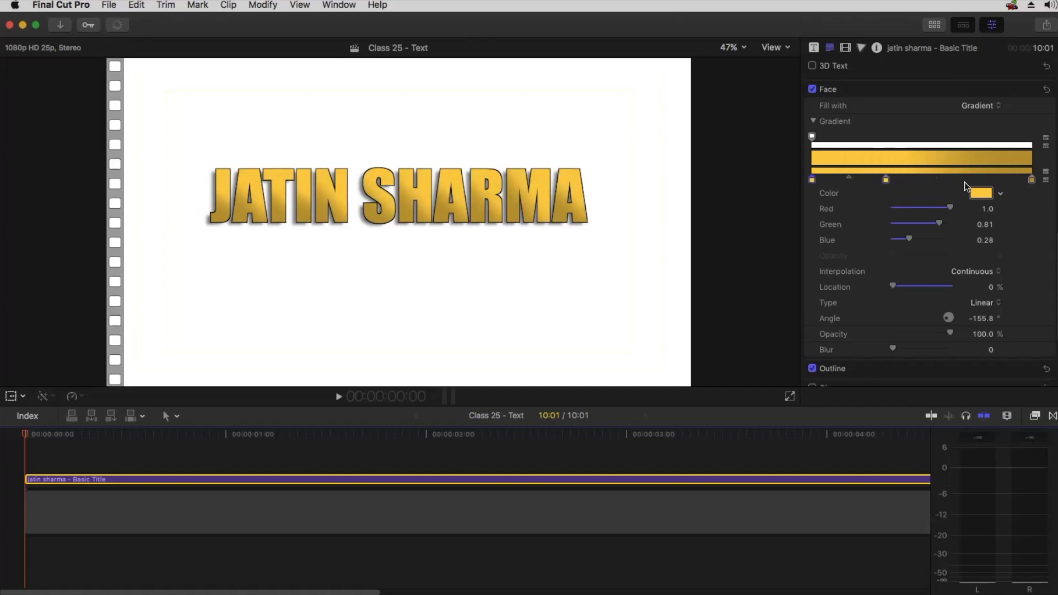
Save the end stop's dark gold as a color swatch and apply it to the gradient's start stop
{"action": "left_click", "coordinate": [1031, 179]}
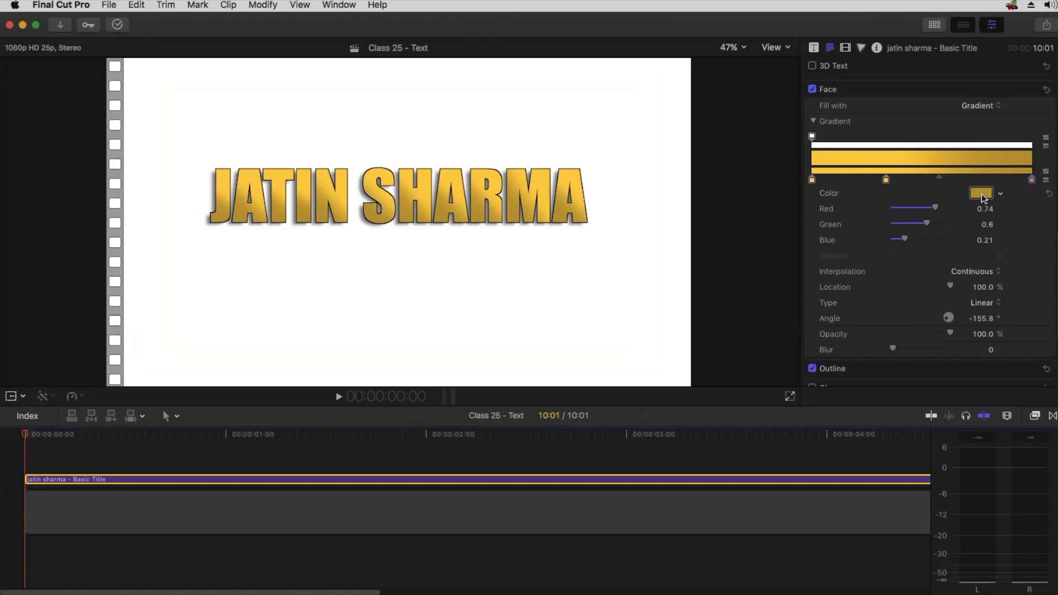
{"action": "left_click", "coordinate": [982, 197]}
{"action": "left_click_drag", "start_coordinate": [343, 461], "coordinate": [398, 461]}
{"action": "left_click", "coordinate": [329, 224]}
{"action": "left_click", "coordinate": [811, 180]}
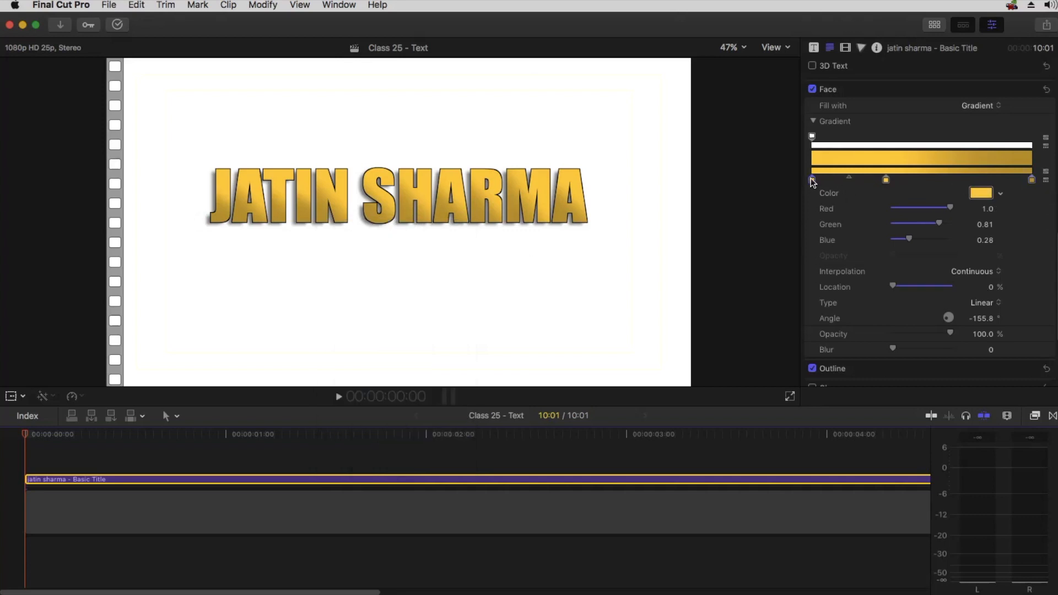
{"action": "left_click", "coordinate": [979, 194]}
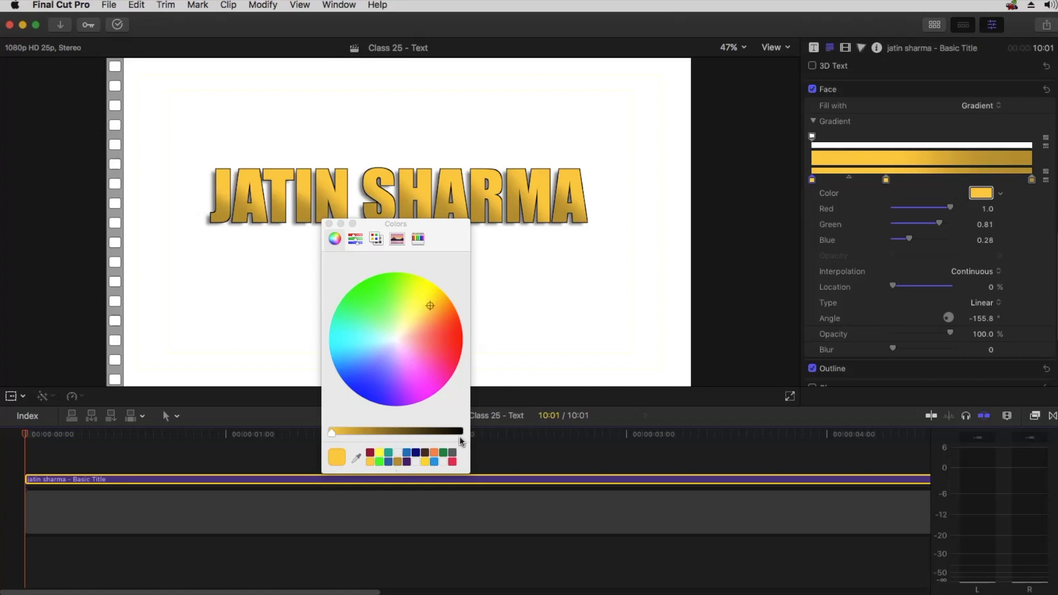
{"action": "left_click", "coordinate": [398, 462]}
{"action": "left_click", "coordinate": [329, 224]}
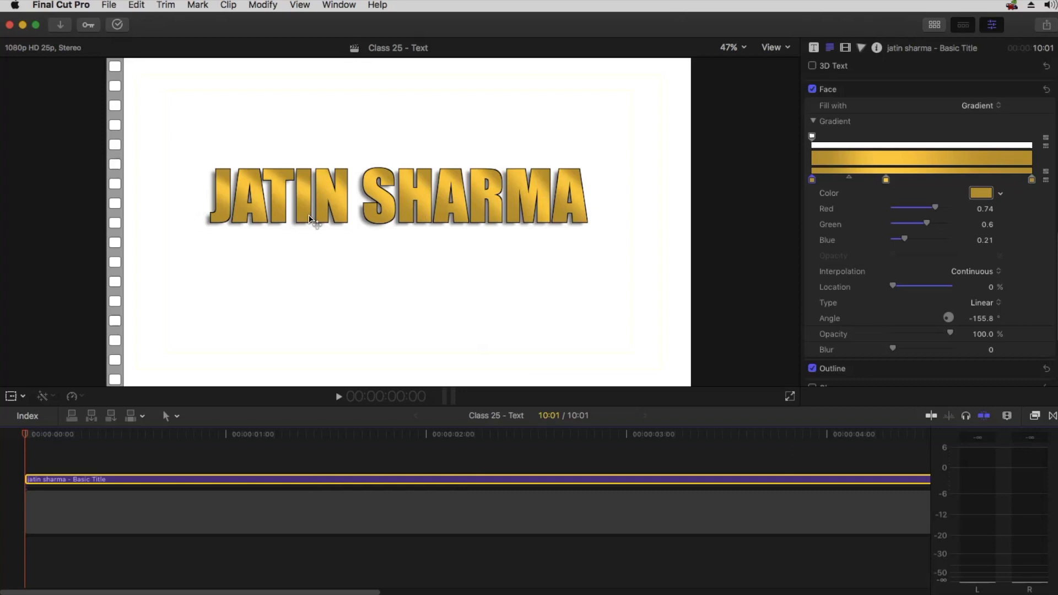
Move the middle color stop to about 48.36% and set the gradient midpoint to 16.7%
{"action": "mouse_move", "coordinate": [889, 179]}
{"action": "left_mouse_down"}
{"action": "mouse_move", "coordinate": [919, 181]}
{"action": "mouse_move", "coordinate": [874, 177]}
{"action": "mouse_move", "coordinate": [889, 175]}
{"action": "left_mouse_up"}
{"action": "left_click", "coordinate": [918, 180]}
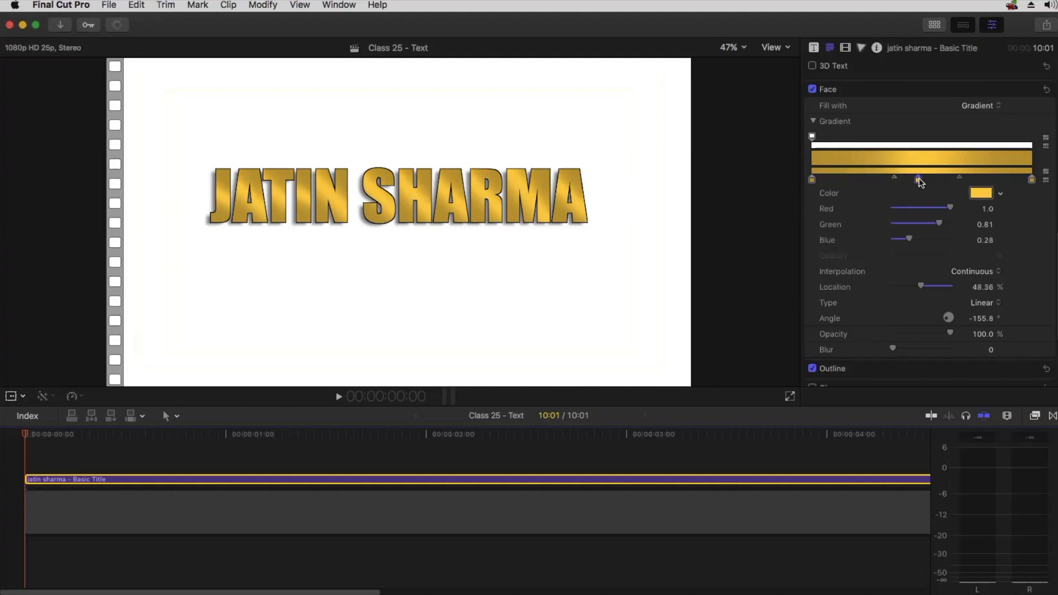
{"action": "left_click_drag", "start_coordinate": [958, 177], "coordinate": [935, 176]}
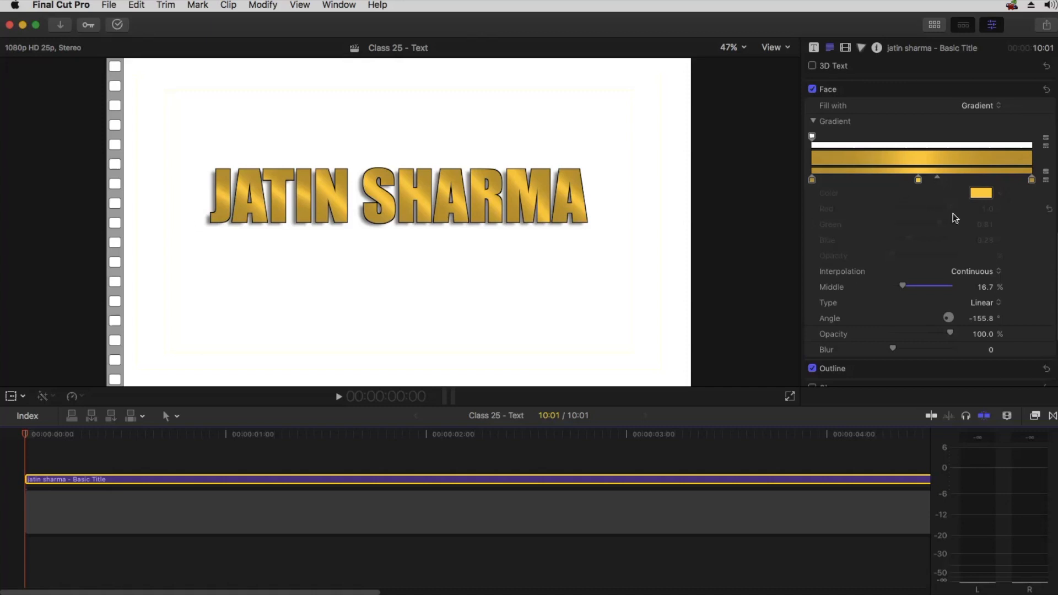
Turn off the drop shadow and the outline on the title
{"action": "scroll", "coordinate": [915, 276], "scroll_direction": "down", "scroll_amount": 5}
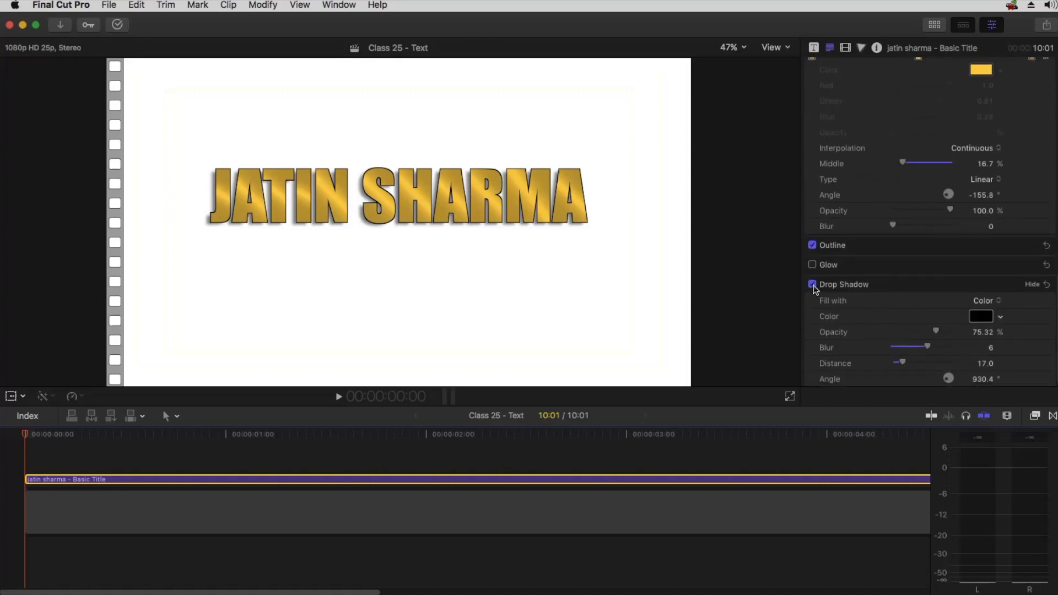
{"action": "left_click", "coordinate": [813, 285]}
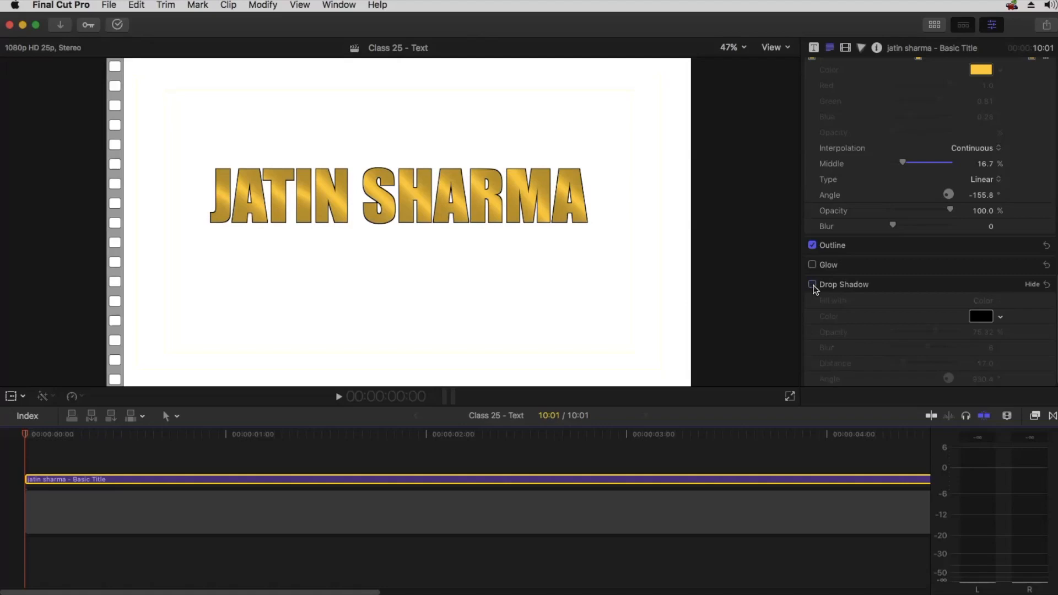
{"action": "left_click", "coordinate": [813, 245]}
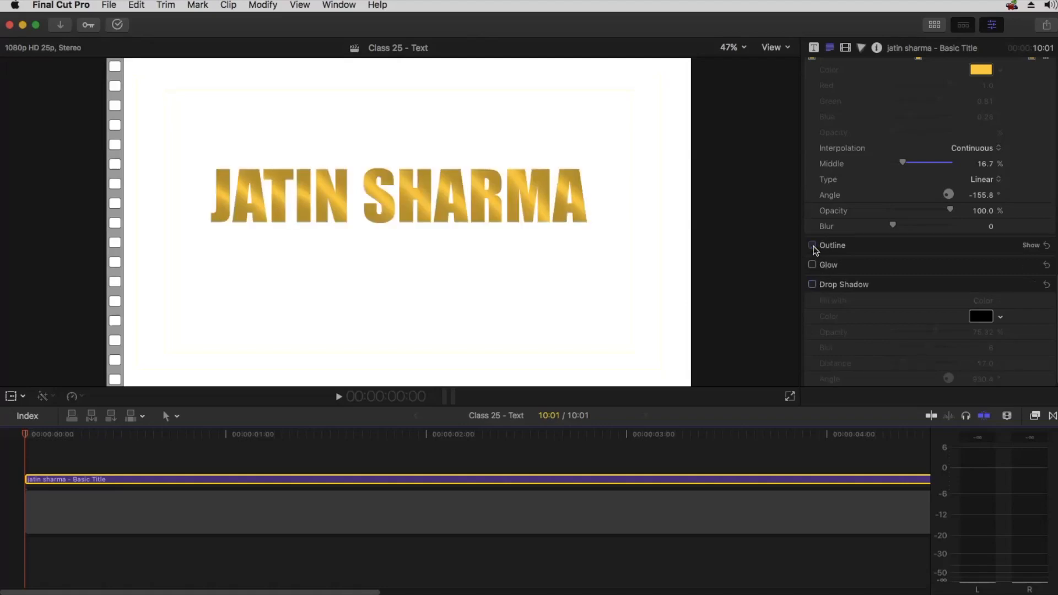
Set the Player Background preference to Black in the Playback preferences
{"action": "left_click", "coordinate": [52, 5]}
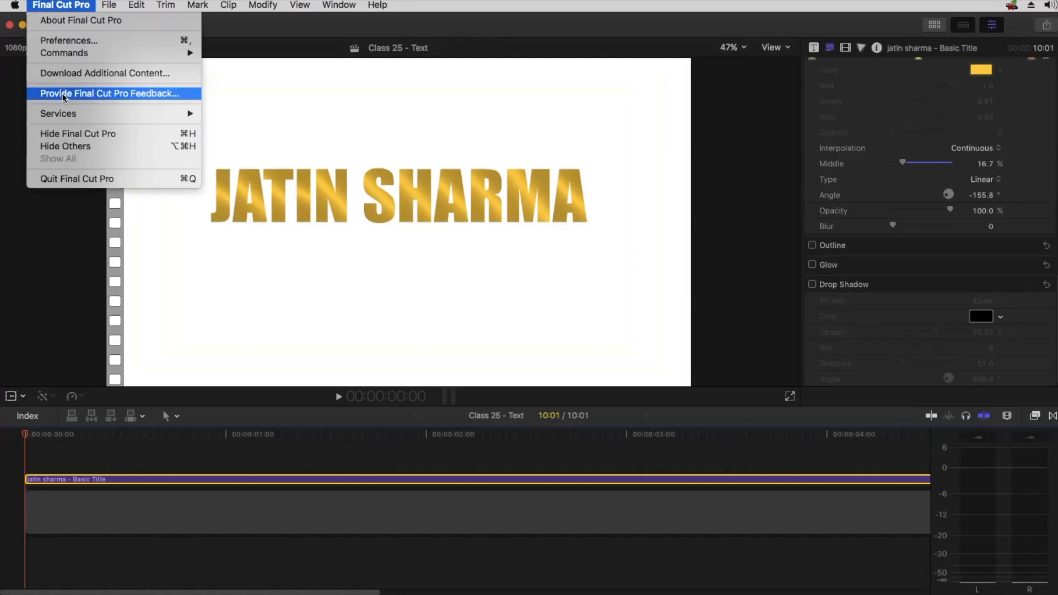
{"action": "left_click", "coordinate": [71, 41]}
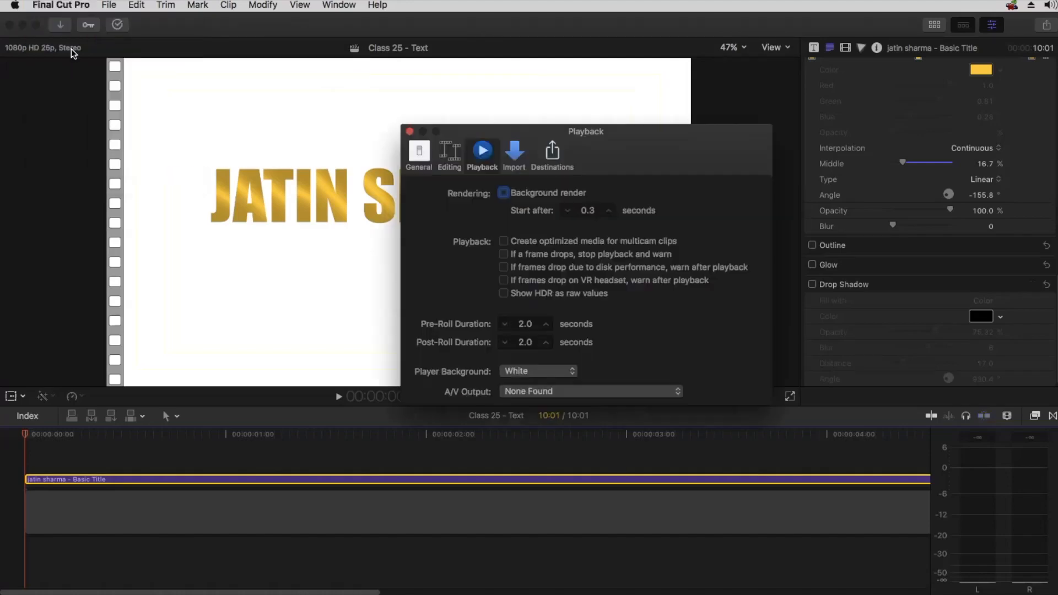
{"action": "left_click", "coordinate": [542, 371]}
{"action": "left_click", "coordinate": [543, 360]}
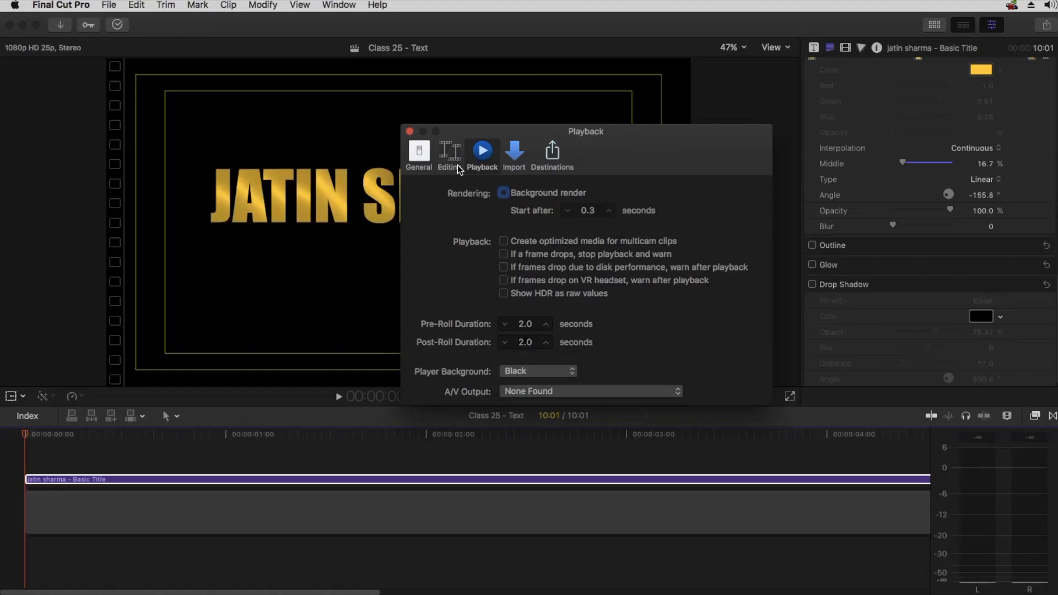
Close the Playback preferences window and collapse the title's Face settings section in the inspector
{"action": "left_click", "coordinate": [410, 132]}
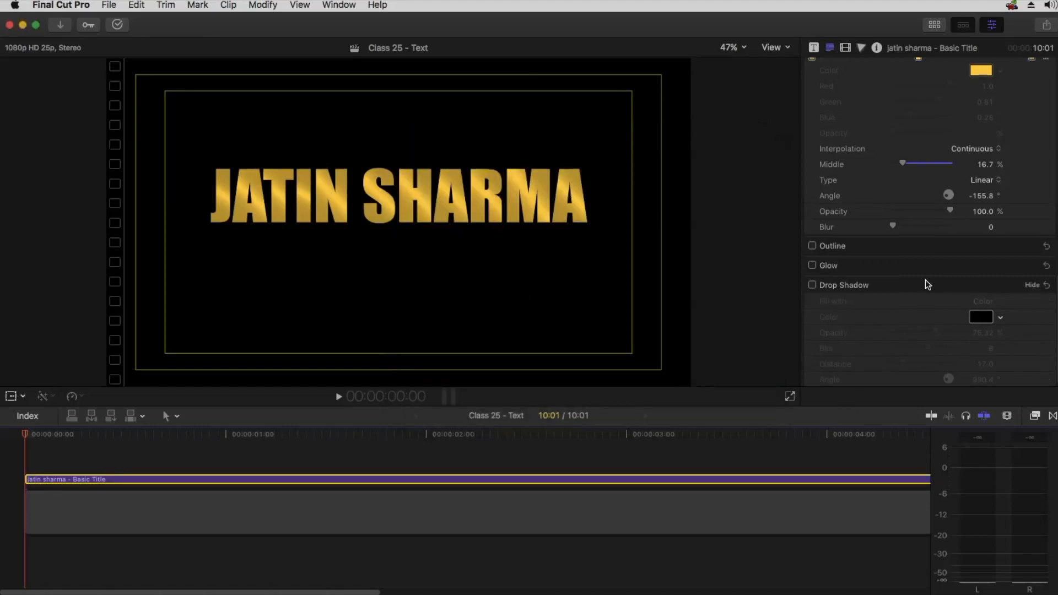
{"action": "scroll", "coordinate": [925, 279], "scroll_direction": "up", "scroll_amount": 4}
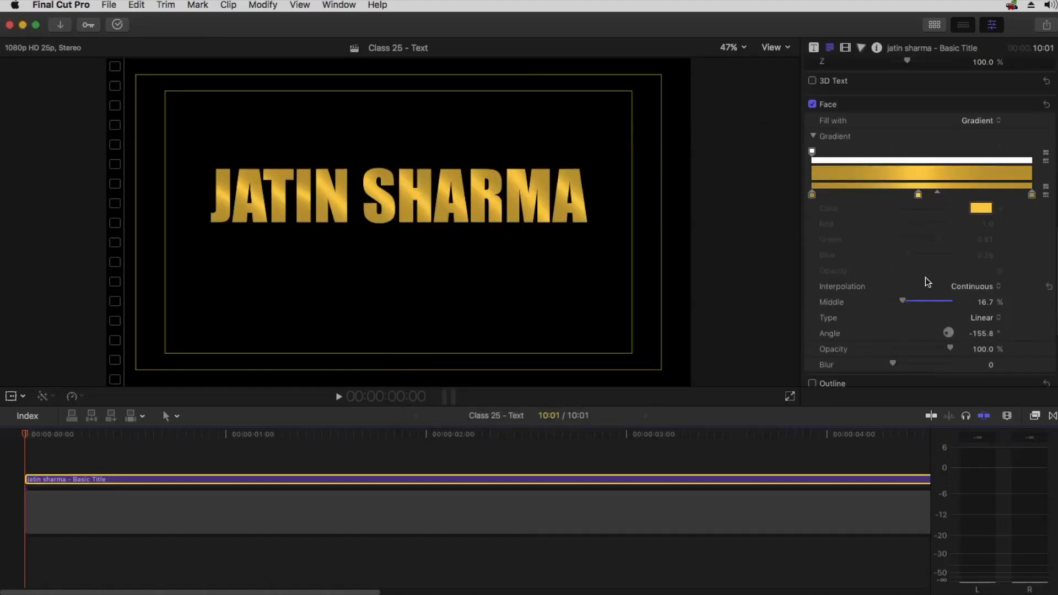
{"action": "scroll", "coordinate": [918, 243], "scroll_direction": "down", "scroll_amount": 3}
{"action": "scroll", "coordinate": [916, 254], "scroll_direction": "up", "scroll_amount": 10}
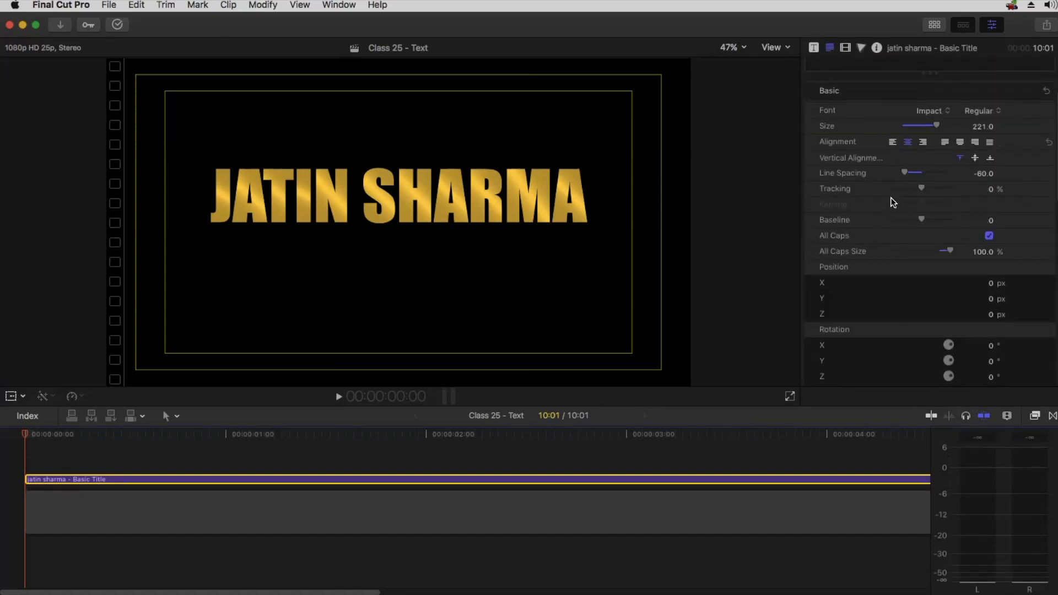
{"action": "scroll", "coordinate": [890, 203], "scroll_direction": "down", "scroll_amount": 5}
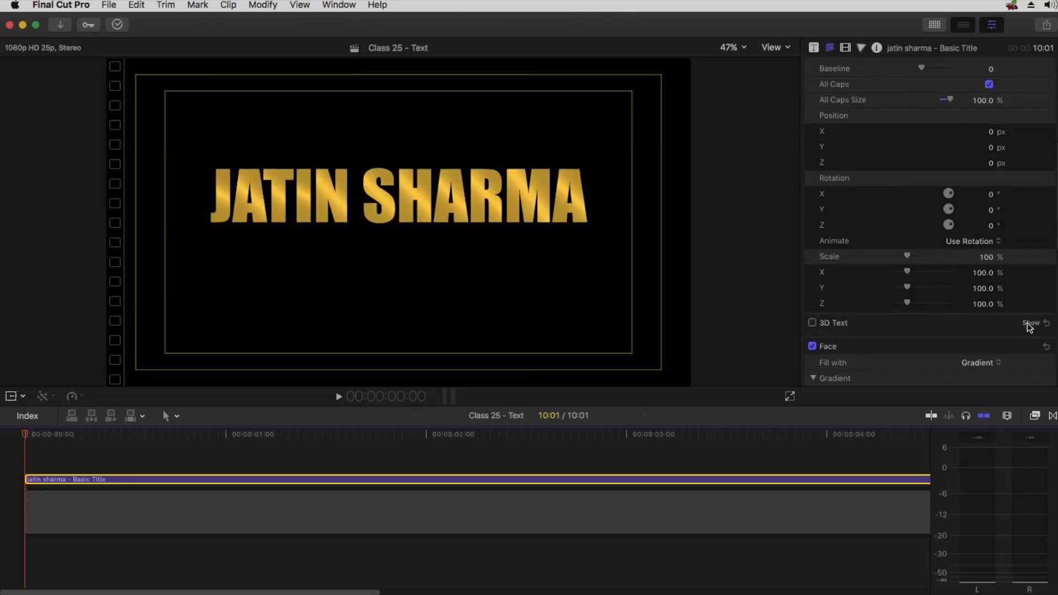
{"action": "left_click", "coordinate": [1032, 347]}
{"action": "scroll", "coordinate": [1007, 355], "scroll_direction": "down", "scroll_amount": 4}
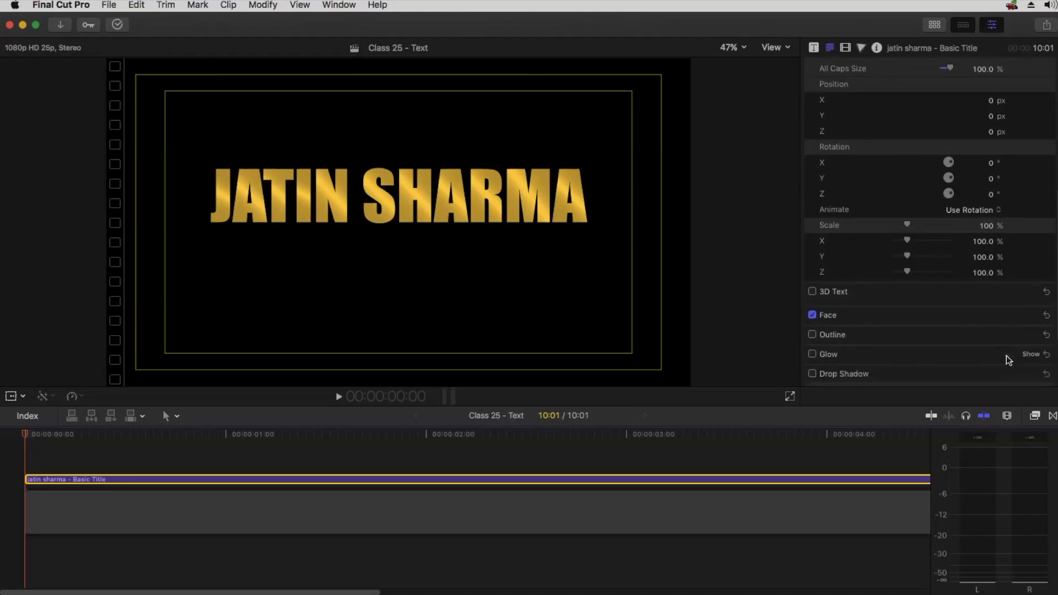
{"action": "left_click", "coordinate": [1025, 287]}
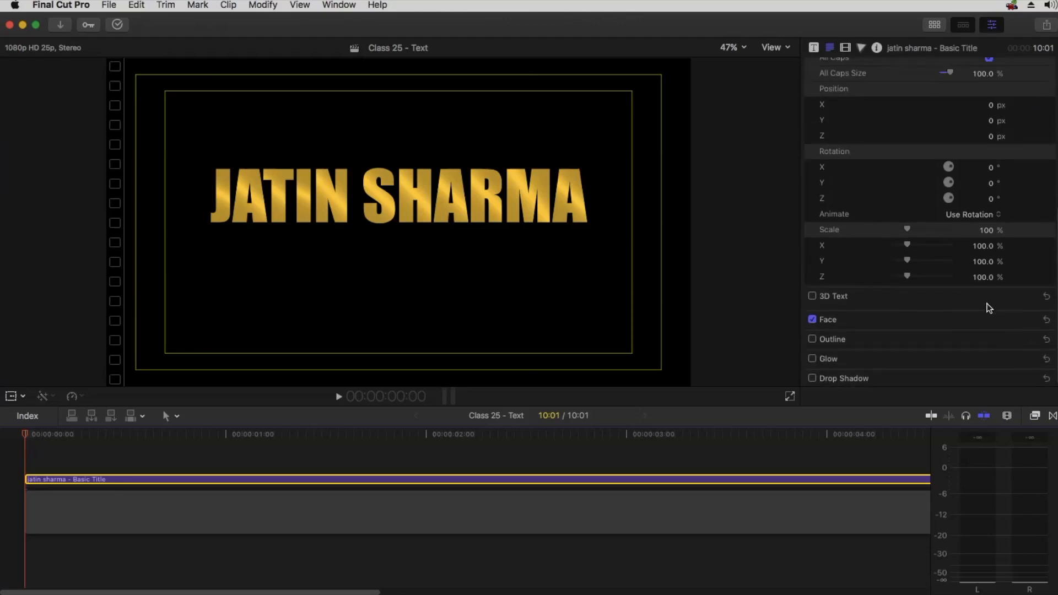